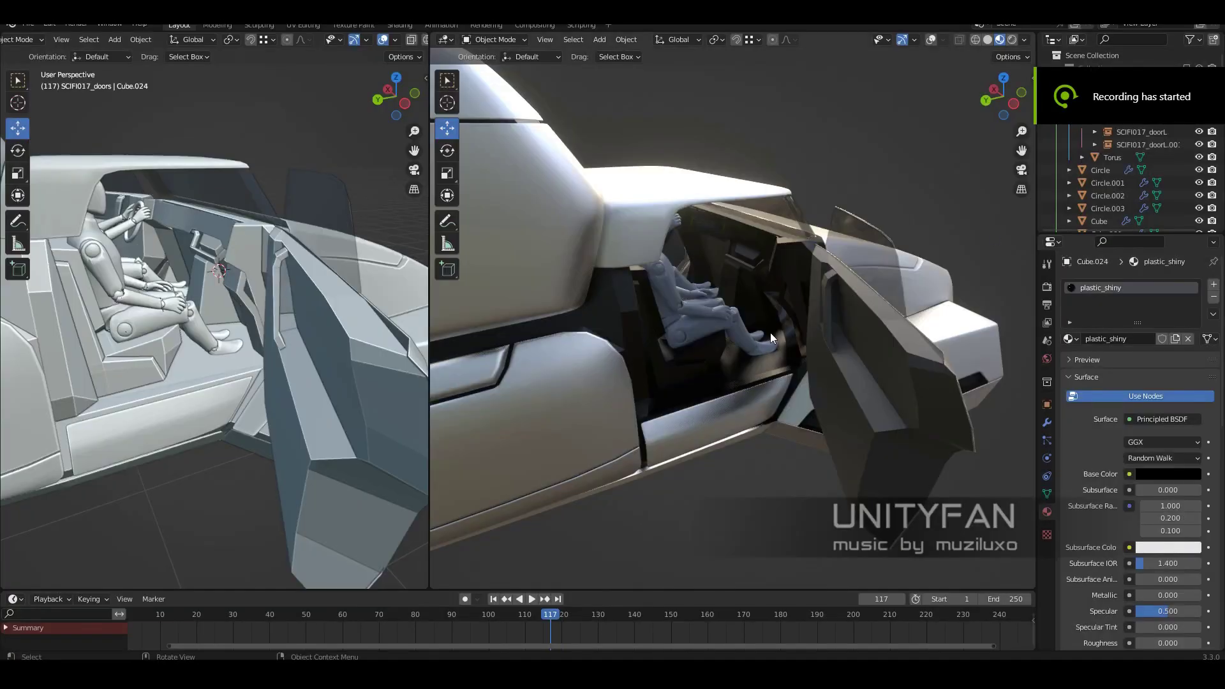
Step: Merge the split viewports into one full-width view and orbit to the seated driver
middle_drag(770, 332, 774, 438)
drag(428, 361, 688, 347)
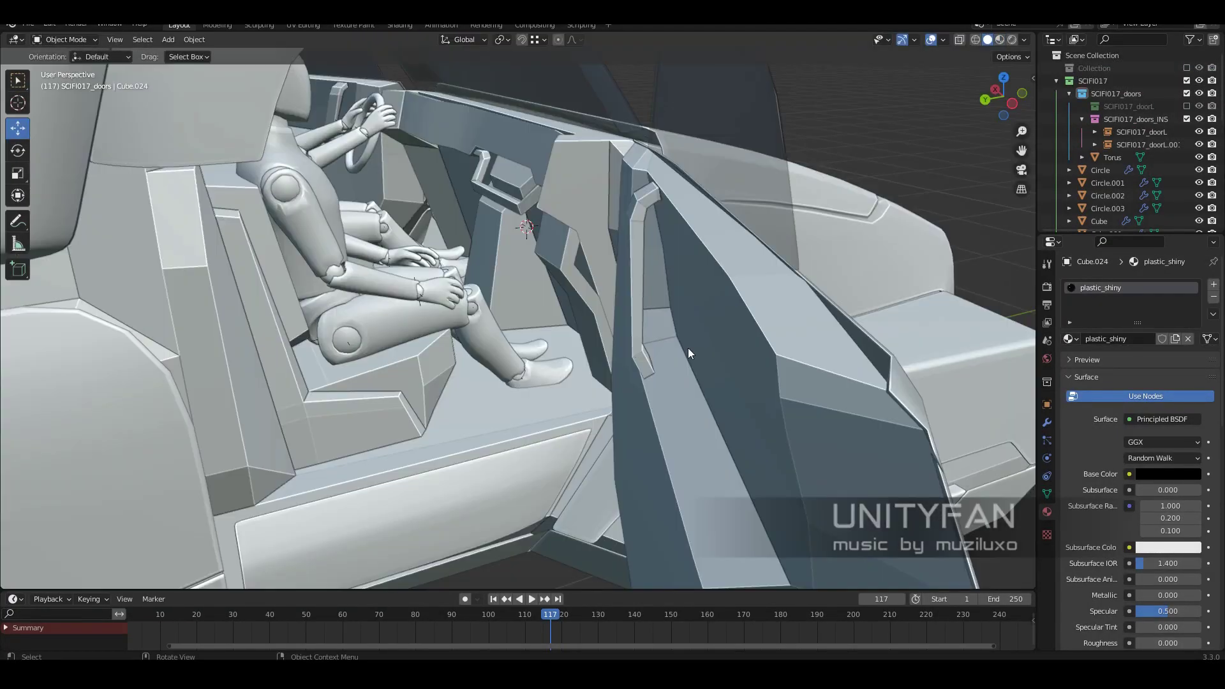
click(1023, 39)
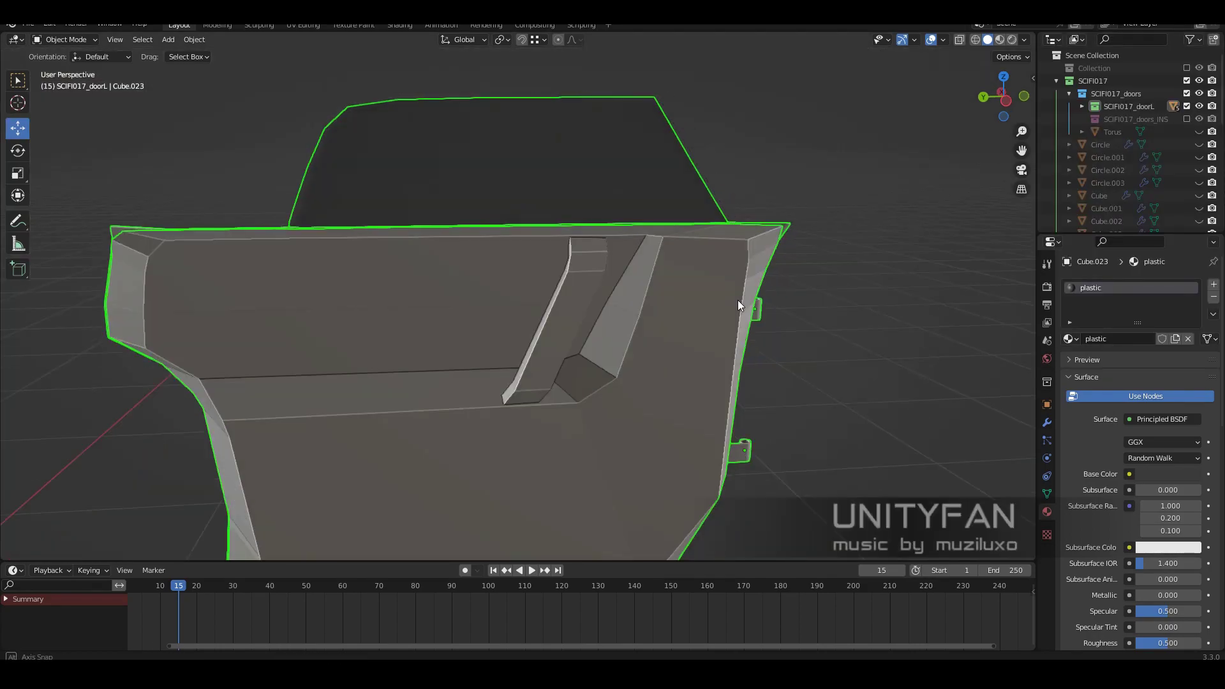
Step: Save as sci-fi_vehicle_017_003.blend and orbit around the isolated door panel Cube.023
middle_drag(738, 300, 630, 328)
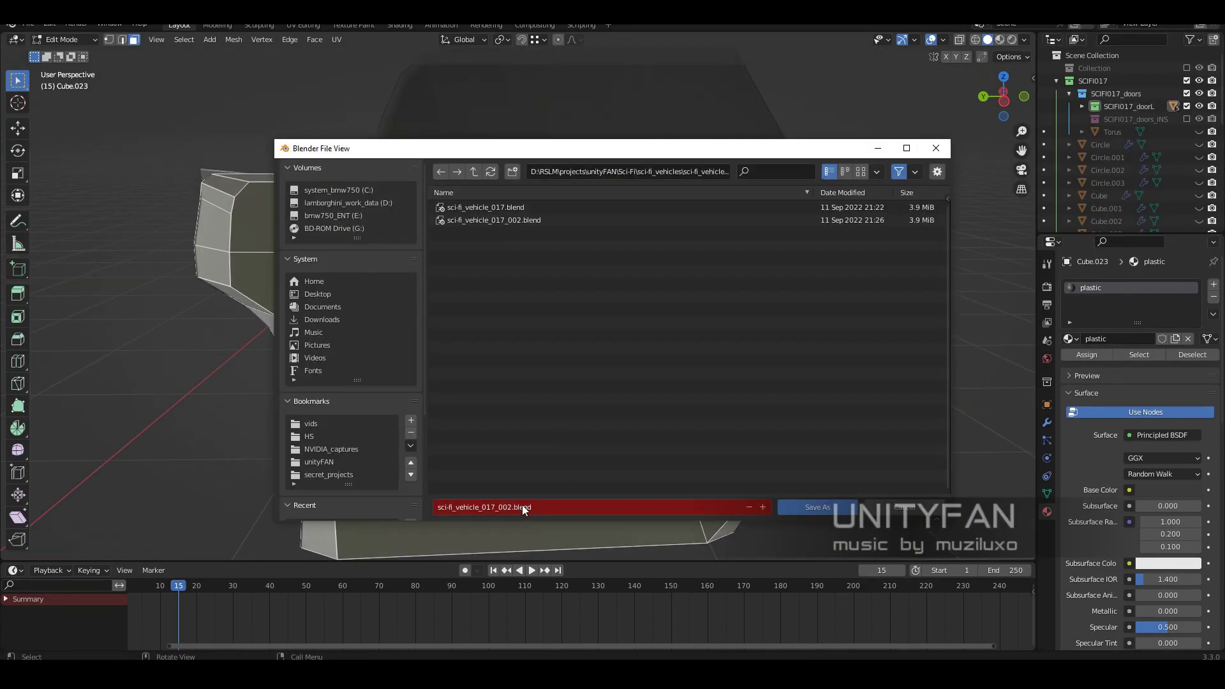
click(796, 507)
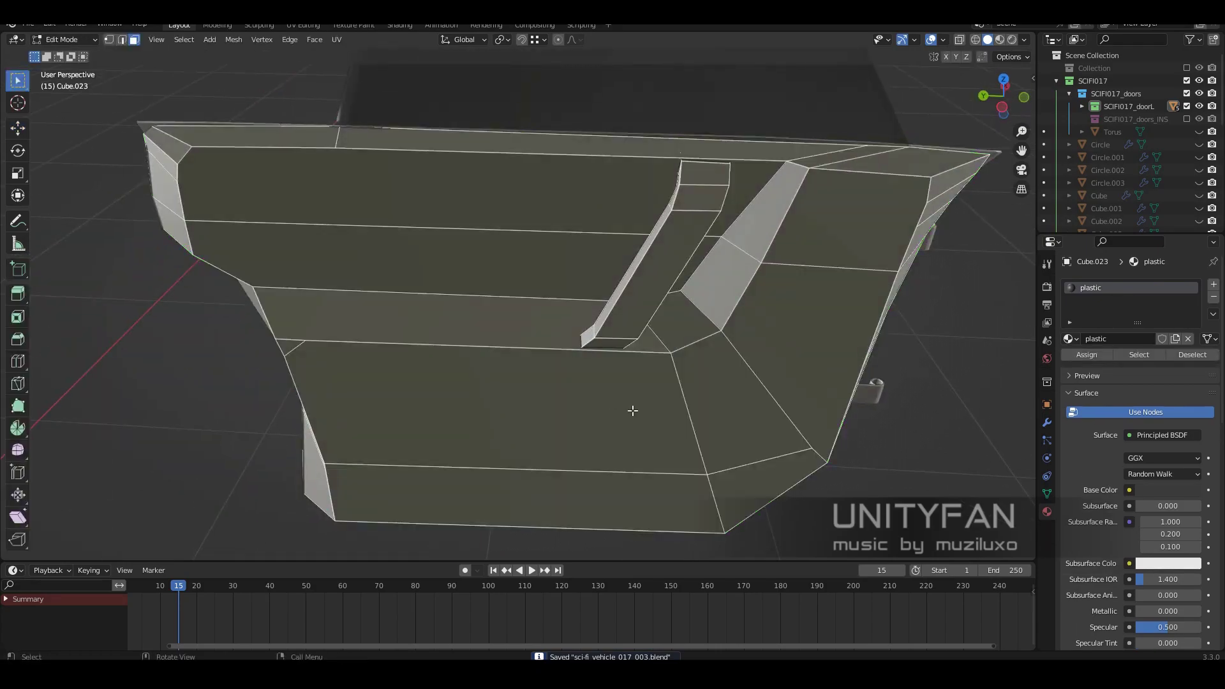
mouse_move(650, 383)
middle_down()
mouse_move(680, 375)
mouse_move(398, 267)
middle_up()
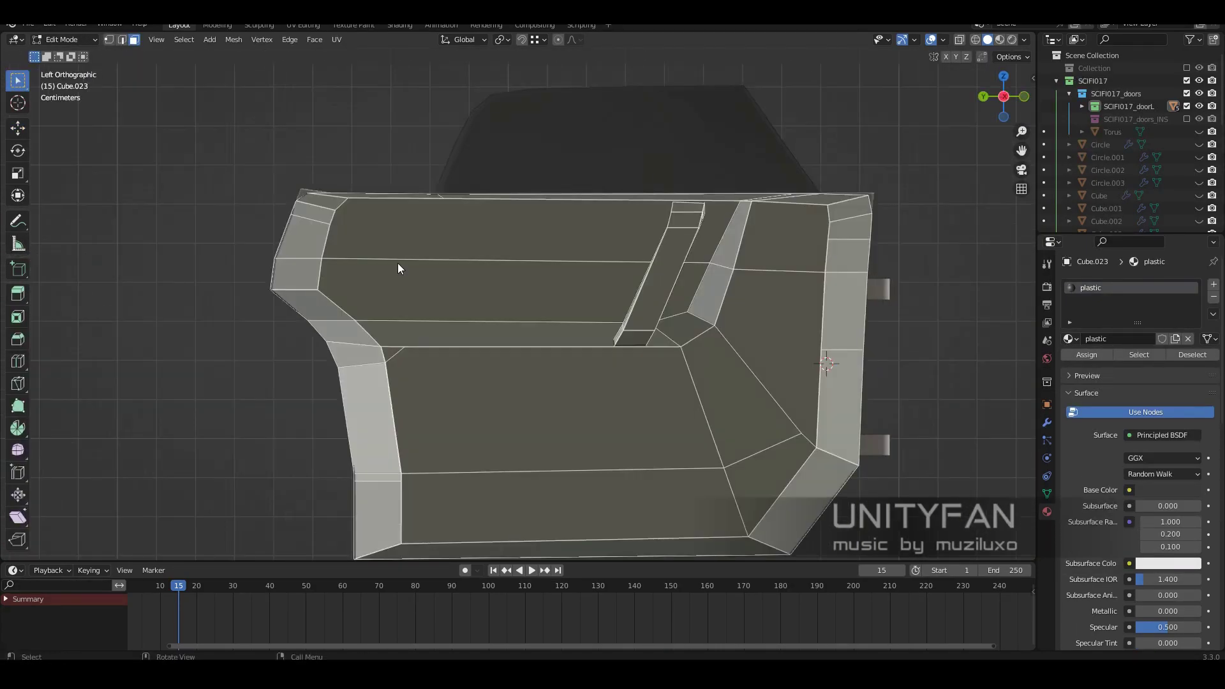
key(Tab)
middle_drag(461, 301, 572, 361)
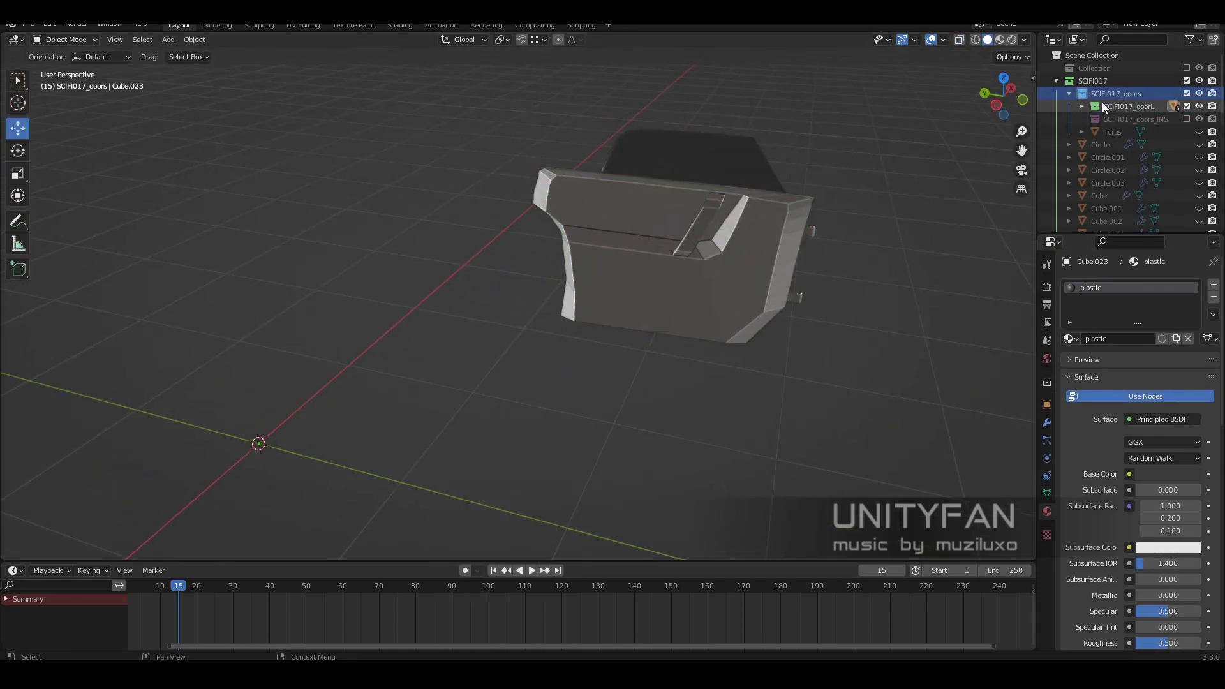
Step: Add a Bezier curve to the SCIFI017 collection and enter its Edit Mode
click(1098, 81)
key(shift+a)
click(629, 366)
scroll(629, 366, down, 4)
key(Tab)
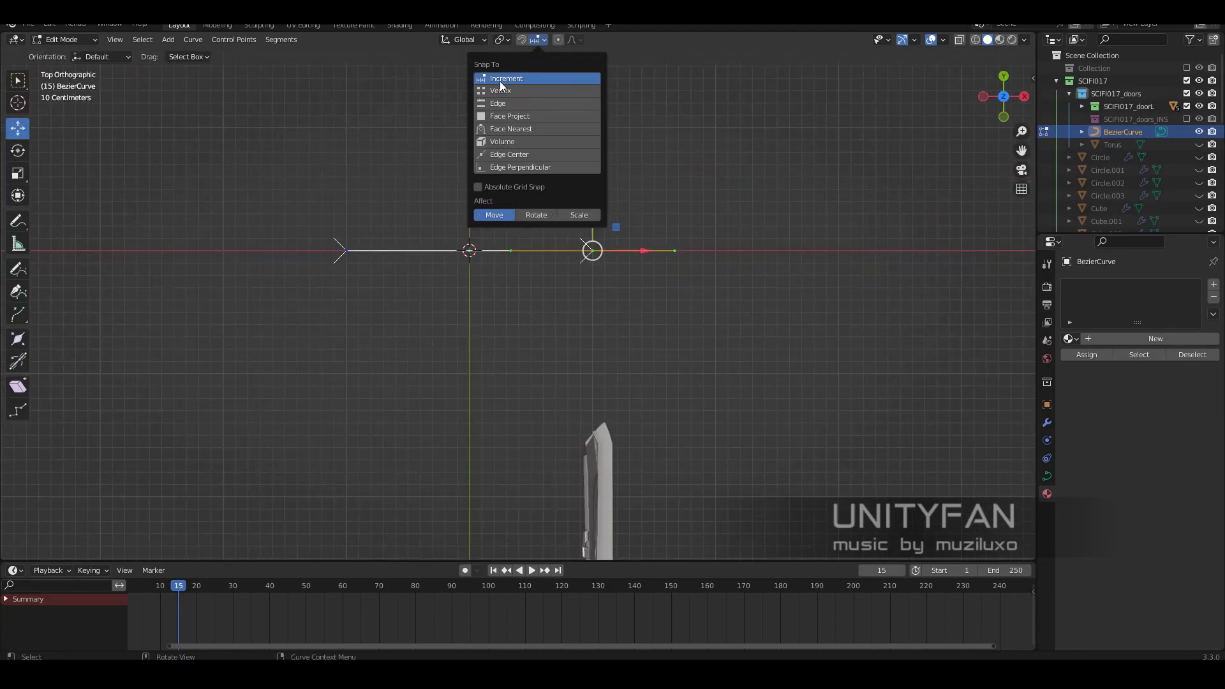
Step: Rotate the curve to a diagonal slant and place it beside the door panel
key(r)
key(Return)
middle_drag(465, 369, 574, 408)
key(KP_3)
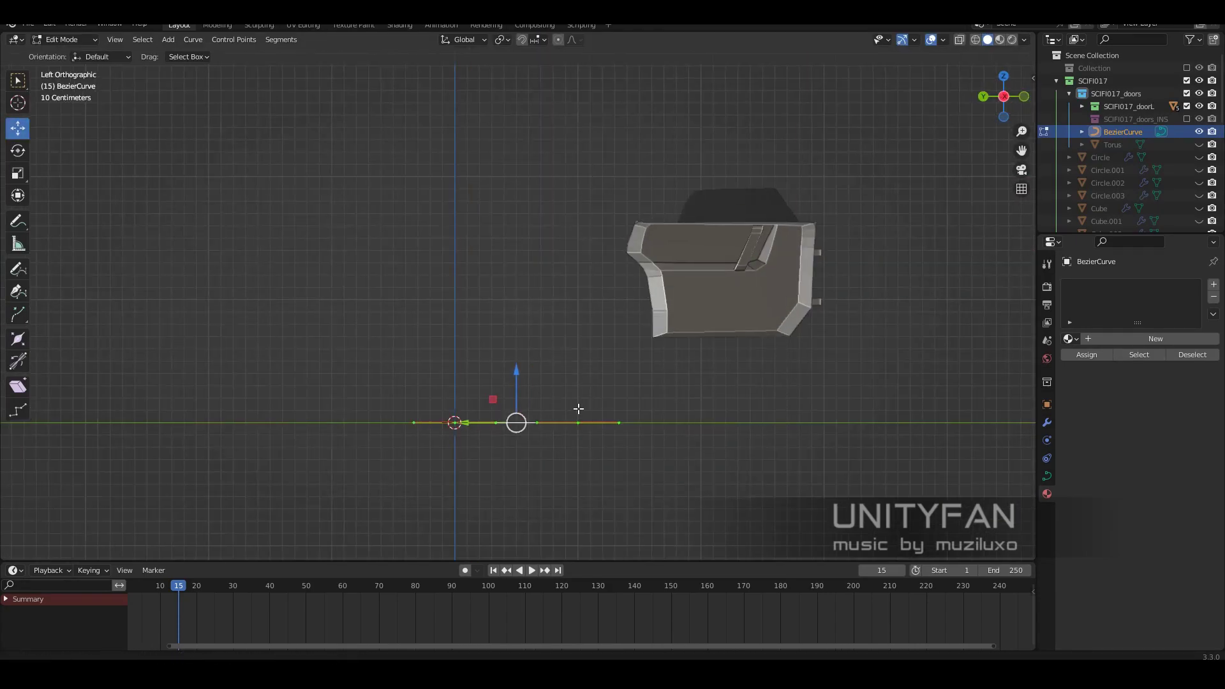
key(g)
key(ctrl+z)
key(g)
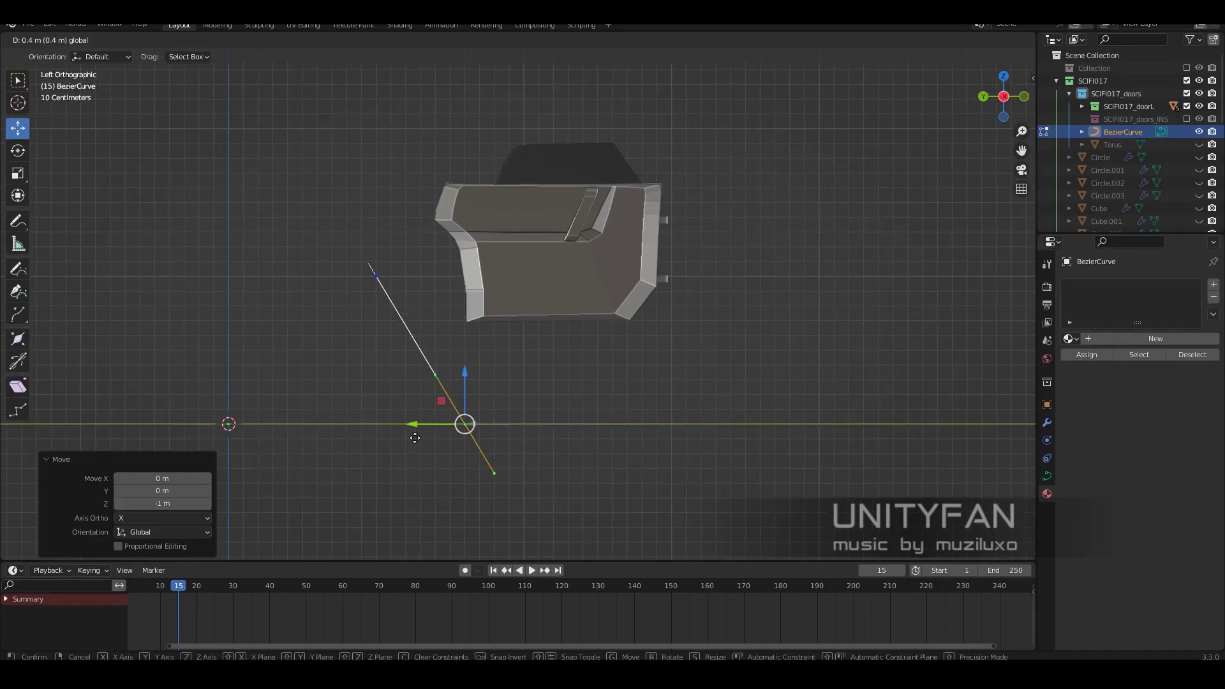
click(501, 254)
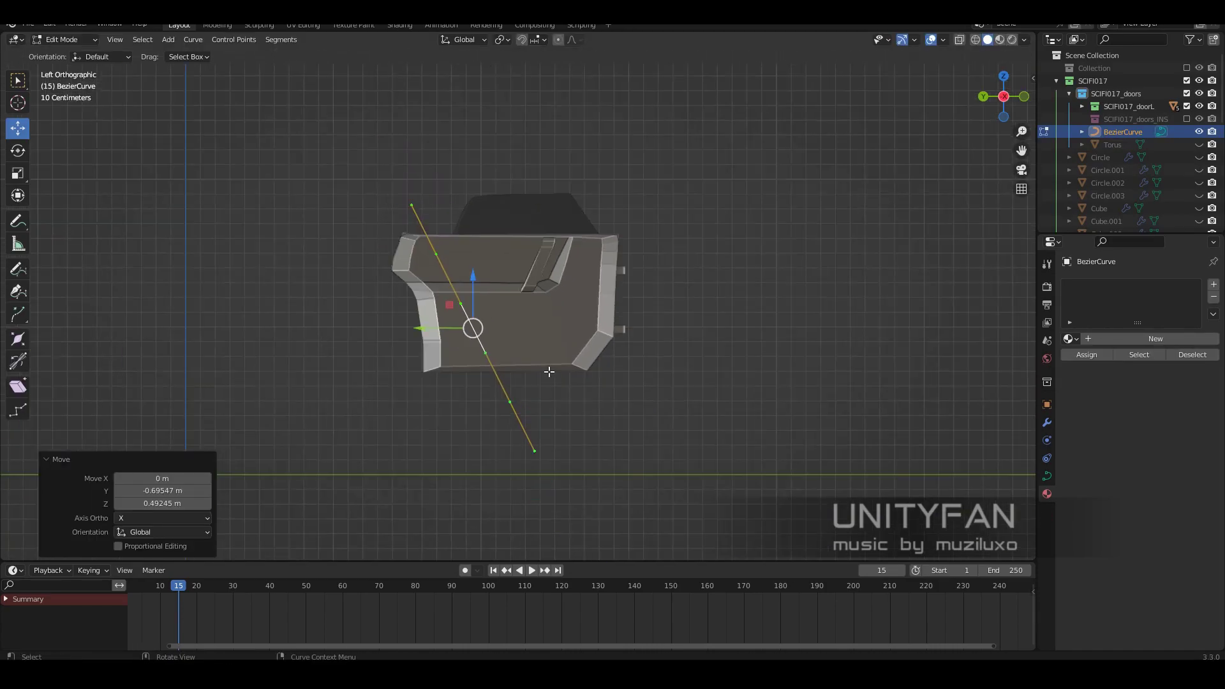
shift+middle_drag(516, 397, 503, 412)
Step: Create a second slanted segment offset along the Y axis
key(g)
key(y)
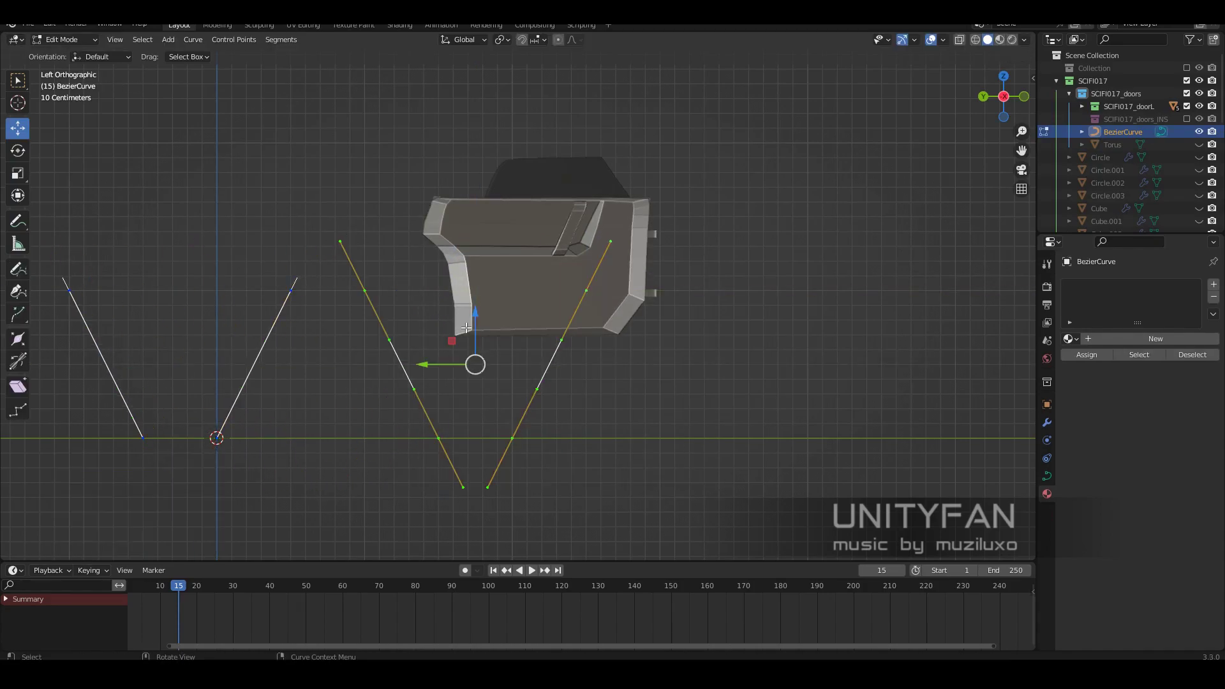
click(527, 216)
scroll(527, 216, up, 4)
key(Tab)
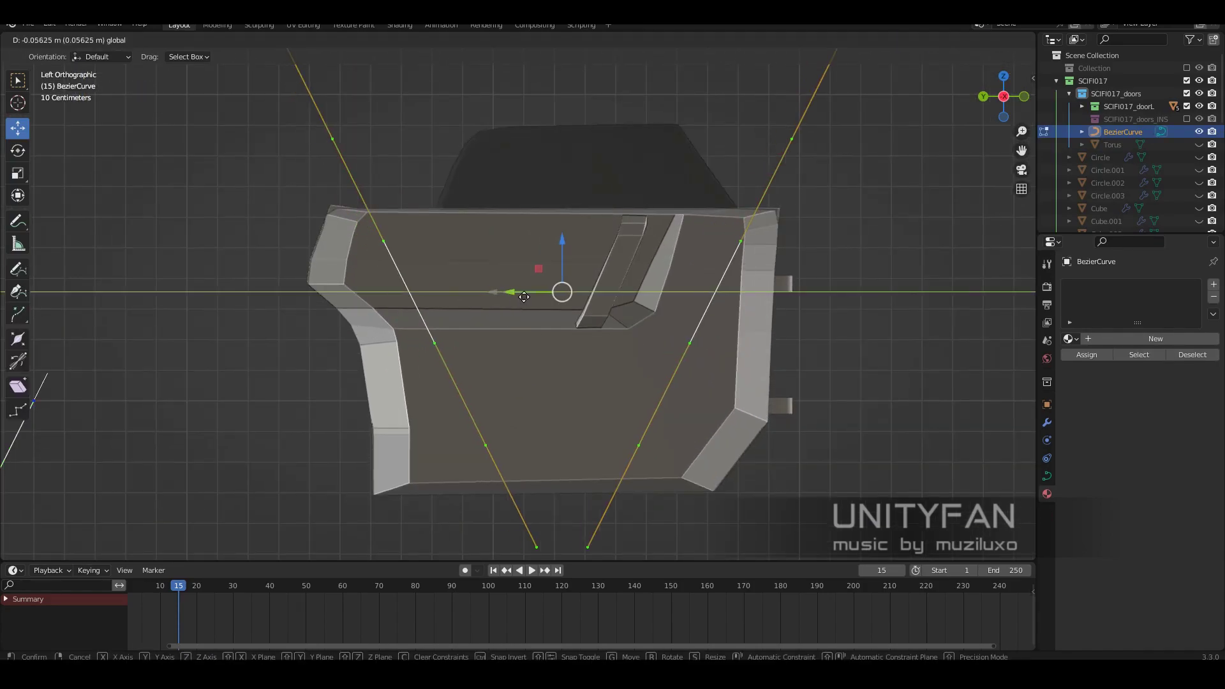
click(523, 296)
scroll(561, 203, down, 4)
scroll(578, 304, up, 2)
Step: Shift a curve segment along Y, then select the door panel mesh for editing
key(g)
key(y)
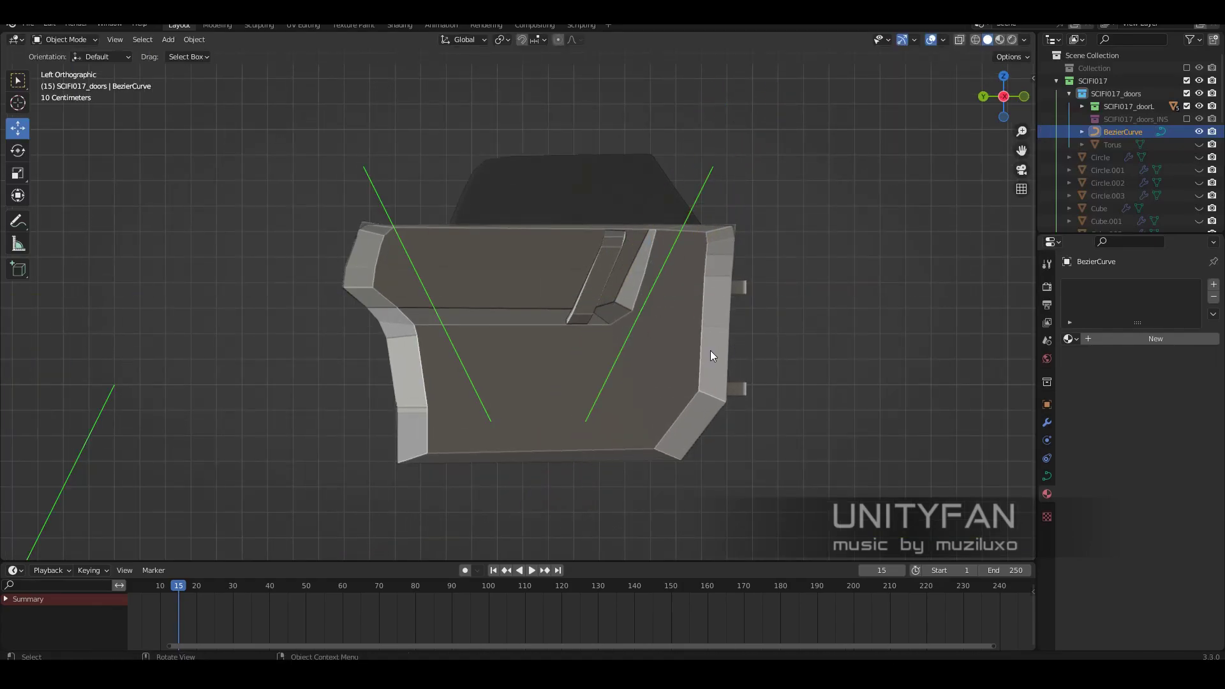
click(713, 355)
key(Tab)
scroll(709, 307, up, 2)
Step: Knife-cut the door panel along the slanted guide line
scroll(707, 268, up, 1)
scroll(481, 214, up, 1)
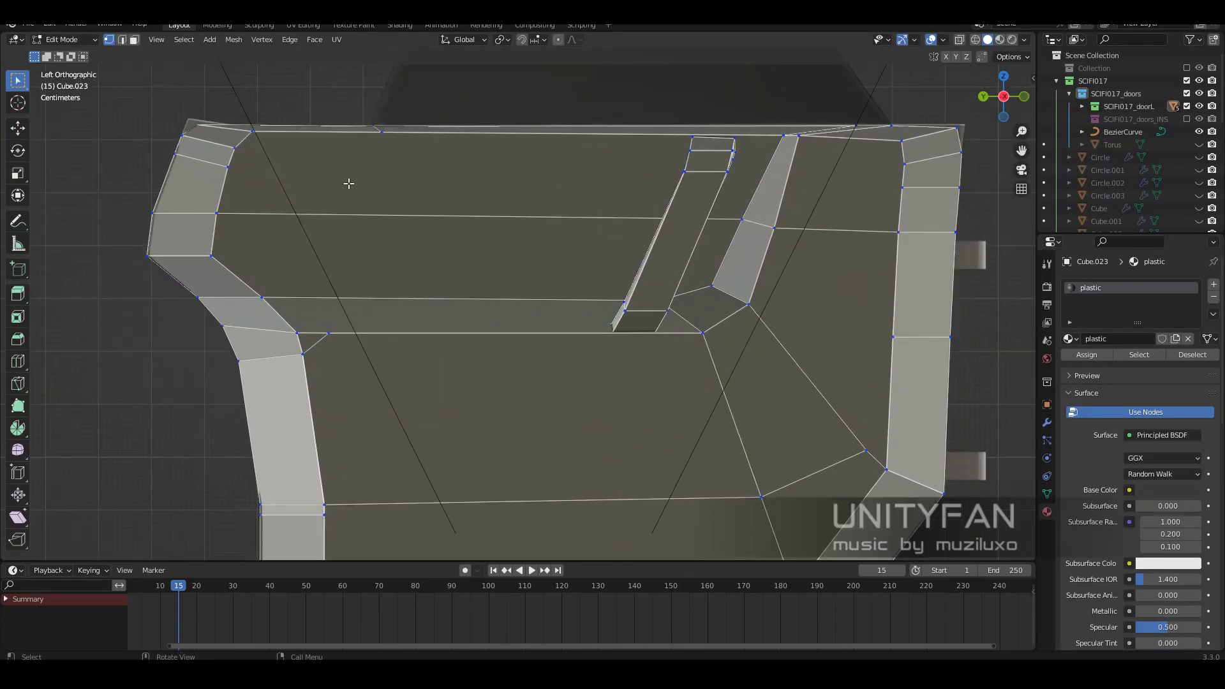
scroll(378, 282, down, 2)
scroll(397, 471, up, 3)
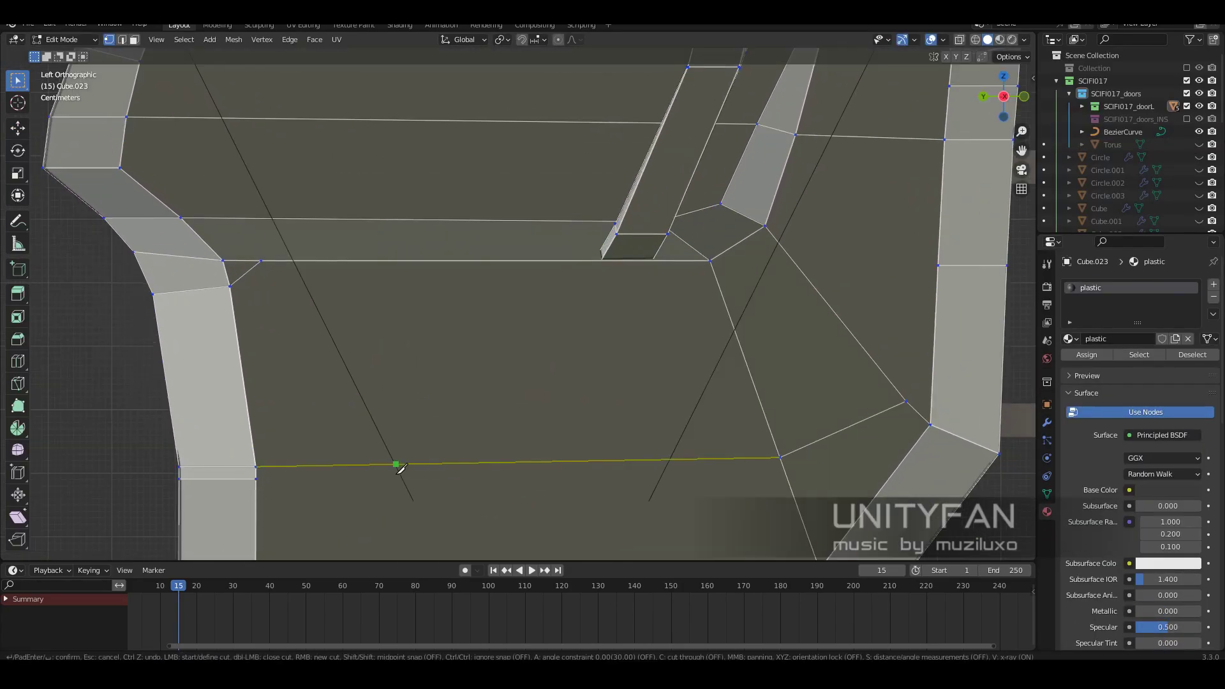
click(396, 471)
scroll(514, 369, down, 2)
scroll(482, 383, up, 2)
scroll(482, 383, down, 1)
middle_drag(481, 382, 403, 214)
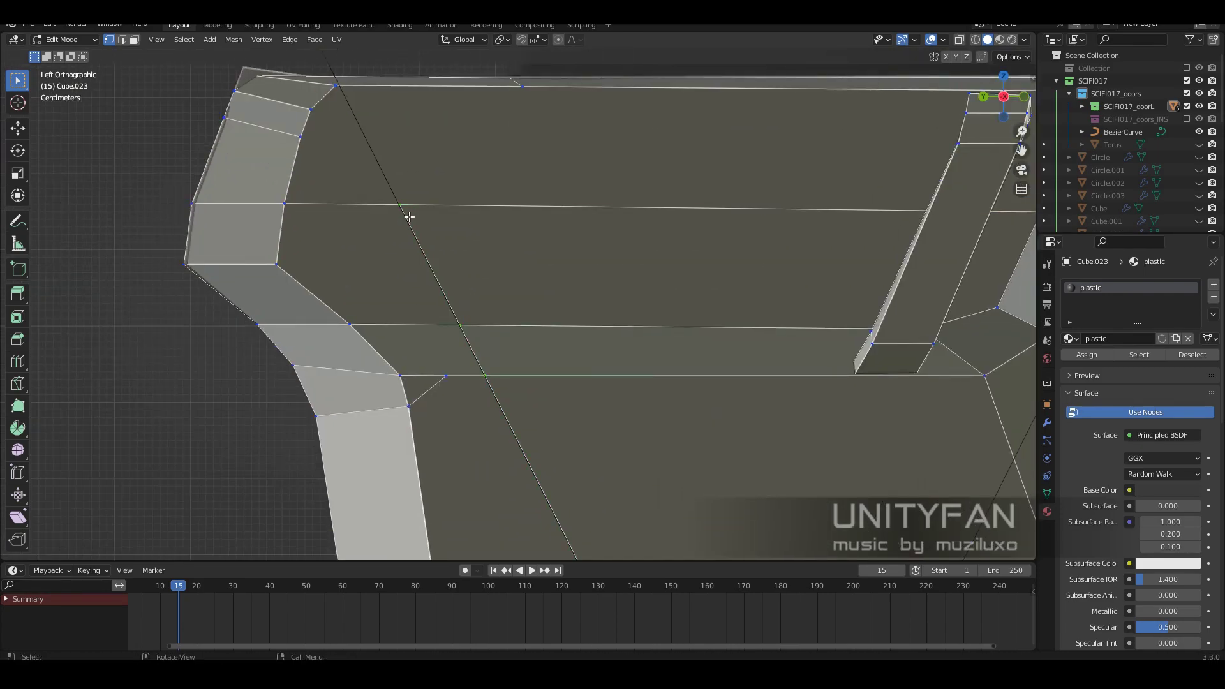
scroll(409, 217, down, 2)
scroll(487, 451, up, 2)
shift+scroll(686, 211, up, 4)
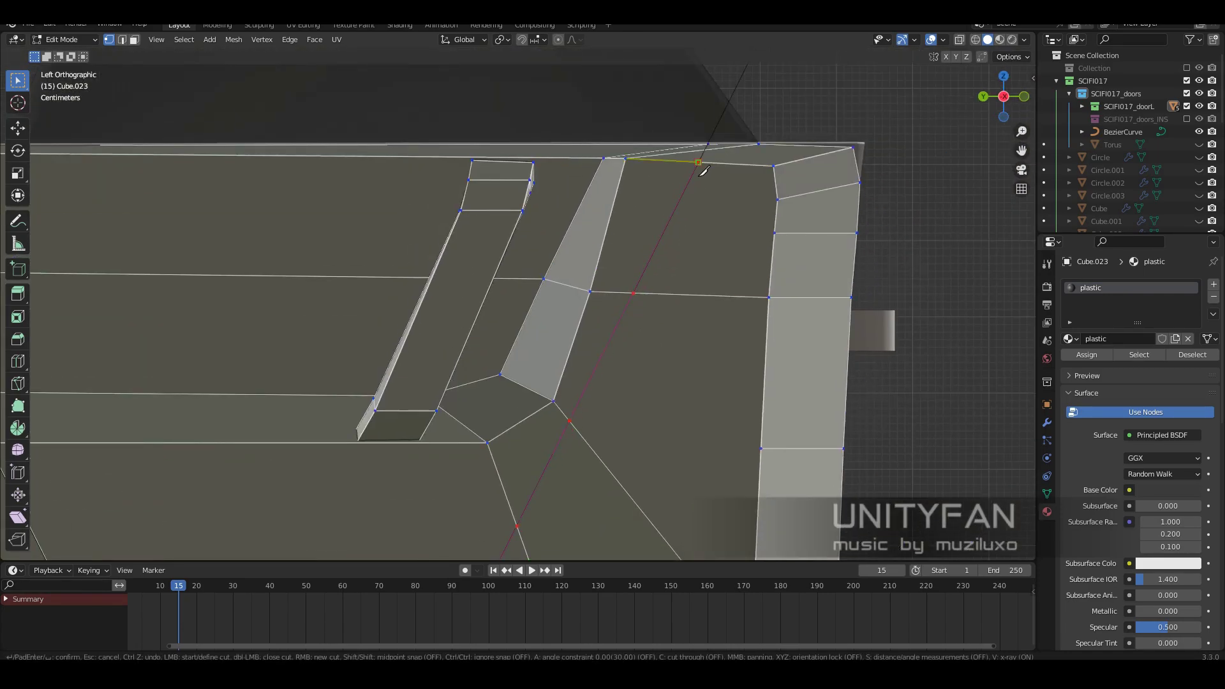
scroll(703, 171, down, 3)
key(Return)
scroll(347, 293, up, 2)
scroll(320, 241, up, 2)
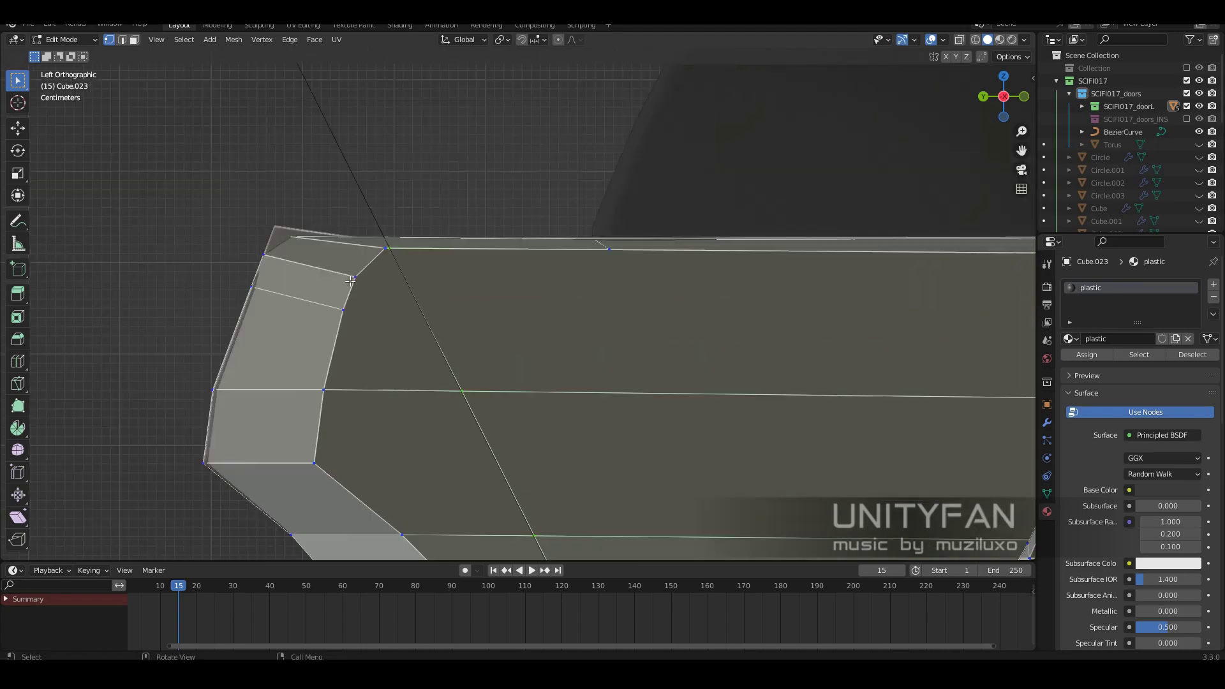
scroll(350, 281, down, 3)
Step: Select the lower inset, middle strip and large upper faces in face mode
middle_drag(351, 281, 500, 331)
key(3)
click(541, 357)
scroll(541, 357, up, 1)
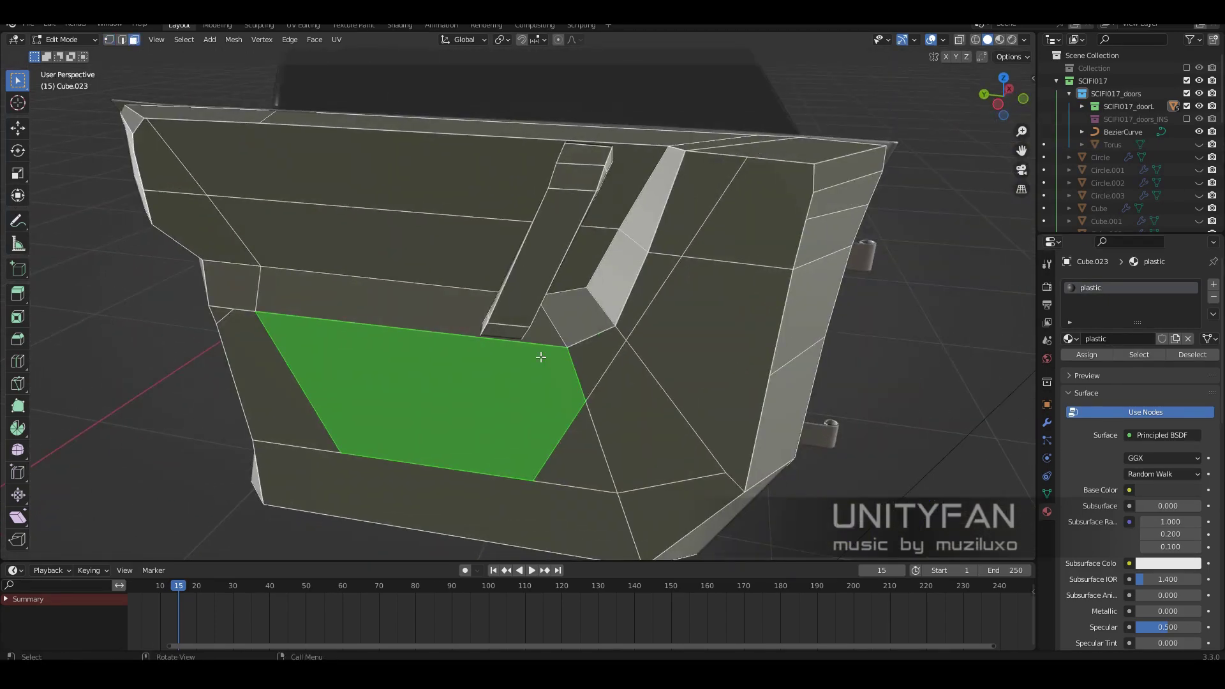
scroll(598, 322, down, 2)
shift+click(598, 324)
scroll(598, 326, down, 2)
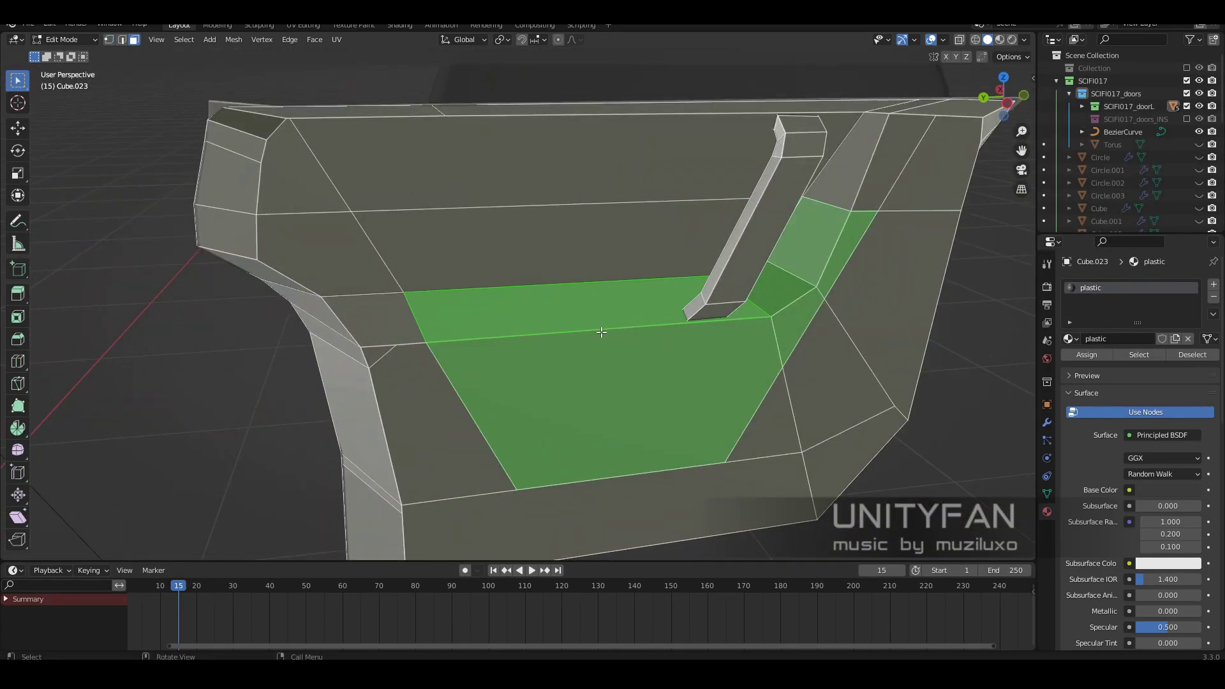
middle_drag(599, 332, 547, 318)
scroll(547, 317, up, 2)
shift+click(599, 238)
scroll(598, 238, down, 2)
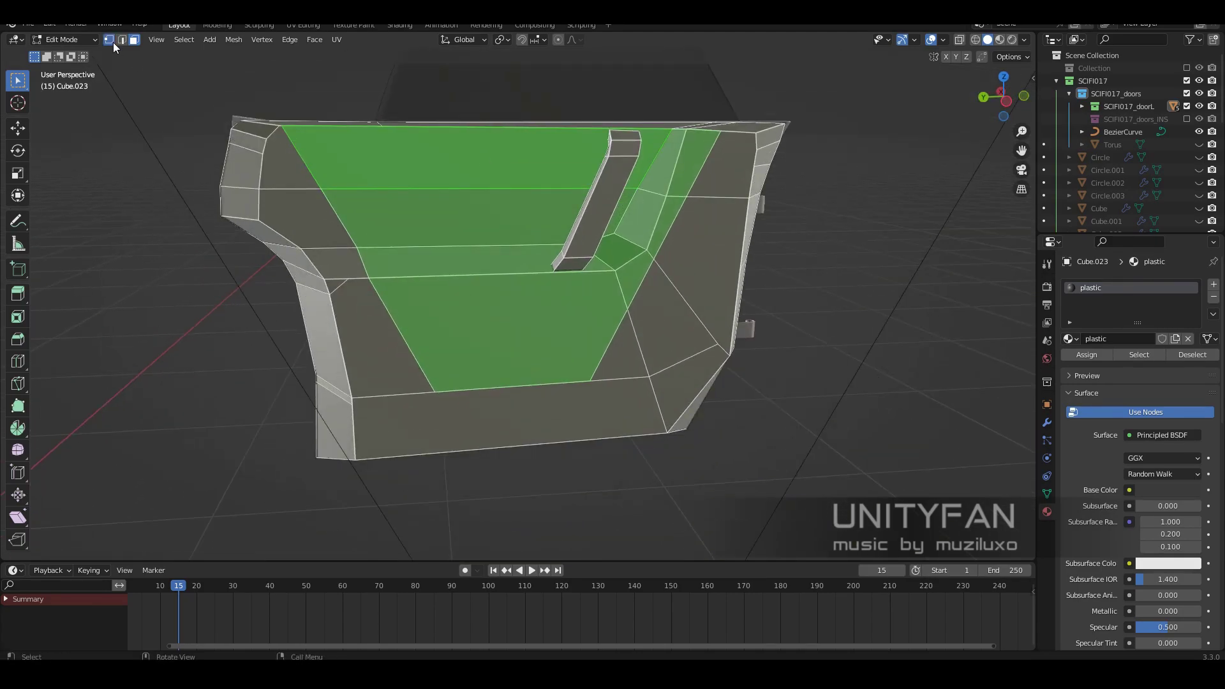
Step: Nudge the selected edge slightly in the side view
key(ctrl+KP_3)
scroll(585, 471, up, 5)
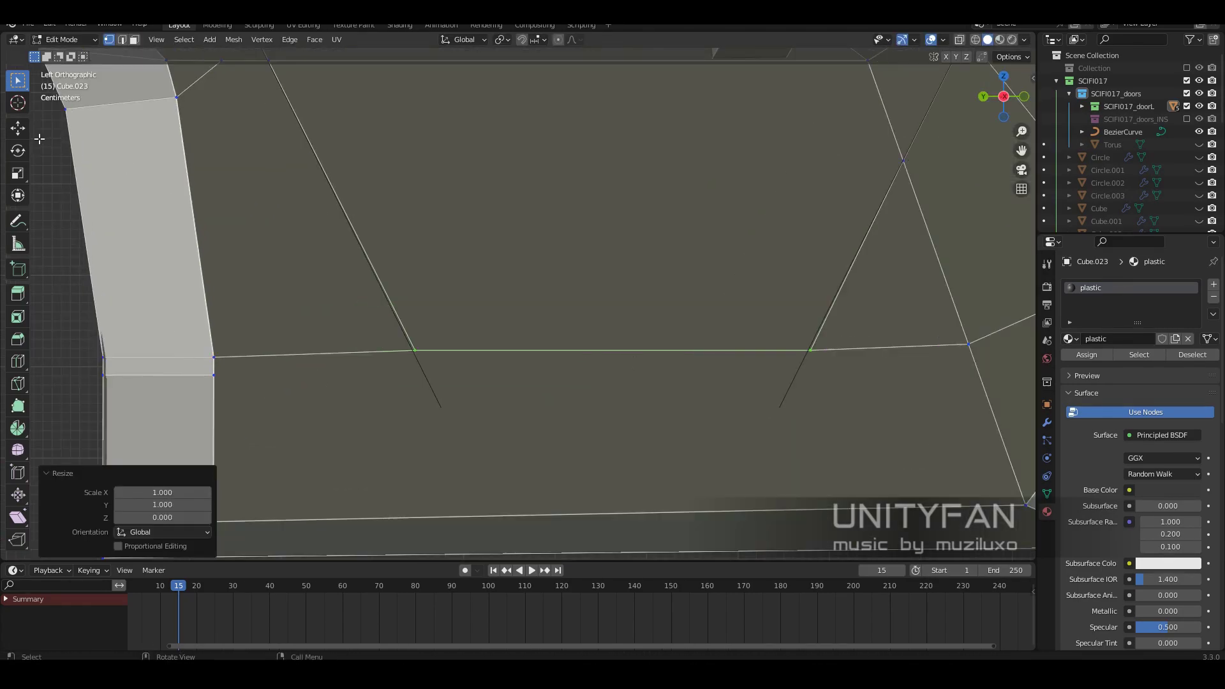
key(shift+space)
key(g)
drag(290, 385, 296, 390)
middle_drag(615, 367, 587, 365)
scroll(587, 360, down, 3)
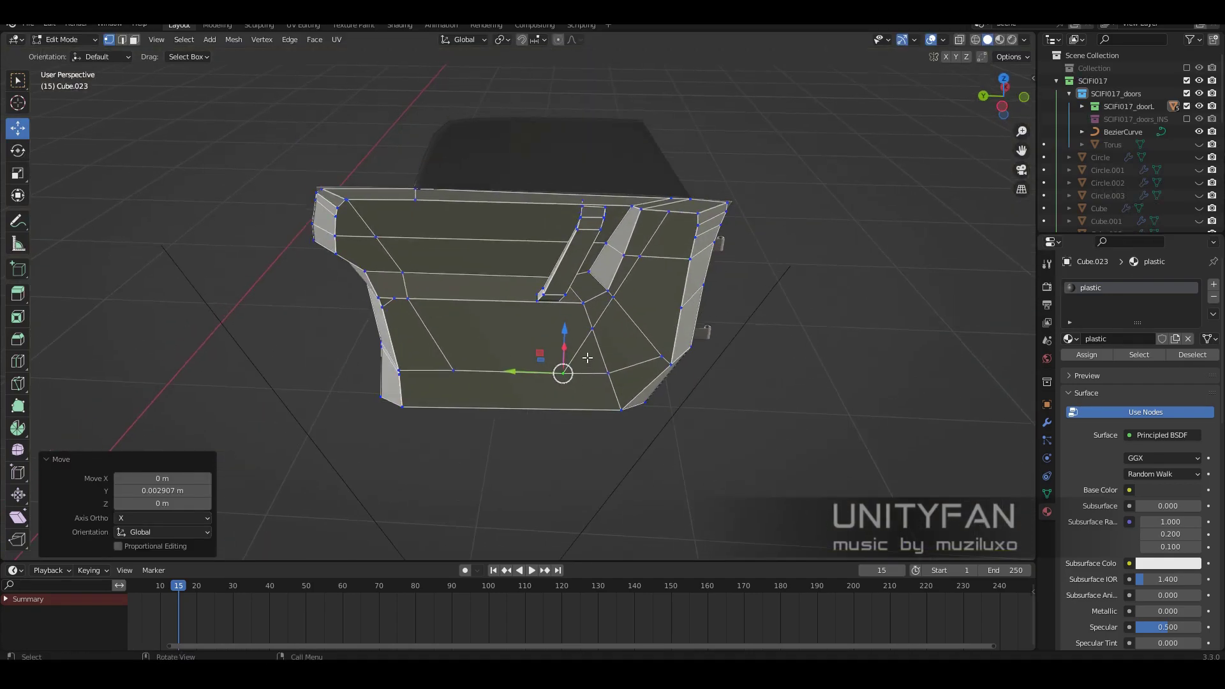
middle_drag(718, 336, 634, 317)
key(ctrl+KP_3)
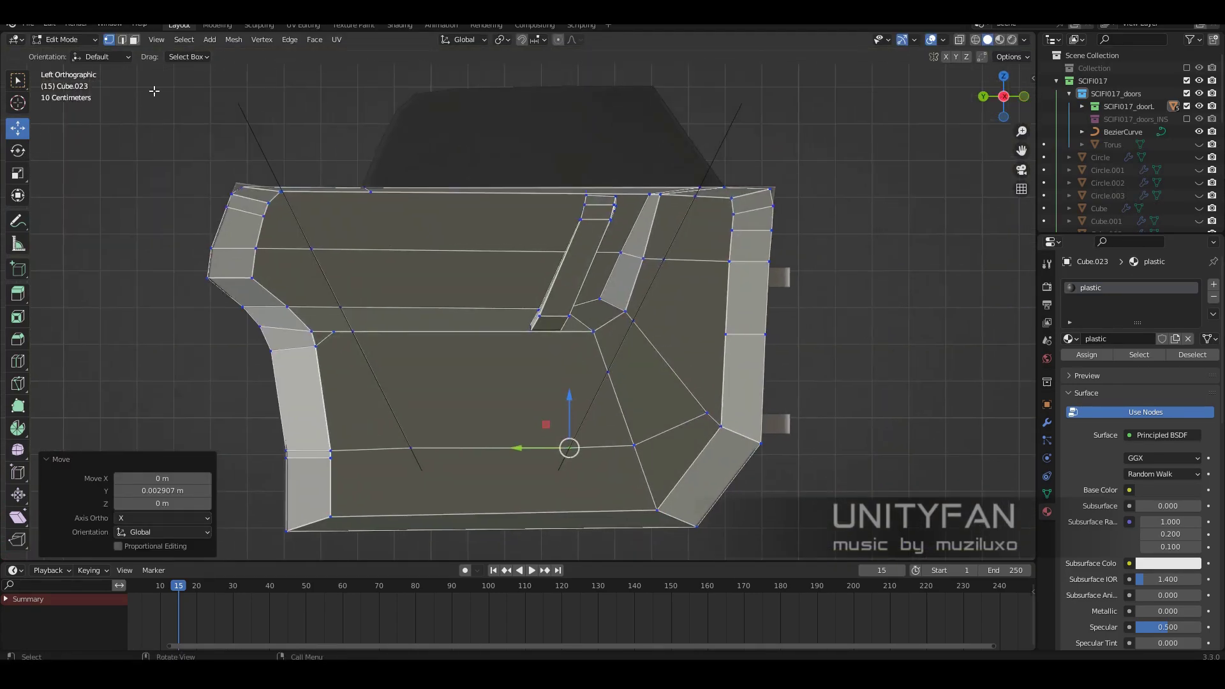
Step: Move a vertex near the door's top corner along the Y axis
click(18, 79)
scroll(323, 205, up, 3)
middle_drag(212, 185, 433, 300)
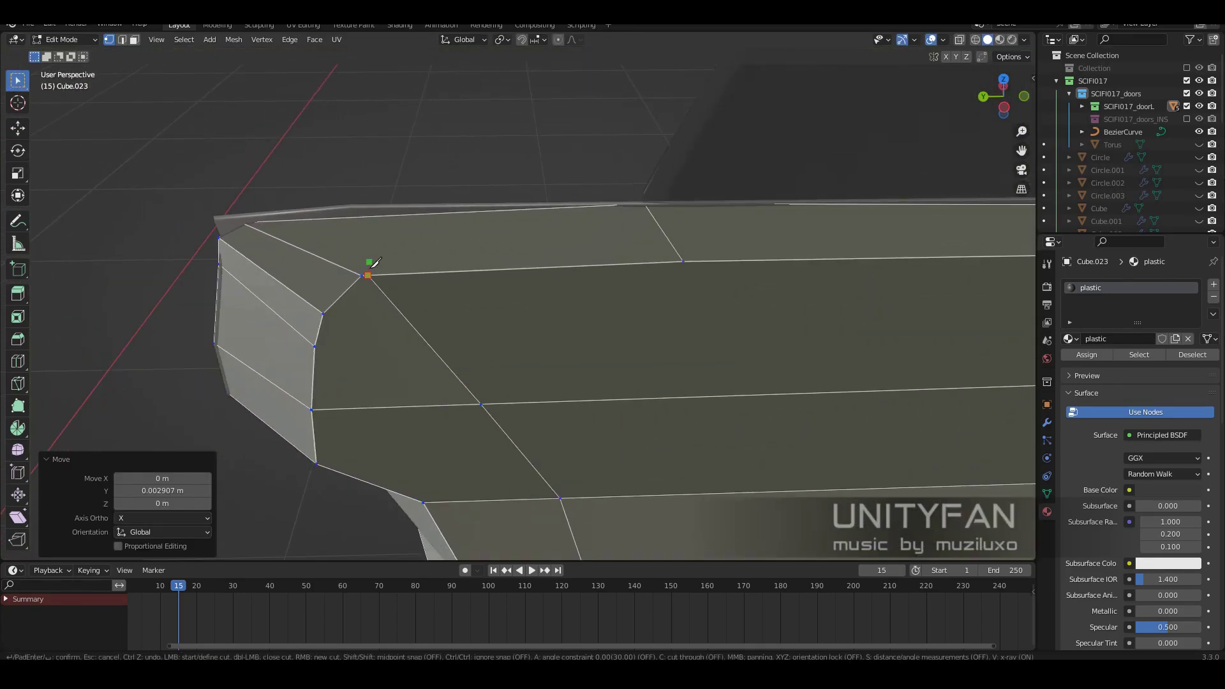
middle_drag(367, 228, 539, 48)
key(shift+space)
key(g)
click(442, 258)
middle_drag(442, 257, 512, 307)
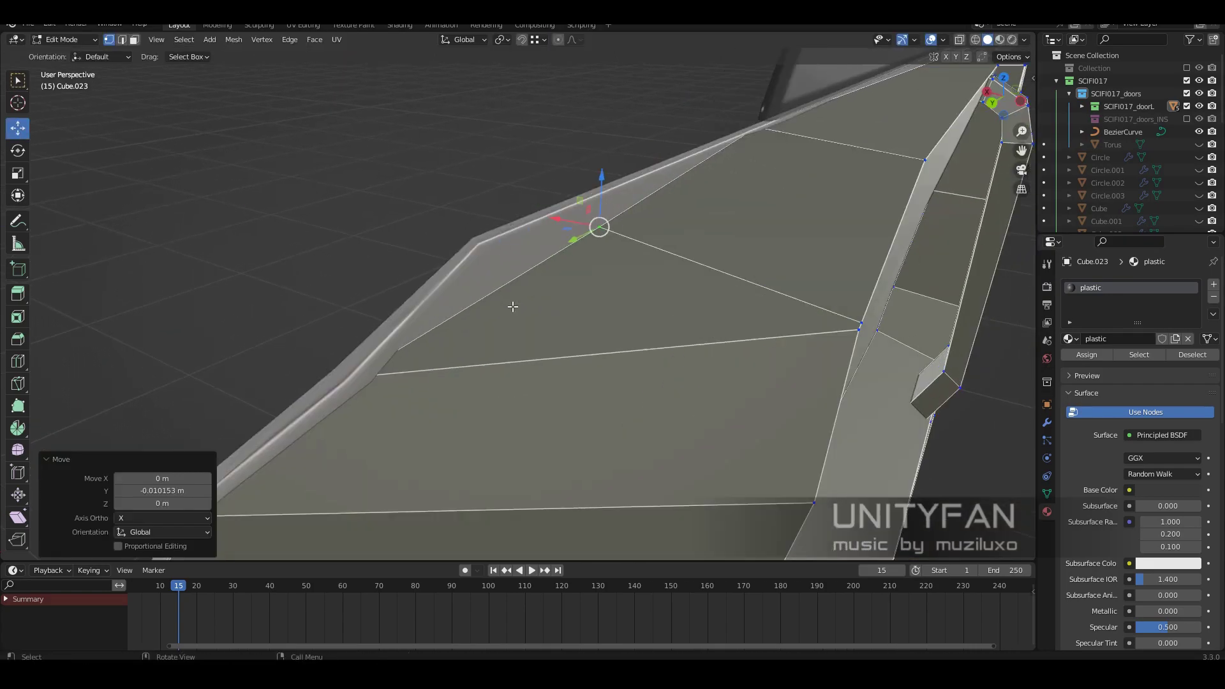
Step: Adjust another top-edge vertex along Y and then within a plane
click(519, 203)
middle_drag(519, 202, 495, 260)
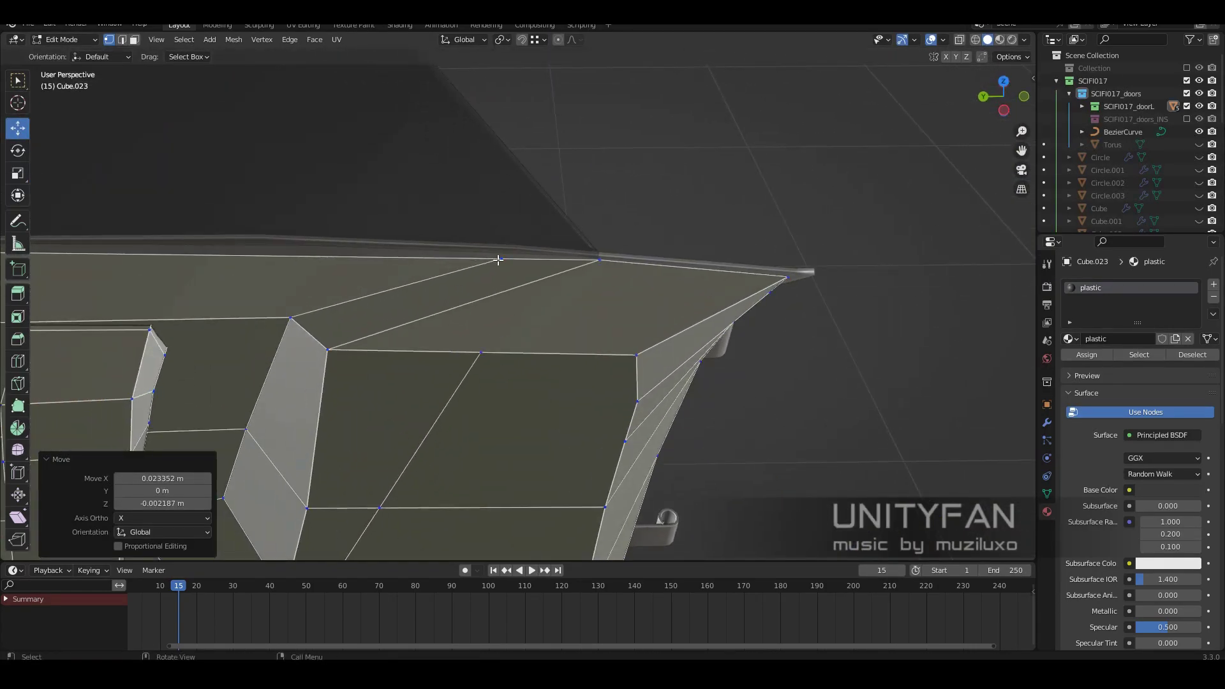
key(g)
key(y)
click(347, 271)
mouse_move(348, 271)
middle_down()
mouse_move(516, 178)
mouse_move(465, 292)
middle_up()
key(g)
key(shift+y)
click(517, 178)
Step: Add a knife cut starting from the adjusted vertex and review the selected faces
key(k)
click(232, 291)
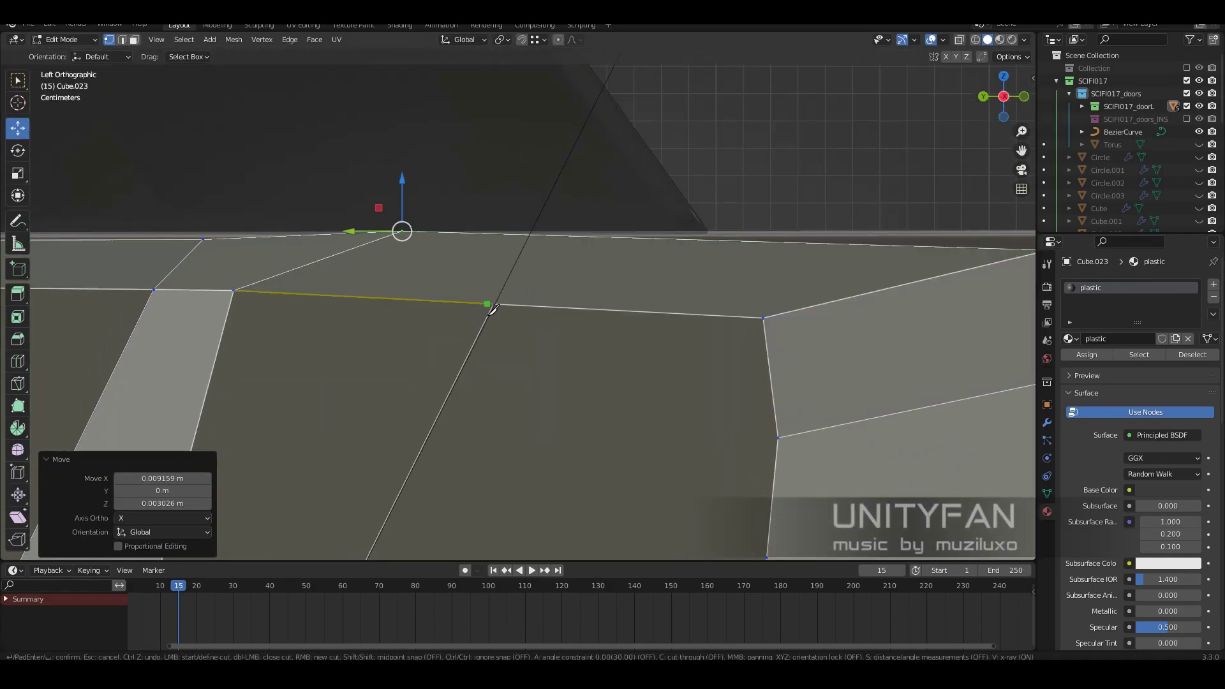
key(Return)
scroll(500, 240, down, 5)
middle_drag(499, 240, 164, 50)
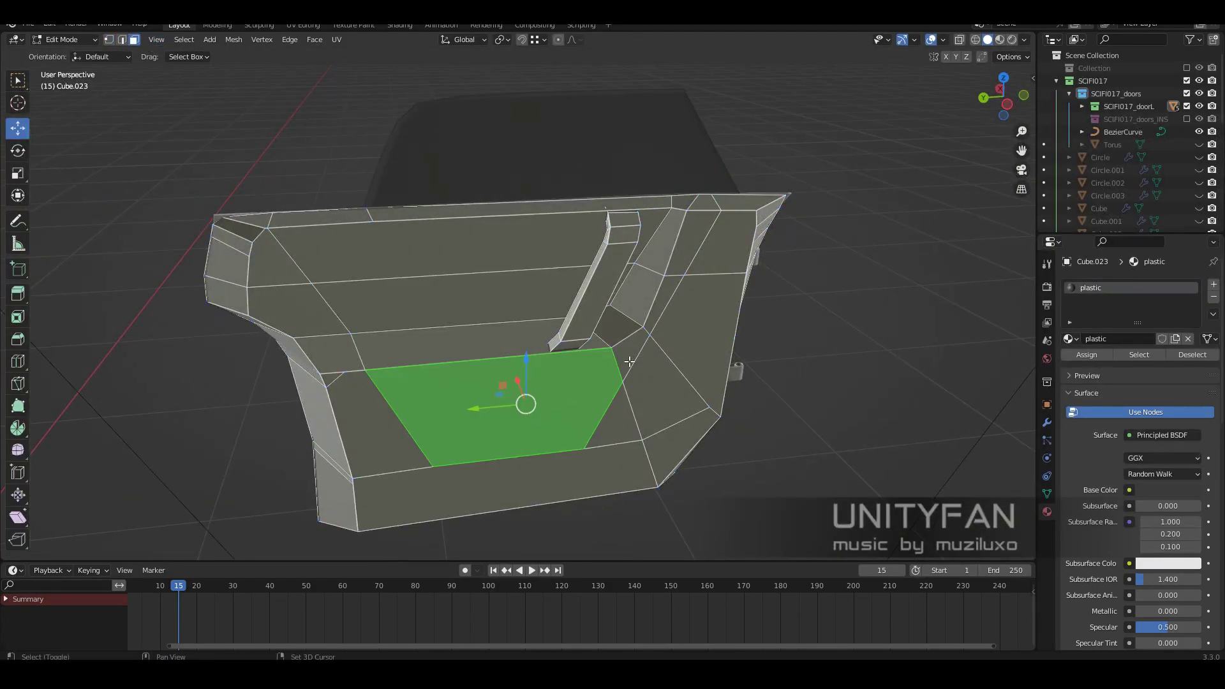
middle_drag(610, 319, 638, 306)
Step: Separate the selected central faces into their own object, Cube.025
key(p)
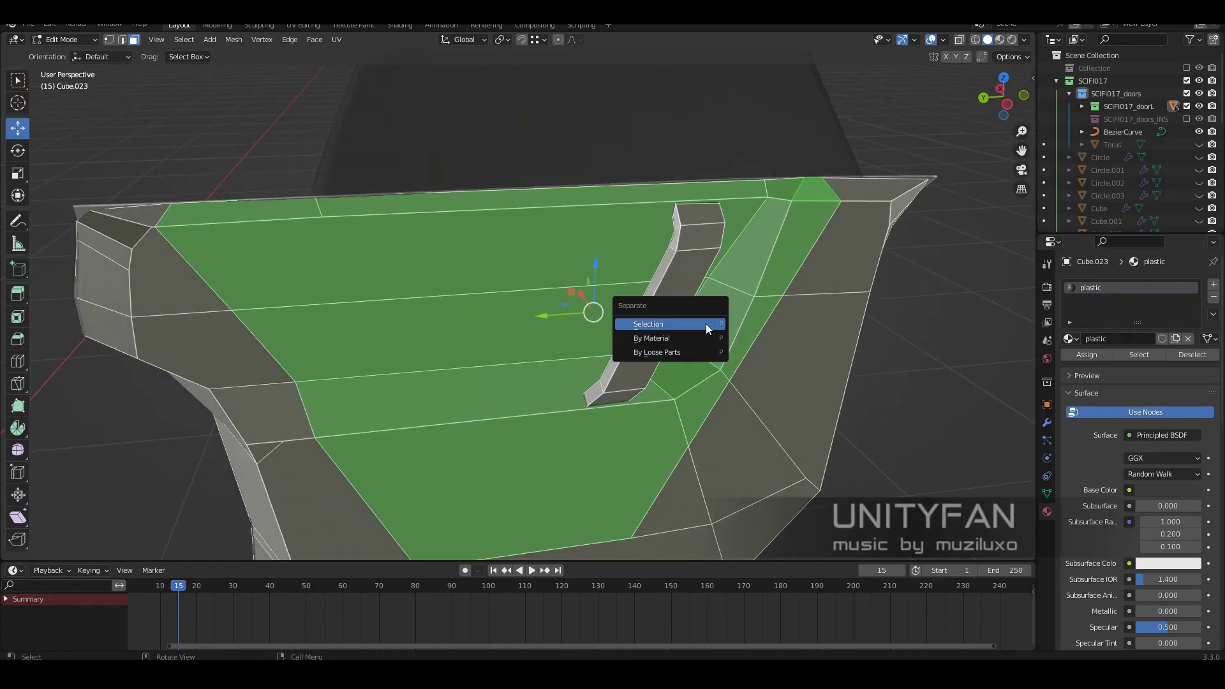
click(705, 323)
key(Tab)
mouse_move(706, 323)
middle_down()
mouse_move(625, 422)
mouse_move(558, 456)
middle_up()
key(Tab)
scroll(558, 456, up, 5)
mouse_move(602, 356)
middle_down()
mouse_move(640, 350)
mouse_move(297, 198)
mouse_move(542, 274)
mouse_move(486, 289)
mouse_move(606, 287)
middle_up()
Step: Select the Bezier guide curve and snap to the straight side view
right_click(542, 274)
key(Escape)
scroll(485, 281, up, 3)
scroll(480, 267, down, 4)
key(Tab)
click(673, 321)
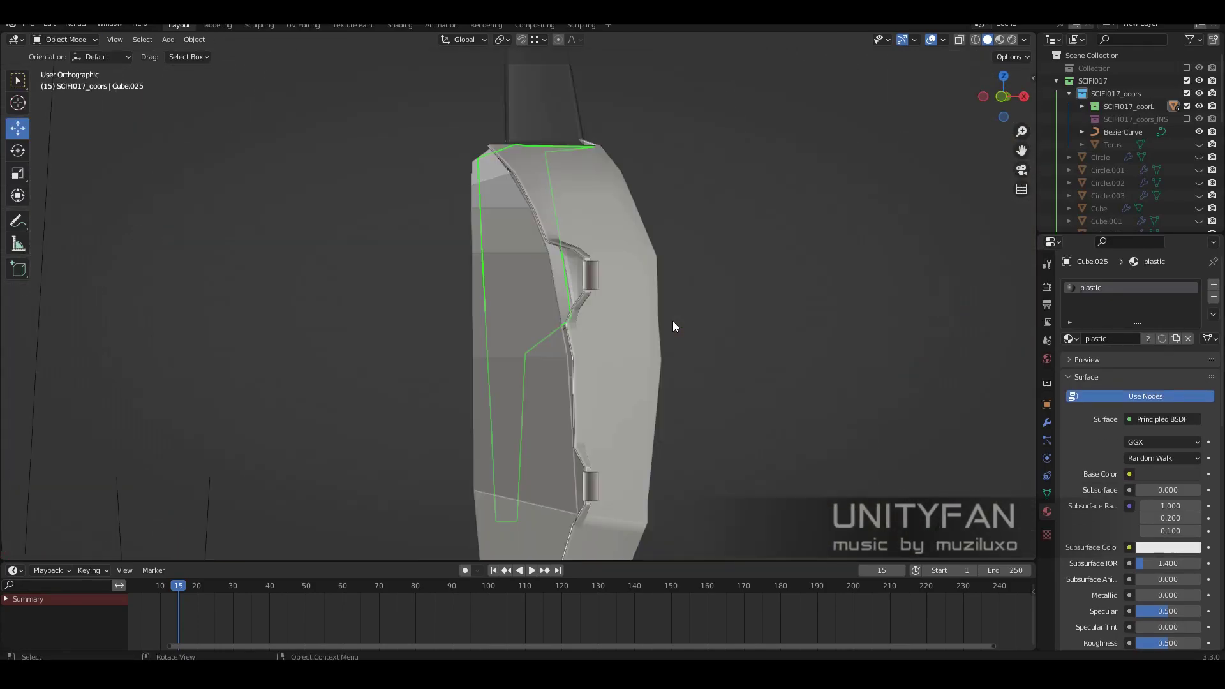
key(ctrl+KP_3)
Step: Keep Solid shading, select the door panel mesh and enter Edit Mode
key(ctrl+Tab)
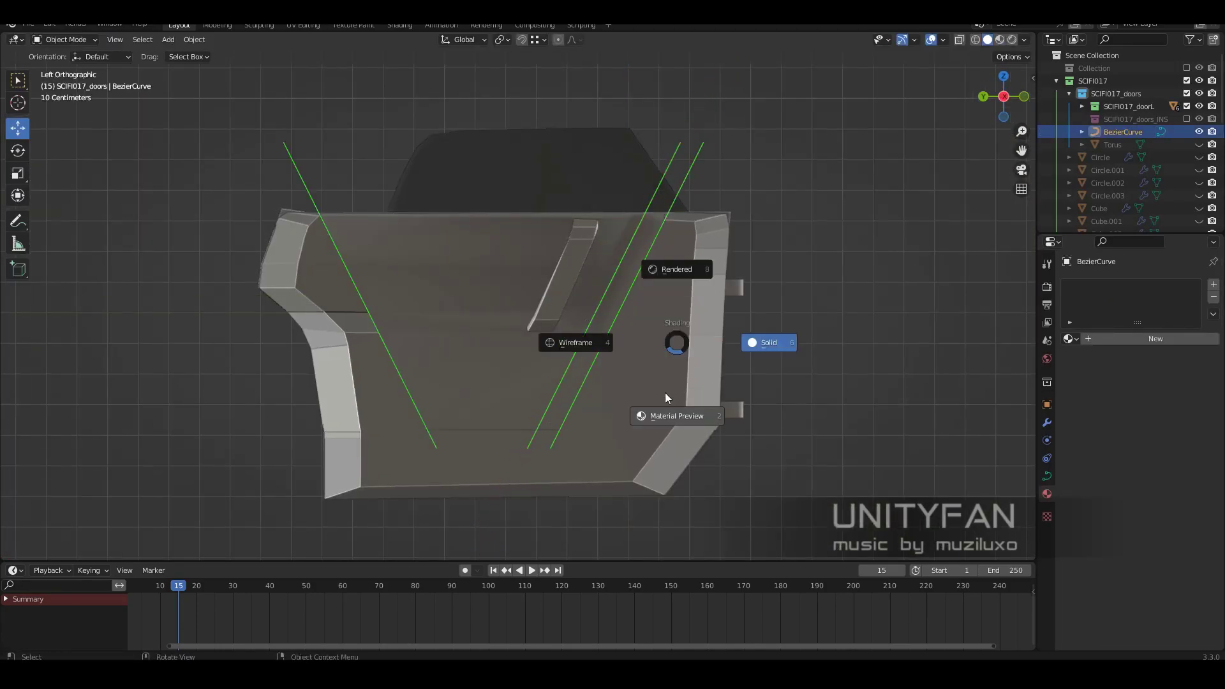
click(751, 342)
click(429, 330)
right_click(429, 329)
key(Tab)
scroll(644, 322, up, 3)
Step: Frame the door panel strip in the left side view
scroll(644, 322, up, 3)
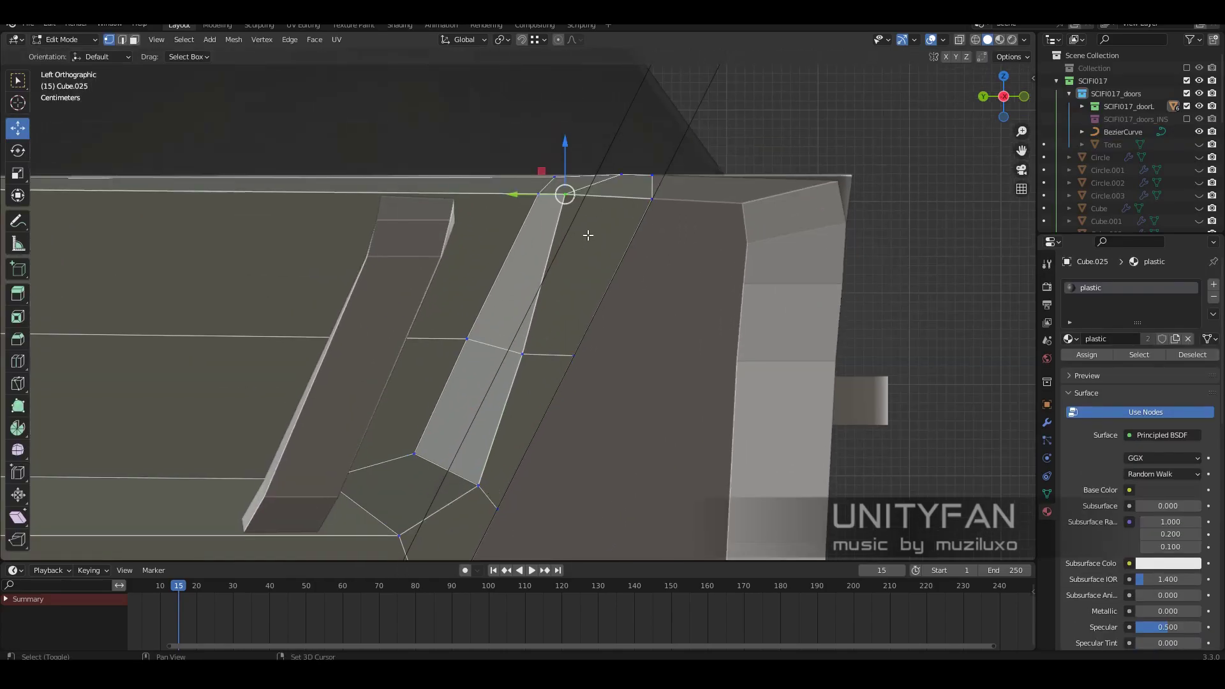
shift+middle_drag(571, 281, 603, 419)
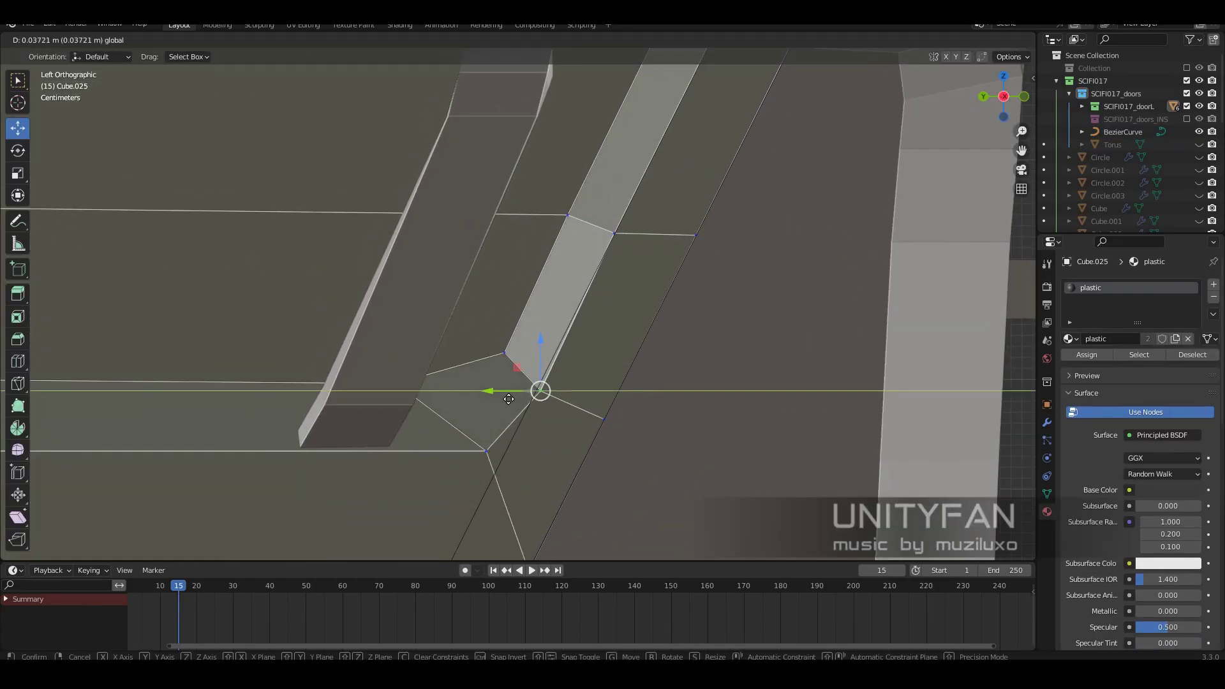
key(Tab)
scroll(526, 403, down, 5)
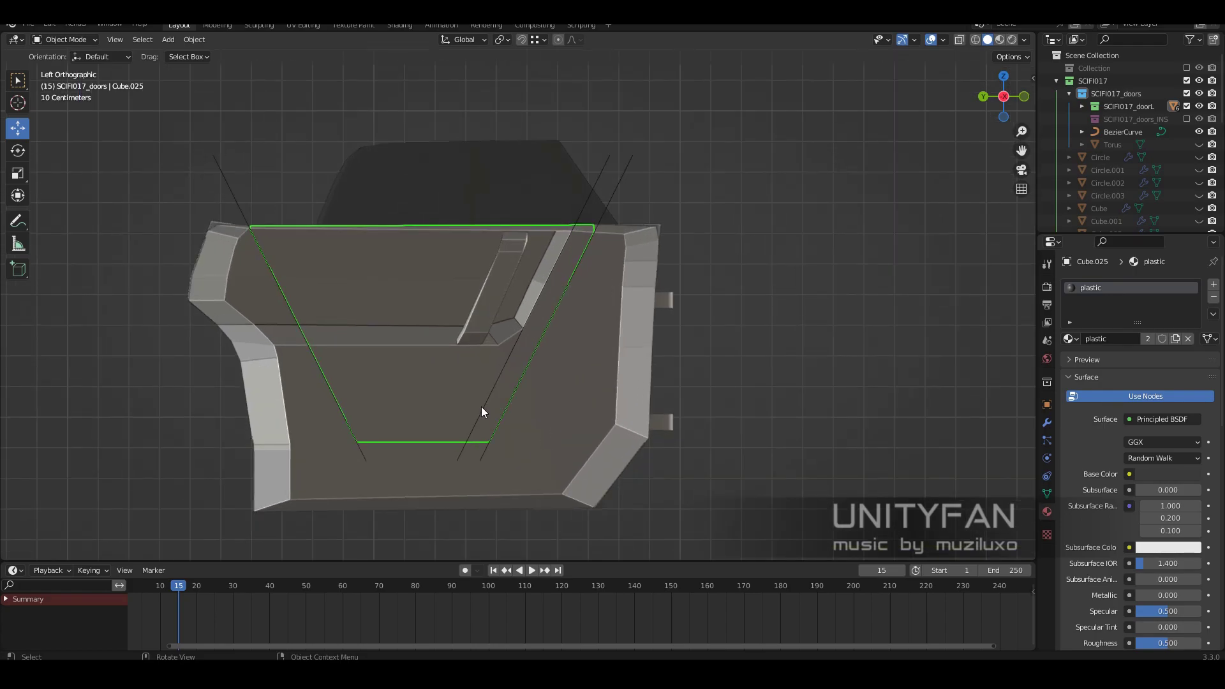
scroll(511, 389, up, 5)
mouse_move(553, 371)
shift+middle_down()
mouse_move(606, 395)
mouse_move(560, 341)
mouse_move(583, 376)
mouse_move(295, 350)
mouse_move(561, 347)
mouse_move(612, 297)
shift+middle_up()
key(ctrl+KP_3)
scroll(492, 357, down, 1)
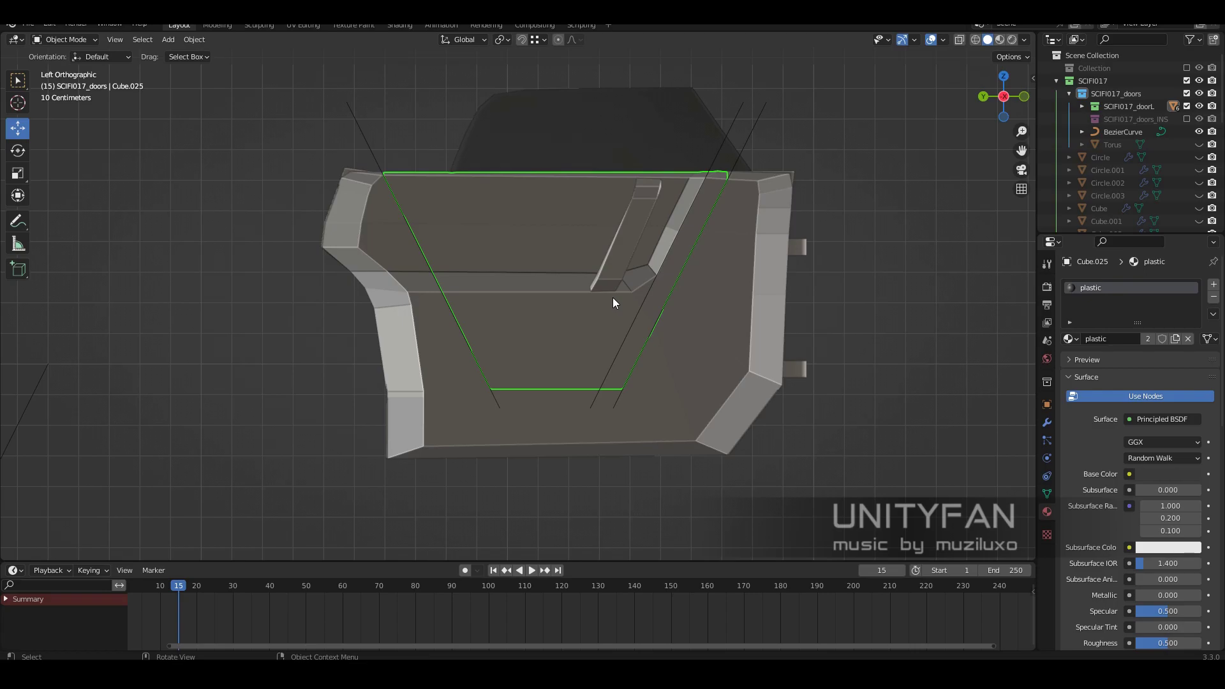
mouse_move(457, 154)
middle_down()
mouse_move(538, 346)
mouse_move(635, 328)
mouse_move(533, 358)
mouse_move(493, 329)
middle_up()
Step: In Edit Mode, cut horizontal edges across Cube.025, shifting one vertex 0.0651 m along Y
key(Tab)
key(ctrl+KP_3)
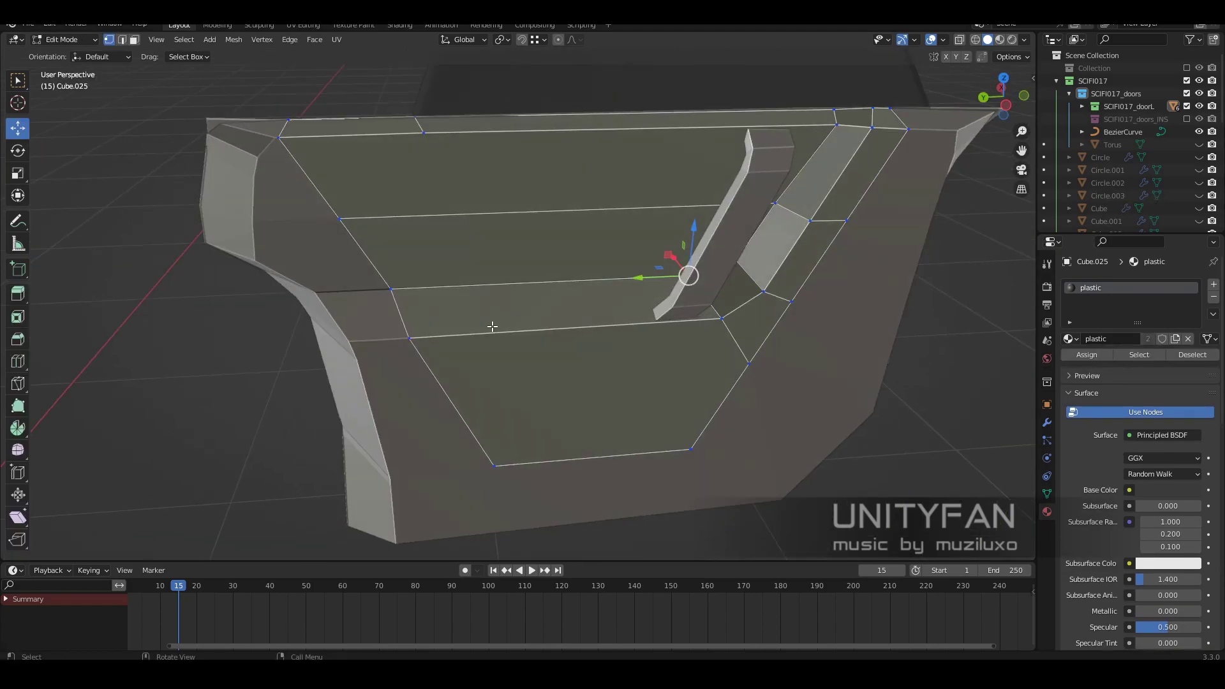
key(ctrl+KP_1)
key(ctrl+KP_3)
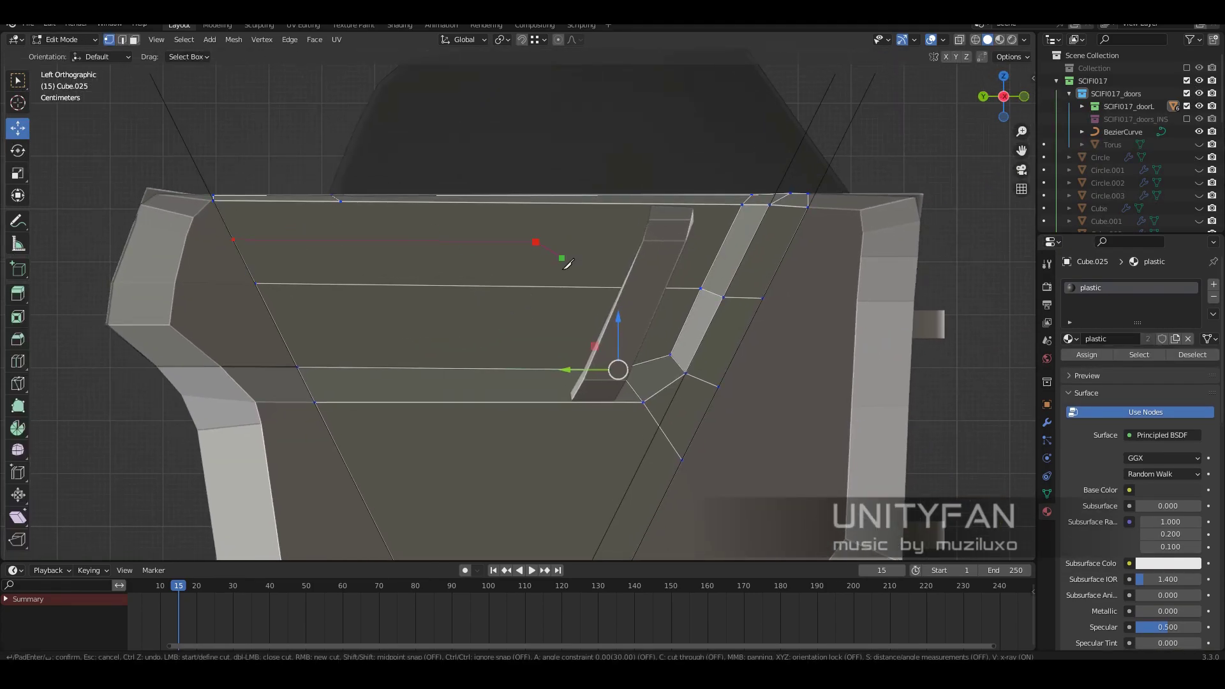
scroll(471, 475, down, 3)
key(alt+q)
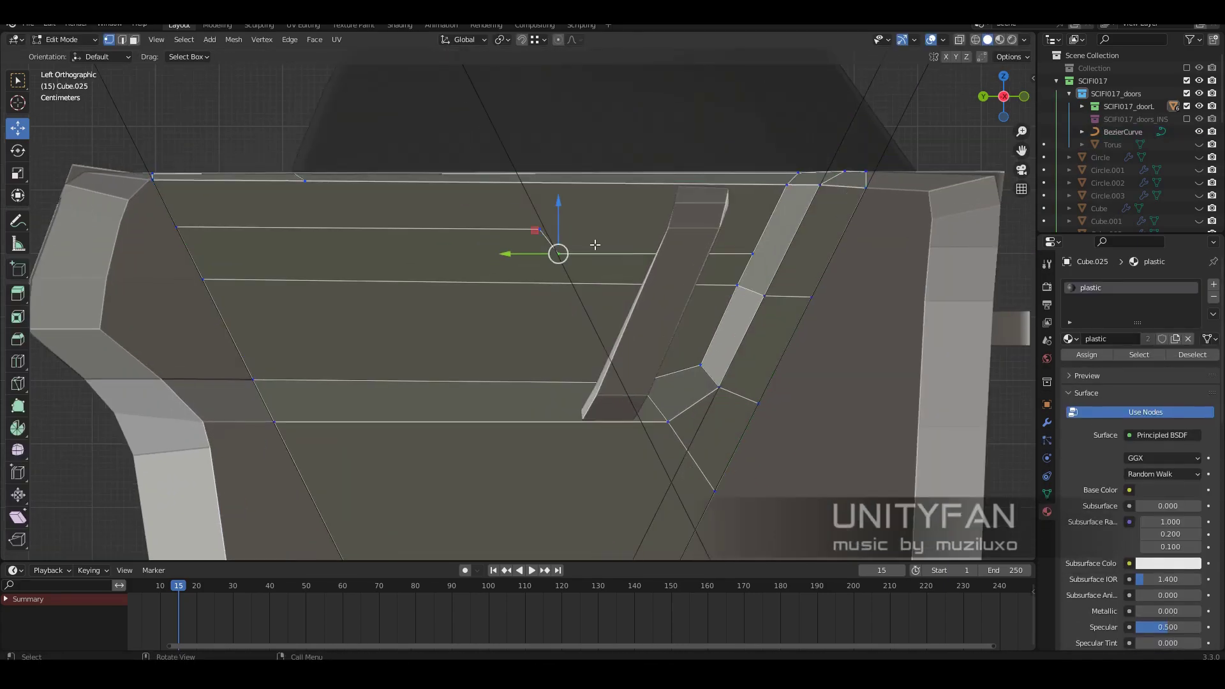
click(539, 237)
mouse_move(539, 236)
middle_down()
mouse_move(405, 291)
mouse_move(542, 255)
mouse_move(648, 301)
mouse_move(480, 259)
mouse_move(564, 298)
middle_up()
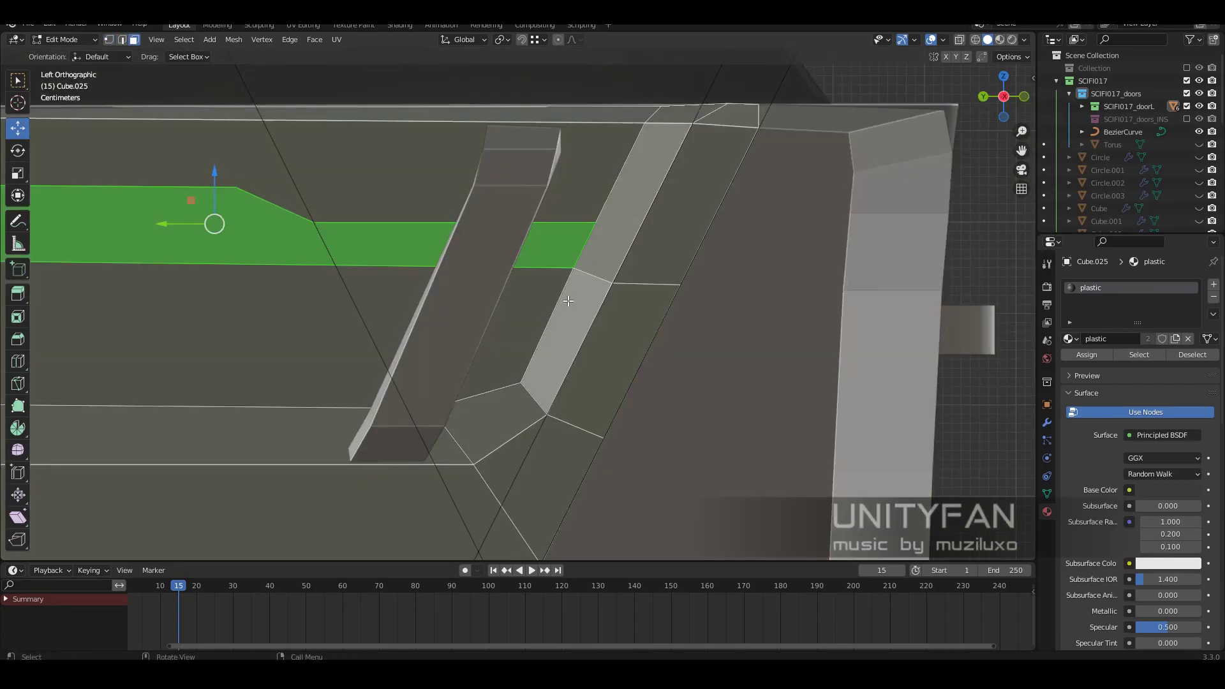
Step: Knife-cut the groove strip past the handle and dissolve the extra edges
scroll(563, 298, up, 2)
key(1)
scroll(580, 291, down, 2)
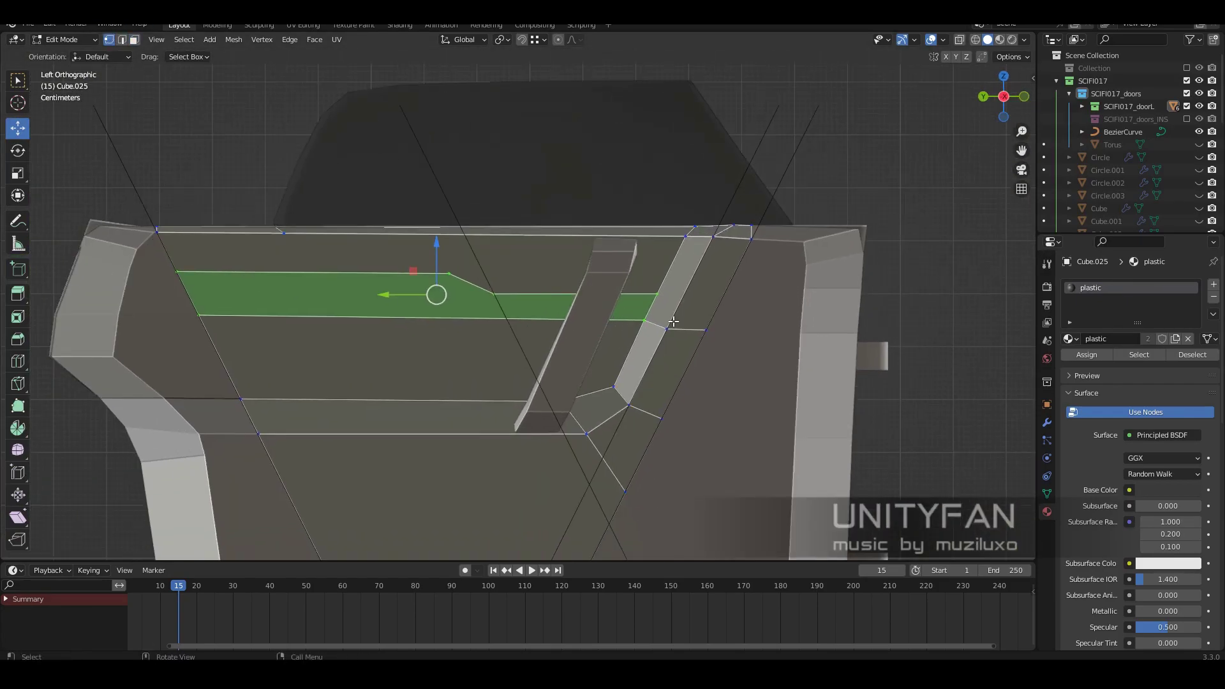
scroll(596, 282, up, 2)
scroll(596, 282, up, 1)
shift+middle_drag(552, 238, 436, 271)
key(k)
key(Return)
scroll(592, 325, up, 3)
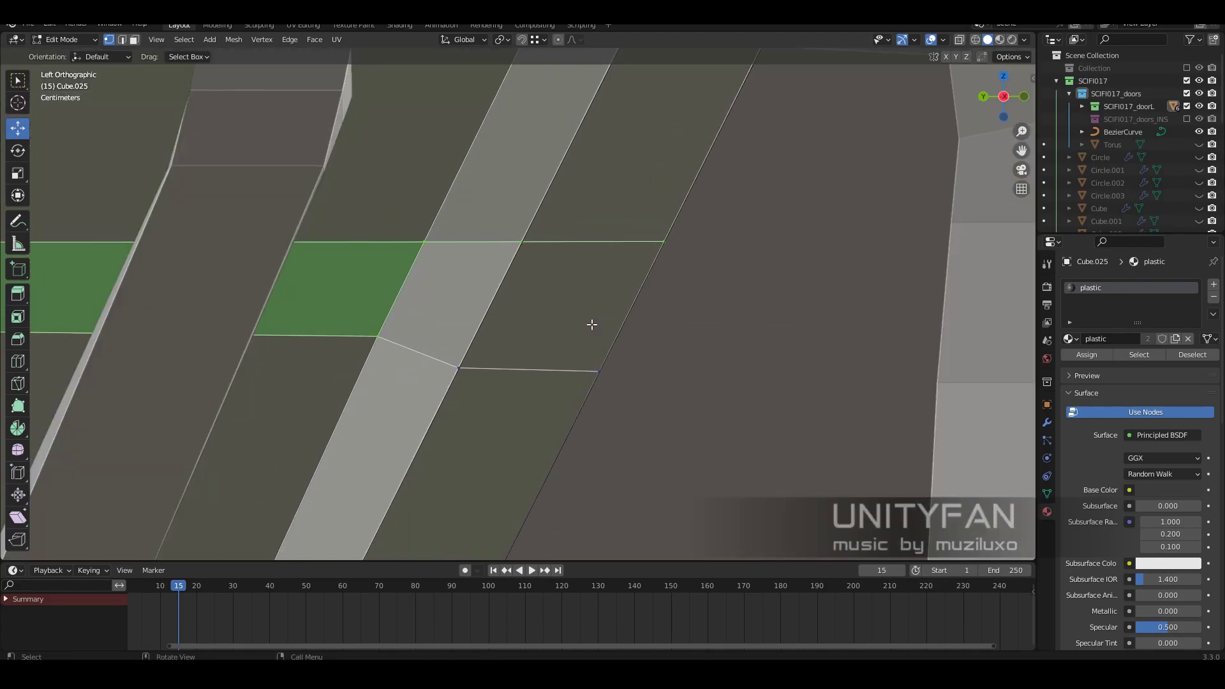
scroll(649, 401, down, 5)
key(Tab)
alt+click(648, 400)
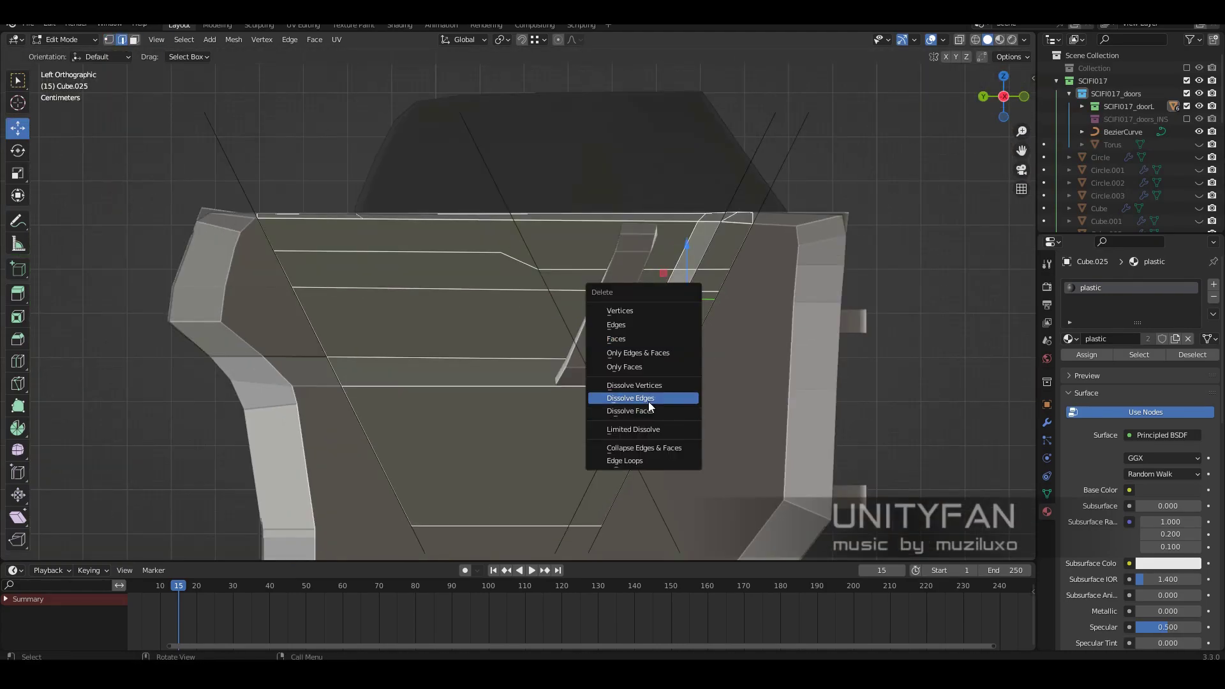
key(Tab)
Step: Flatten the guide curve by scaling it to 0 in Z, then shift its points sideways
key(l)
key(s)
key(z)
key(0)
key(Return)
scroll(317, 163, up, 4)
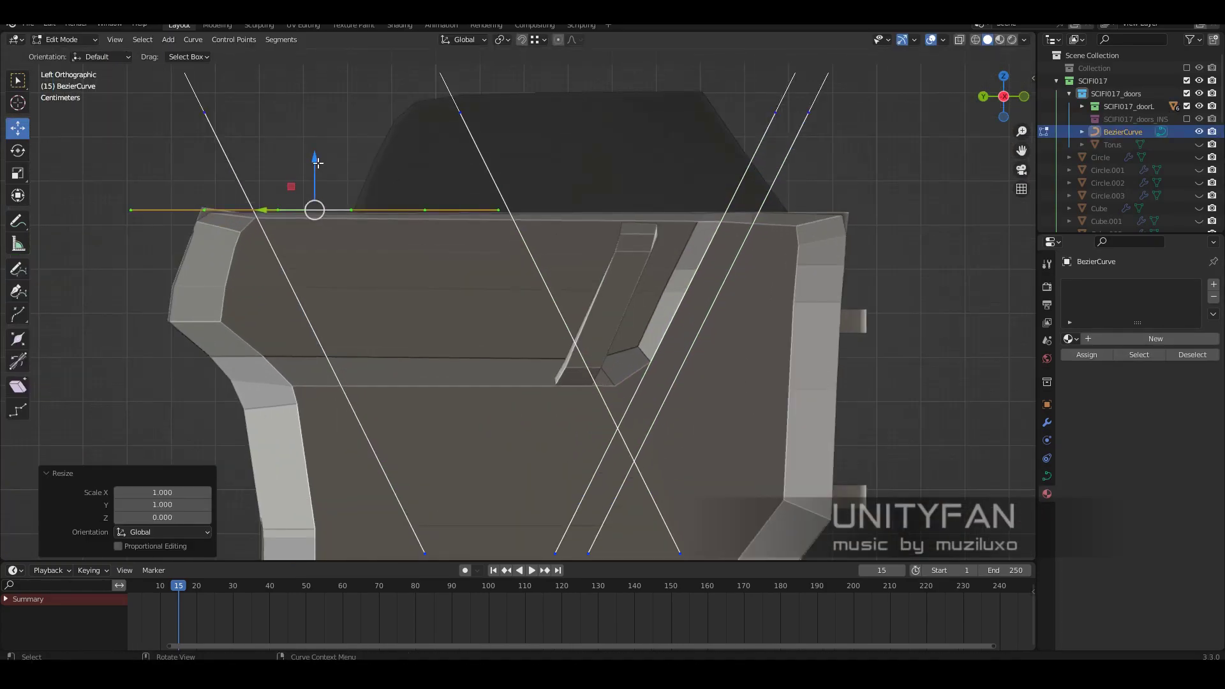
shift+middle_drag(524, 271, 451, 300)
key(g)
click(598, 286)
Step: Finish the knife cut on the panel mesh and merge the stray vertices At Last
key(Tab)
click(598, 286)
key(Tab)
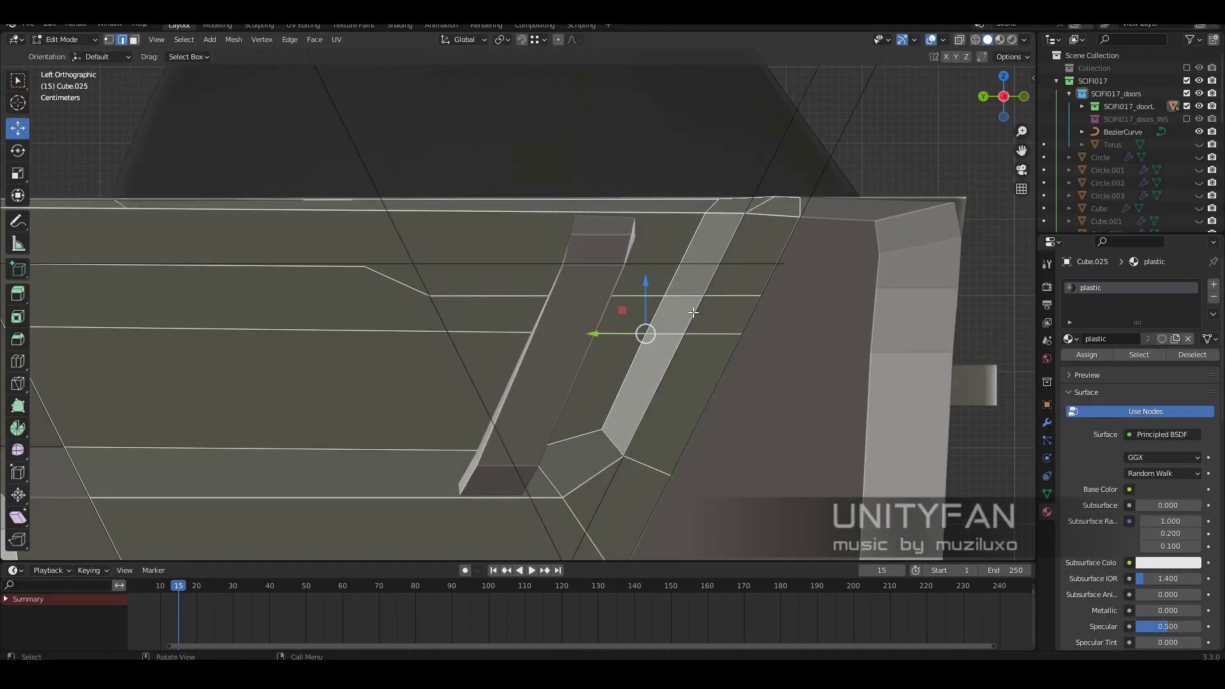
scroll(575, 306, up, 3)
scroll(539, 326, up, 3)
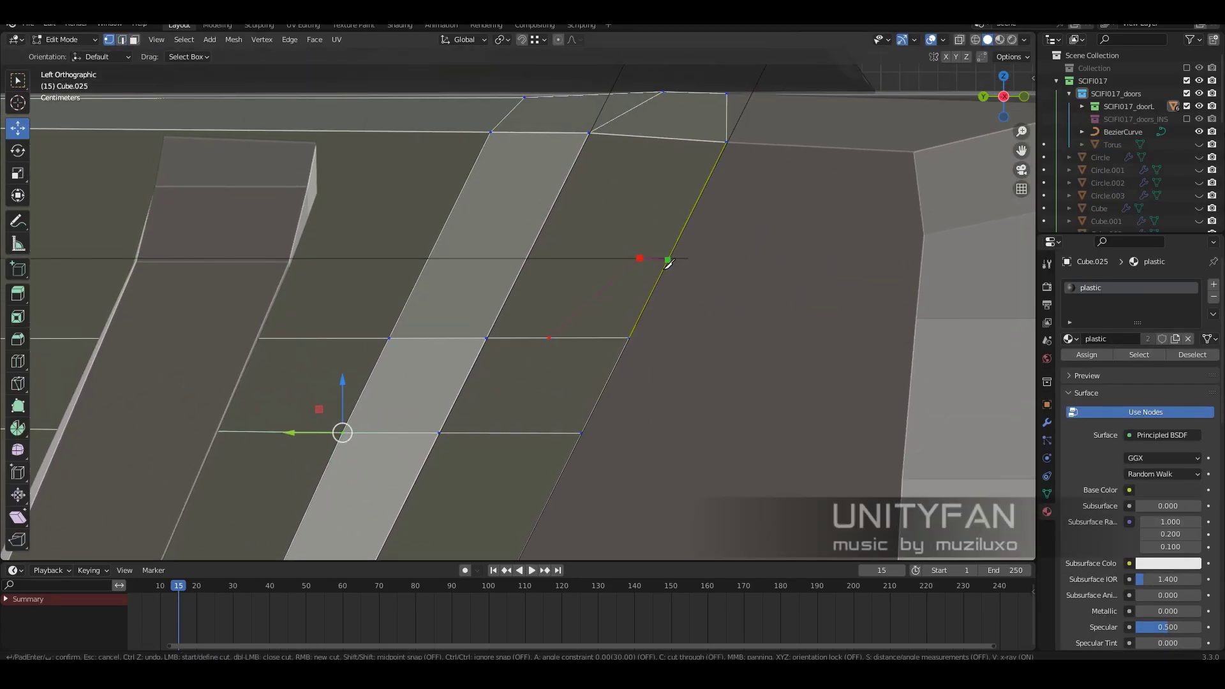
key(Return)
mouse_move(667, 261)
middle_down()
mouse_move(574, 342)
mouse_move(743, 357)
mouse_move(729, 323)
middle_up()
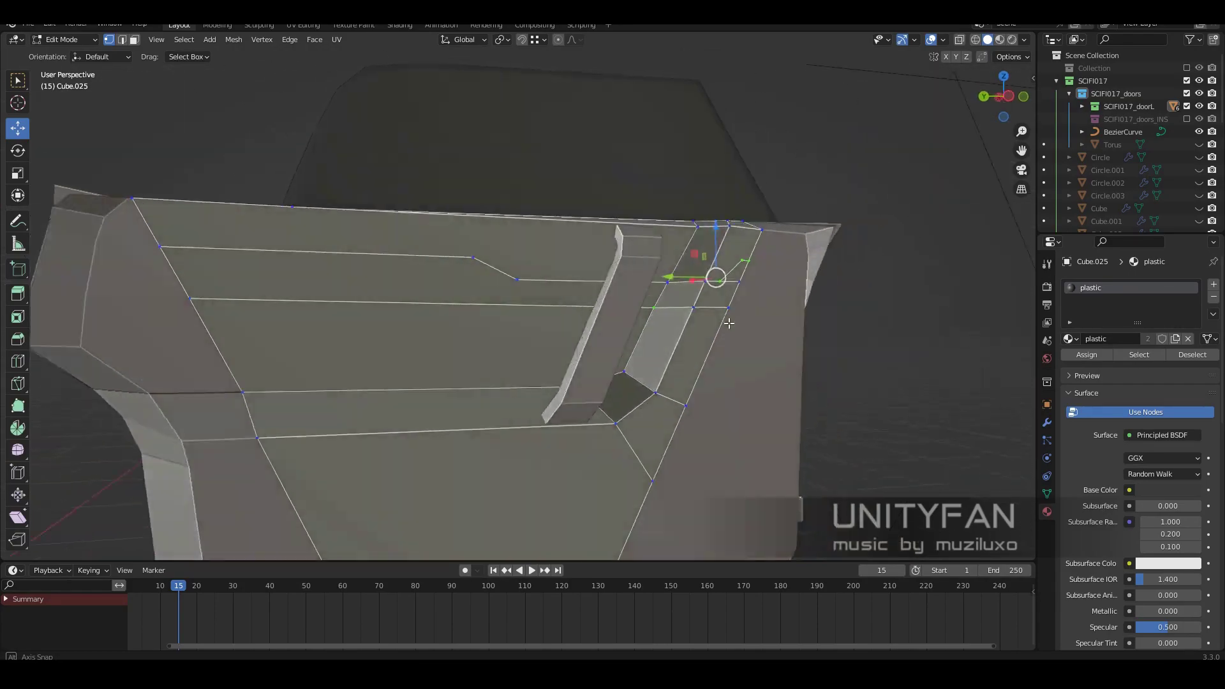
middle_drag(741, 280, 584, 311)
key(m)
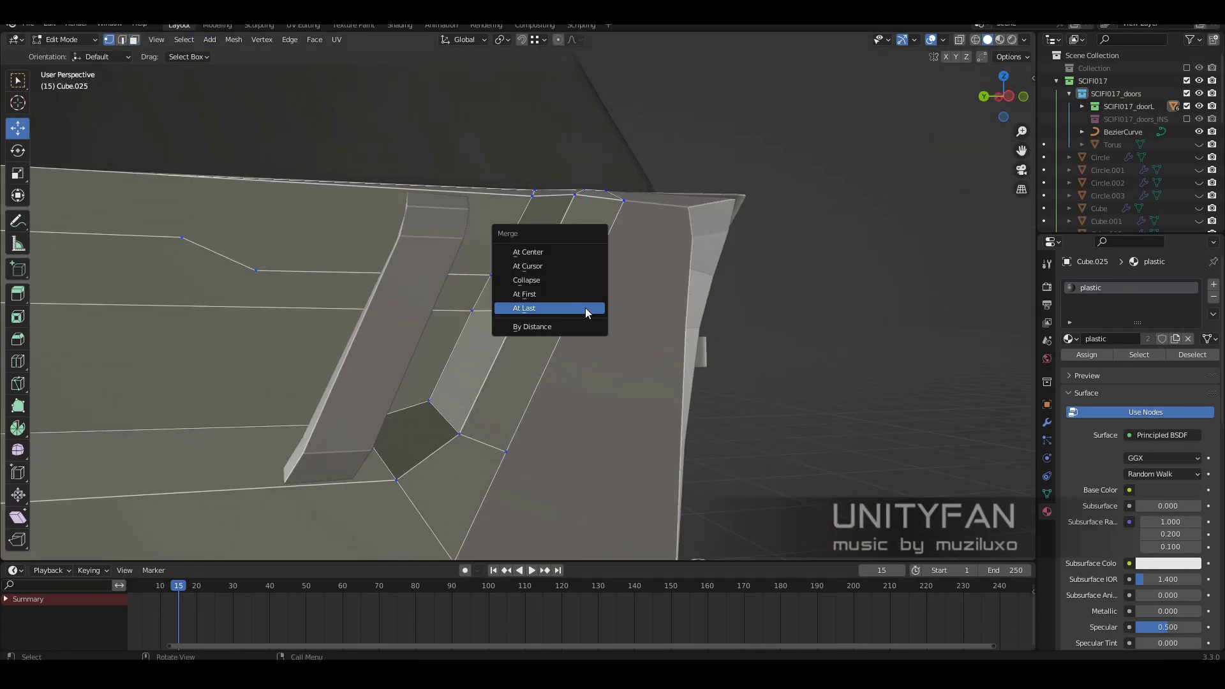
click(581, 294)
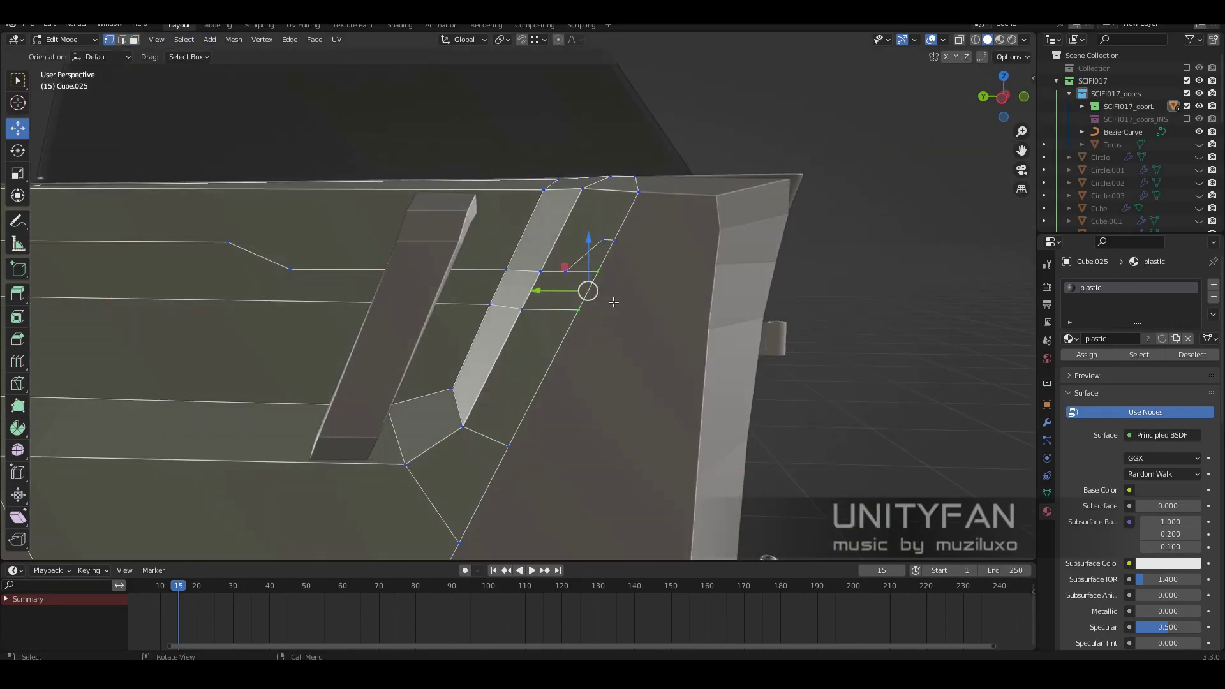
Step: Select the notched strip face and review the panel outside edit mode
mouse_move(609, 303)
middle_down()
mouse_move(571, 324)
mouse_move(609, 294)
middle_up()
click(598, 291)
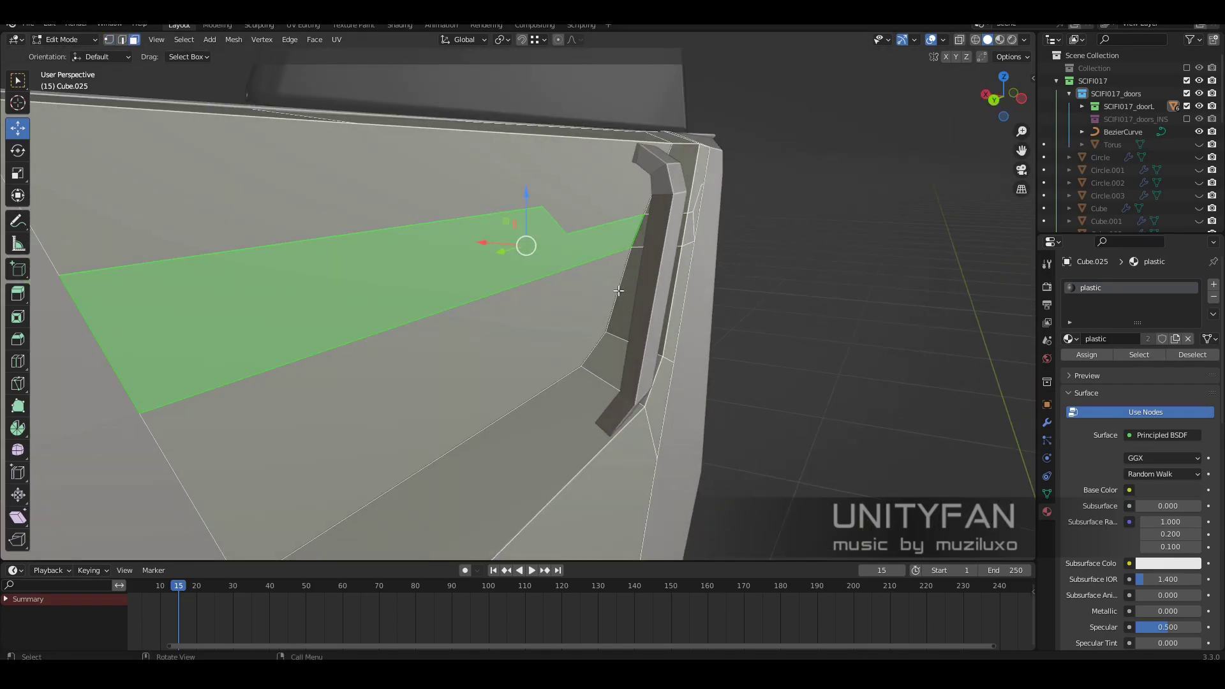
scroll(618, 290, down, 5)
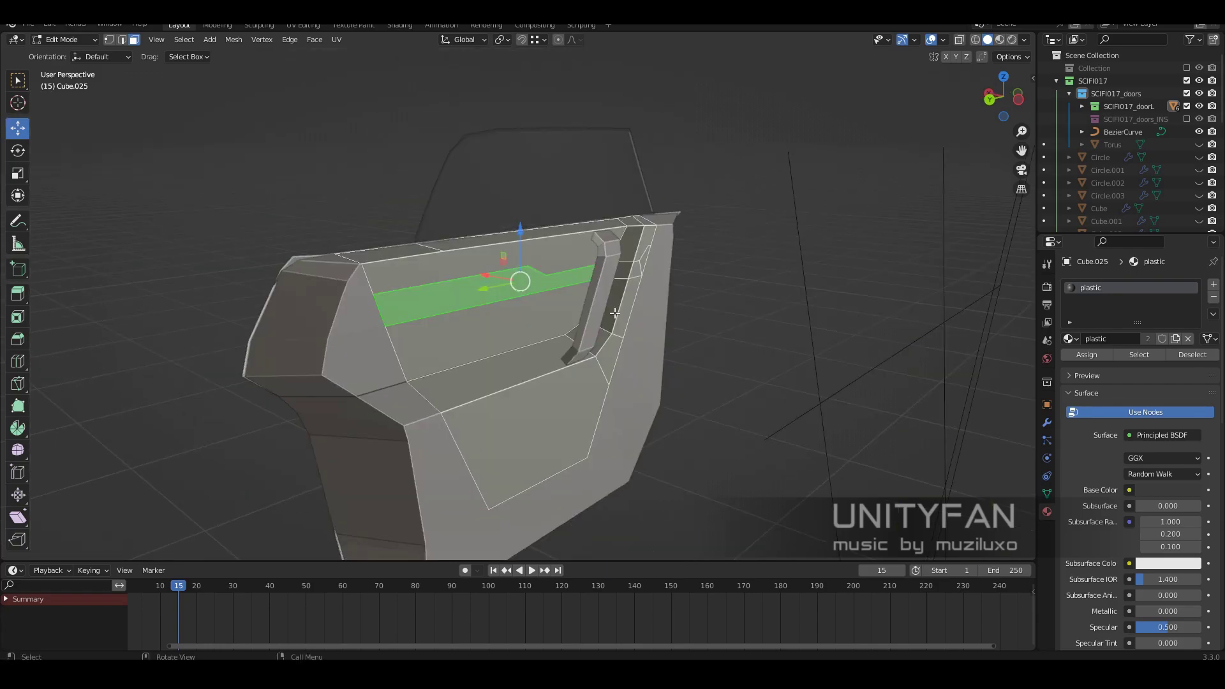
mouse_move(614, 313)
middle_down()
mouse_move(629, 309)
mouse_move(544, 321)
mouse_move(582, 355)
middle_up()
key(Tab)
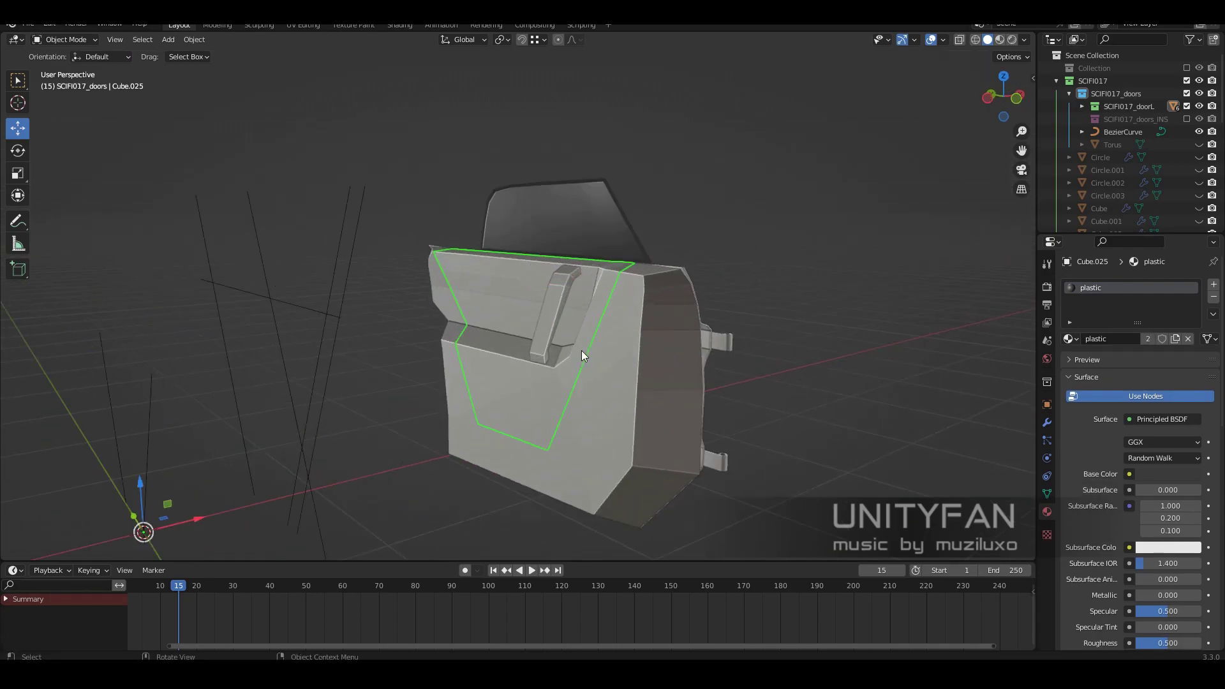
key(Tab)
scroll(588, 353, up, 5)
Step: Inset the strip face, shifting it 0.008146 m along X into the door panel
key(ctrl+KP_3)
middle_drag(571, 286, 594, 273)
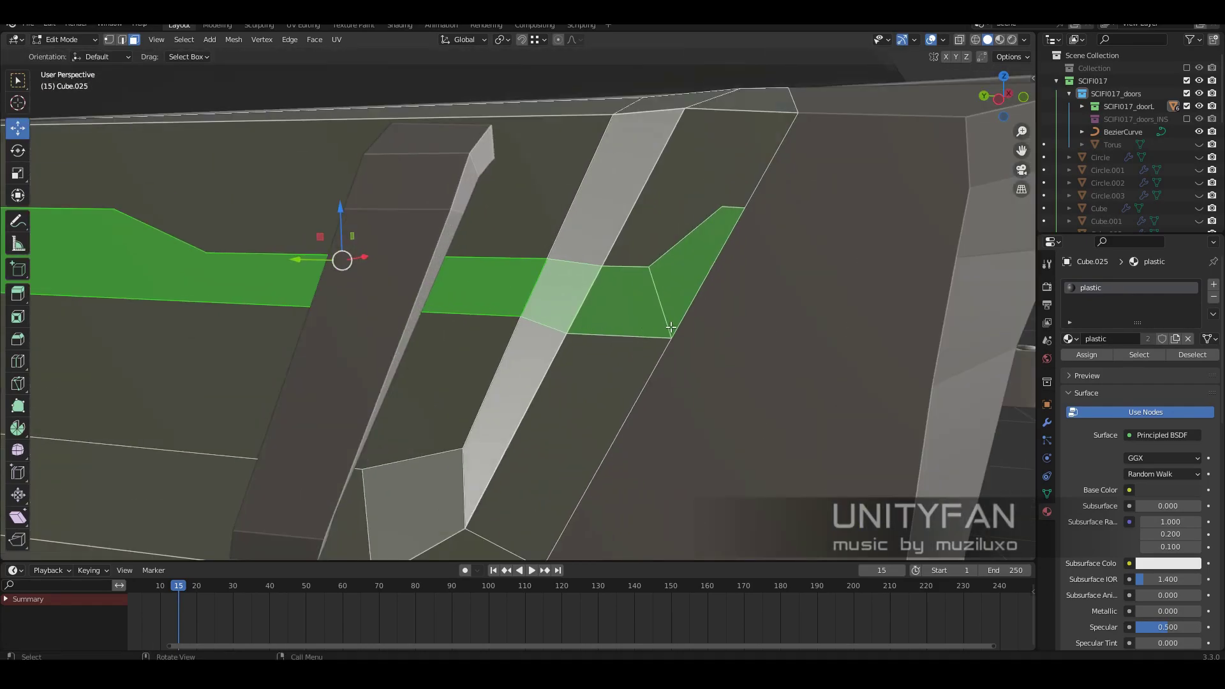
key(i)
click(594, 273)
scroll(594, 272, down, 5)
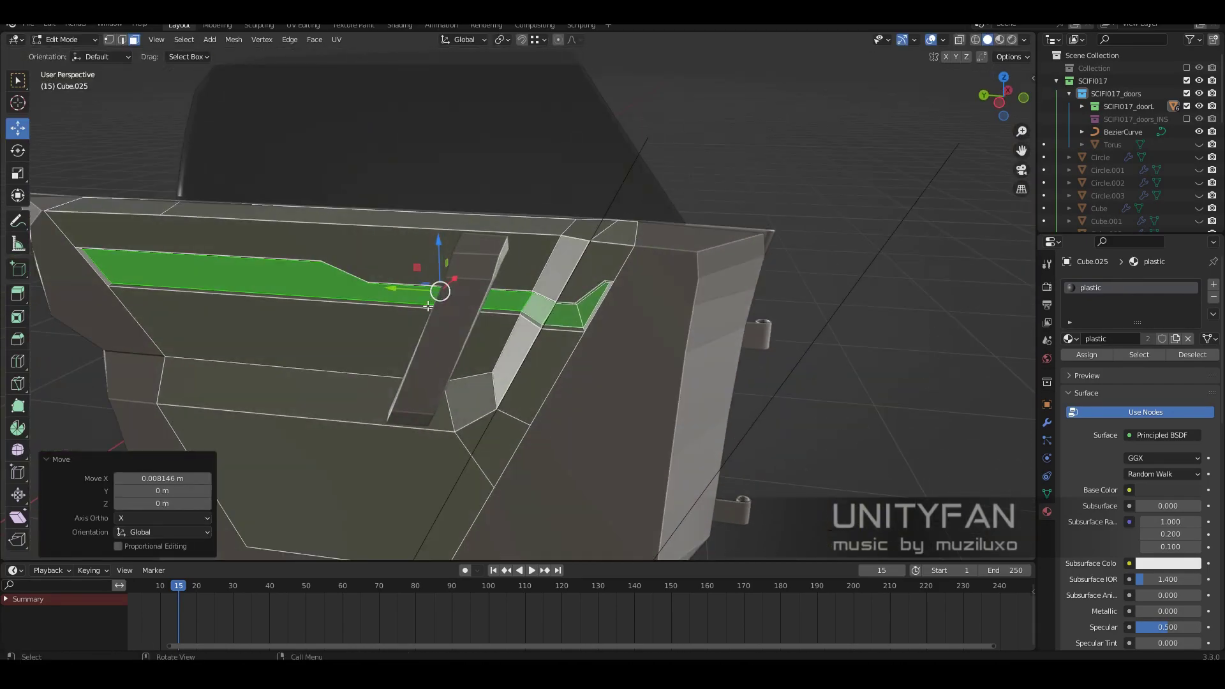
key(Tab)
mouse_move(540, 307)
middle_down()
mouse_move(478, 314)
mouse_move(537, 329)
middle_up()
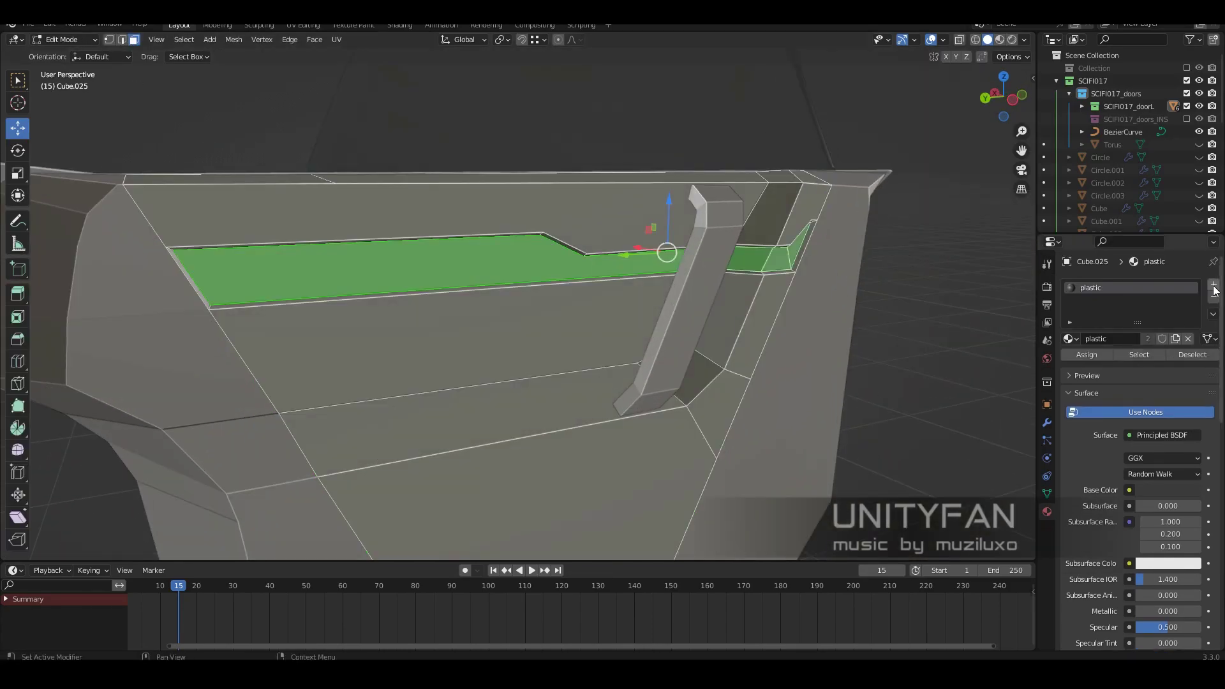
Step: Add a black material named dark_plastic in a new slot and assign it to the selected faces
click(1214, 284)
click(1103, 363)
double_click(1104, 364)
text(dark)
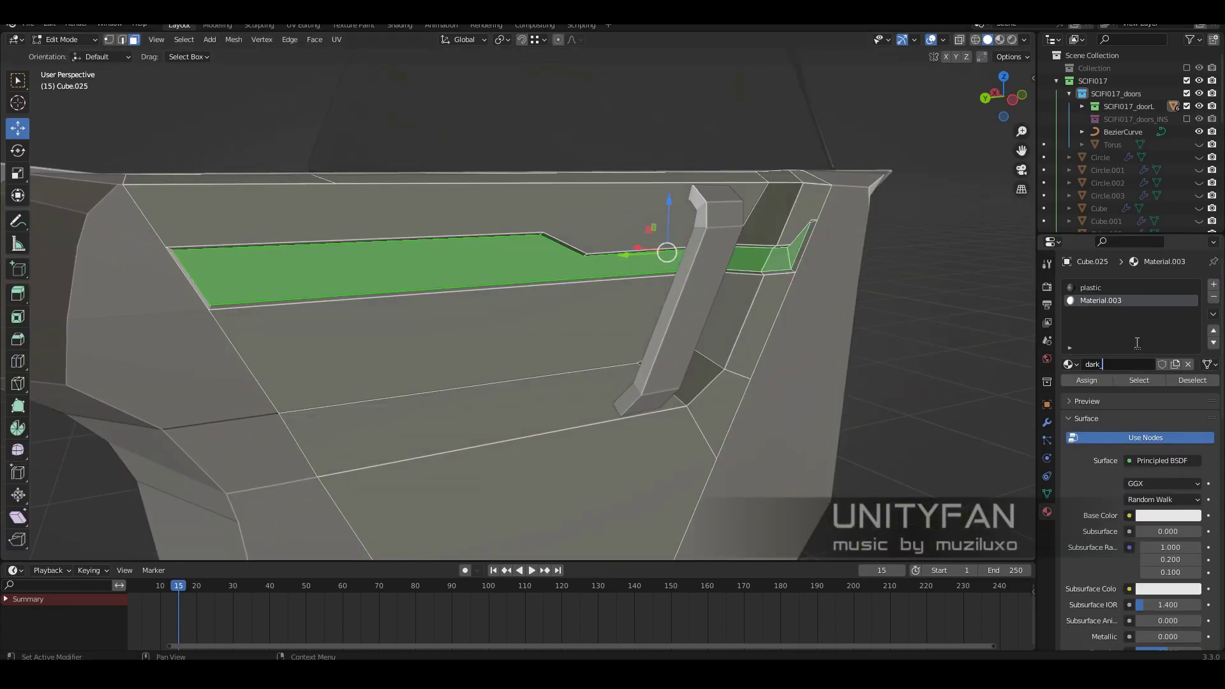
click(1086, 380)
Step: Preview dark_plastic in the viewport, then return to solid shading in left side view
key(z)
click(638, 400)
key(Tab)
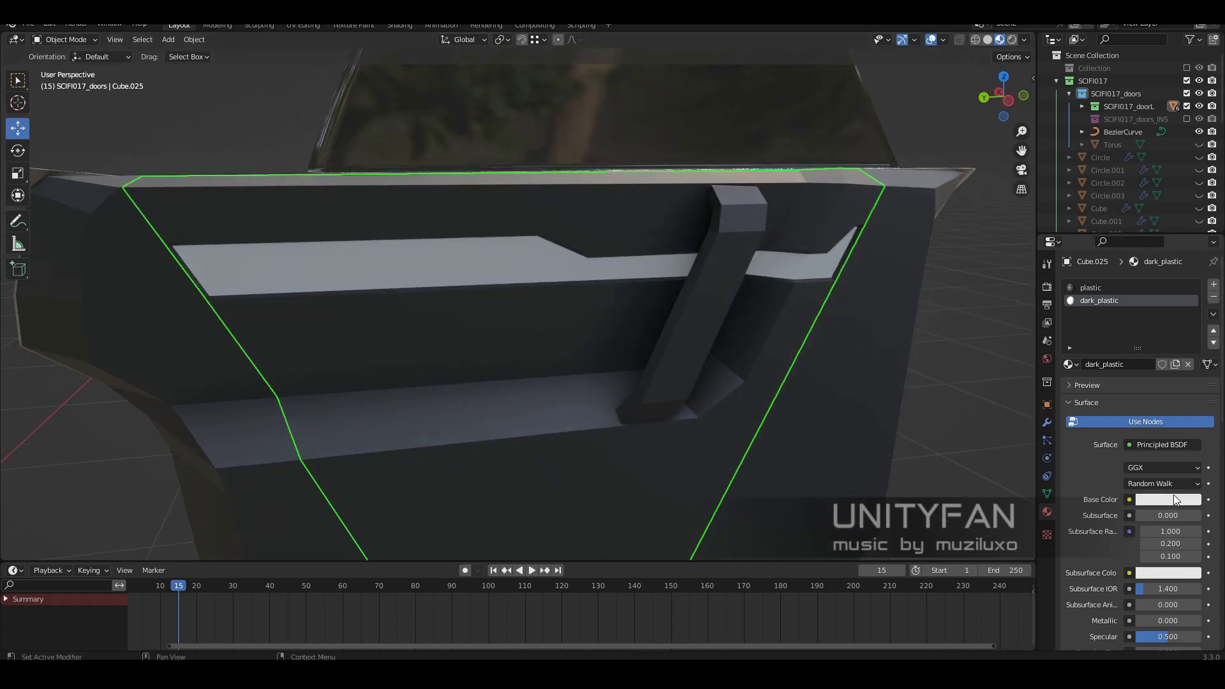
key(Tab)
key(KP_Decimal)
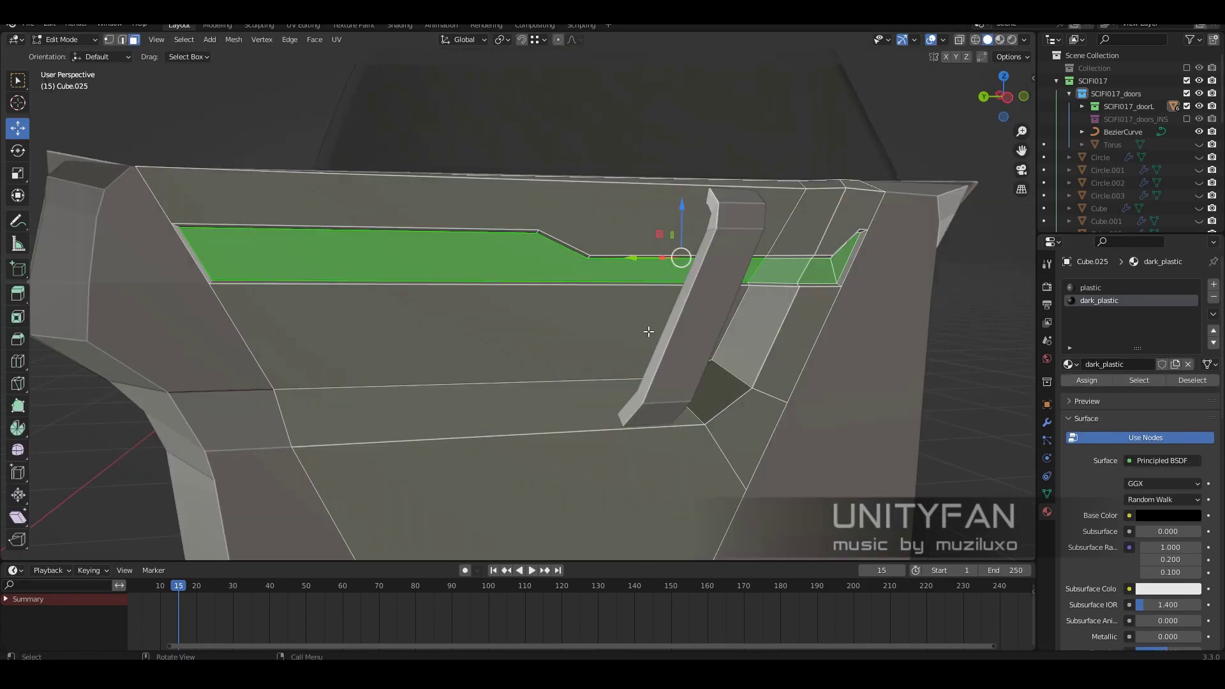
key(KP_3)
key(ctrl+KP_3)
key(1)
scroll(265, 191, up, 1)
Step: Knife-cut a small extra face where the groove meets the handle, and add material slot Material.003
key(k)
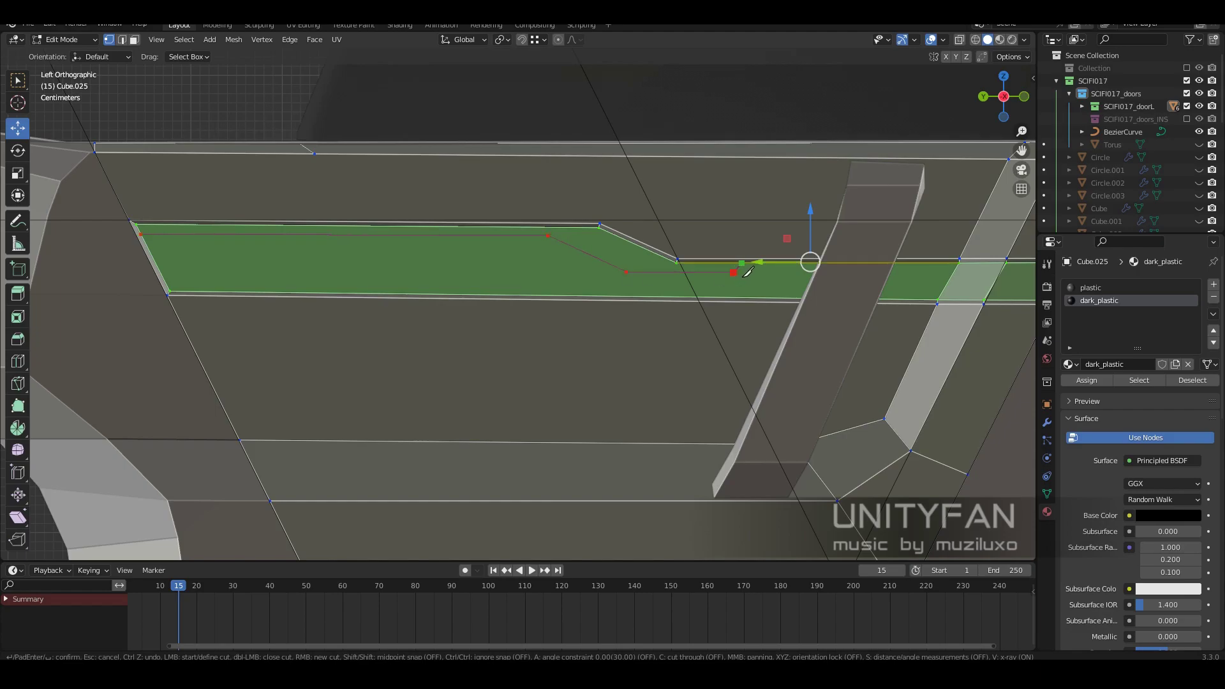
middle_drag(747, 272, 652, 355)
key(Return)
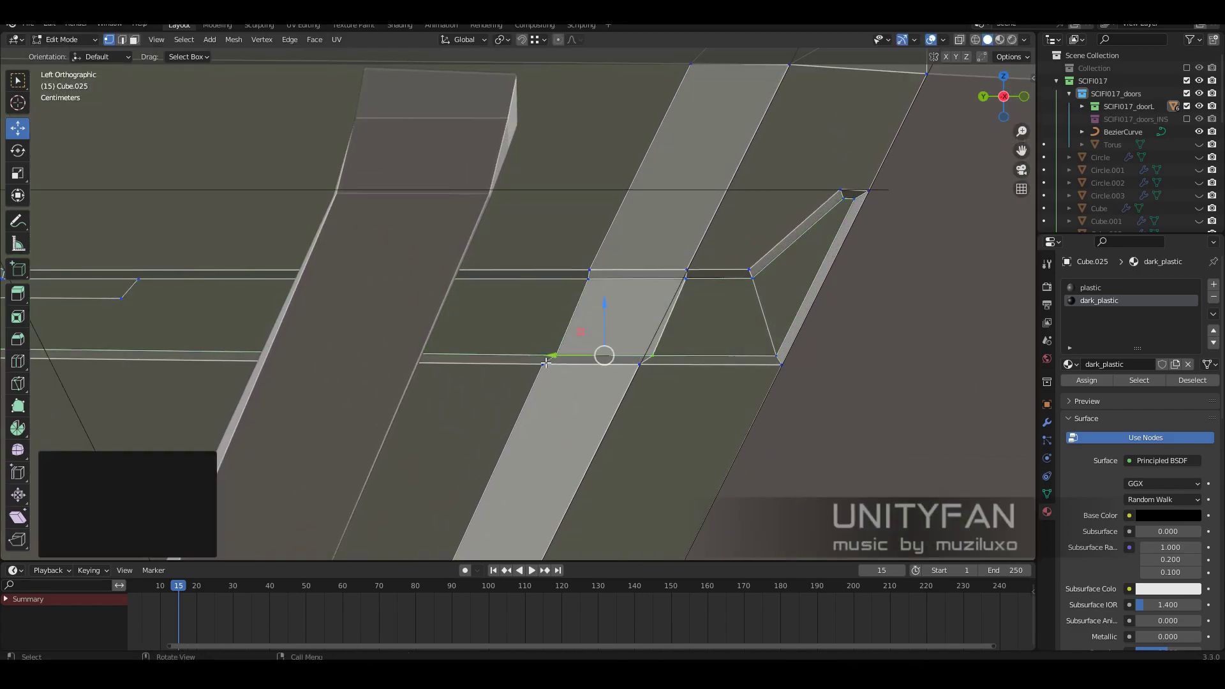
scroll(599, 311, up, 1)
middle_drag(659, 294, 833, 294)
click(596, 274)
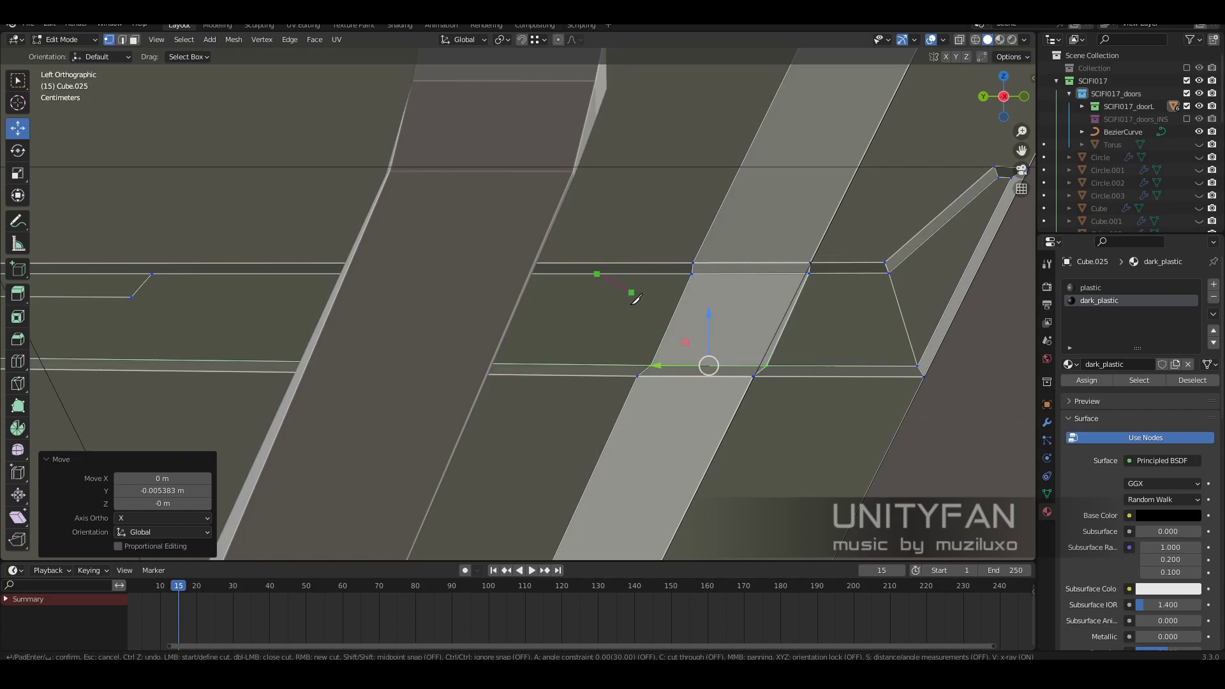
key(Return)
scroll(808, 300, down, 4)
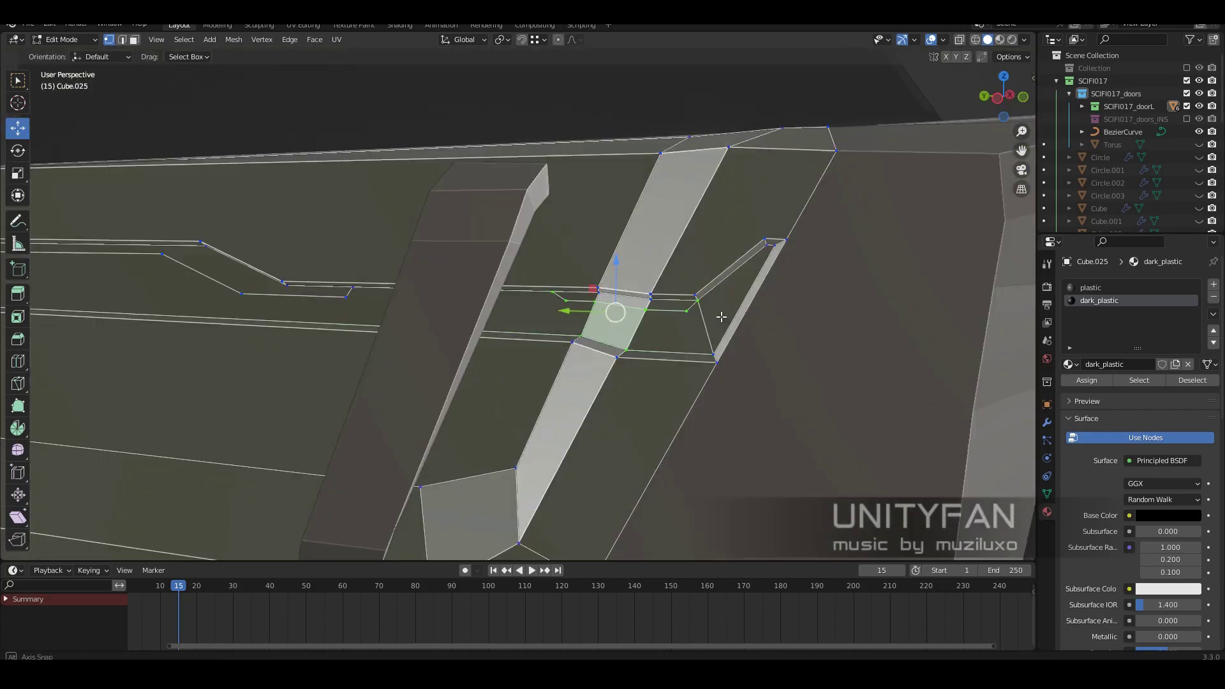
scroll(655, 312, up, 2)
scroll(655, 312, down, 3)
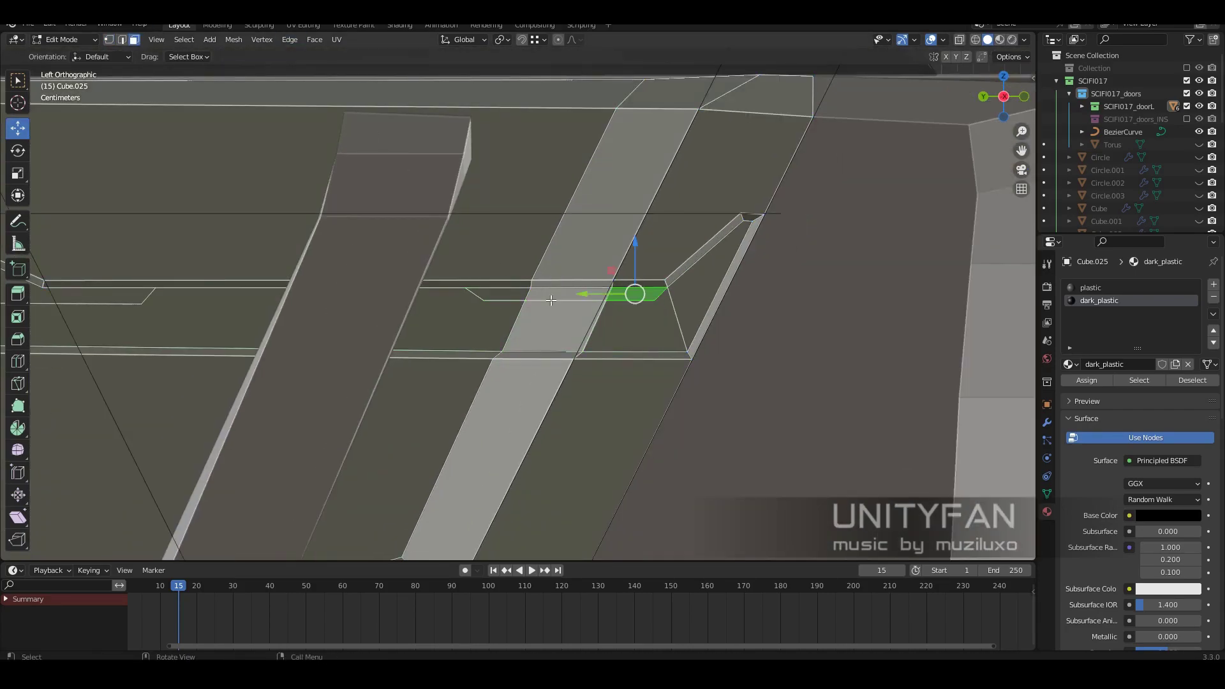
middle_drag(655, 312, 701, 300)
click(1213, 284)
click(1142, 364)
text(light_blue)
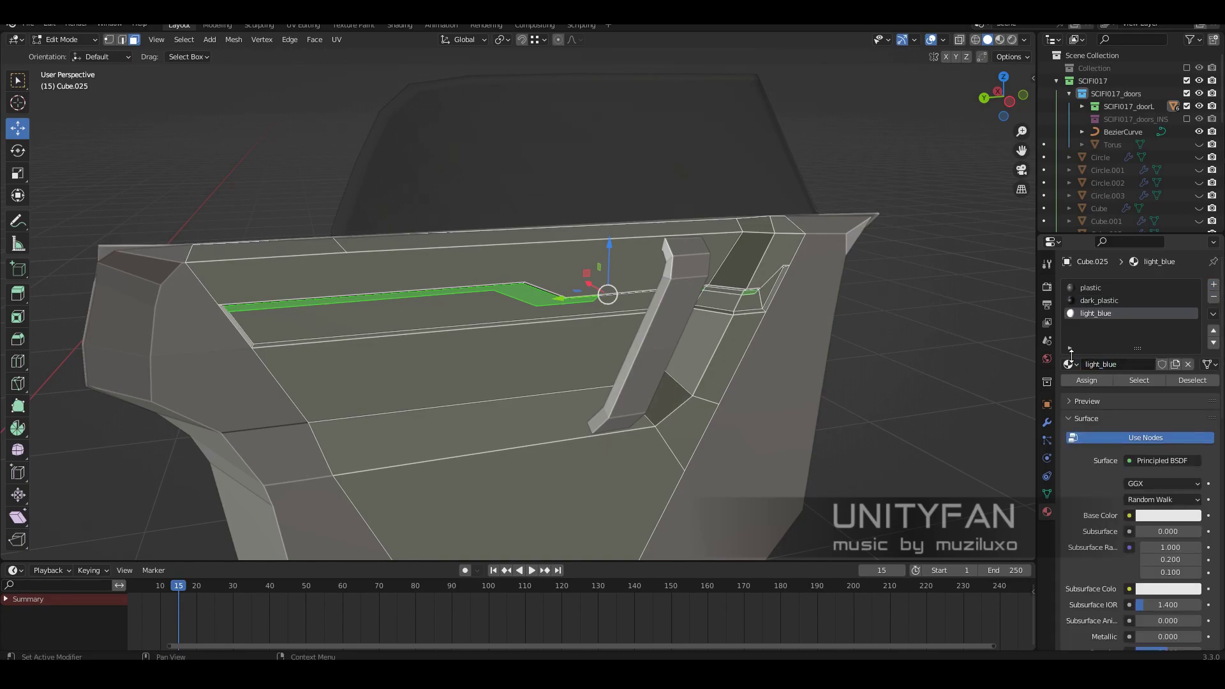
Step: Preview the light_blue groove glowing at emission strength 16 in Material Preview, from the side
key(z)
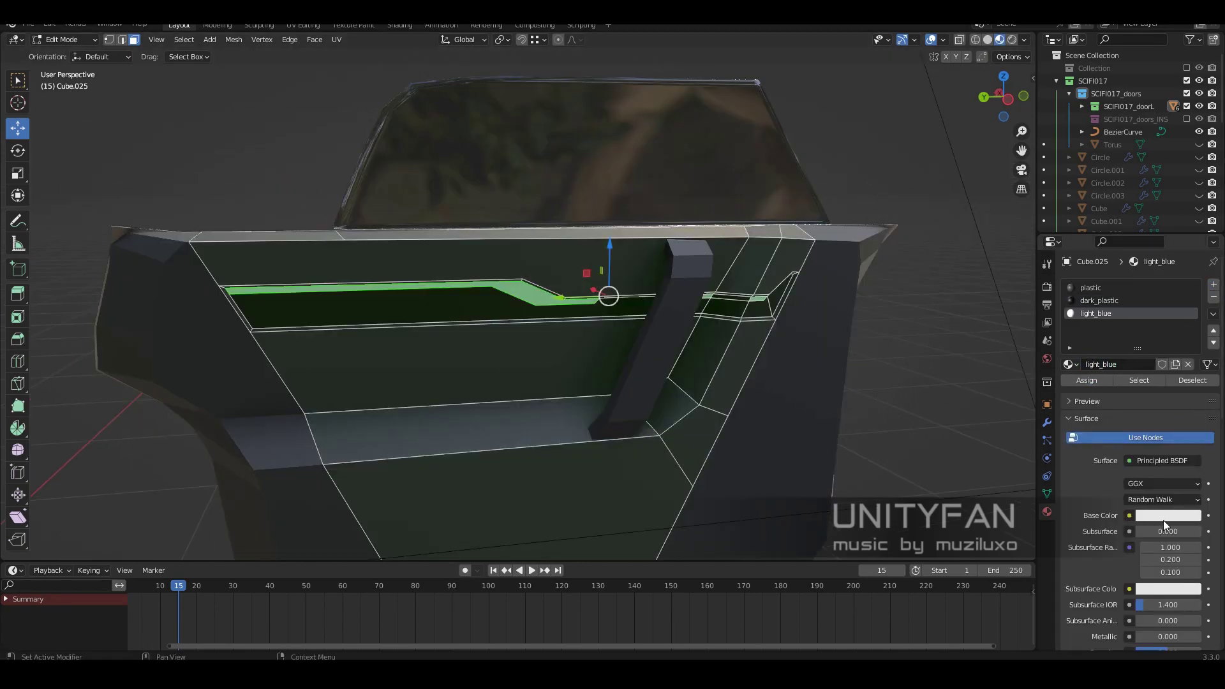
scroll(1163, 542, down, 10)
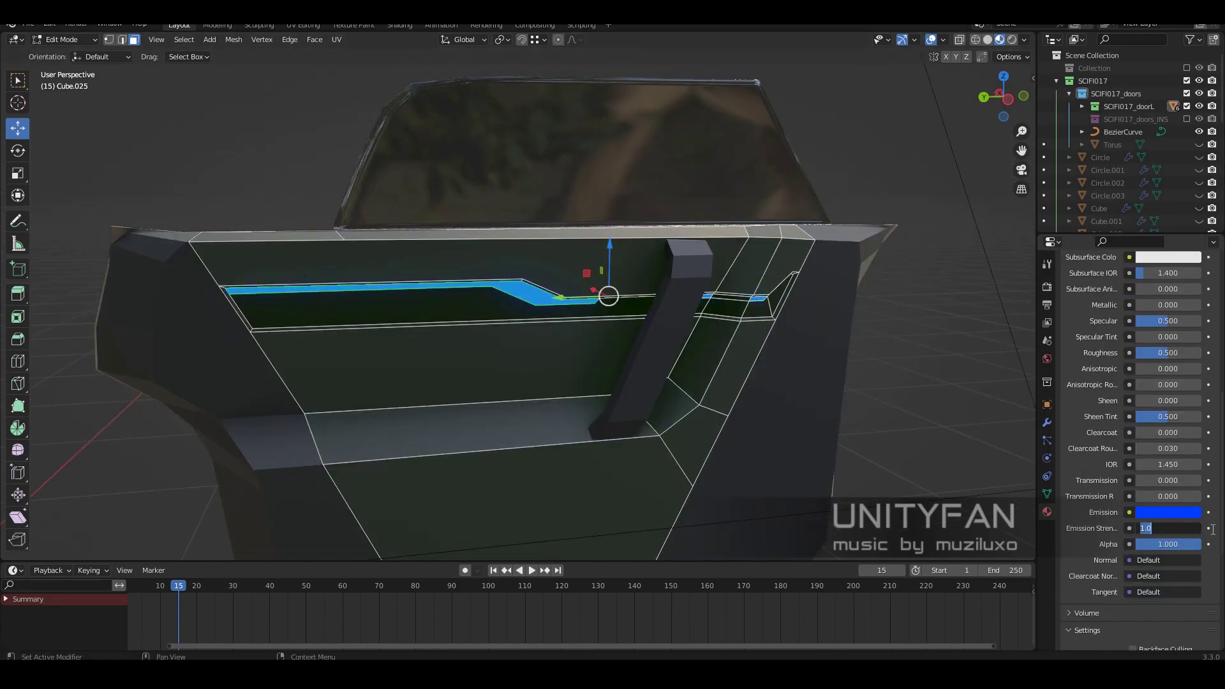
key(Tab)
middle_drag(877, 389, 676, 356)
key(ctrl+KP_3)
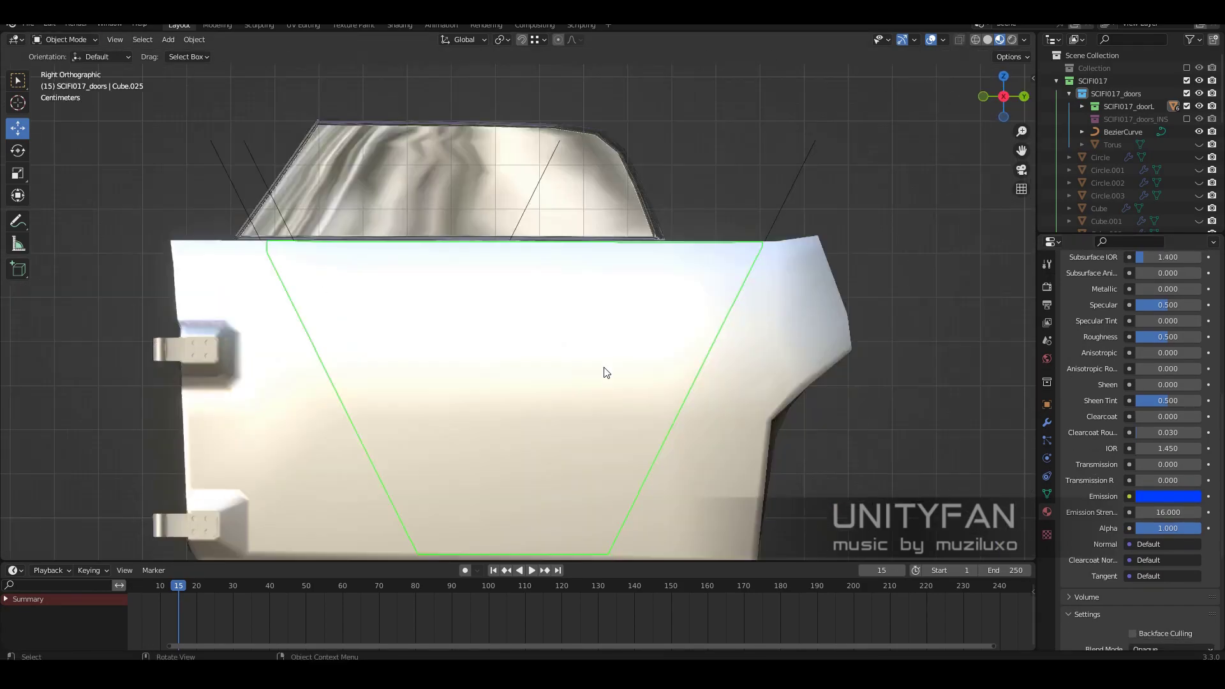
Step: Sink the groove faces slightly into the panel and check the glowing groove in perspective
key(Tab)
scroll(549, 326, up, 4)
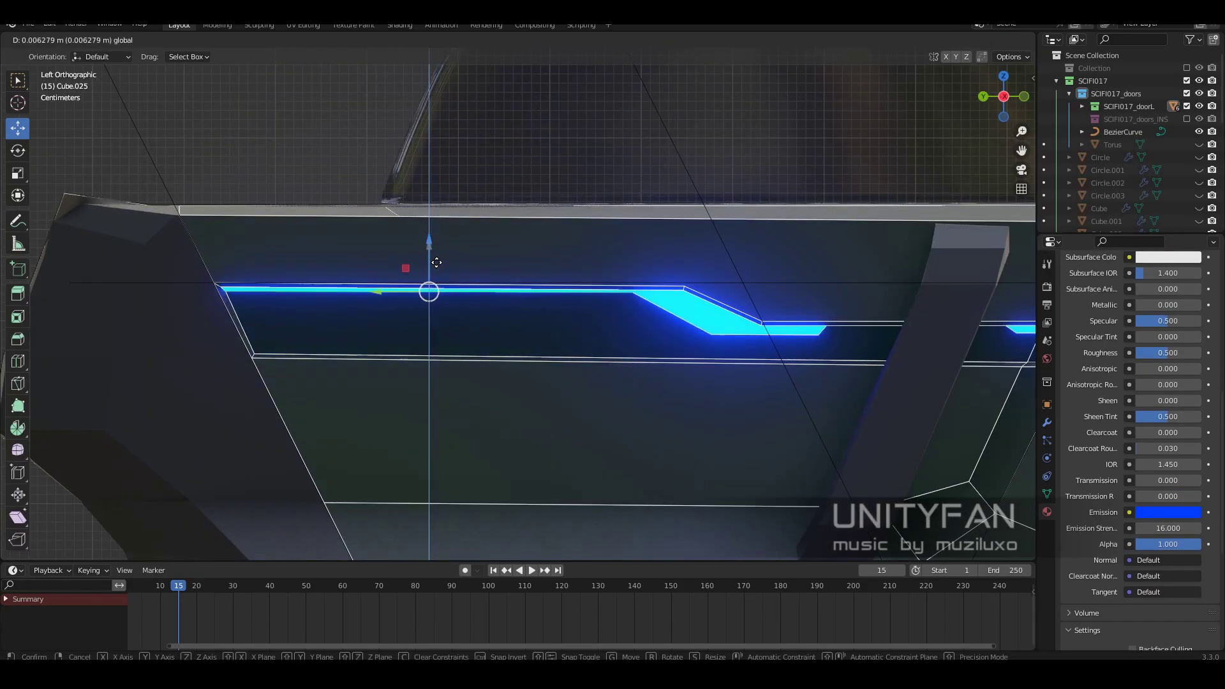
click(436, 262)
scroll(478, 287, up, 1)
shift+middle_drag(478, 287, 446, 281)
scroll(821, 274, up, 3)
scroll(830, 349, down, 3)
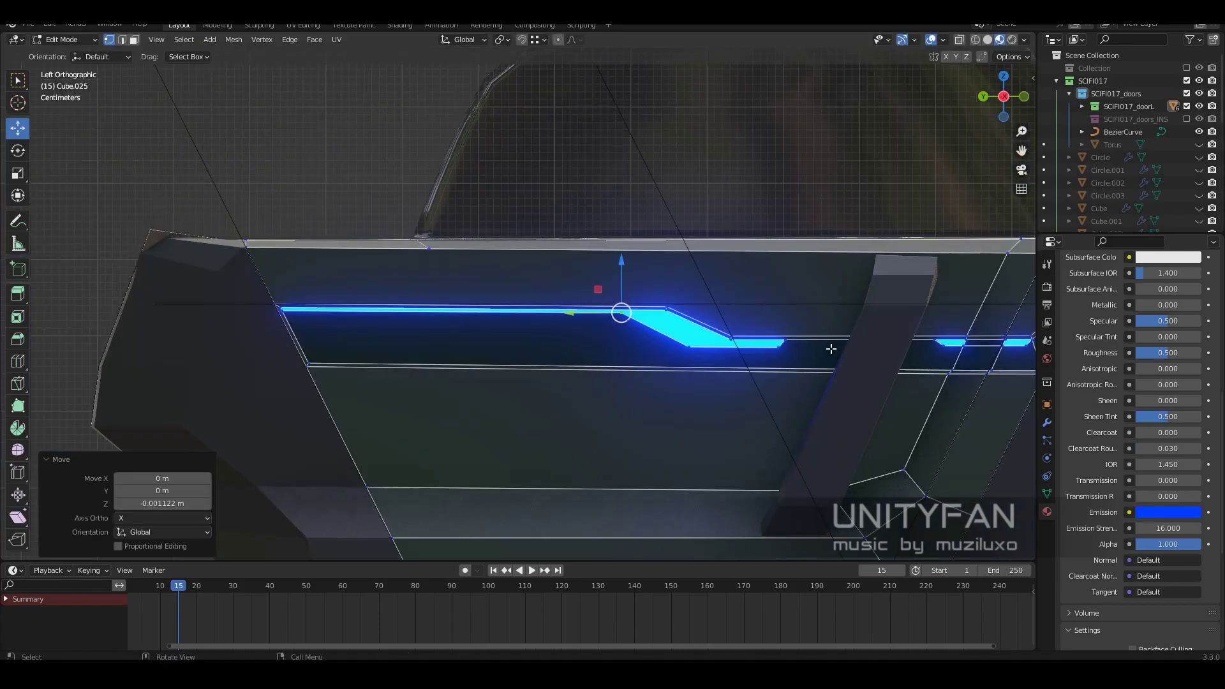
key(Tab)
middle_drag(831, 349, 726, 377)
scroll(726, 378, down, 3)
scroll(656, 385, up, 2)
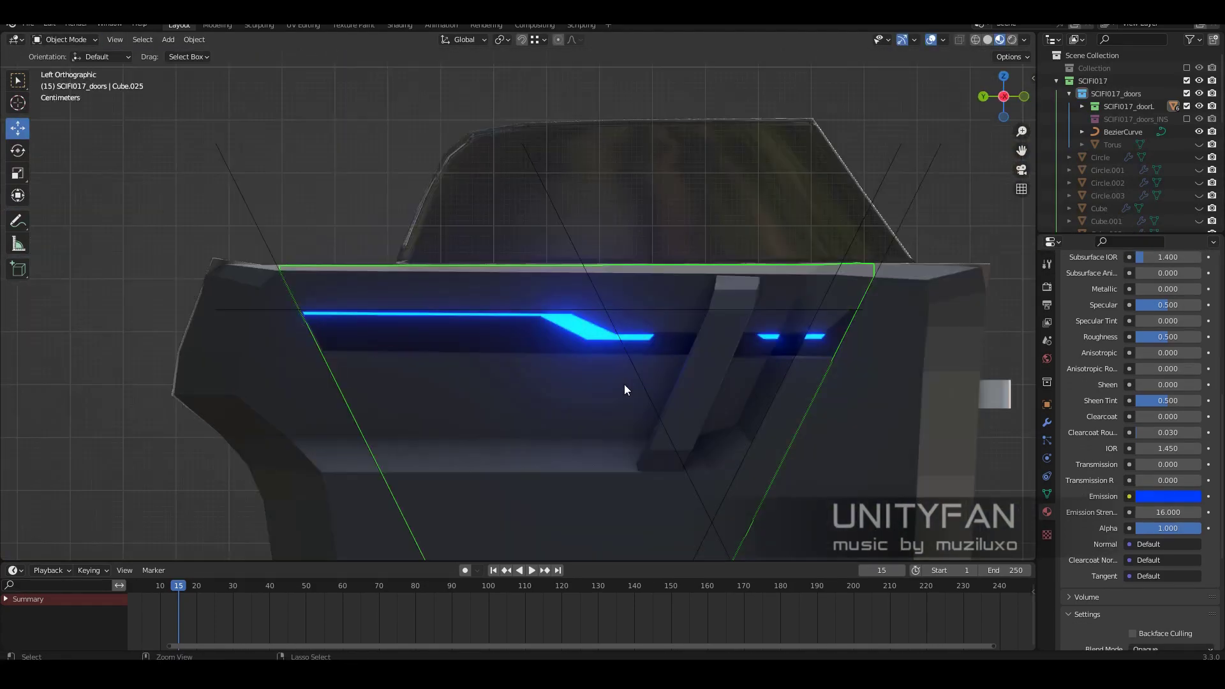
Step: Box-select the inner handle faces and separate them into their own object
mouse_move(624, 384)
middle_down()
mouse_move(687, 347)
mouse_move(539, 264)
mouse_move(629, 242)
middle_up()
click(687, 346)
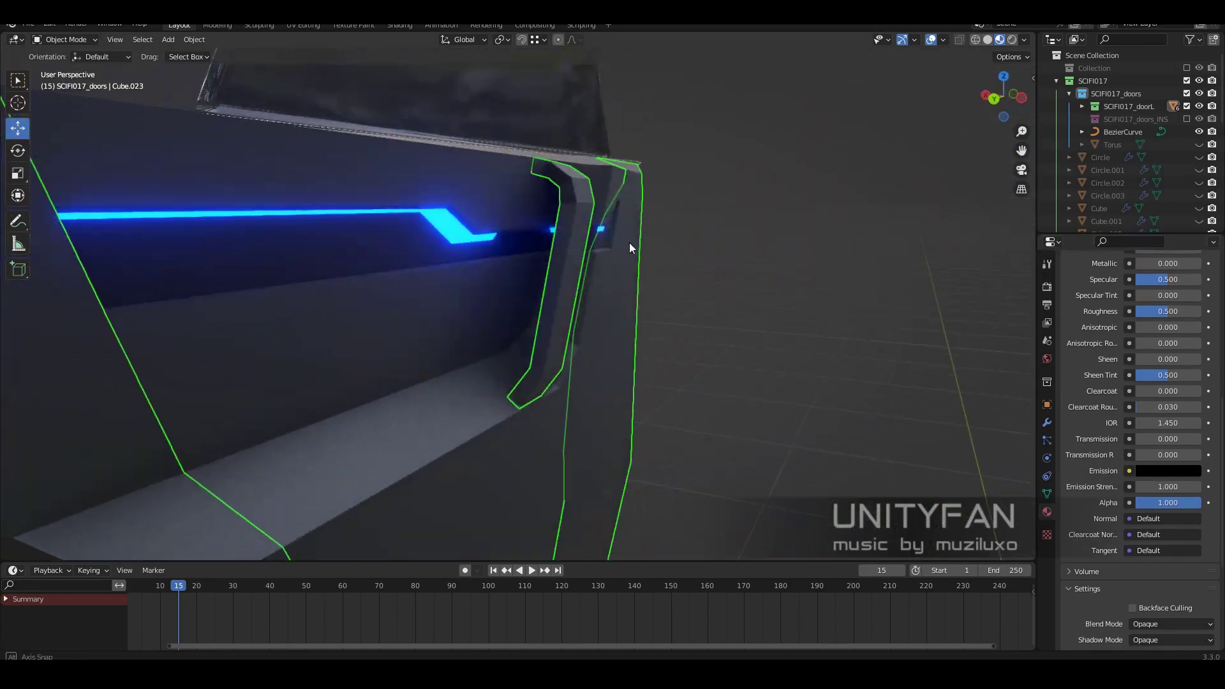
scroll(1127, 316, up, 10)
key(Tab)
key(3)
key(shift+z)
key(b)
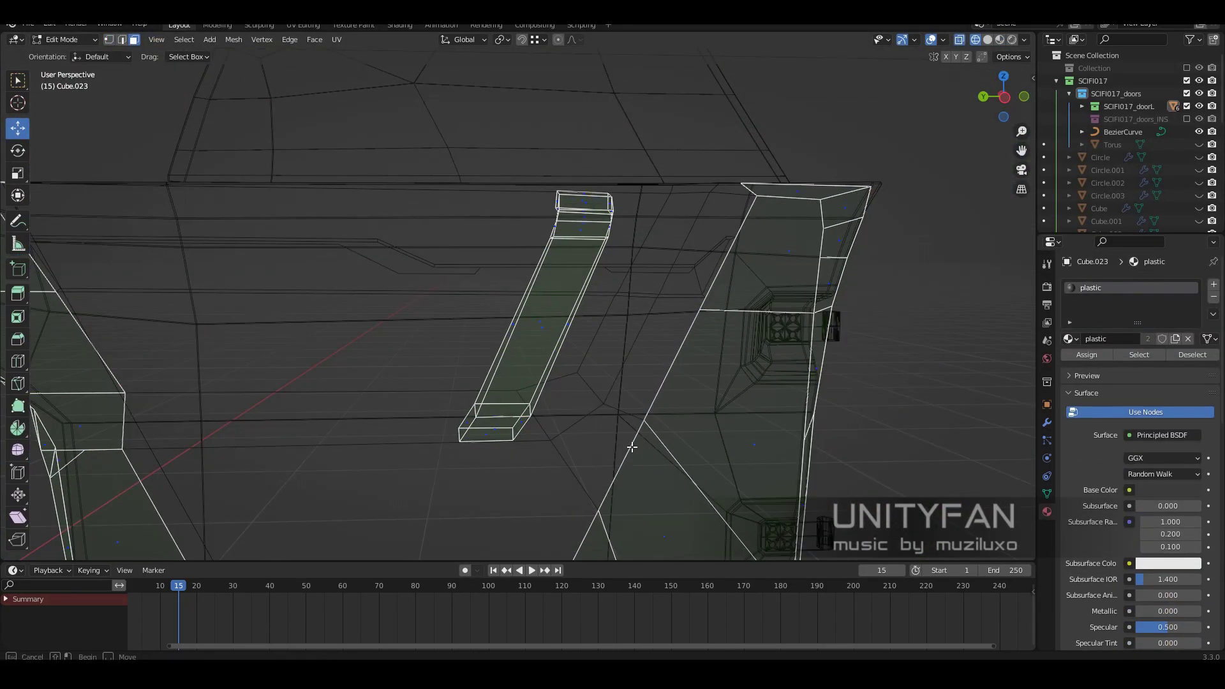
click(558, 287)
key(shift+z)
Step: Bend the separated handle by pulling its top face toward the door
mouse_move(614, 296)
middle_down()
mouse_move(519, 334)
mouse_move(605, 329)
mouse_move(684, 292)
mouse_move(576, 297)
middle_up()
key(shift+z)
key(shift+z)
key(shift+z)
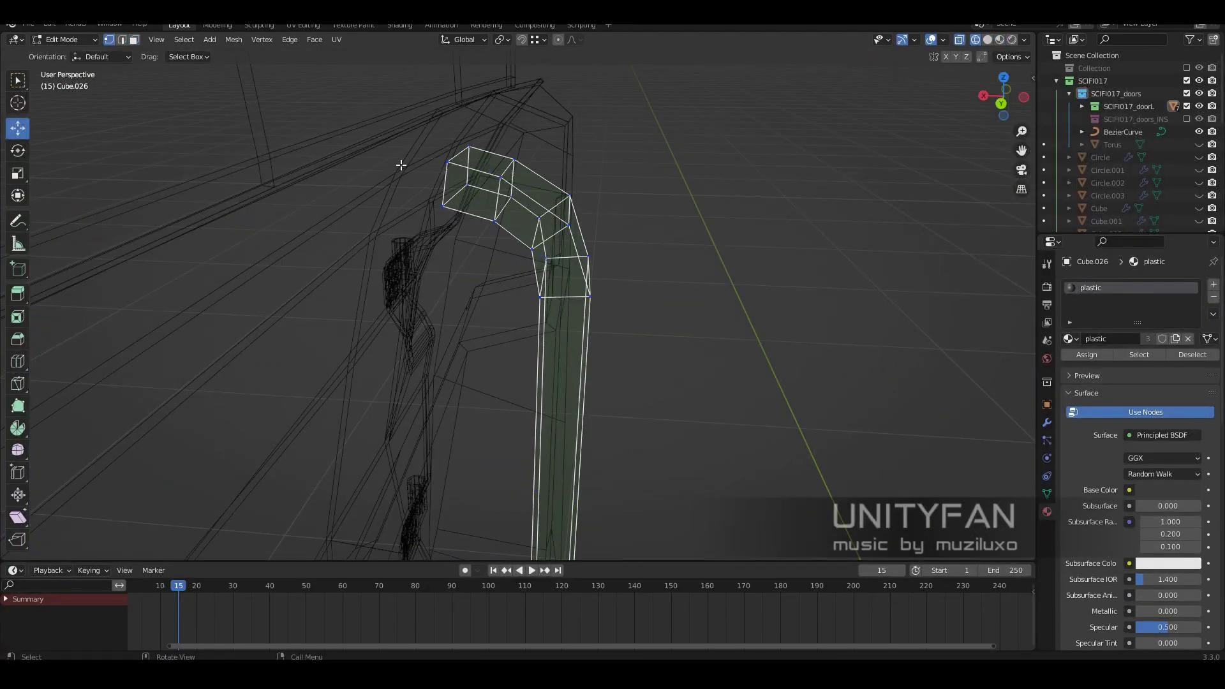
key(shift+z)
mouse_move(400, 164)
middle_down()
mouse_move(514, 224)
mouse_move(555, 202)
middle_up()
drag(555, 203, 558, 200)
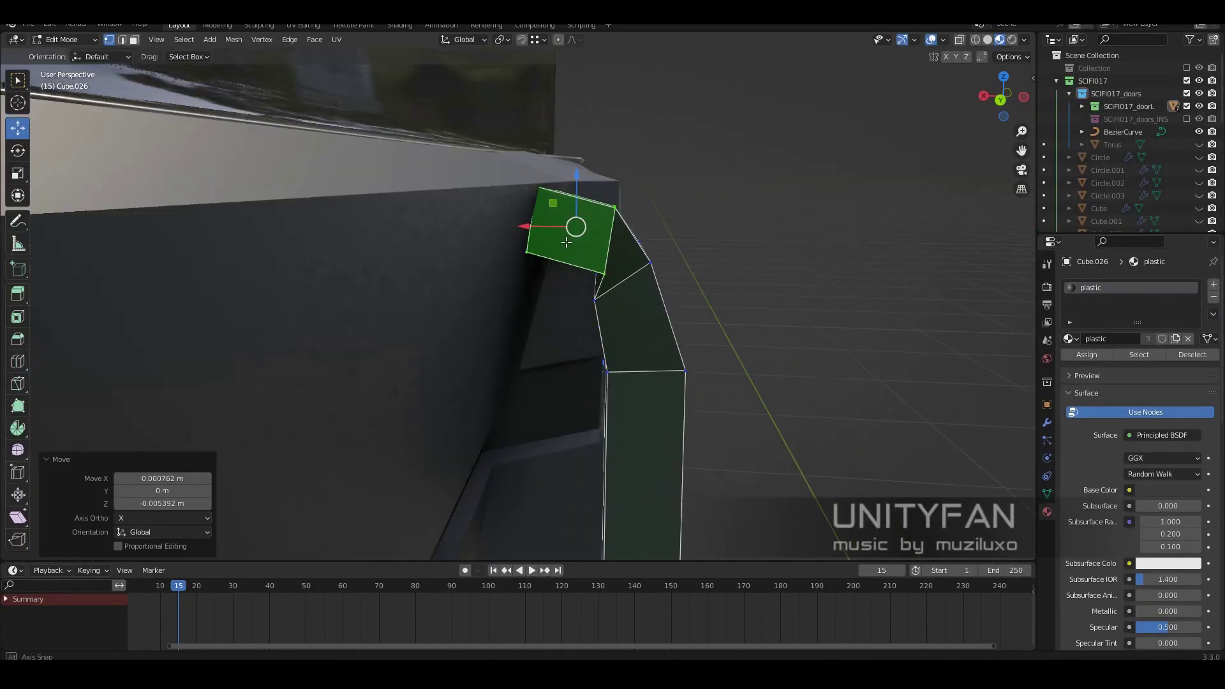
mouse_move(566, 243)
middle_down()
mouse_move(596, 284)
mouse_move(560, 268)
middle_up()
key(shift+z)
click(552, 250)
key(Tab)
Step: Shade the handle piece Cube.026 smooth with 30° auto smooth
right_click(560, 268)
click(648, 289)
mouse_move(647, 290)
middle_down()
mouse_move(560, 390)
mouse_move(611, 294)
middle_up()
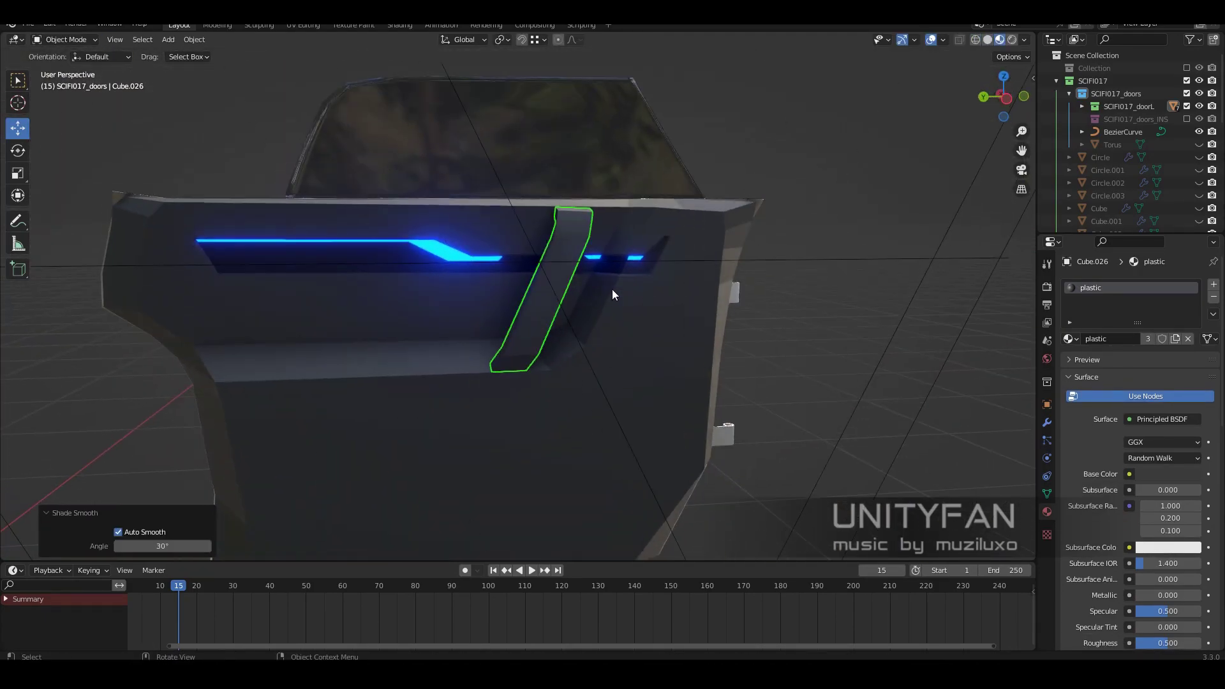
middle_drag(569, 361, 515, 306)
click(515, 306)
key(Tab)
scroll(607, 342, up, 4)
mouse_move(607, 342)
middle_down()
mouse_move(582, 285)
mouse_move(541, 300)
mouse_move(638, 268)
middle_up()
Step: Knife-cut the button-panel outline into the armrest and slide the new edge along X
key(k)
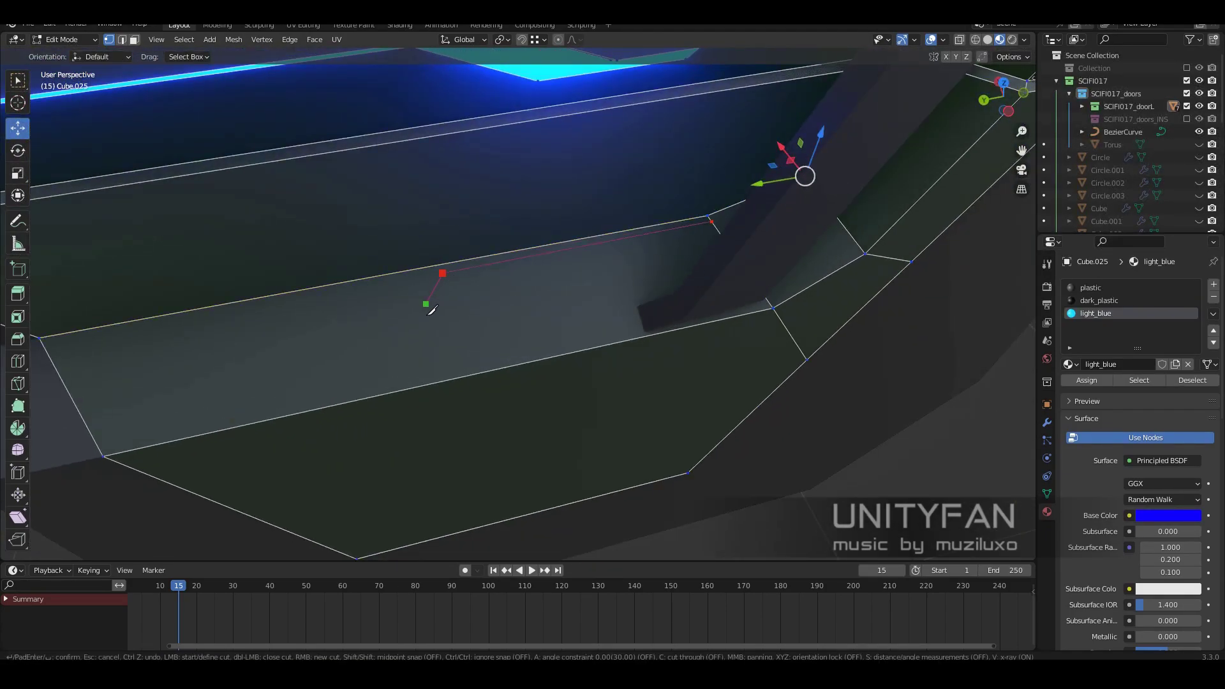
key(Return)
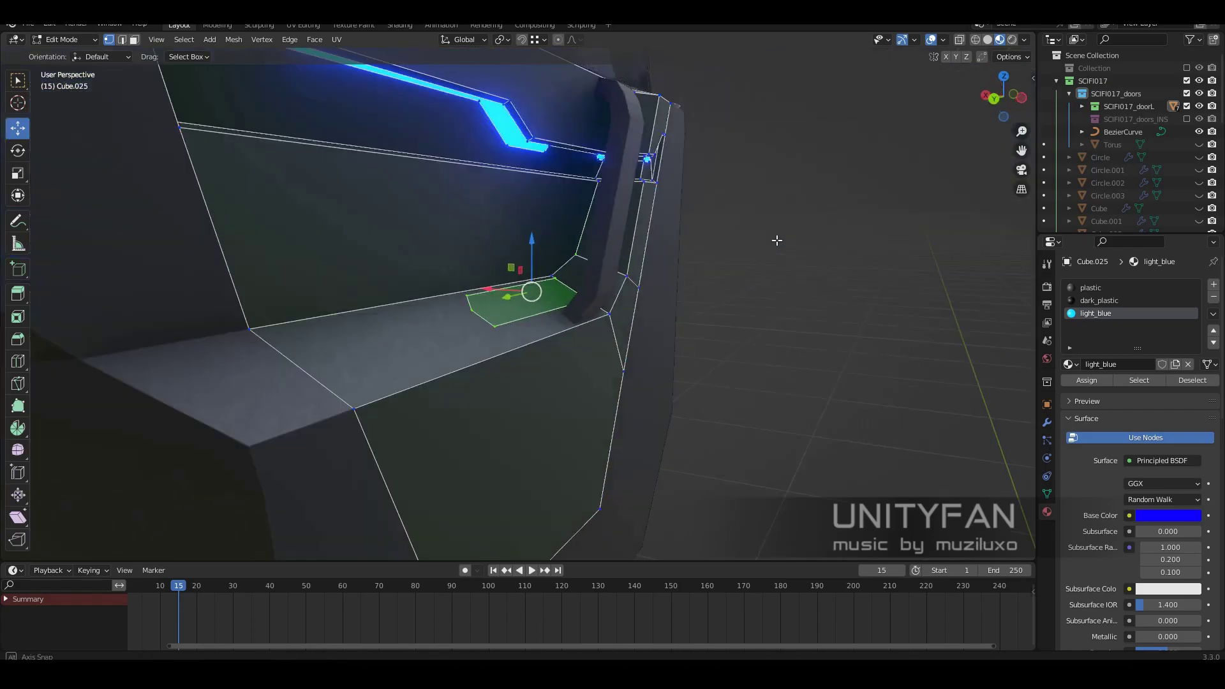
middle_drag(778, 238, 580, 314)
key(g)
key(x)
click(527, 396)
Step: Separate the button-panel face into its own object, Cube.027, and edit it
click(529, 307)
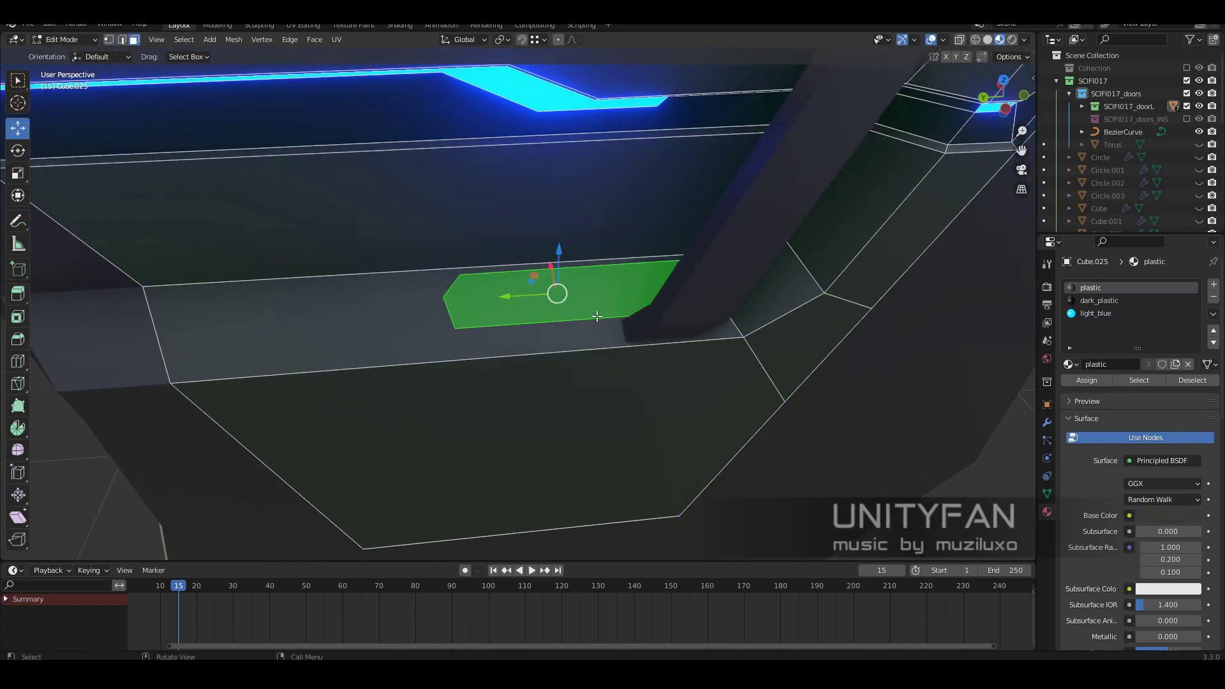
key(p)
click(507, 299)
key(Tab)
click(431, 316)
key(Tab)
Step: Add loop cuts across Cube.027 and select its middle edge for a 0.00502 m bevel
key(KP_Decimal)
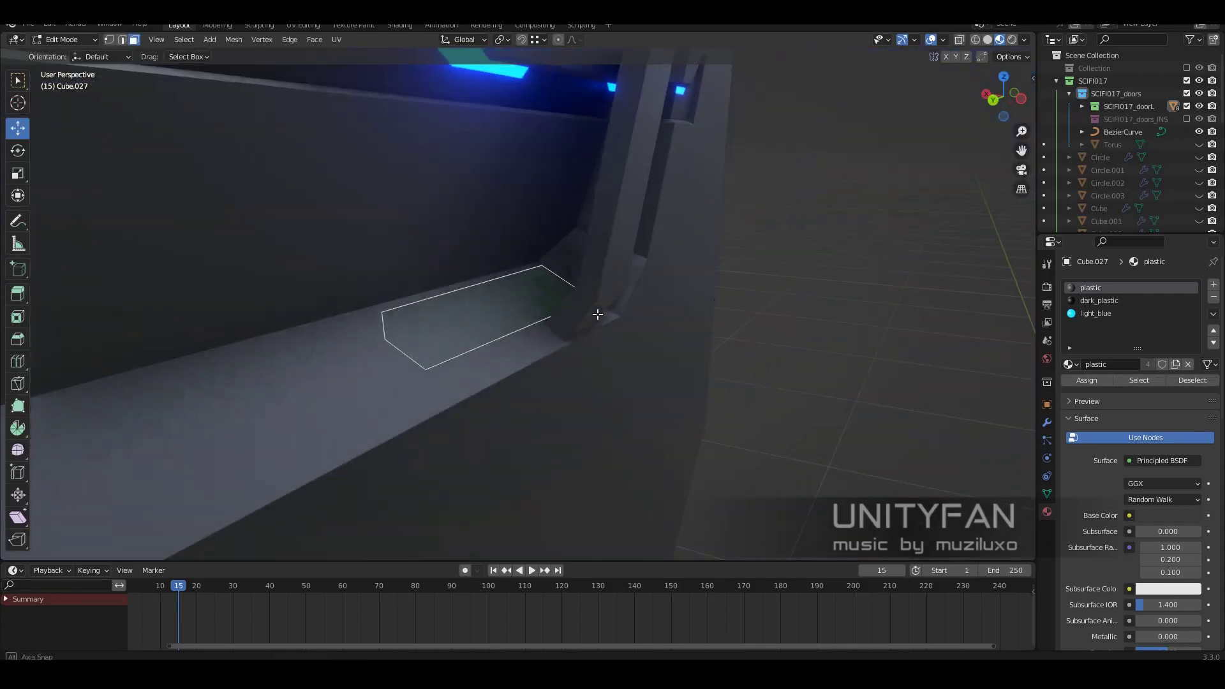
key(1)
key(shift+z)
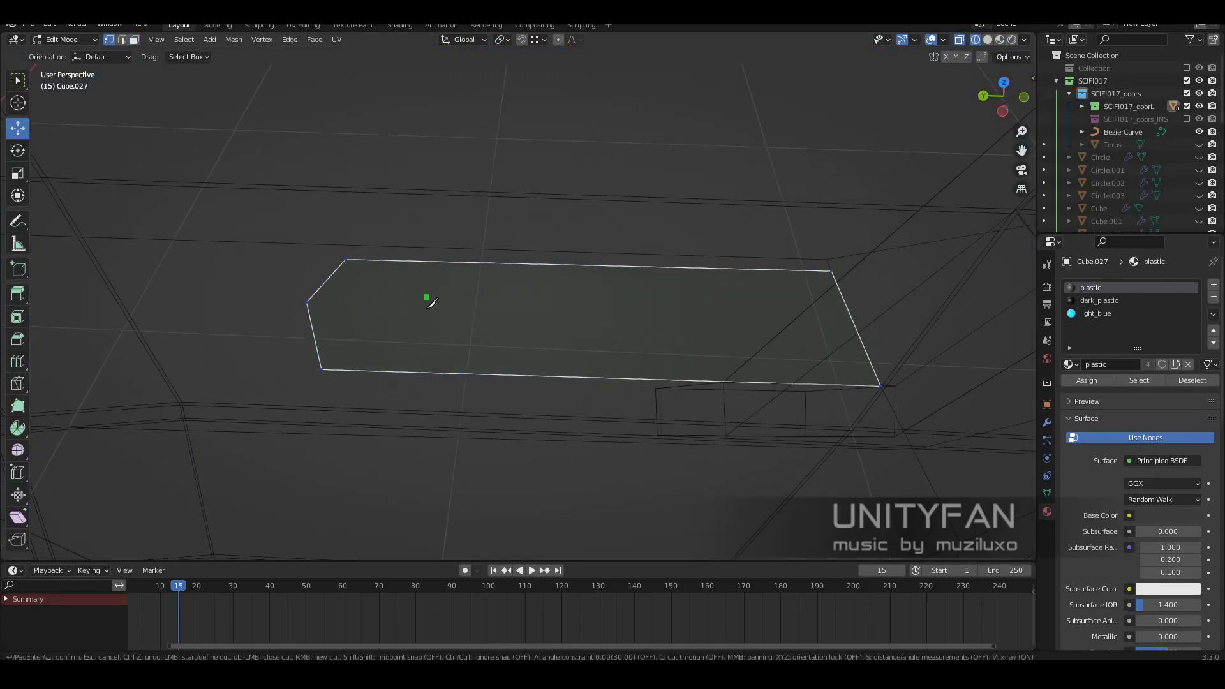
key(shift+z)
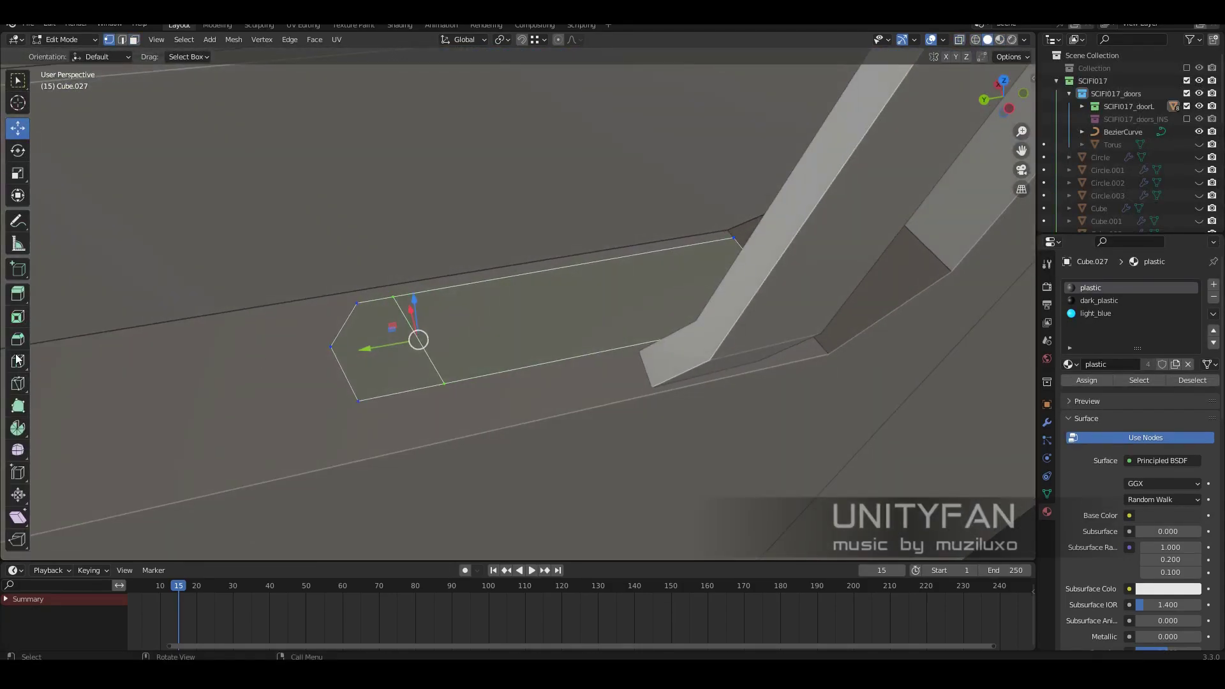
click(699, 271)
mouse_move(698, 271)
middle_down()
mouse_move(650, 351)
mouse_move(447, 300)
middle_up()
Step: Bevel the armrest panel's middle edge into a strip
key(w)
key(2)
click(663, 358)
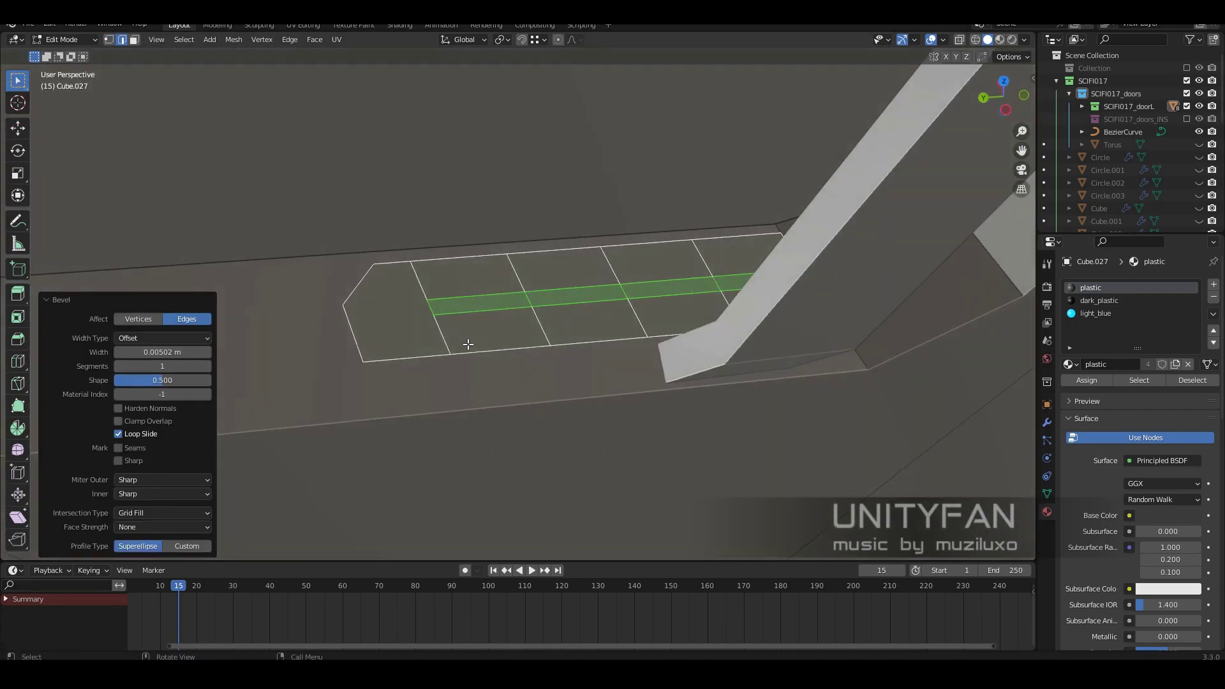
scroll(432, 295, up, 3)
Step: Start a knife cut on the panel corner, then cancel it and check the panel in material preview
key(1)
key(k)
mouse_move(325, 327)
middle_down()
mouse_move(451, 276)
mouse_move(465, 411)
middle_up()
key(Return)
middle_drag(522, 438, 446, 287)
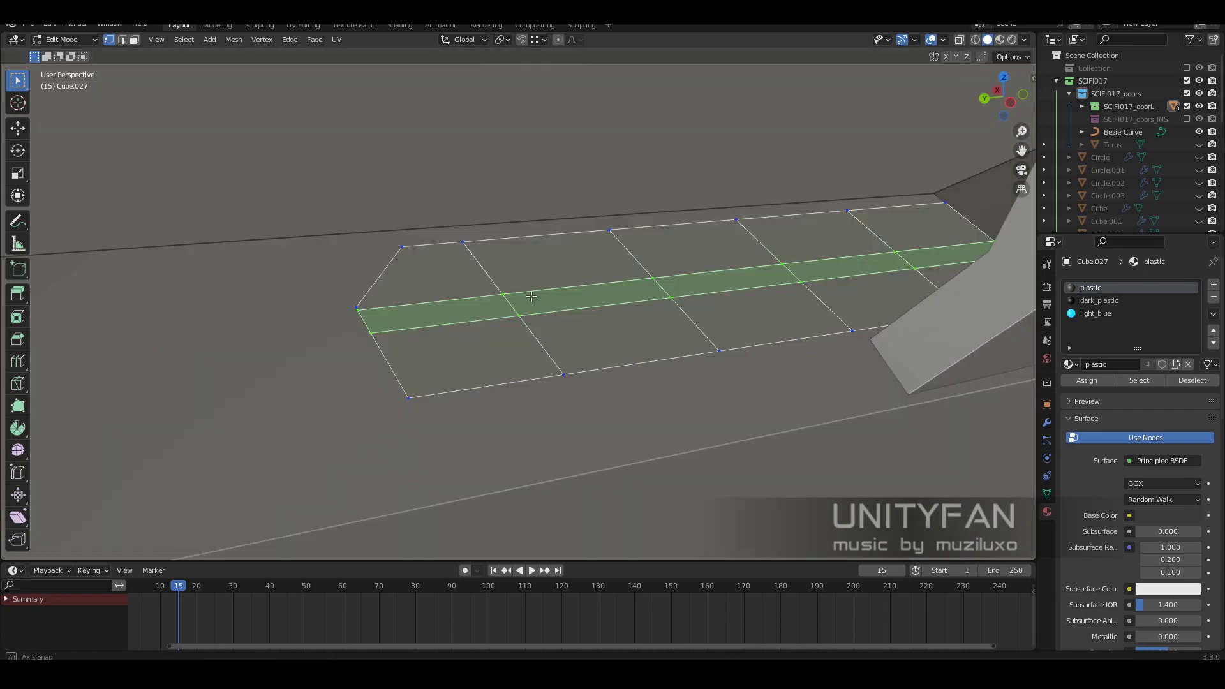
key(z)
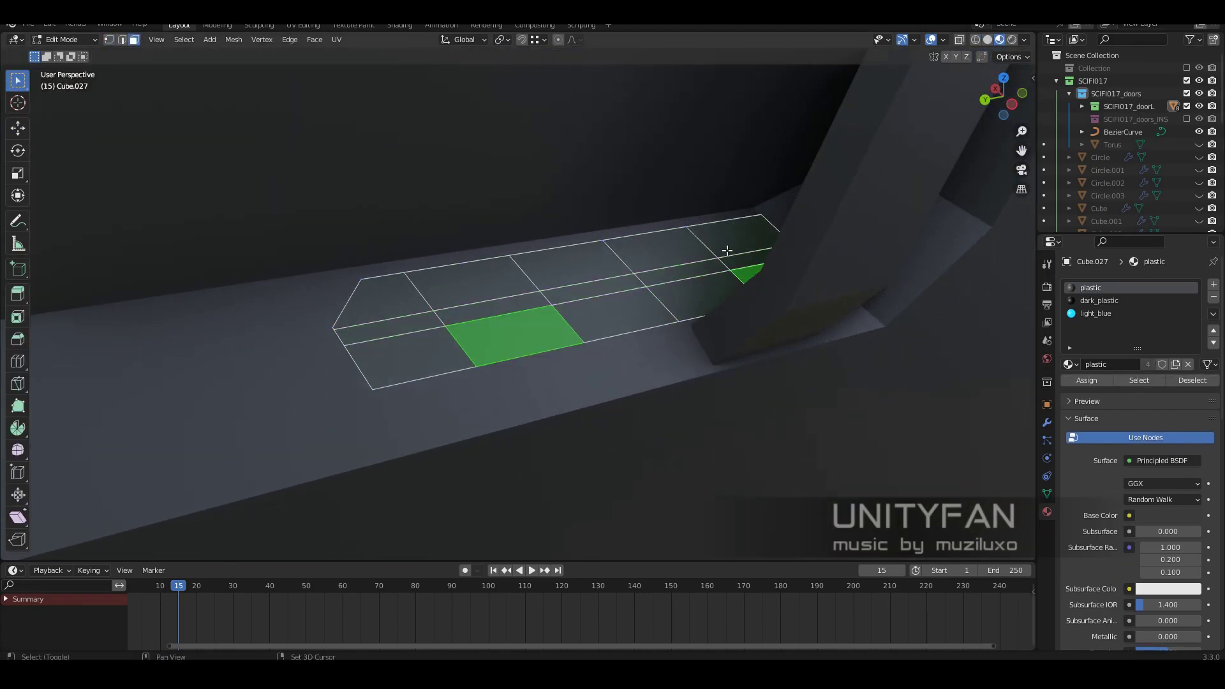
Step: Inset the selected armrest faces that will become buttons
middle_drag(409, 302, 503, 290)
key(i)
click(447, 287)
drag(503, 290, 494, 269)
click(496, 268)
mouse_move(496, 268)
middle_down()
mouse_move(540, 401)
mouse_move(648, 342)
mouse_move(485, 362)
mouse_move(447, 287)
middle_up()
scroll(446, 287, up, 4)
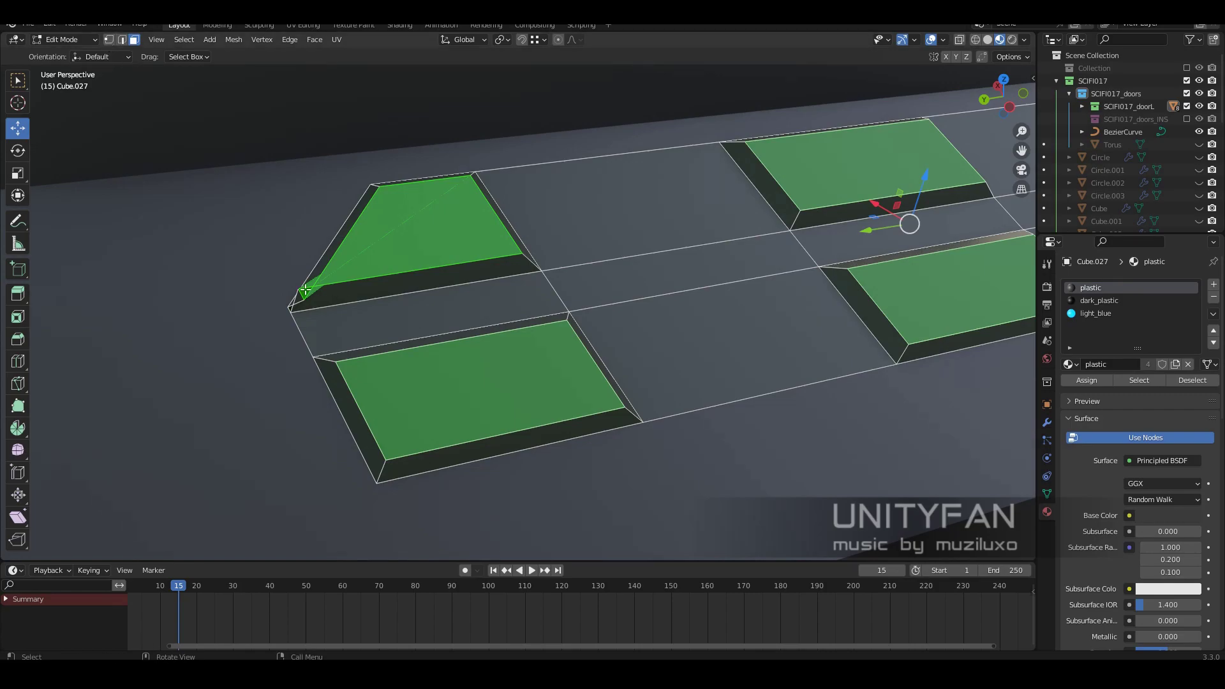
Step: Merge the stray corner vertices and add extra loop cuts to the panel
key(alt+a)
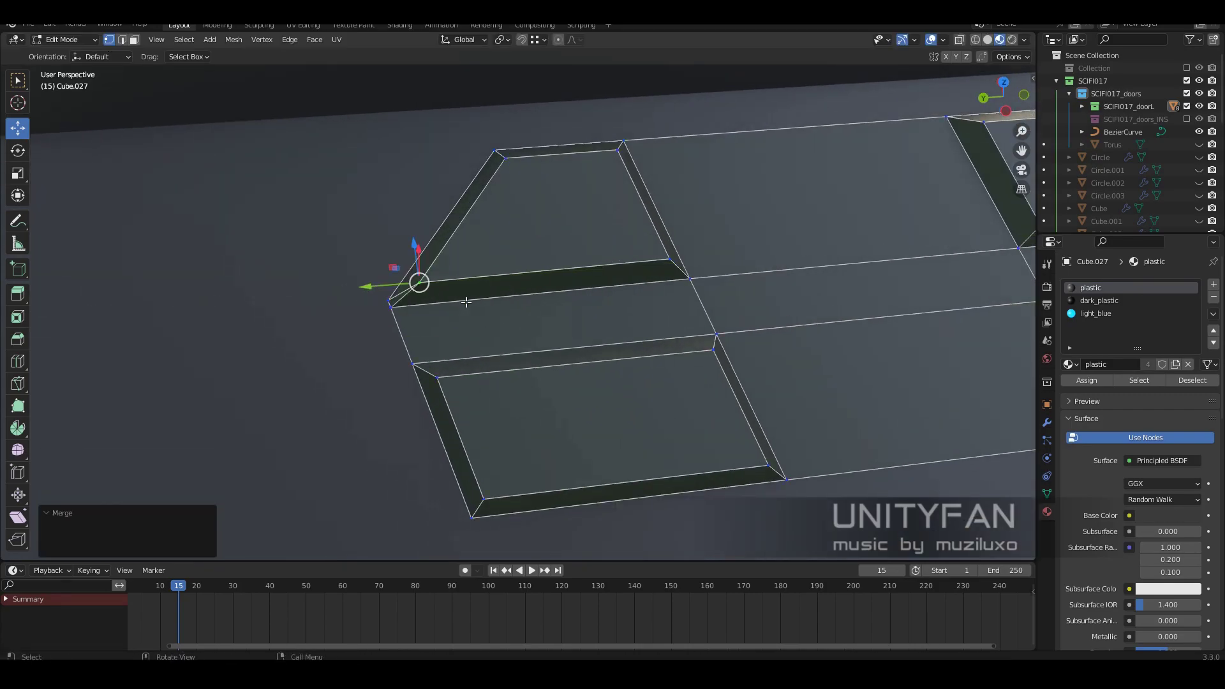
mouse_move(466, 301)
middle_down()
mouse_move(678, 353)
mouse_move(475, 351)
middle_up()
scroll(678, 354, down, 2)
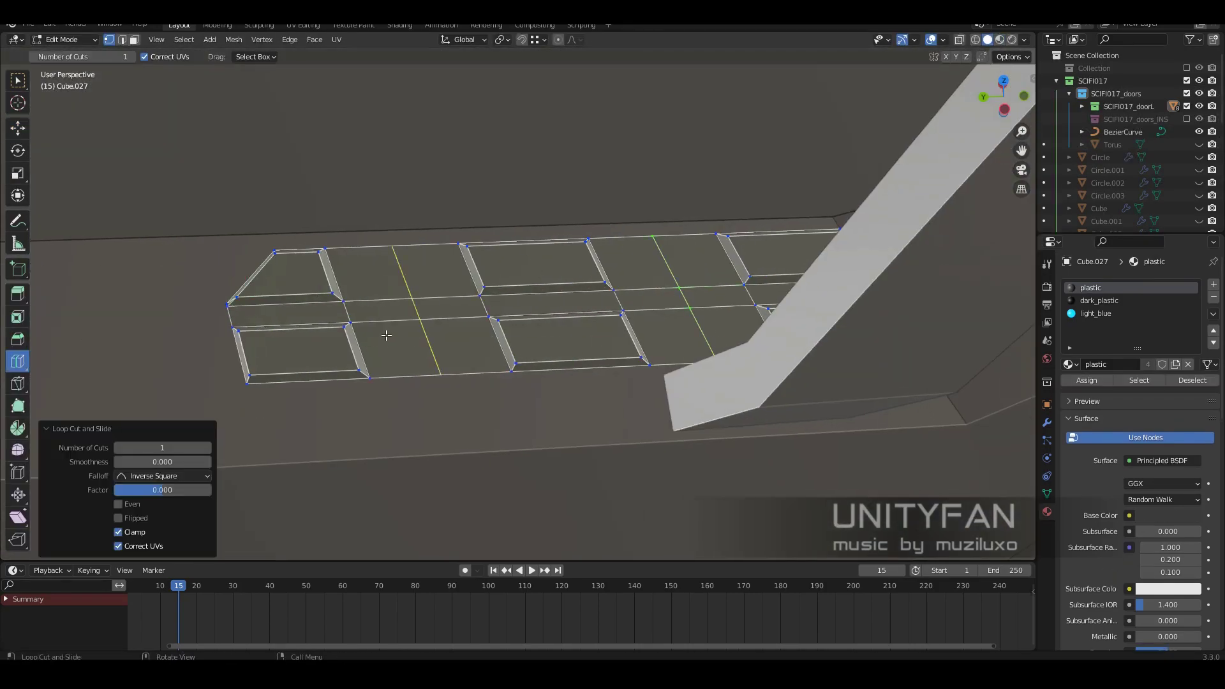
middle_drag(386, 335, 581, 307)
key(w)
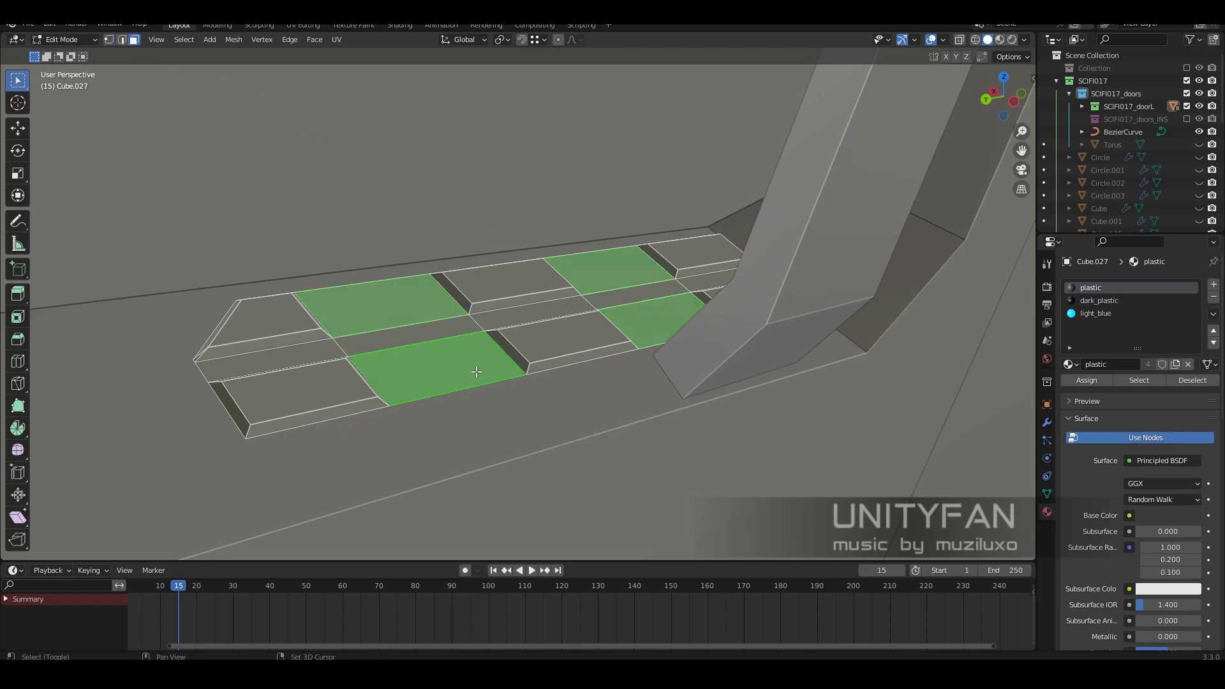
middle_drag(476, 371, 650, 430)
Step: Inset the button tops by 0.003238 m, raise them, and return to Object Mode
key(i)
key(shift+space)
key(g)
mouse_move(769, 440)
middle_down()
mouse_move(500, 322)
mouse_move(606, 387)
middle_up()
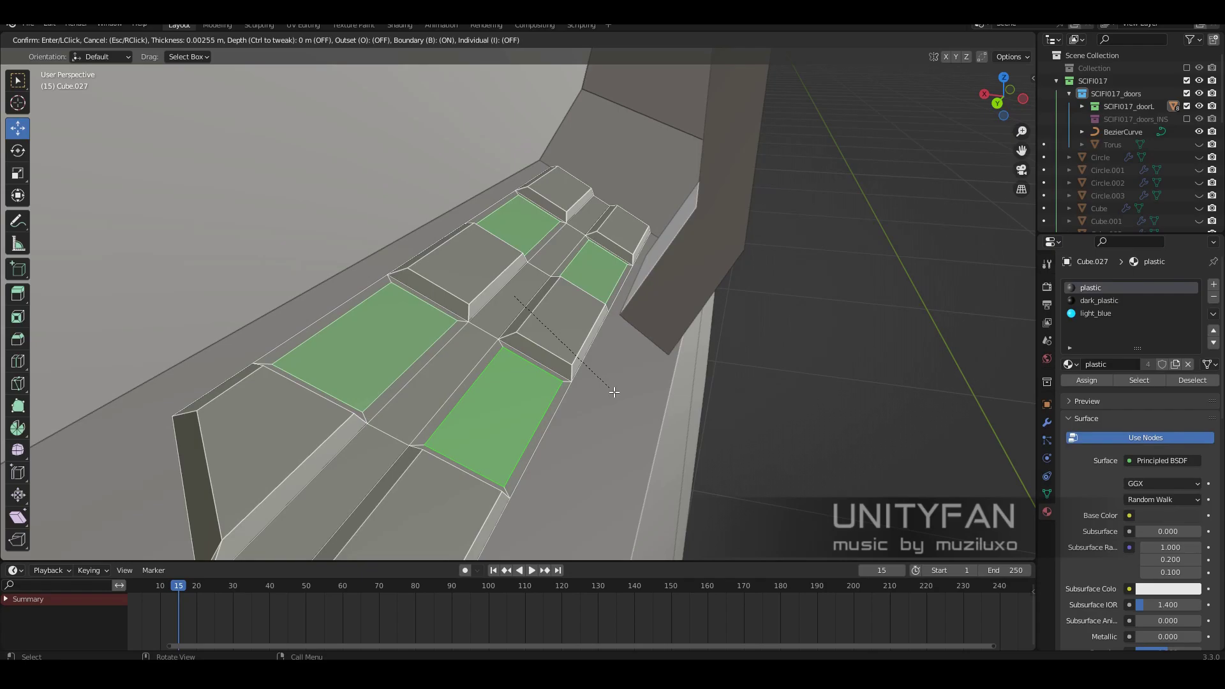
click(611, 391)
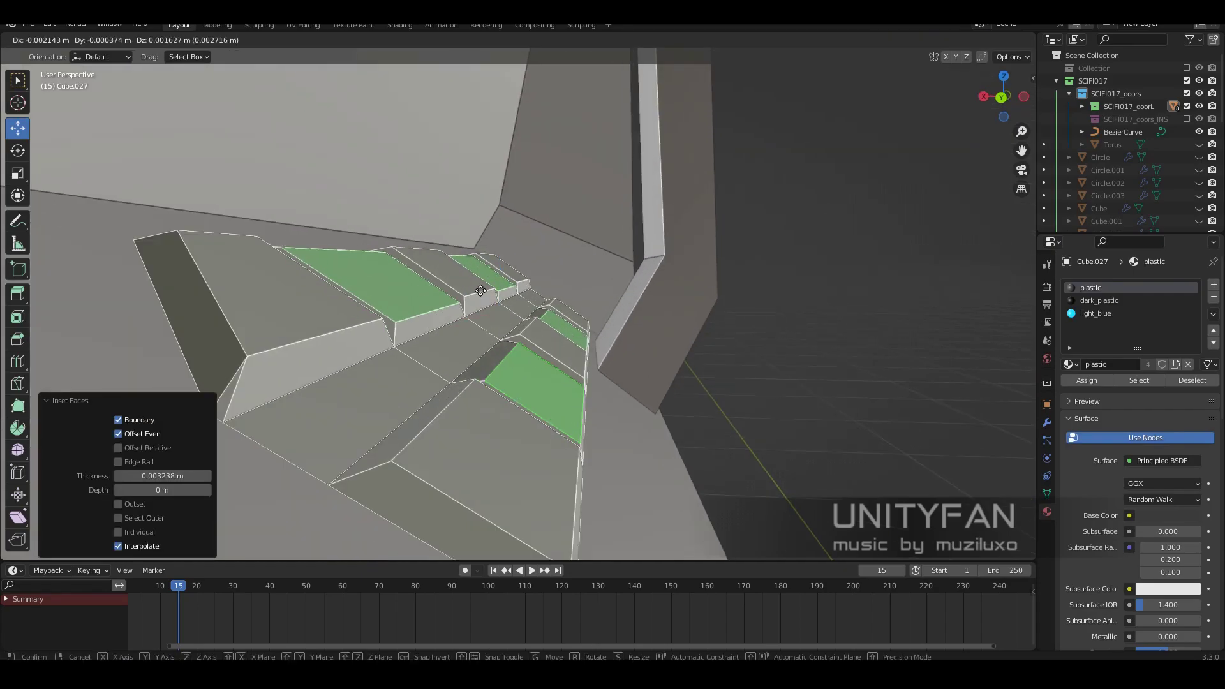
scroll(523, 327, down, 3)
key(Tab)
scroll(499, 339, down, 4)
mouse_move(499, 338)
middle_down()
mouse_move(788, 434)
mouse_move(545, 308)
middle_up()
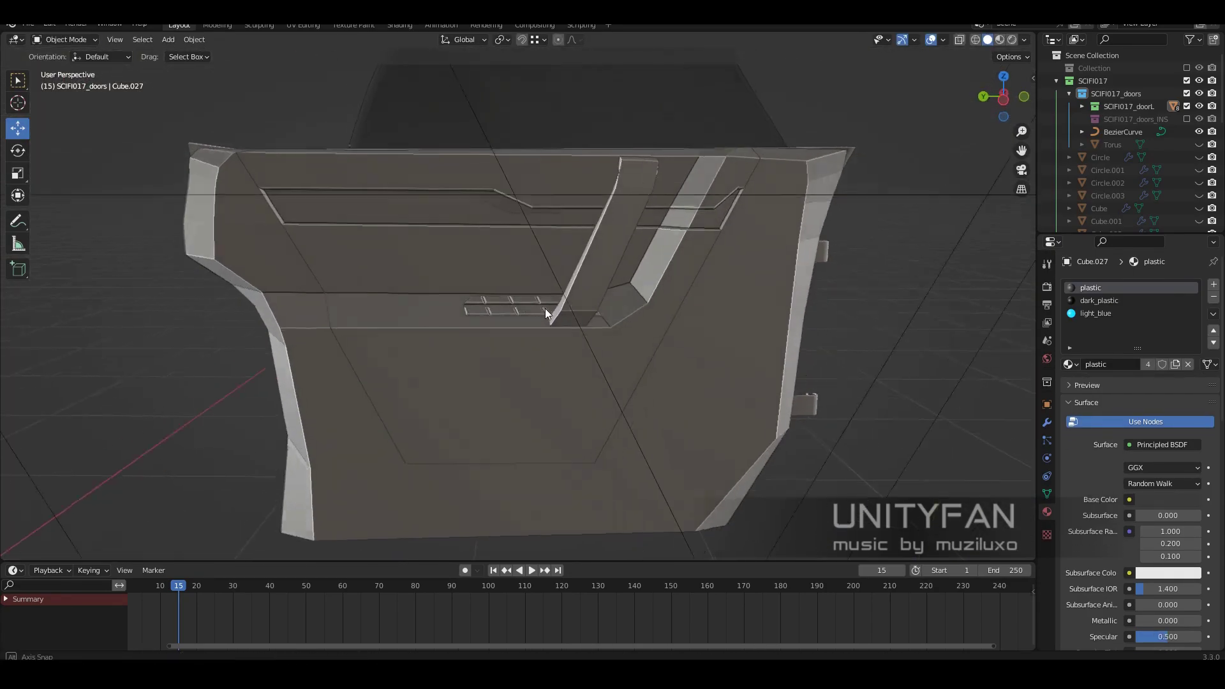
Step: Select the door body and edit its vertices near the button panel
click(545, 308)
scroll(529, 364, up, 5)
key(Tab)
key(1)
middle_drag(148, 81, 478, 299)
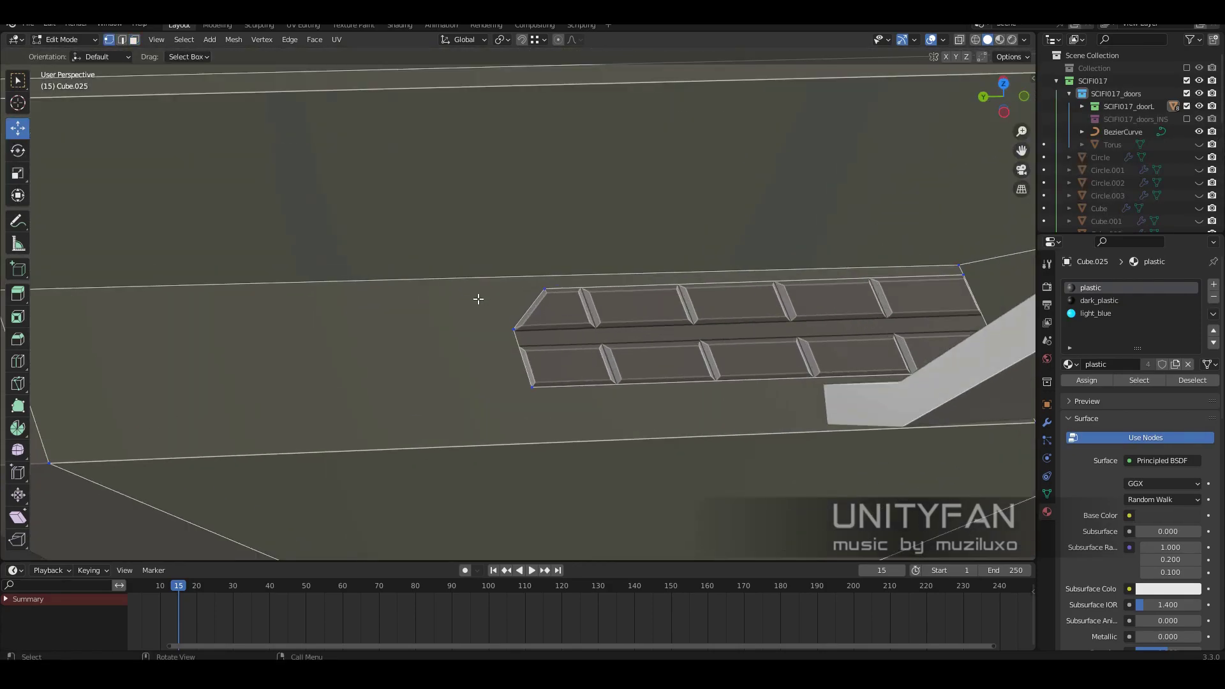
shift+middle_drag(909, 394, 801, 390)
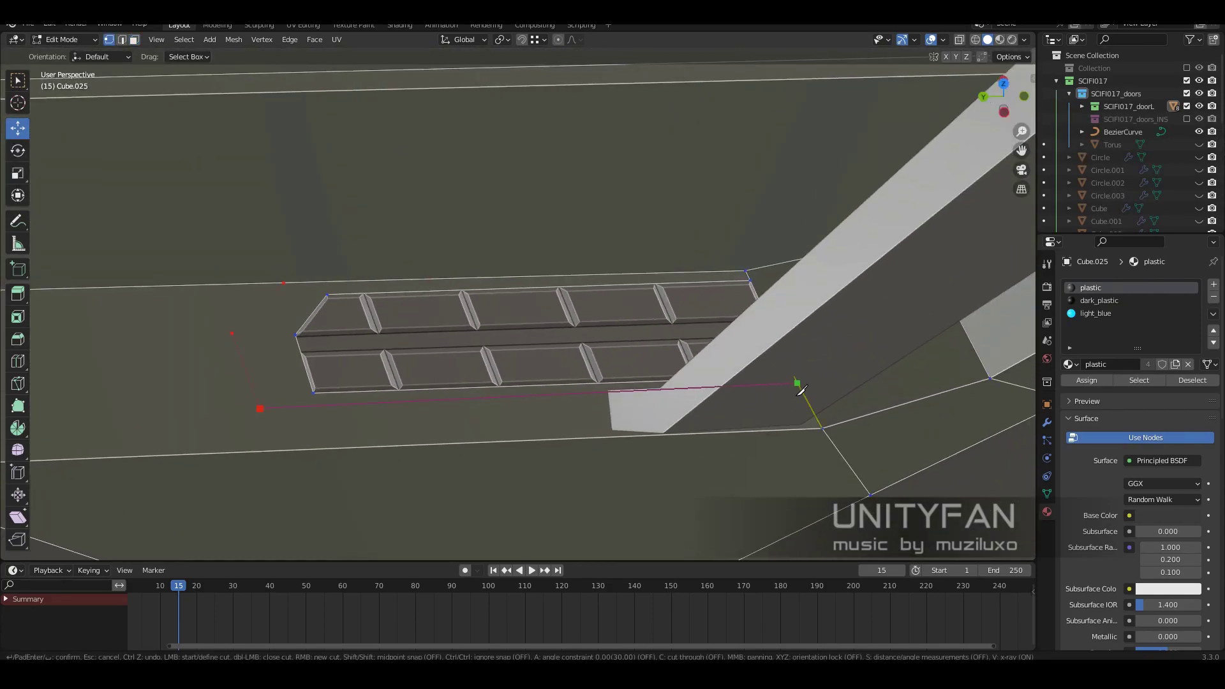
Step: Knife-cut an outline around the button panel in wireframe view
key(shift+z)
scroll(611, 397, up, 4)
key(k)
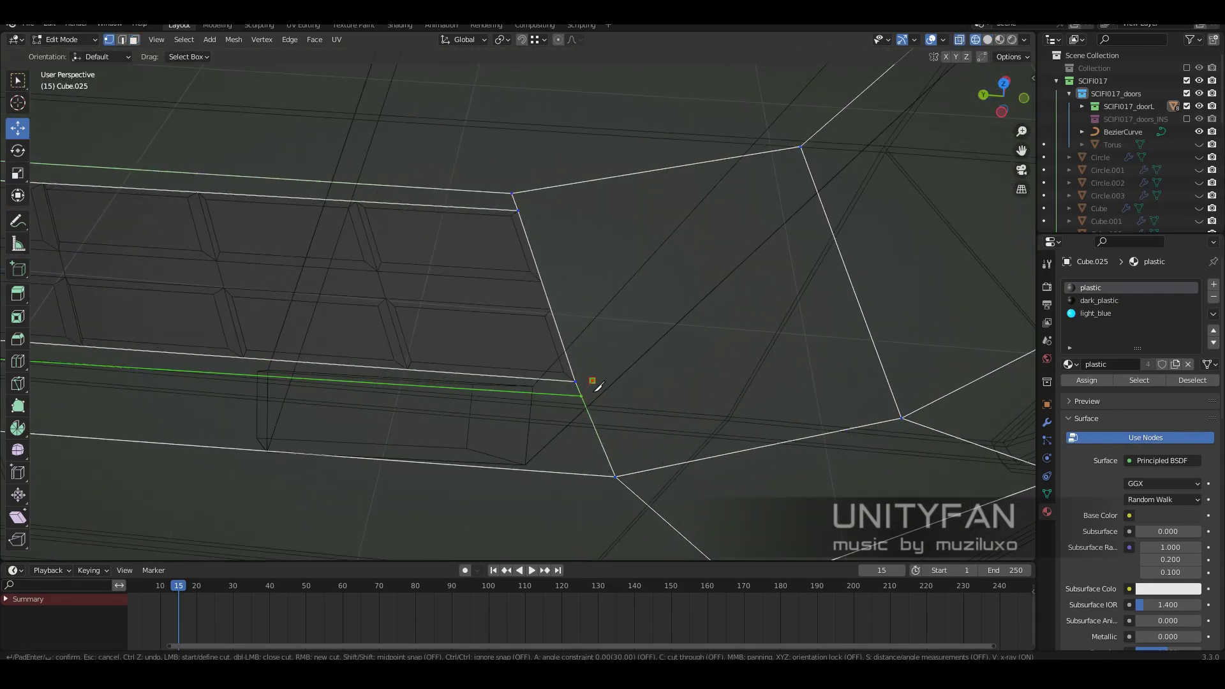
key(Return)
key(shift+z)
middle_drag(515, 197, 559, 287)
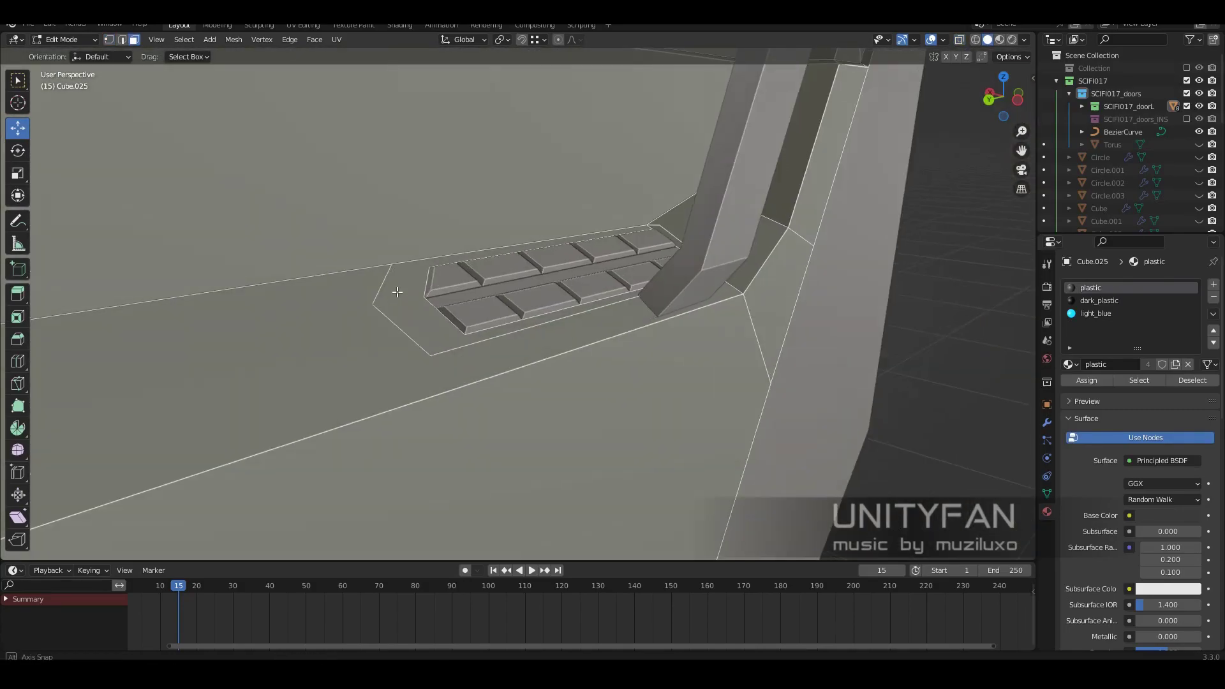
scroll(559, 287, down, 4)
Step: Separate the outlined area into its own frame object, Cube.028, and select it
key(p)
click(595, 343)
key(Tab)
middle_drag(595, 343, 477, 352)
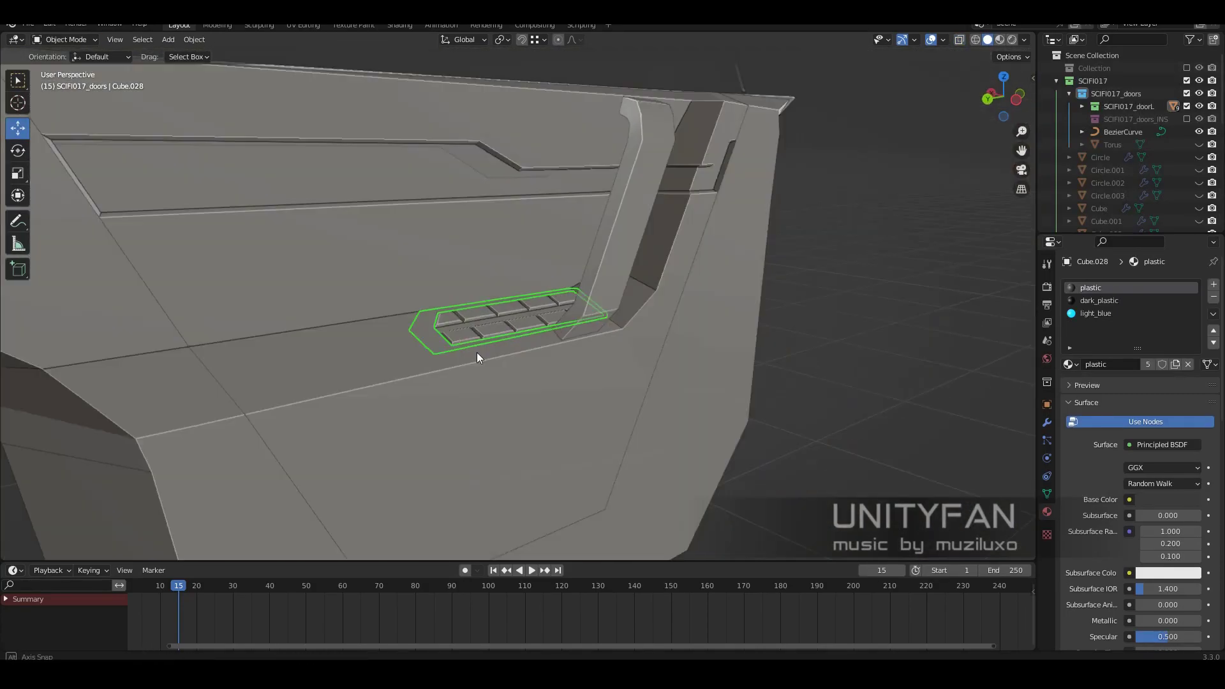
Step: Replace the frame's materials with a new 'chrome' material, Metallic 1 and Roughness 0
click(1000, 39)
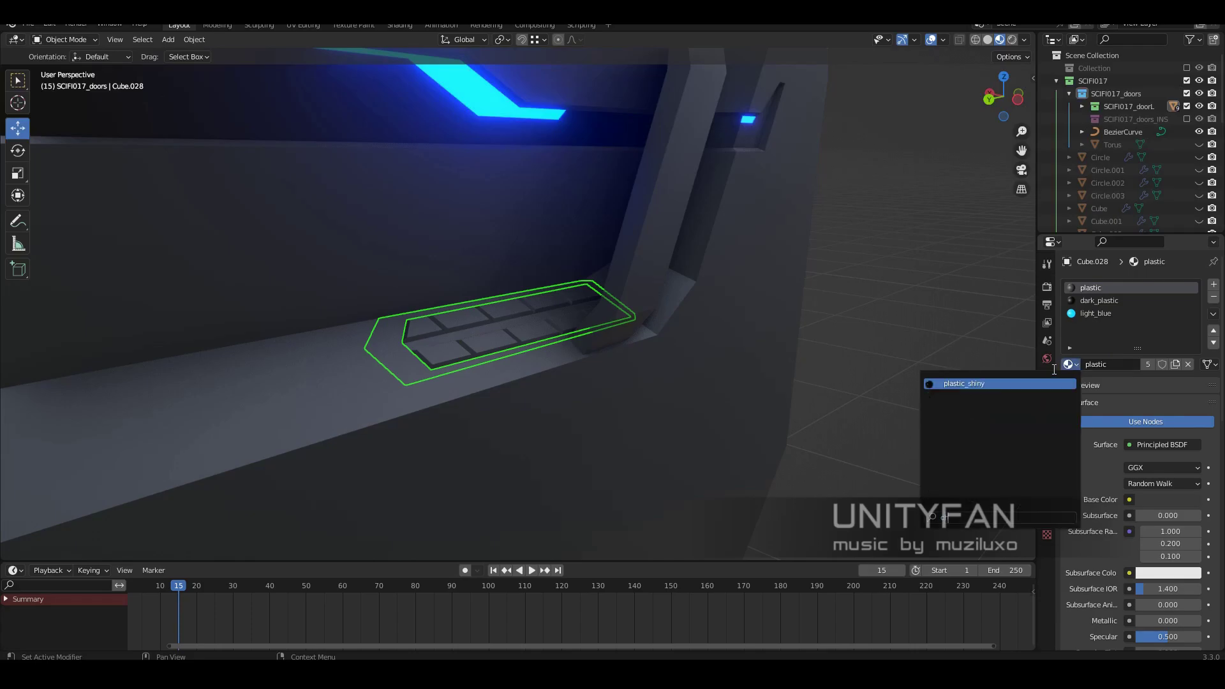
click(1214, 296)
click(1214, 297)
click(1214, 296)
click(1096, 342)
click(1109, 338)
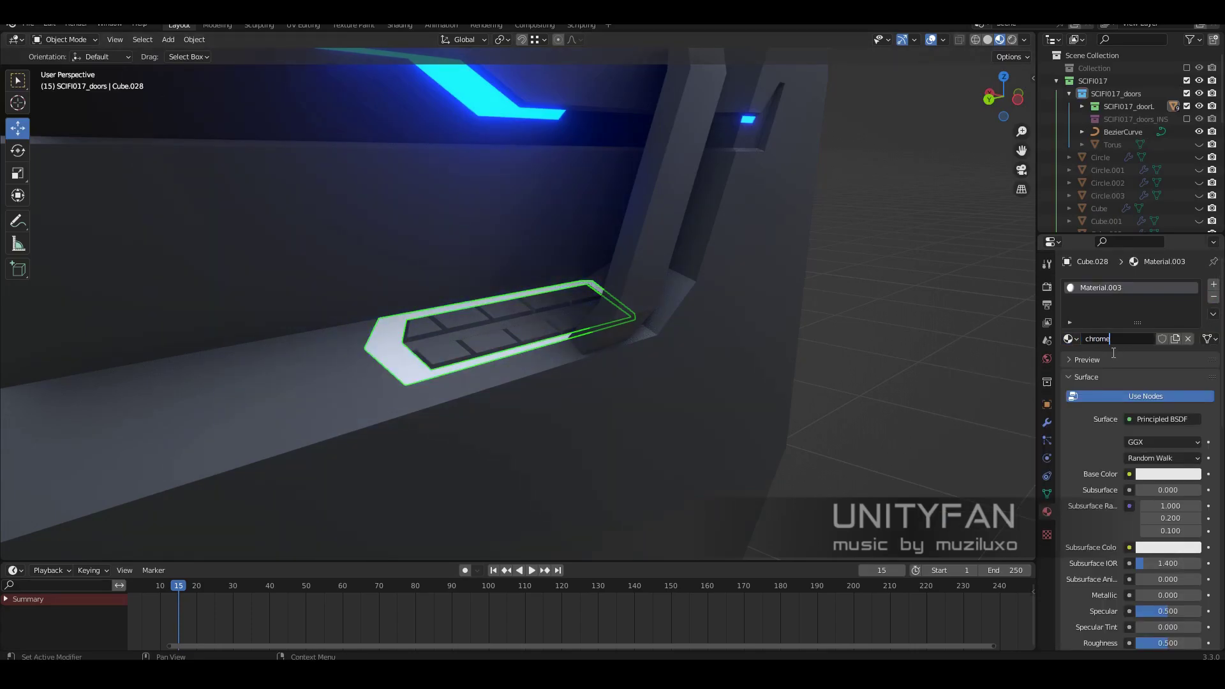
text(0)
key(Return)
scroll(749, 349, down, 5)
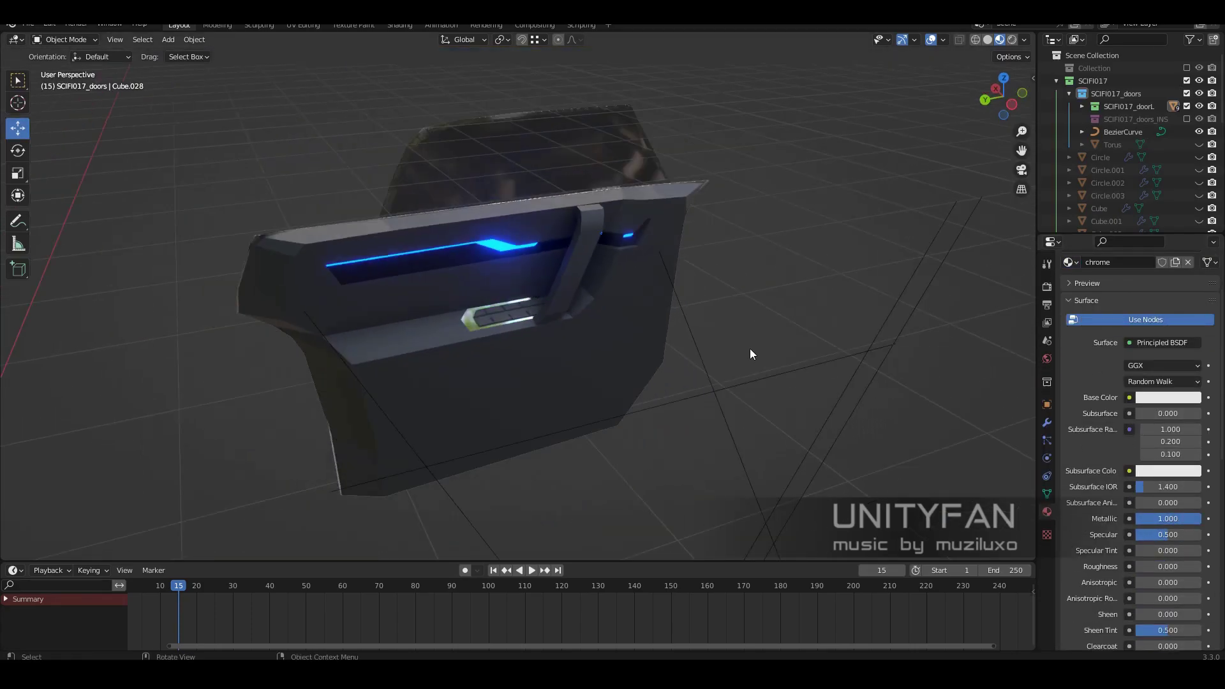
mouse_move(749, 349)
middle_down()
mouse_move(564, 333)
mouse_move(523, 343)
mouse_move(496, 386)
mouse_move(508, 402)
mouse_move(613, 389)
middle_up()
scroll(564, 333, up, 3)
Step: Select the chrome frame and edit it in vertex select mode
click(457, 335)
key(Tab)
key(1)
scroll(496, 385, up, 3)
Step: Knife-cut the chrome frame's corner in wireframe view
key(z)
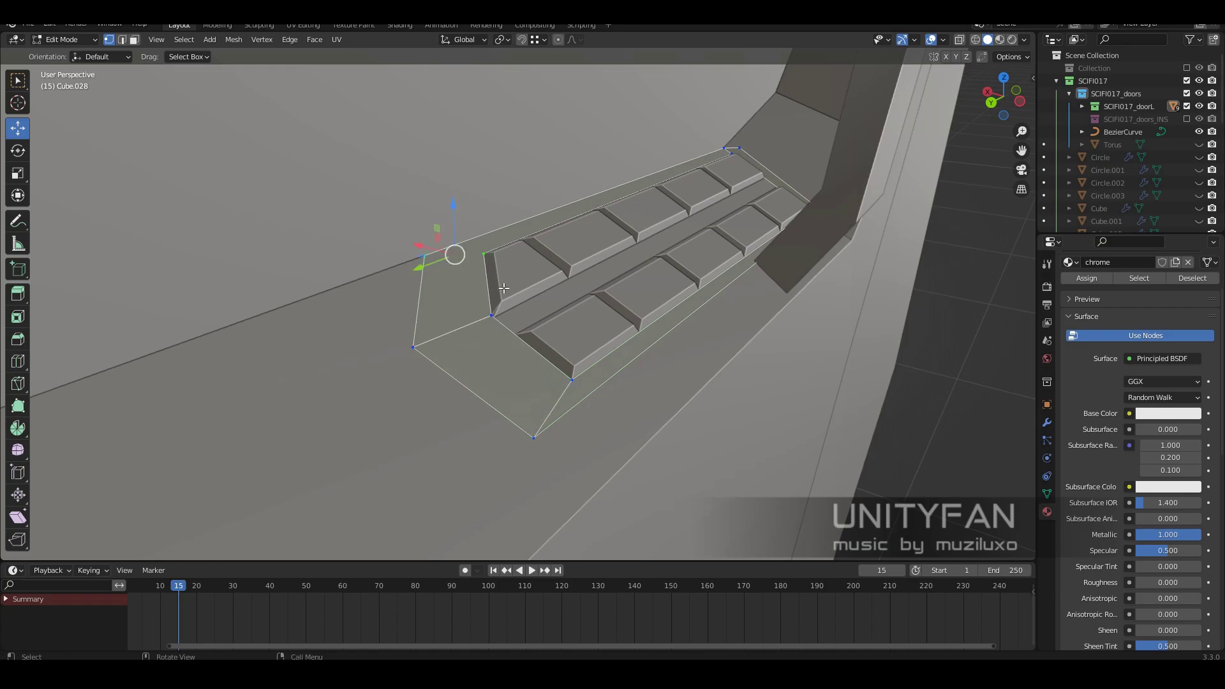
key(shift+z)
middle_drag(503, 288, 487, 371)
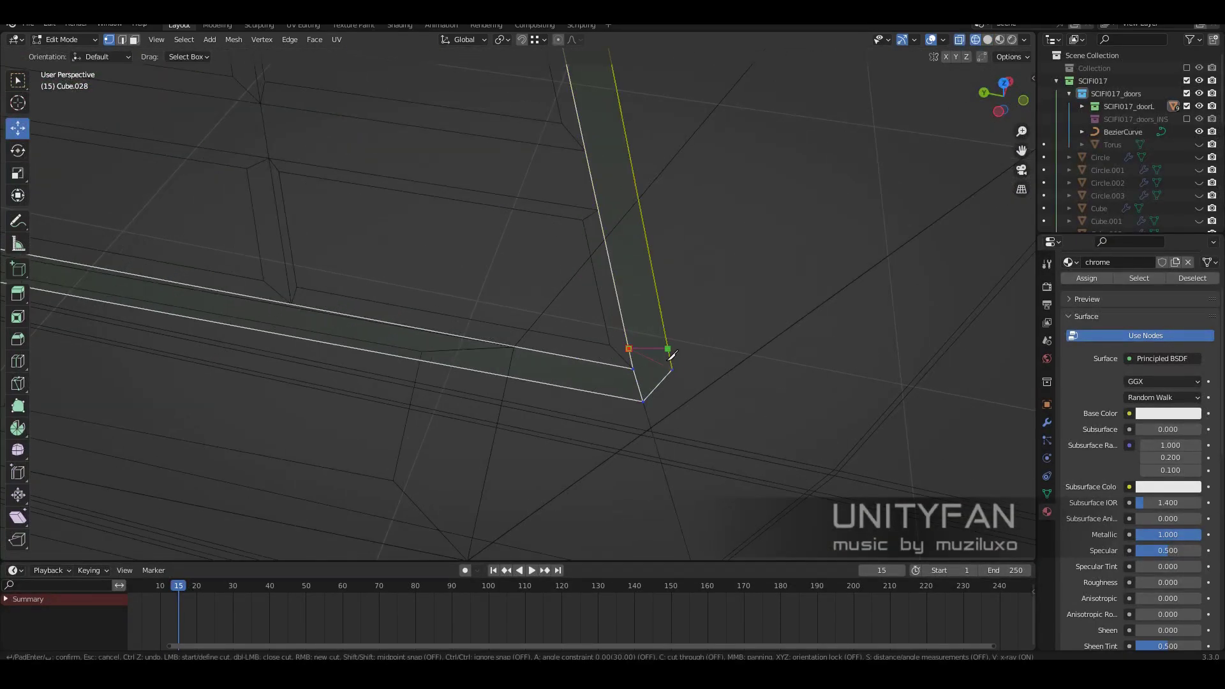
key(Escape)
key(shift+z)
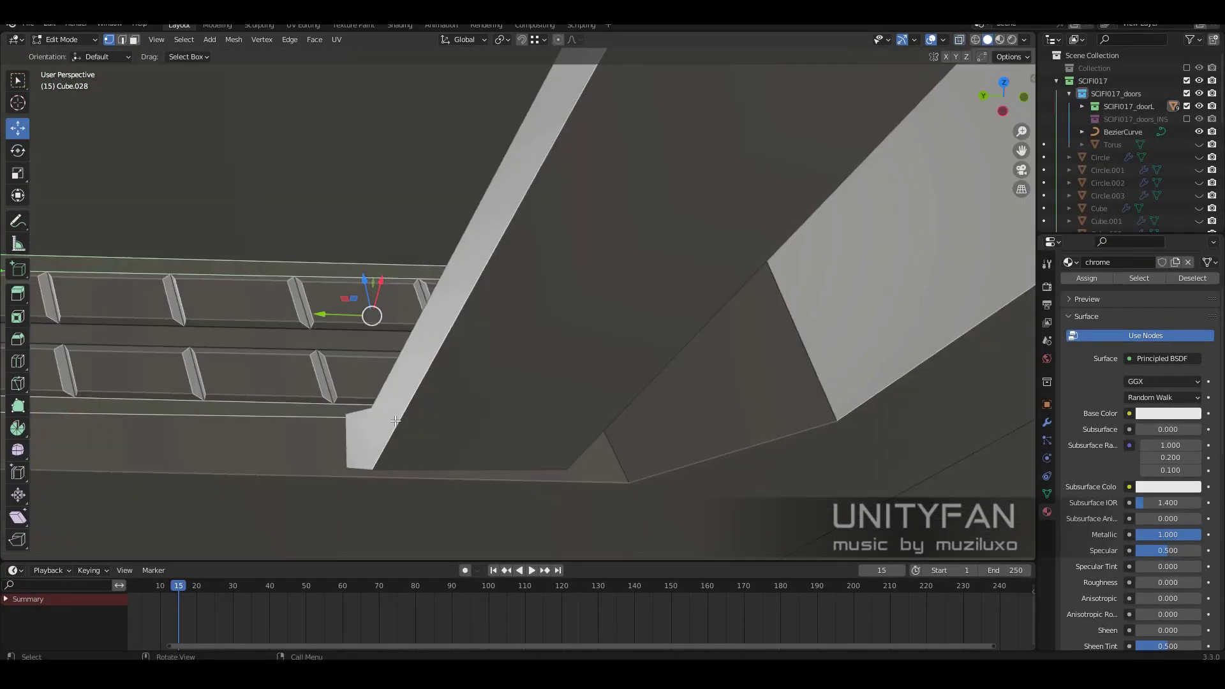
Step: Frame the view on the chrome frame and re-enter Edit Mode in solid shading
key(Tab)
scroll(565, 405, down, 3)
mouse_move(535, 408)
middle_down()
mouse_move(689, 370)
mouse_move(461, 285)
mouse_move(499, 332)
middle_up()
key(KP_Decimal)
key(Tab)
key(z)
Step: Select the frame's outer boundary edge loop
key(Tab)
key(Tab)
key(2)
click(366, 355)
alt+click(460, 285)
right_click(499, 332)
click(624, 227)
Step: Extrude the boundary loop into a thin raised lip around the frame
key(shift+z)
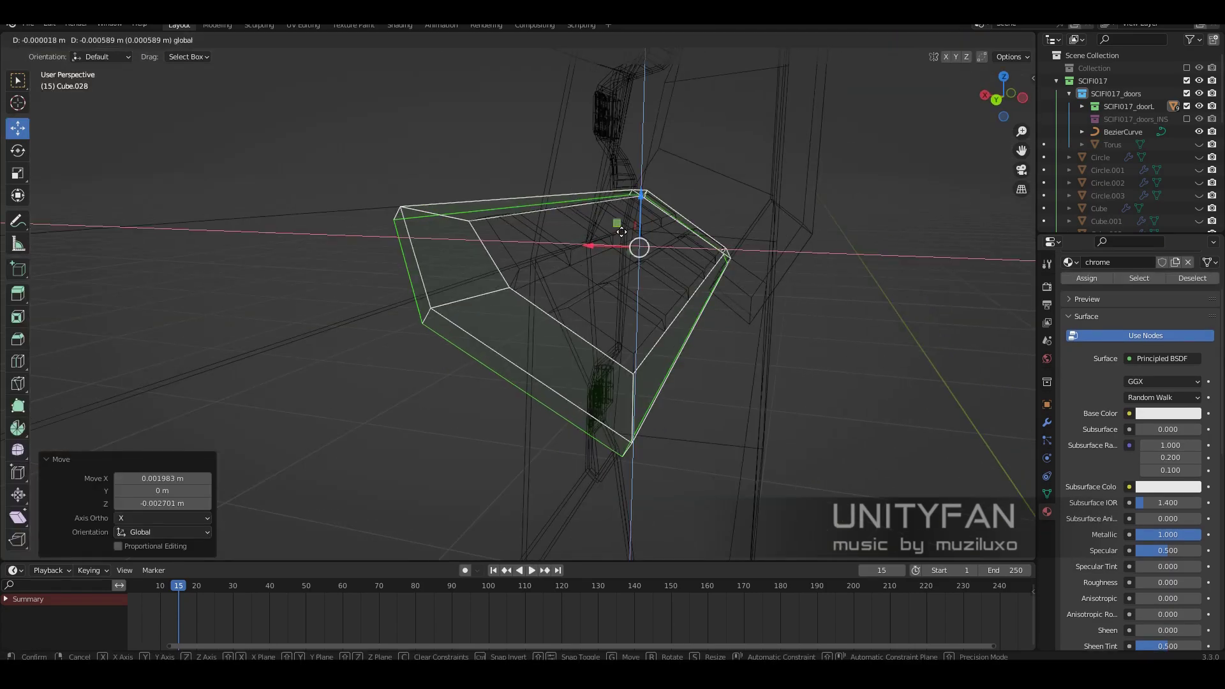
key(shift+z)
middle_drag(625, 227, 596, 287)
key(shift+z)
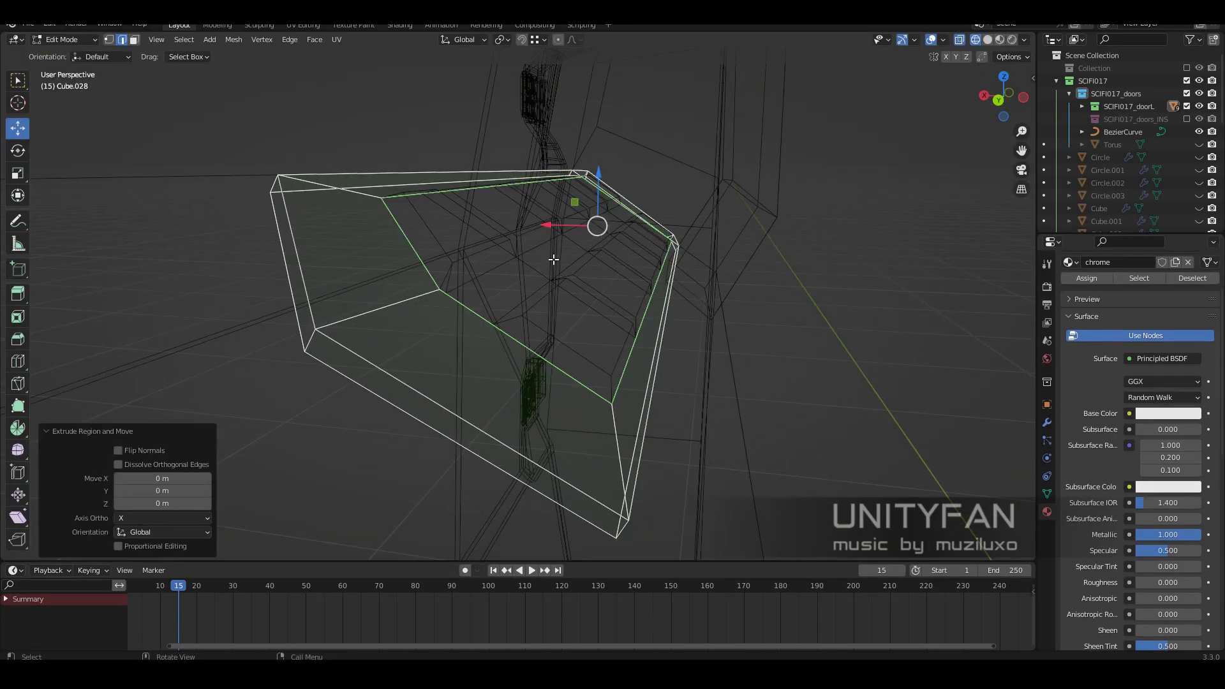
click(579, 216)
key(Tab)
mouse_move(578, 215)
middle_down()
mouse_move(562, 356)
mouse_move(541, 404)
mouse_move(545, 373)
mouse_move(501, 345)
mouse_move(500, 421)
mouse_move(324, 312)
middle_up()
key(Tab)
key(shift+z)
key(shift+z)
key(shift+z)
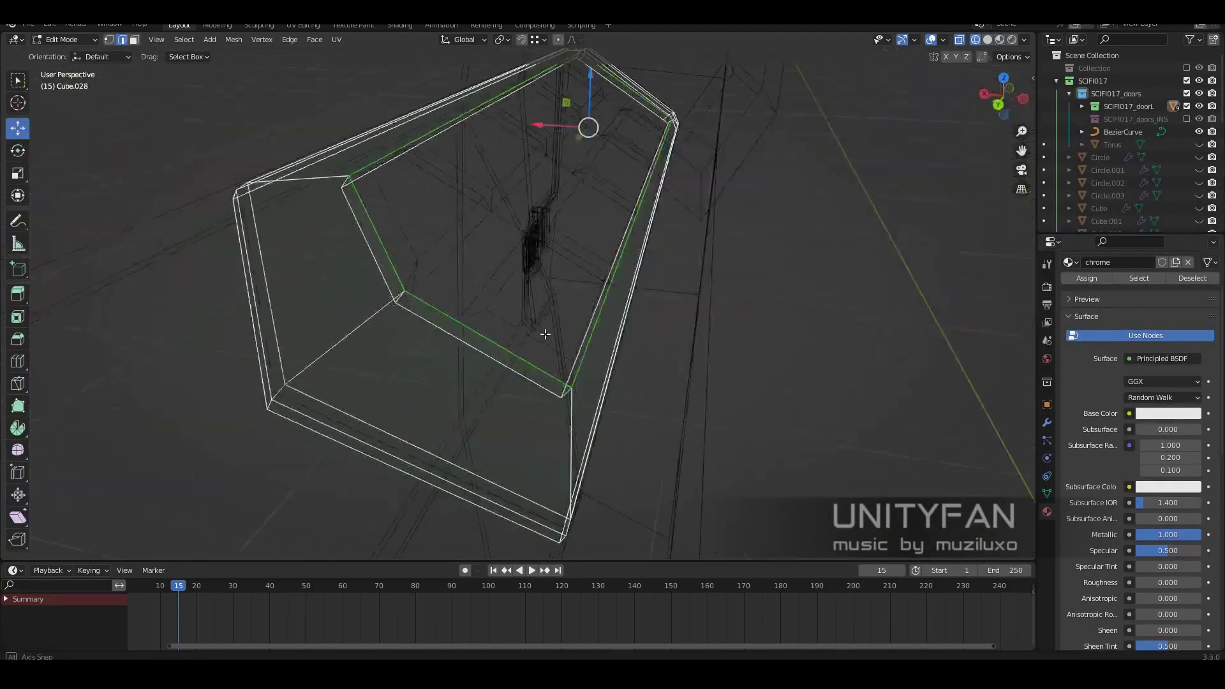
Step: Select the chrome frame's corner edge loop in wireframe view
click(487, 360)
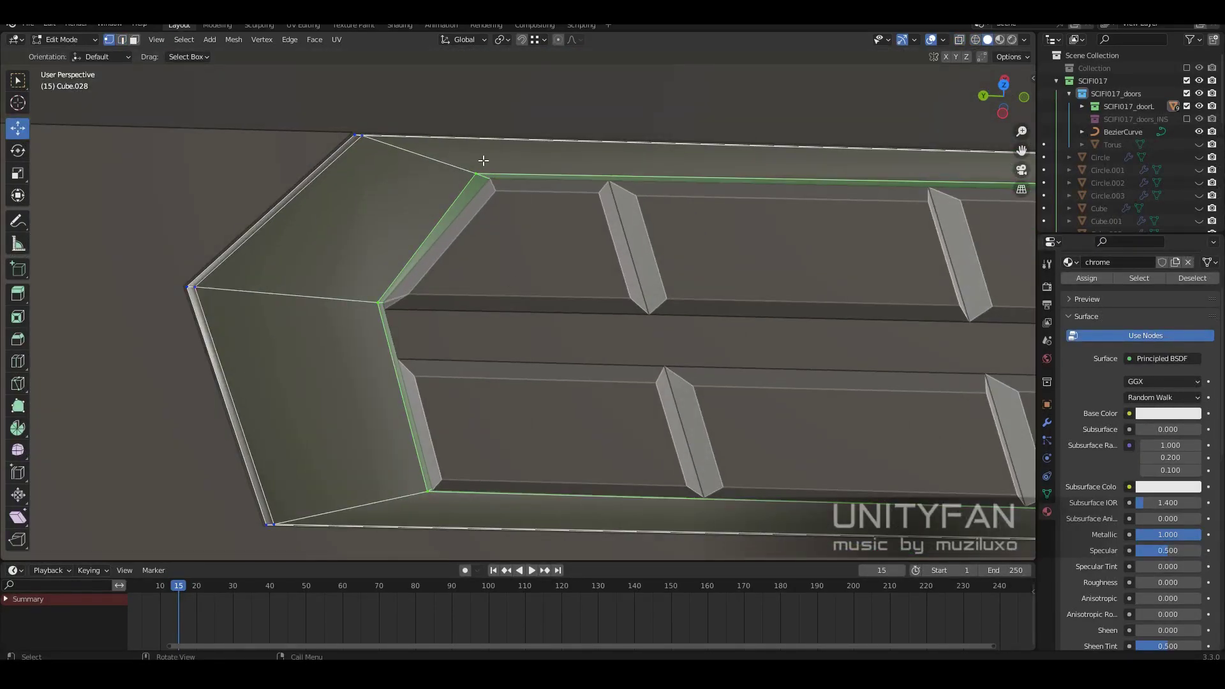
middle_drag(487, 360, 574, 331)
key(shift+z)
scroll(631, 326, up, 5)
key(shift+z)
scroll(510, 354, up, 3)
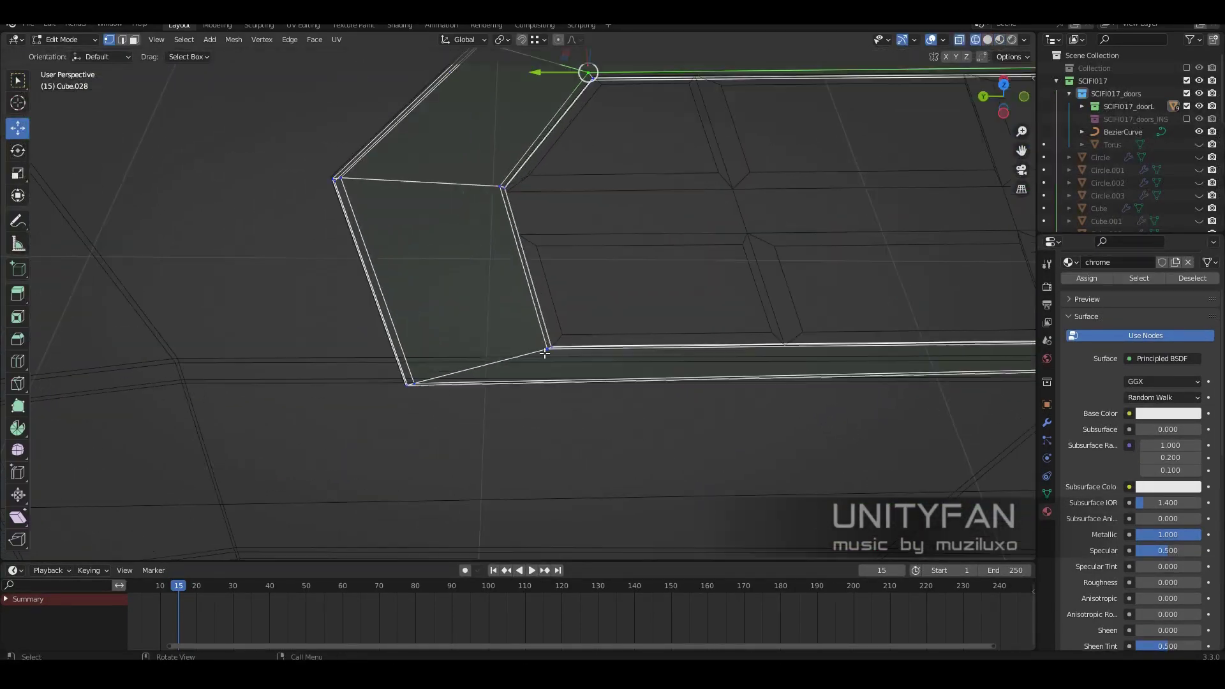
alt+click(523, 227)
Step: Bevel the corner edges with Ctrl+B, adjusting the segment count
key(shift+z)
key(shift+z)
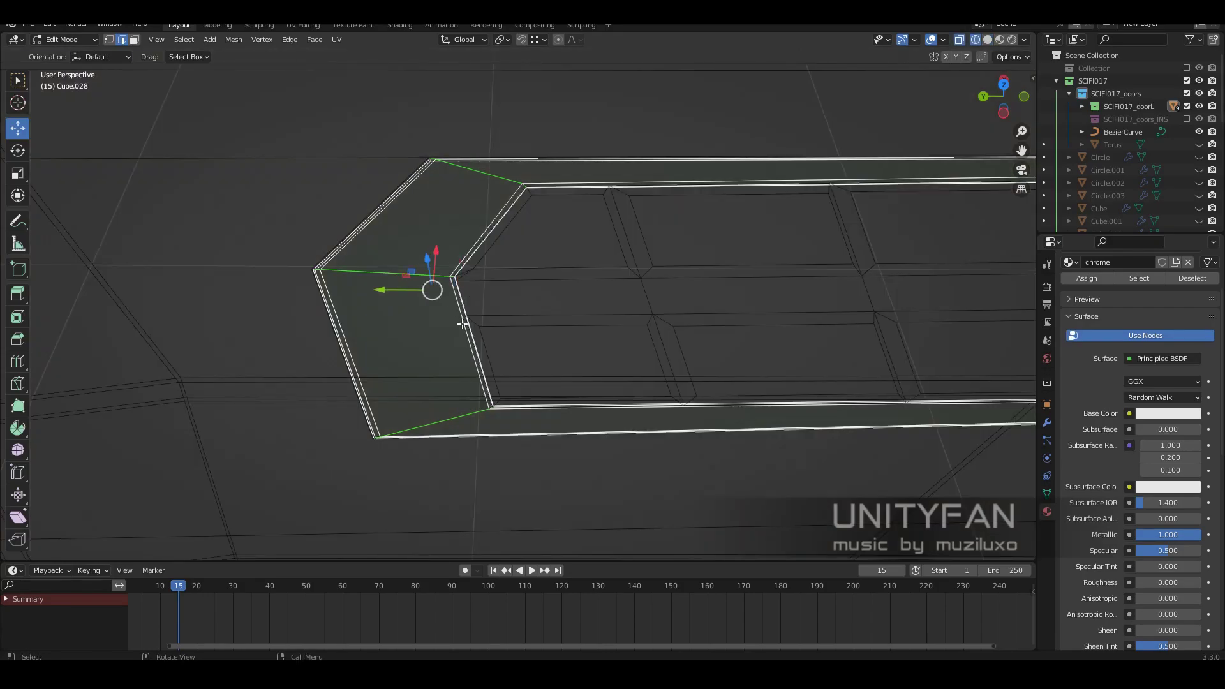
key(shift+z)
key(ctrl+b)
click(630, 396)
key(shift+z)
scroll(633, 402, down, 5)
middle_drag(637, 410, 577, 356)
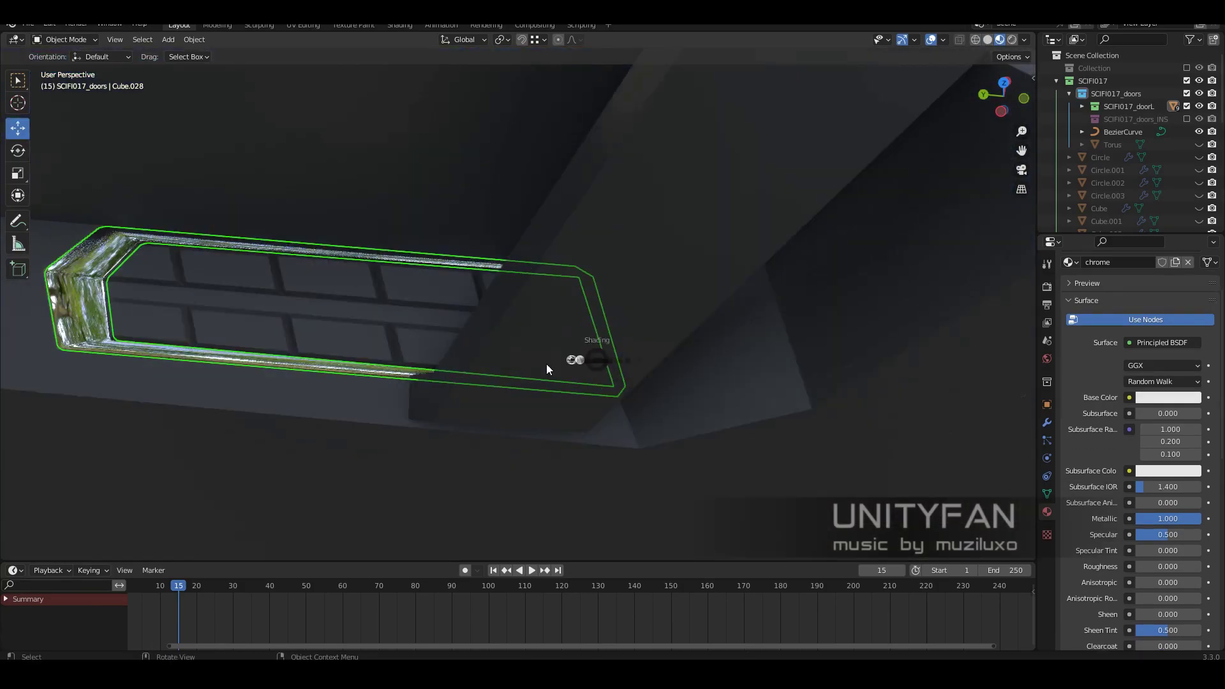
scroll(587, 339, up, 6)
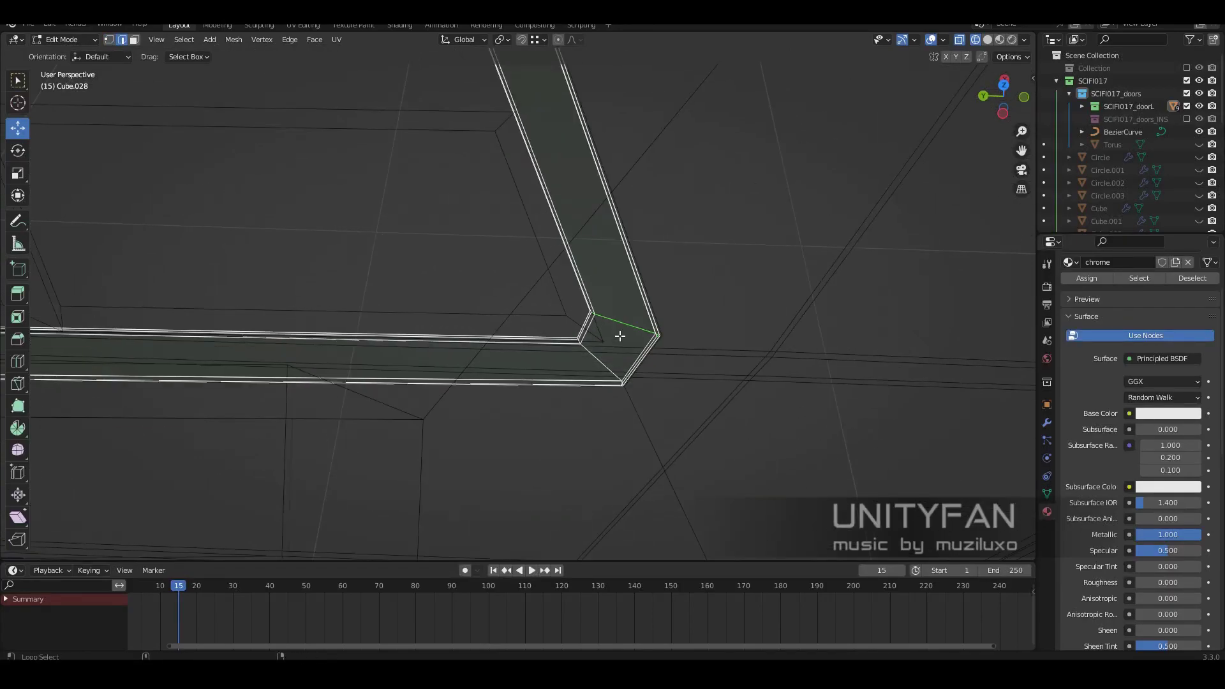
Step: Shade the chrome frame smooth with 30° auto smooth
key(shift+z)
mouse_move(619, 336)
middle_down()
mouse_move(672, 270)
mouse_move(582, 284)
mouse_move(577, 336)
mouse_move(729, 360)
middle_up()
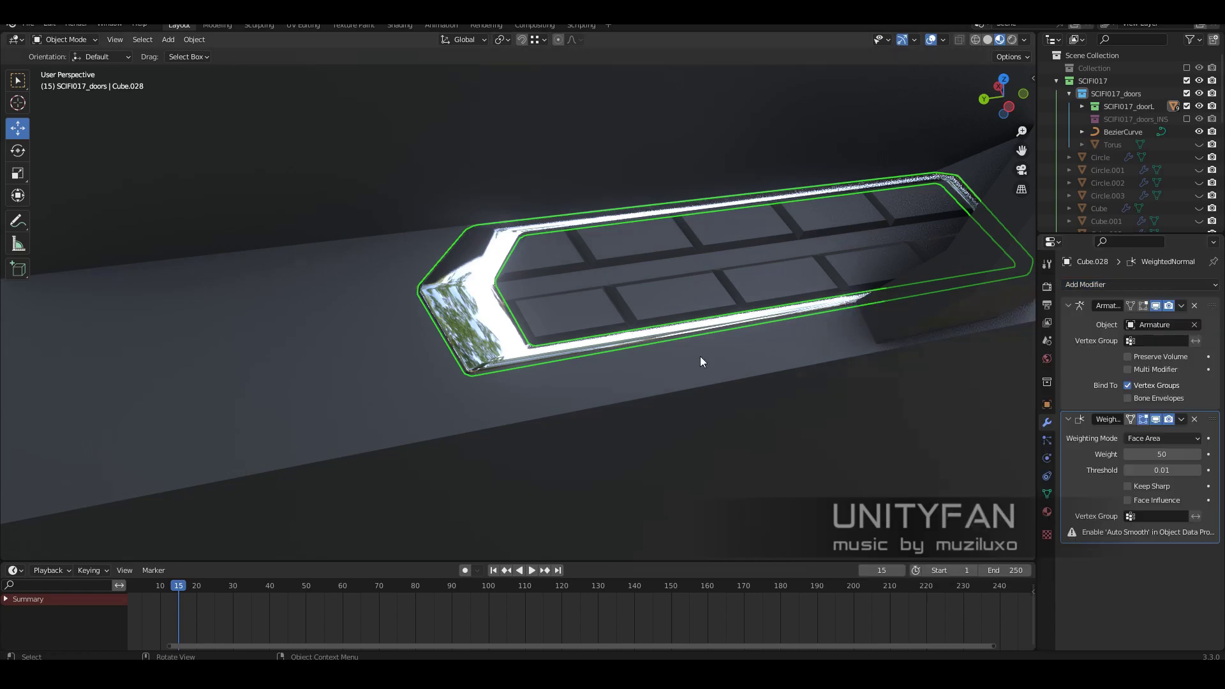
click(526, 330)
scroll(729, 407, down, 3)
middle_drag(729, 407, 698, 426)
scroll(698, 426, down, 4)
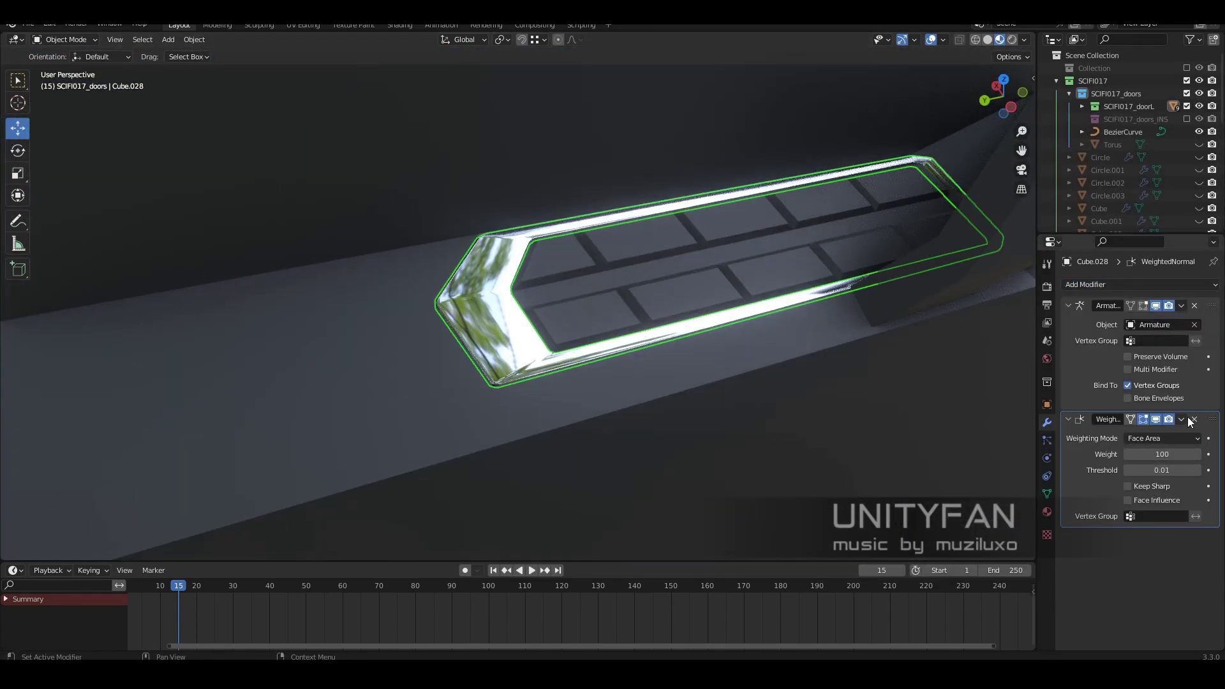
Step: Delete the WeightedNormal modifier so only Armature remains
click(1191, 421)
scroll(371, 359, down, 4)
mouse_move(371, 359)
middle_down()
mouse_move(321, 333)
mouse_move(802, 407)
mouse_move(675, 465)
mouse_move(596, 448)
mouse_move(450, 351)
middle_up()
Step: Start knife cuts across the chrome frame's corners in Edit Mode
key(Tab)
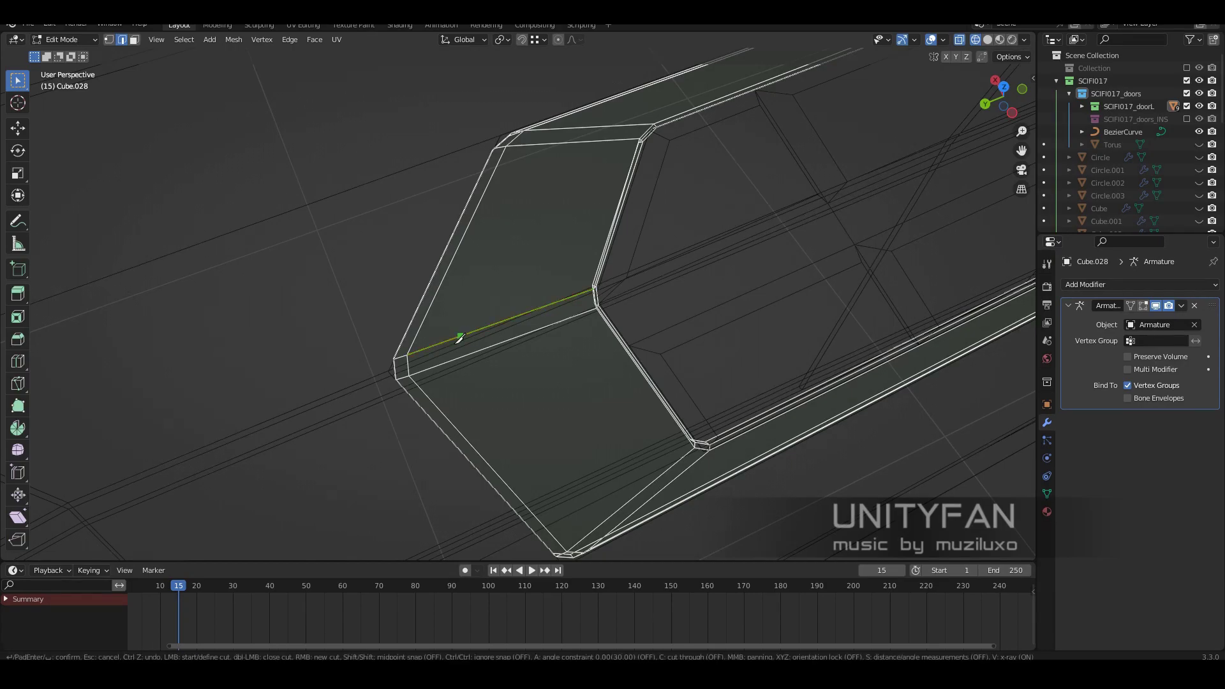
key(shift+z)
middle_drag(536, 207, 338, 222)
key(k)
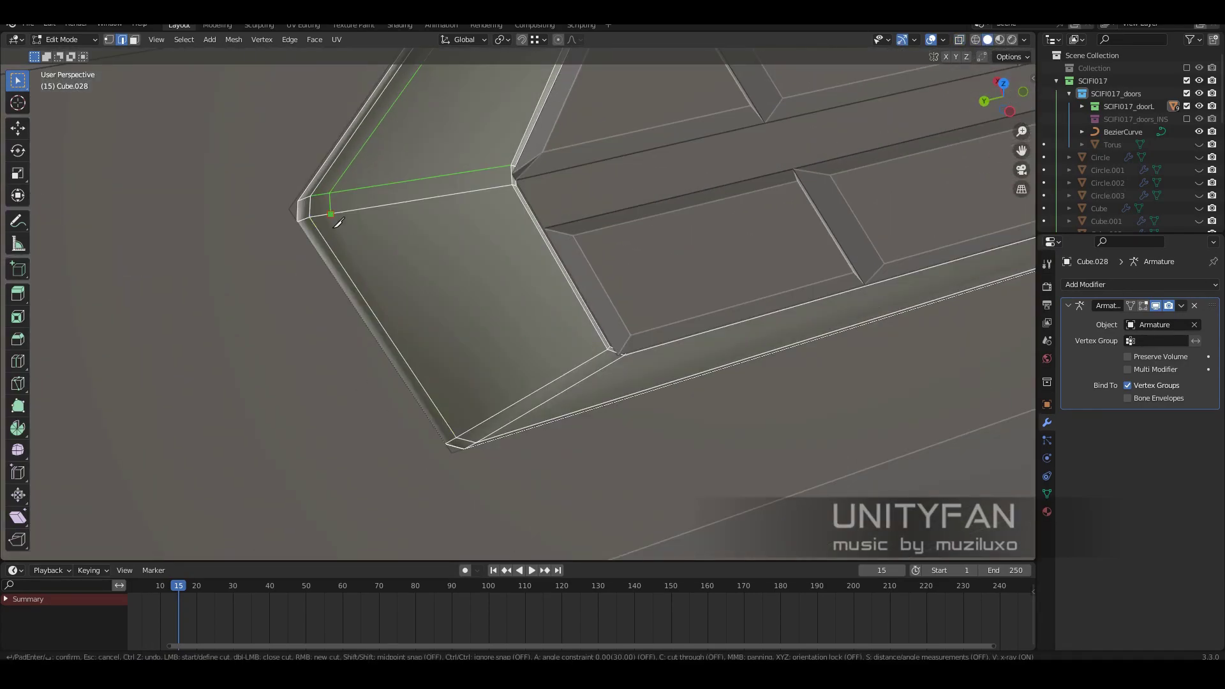
scroll(508, 424, down, 4)
middle_drag(508, 424, 601, 295)
scroll(601, 296, up, 4)
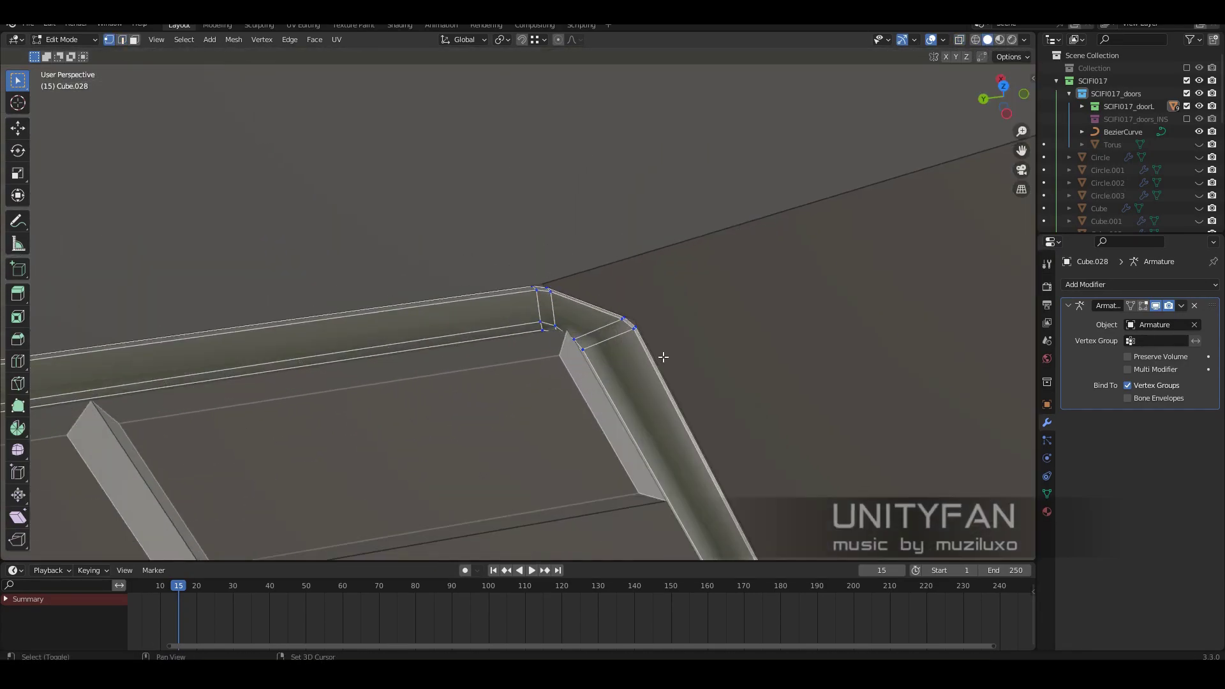
middle_drag(661, 355, 426, 237)
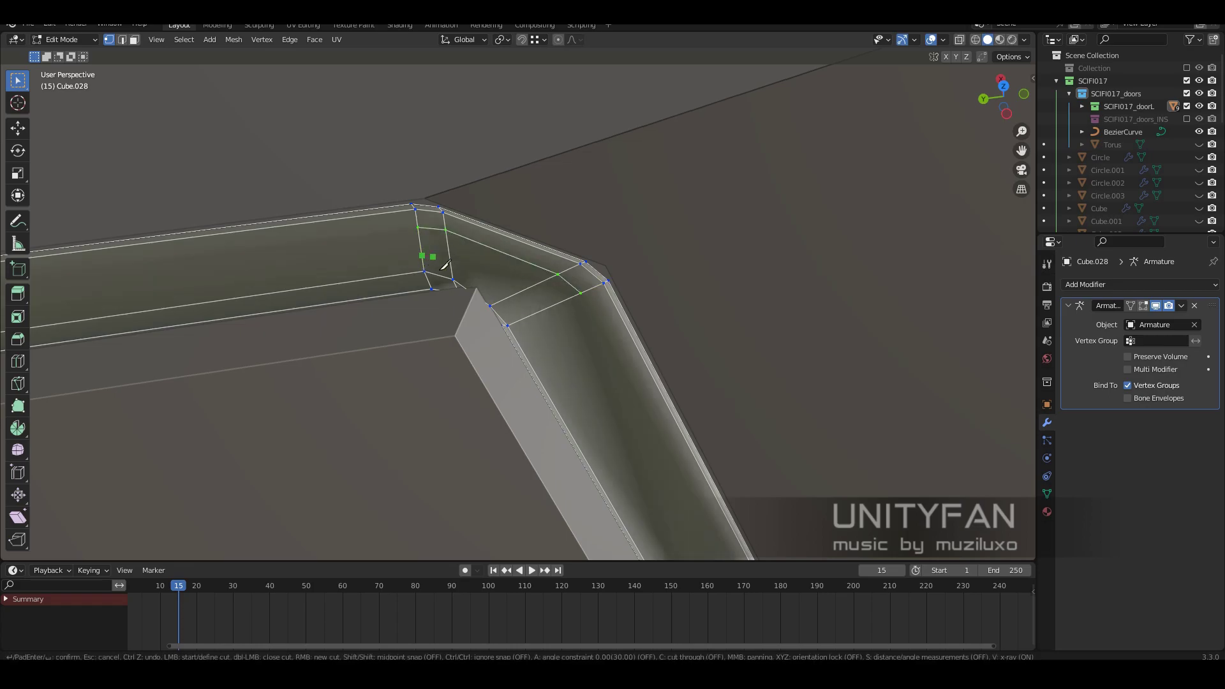
mouse_move(538, 326)
middle_down()
mouse_move(591, 287)
mouse_move(537, 377)
middle_up()
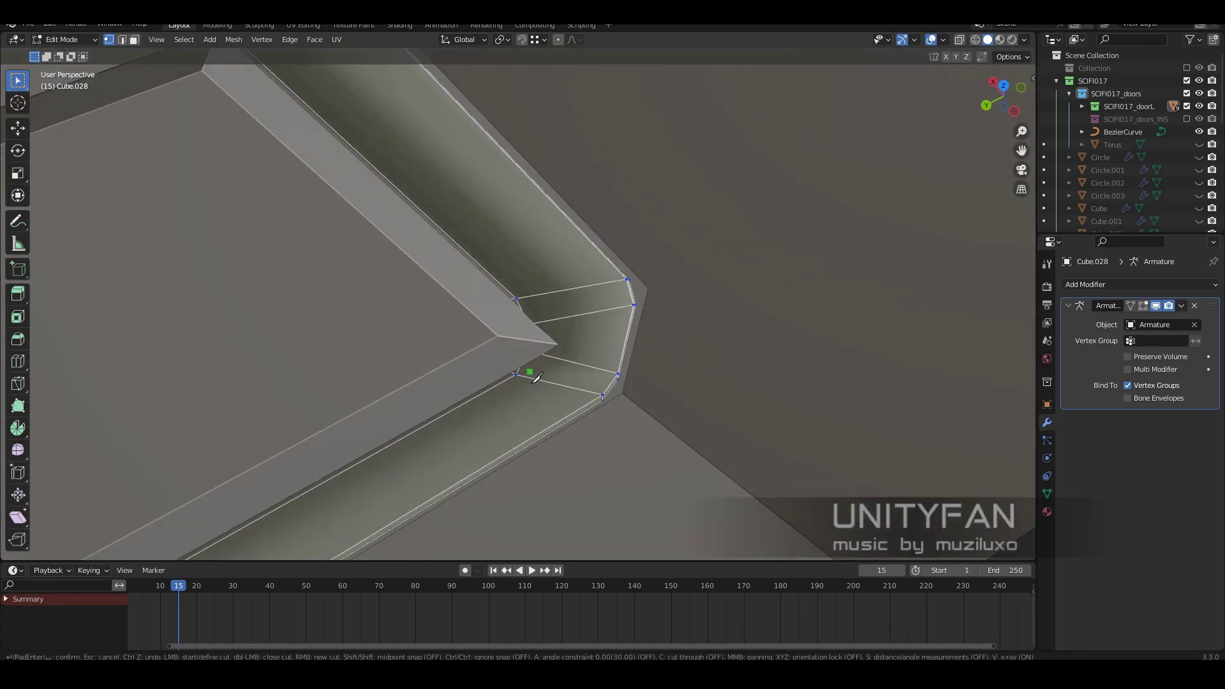
middle_drag(552, 301, 579, 384)
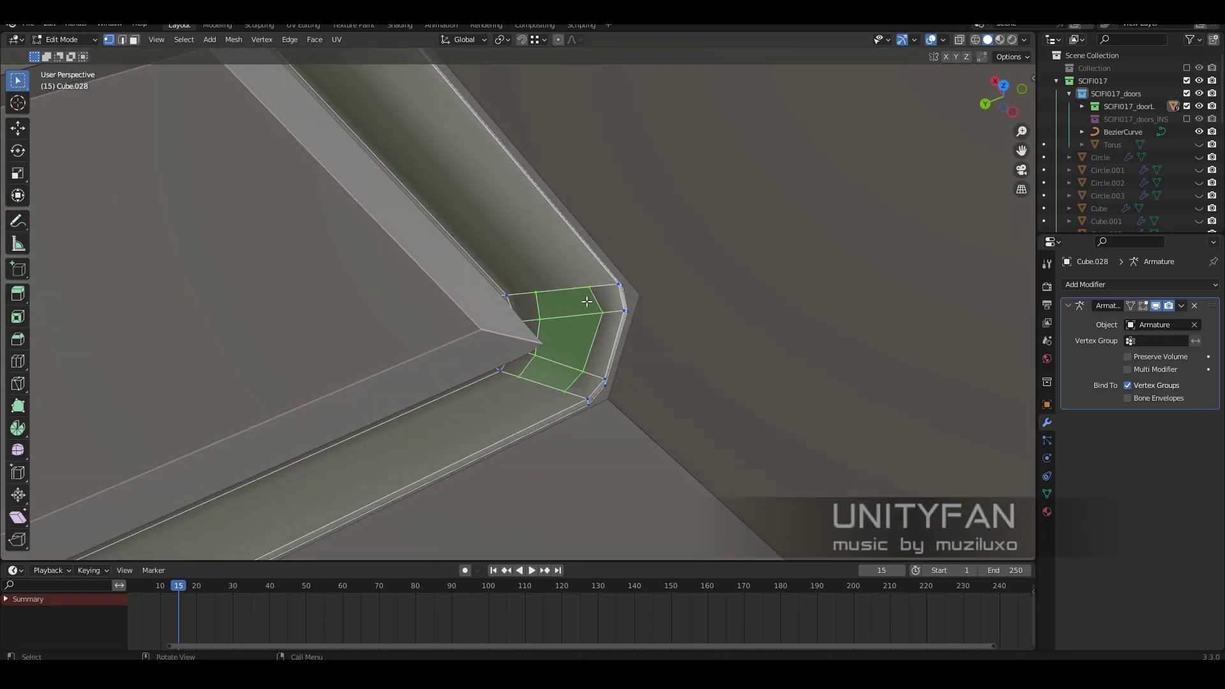
middle_drag(586, 301, 461, 234)
mouse_move(697, 497)
middle_down()
mouse_move(692, 385)
mouse_move(606, 396)
mouse_move(644, 341)
mouse_move(438, 355)
middle_up()
Step: Finish and confirm the knife cuts across the frame's corners
key(z)
key(shift+z)
scroll(664, 310, up, 3)
scroll(333, 336, up, 3)
scroll(333, 336, down, 3)
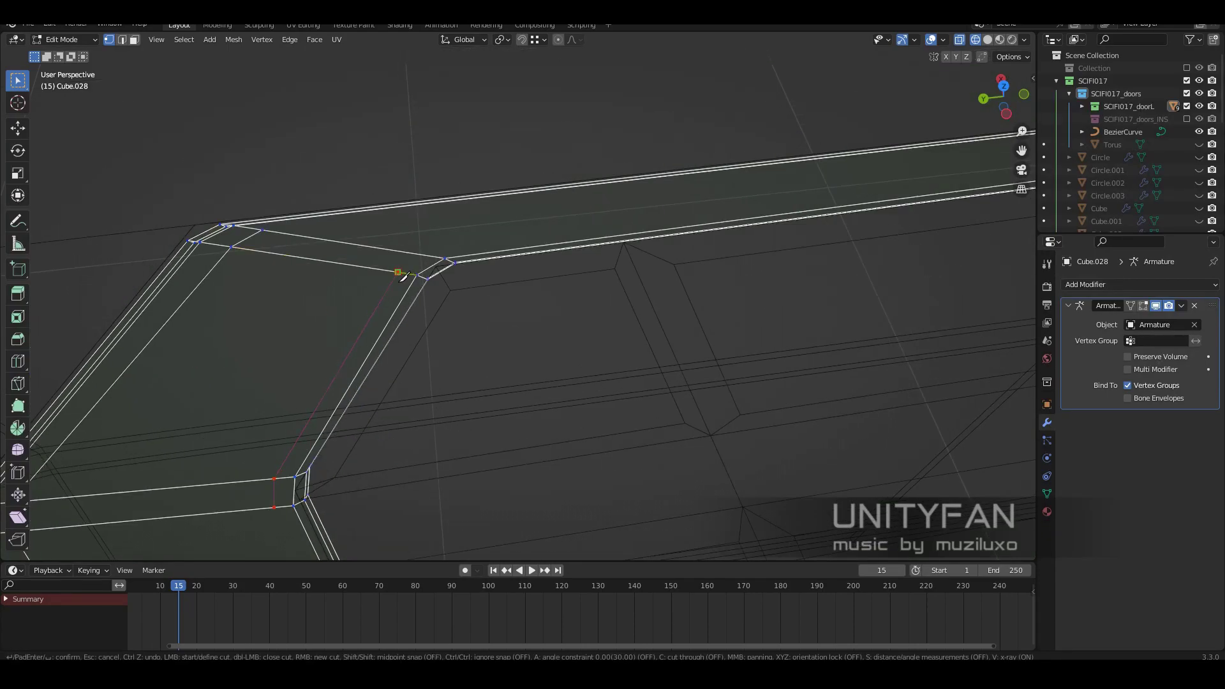
mouse_move(410, 274)
middle_down()
mouse_move(478, 336)
mouse_move(492, 426)
mouse_move(707, 391)
mouse_move(514, 417)
mouse_move(520, 300)
mouse_move(533, 320)
mouse_move(689, 321)
mouse_move(574, 306)
middle_up()
key(Return)
key(shift+z)
key(Return)
Step: Reposition the frame's end vertex and add an extra edge loop to Cube.028
key(Tab)
scroll(568, 328, down, 3)
key(Tab)
scroll(568, 328, up, 4)
drag(281, 383, 281, 382)
mouse_move(282, 382)
middle_down()
mouse_move(478, 331)
mouse_move(441, 358)
mouse_move(571, 362)
mouse_move(644, 323)
mouse_move(670, 364)
mouse_move(657, 380)
middle_up()
key(ctrl+r)
click(491, 240)
key(Tab)
Step: Shade the button panel Cube.027 smooth
scroll(695, 388, down, 5)
scroll(645, 323, up, 4)
right_click(511, 304)
click(511, 304)
key(Tab)
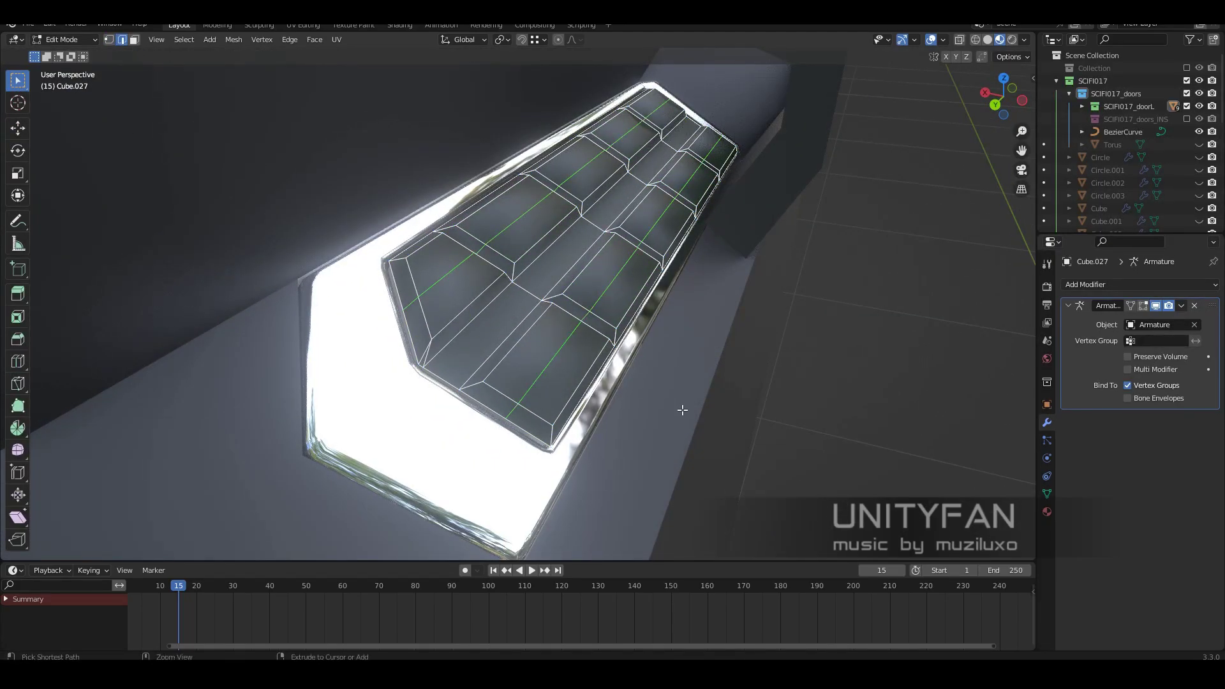
Step: Confirm the button bevel and select face loops along the button strips
click(701, 425)
mouse_move(700, 425)
middle_down()
mouse_move(517, 380)
mouse_move(538, 355)
middle_up()
scroll(538, 355, up, 4)
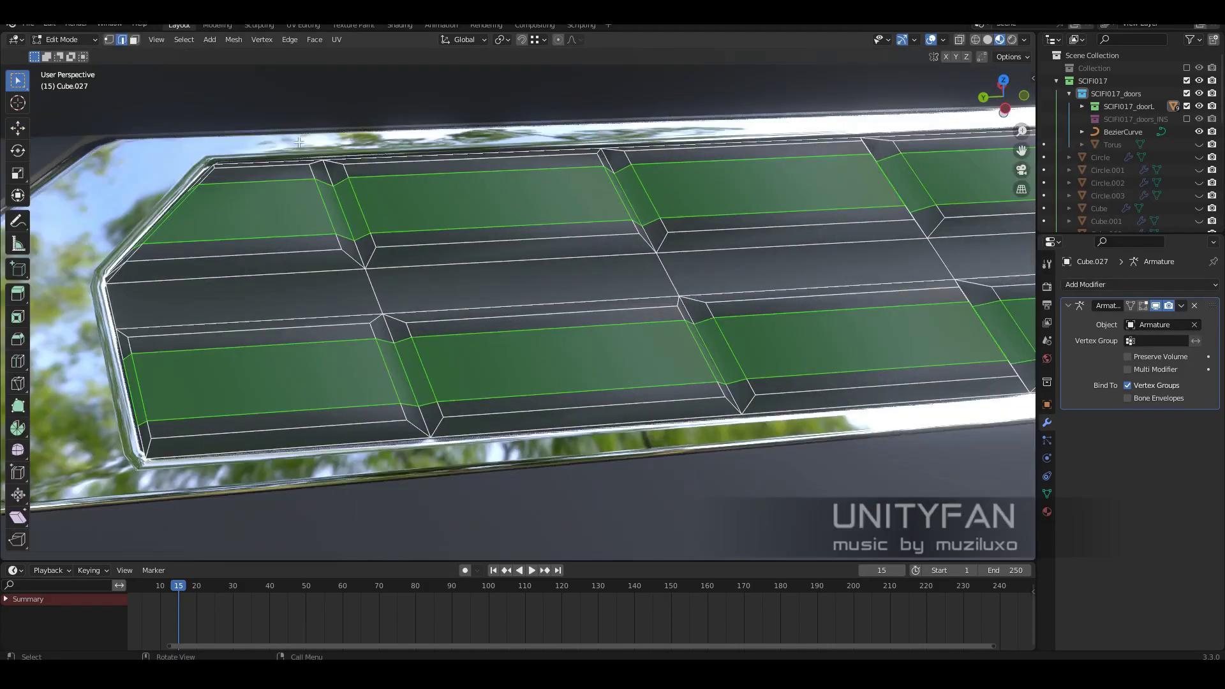
click(424, 392)
key(3)
middle_drag(336, 180, 383, 318)
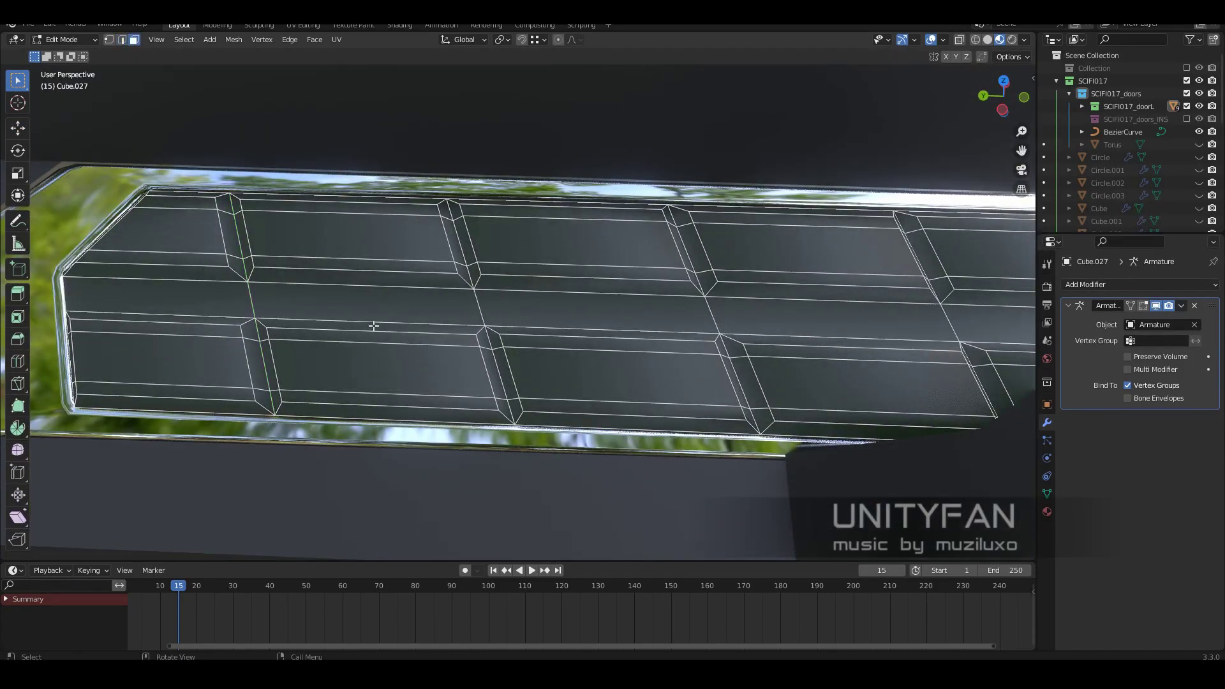
key(z)
click(295, 364)
alt+click(472, 360)
middle_drag(402, 222, 468, 250)
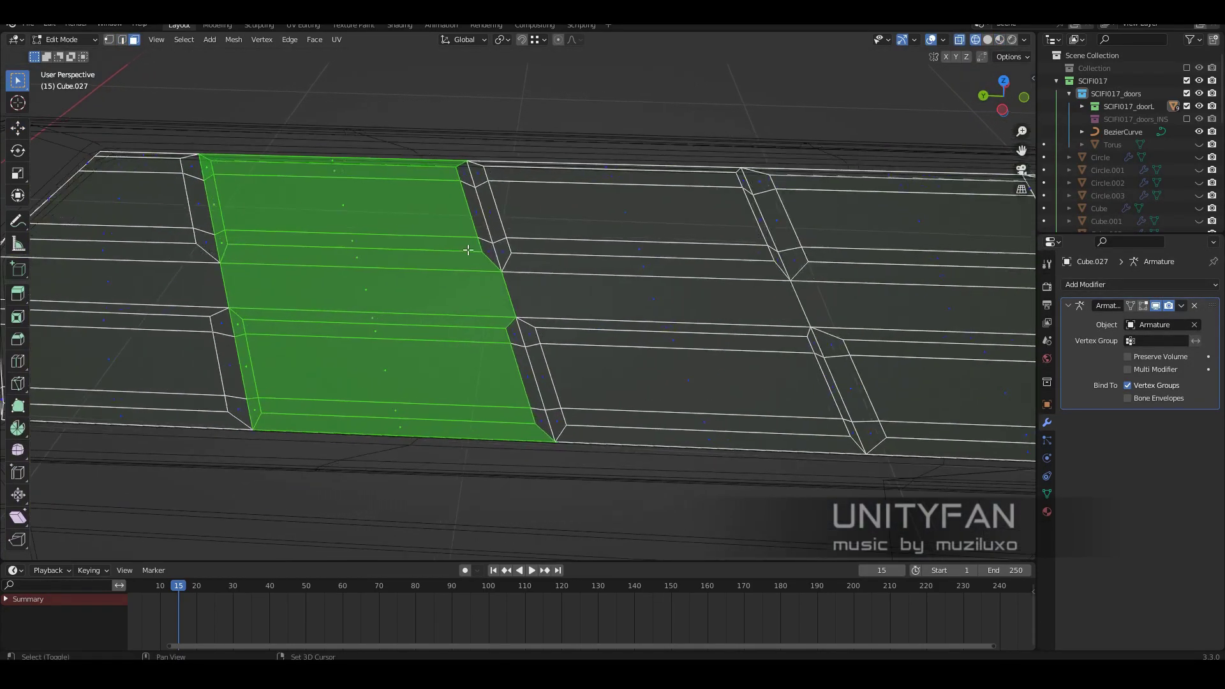
Step: Add more button face strips to the selection, then deselect all
shift+click(532, 375)
scroll(580, 383, down, 3)
scroll(538, 254, up, 2)
alt+shift+click(538, 261)
scroll(539, 254, up, 3)
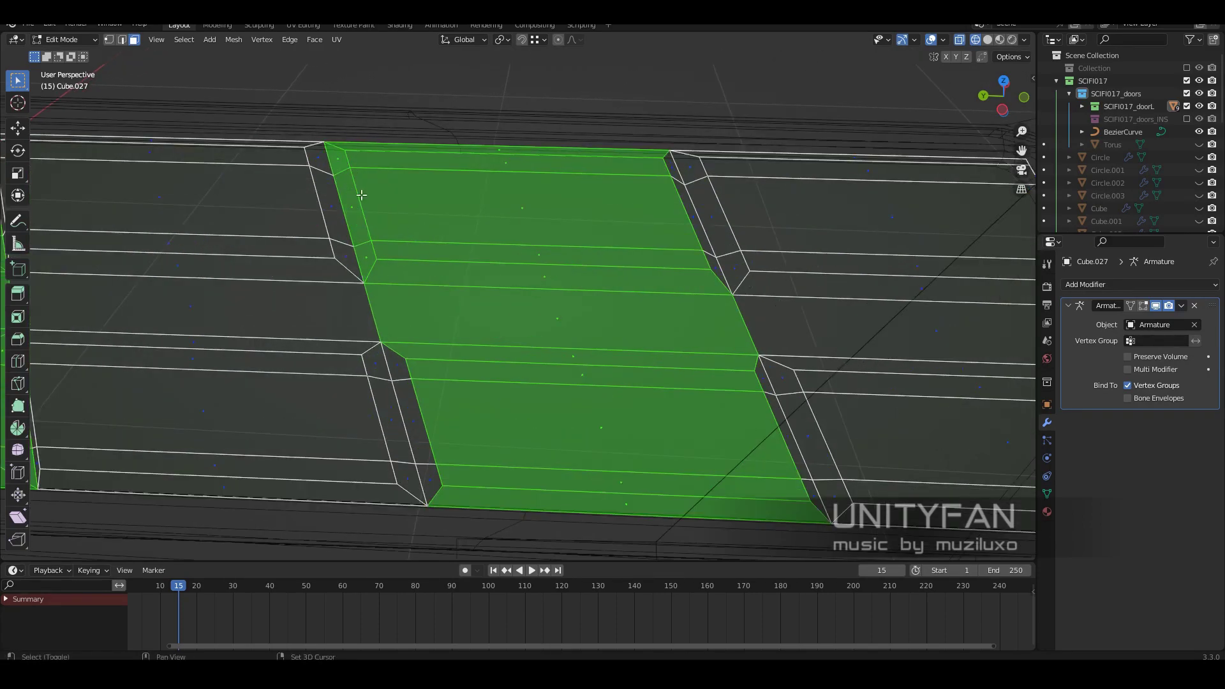
shift+click(422, 268)
scroll(423, 269, down, 3)
key(shift+z)
middle_drag(574, 319, 675, 388)
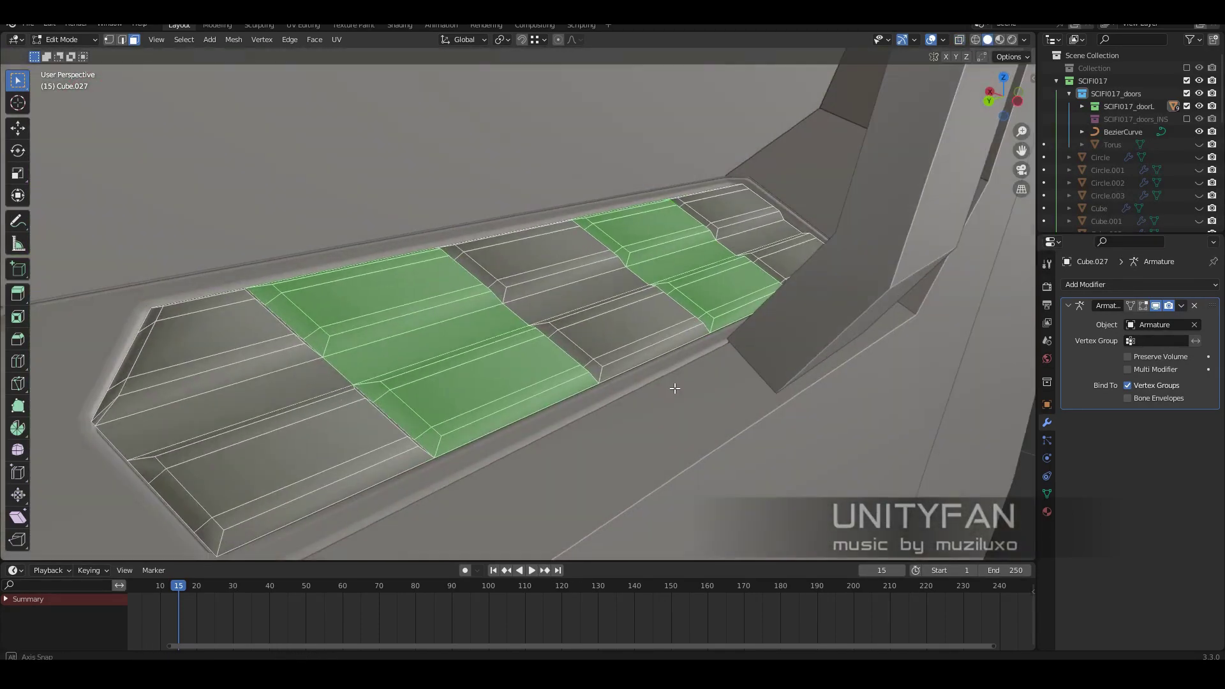
scroll(676, 387, down, 3)
middle_drag(593, 383, 479, 405)
key(alt+a)
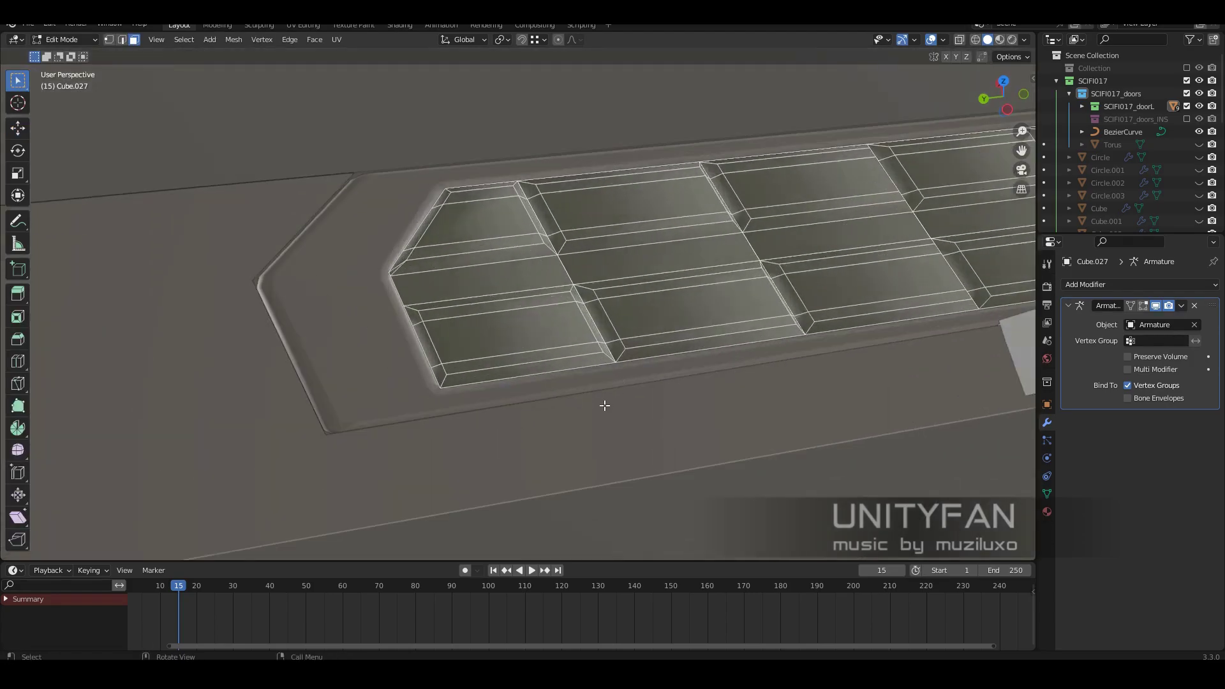
Step: Add and slide new edge loops along the button panel's grid
scroll(574, 421, up, 4)
scroll(494, 317, down, 3)
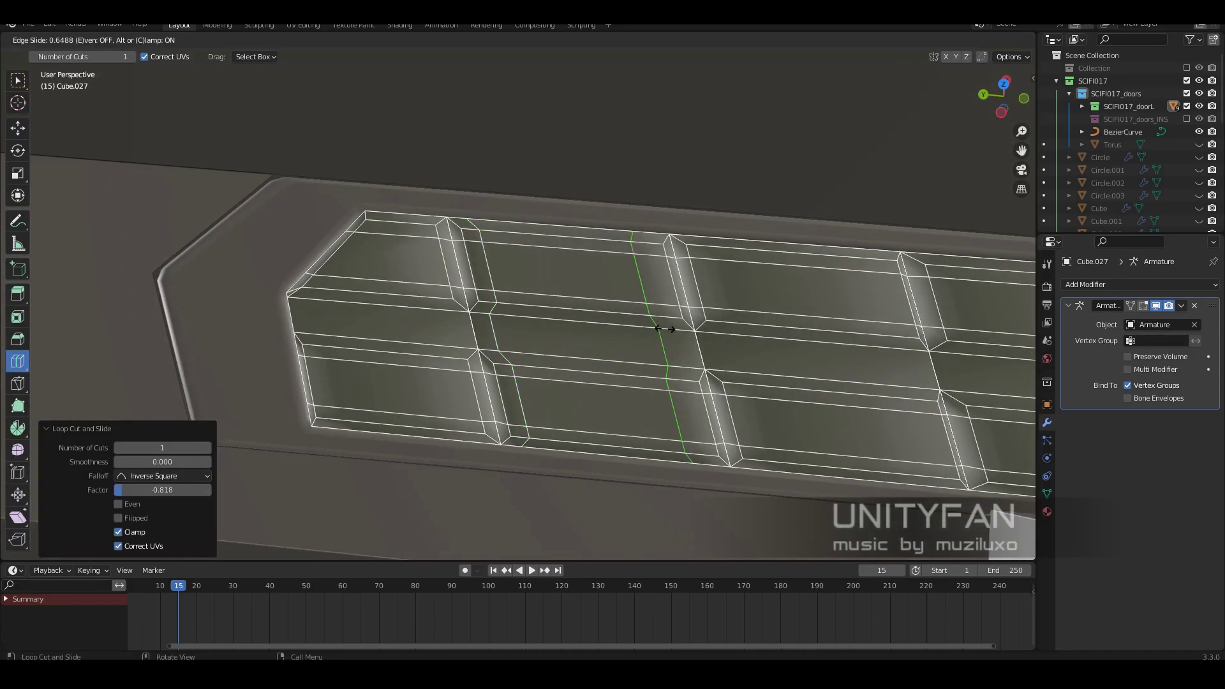
middle_drag(494, 317, 732, 299)
scroll(546, 399, up, 4)
scroll(420, 349, up, 2)
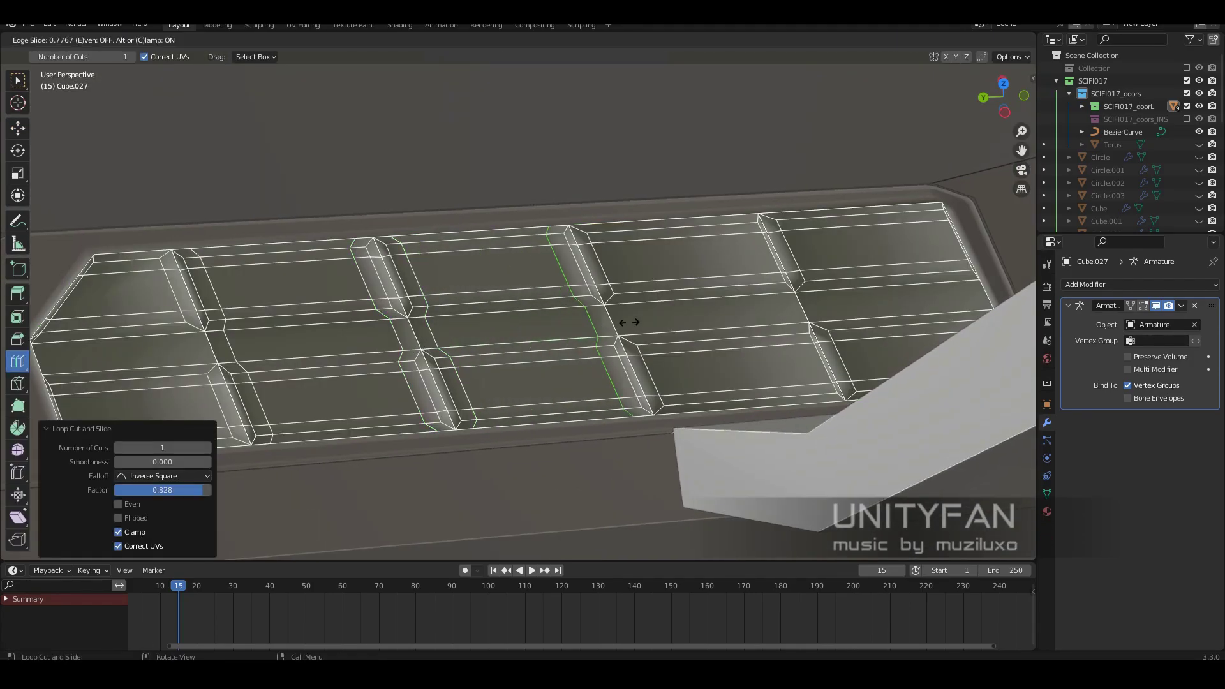
middle_drag(629, 323, 490, 357)
click(680, 338)
middle_drag(680, 338, 697, 402)
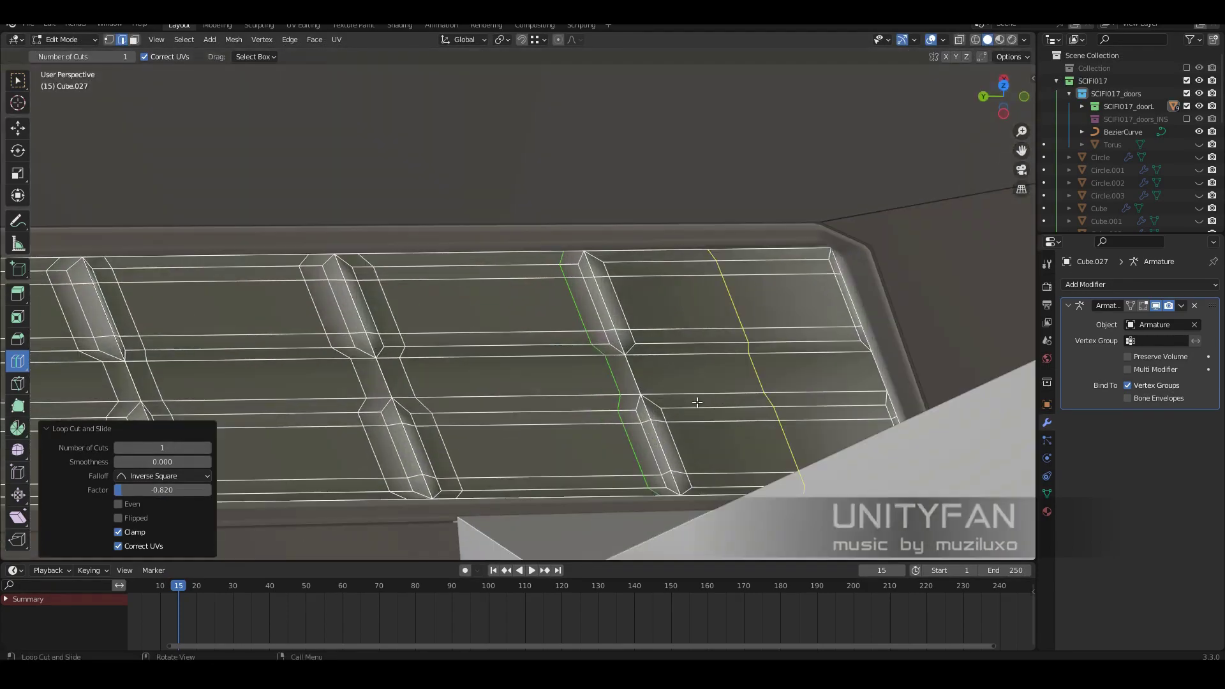
click(885, 394)
scroll(522, 334, down, 4)
middle_drag(522, 335, 680, 378)
scroll(577, 347, up, 4)
scroll(577, 347, up, 2)
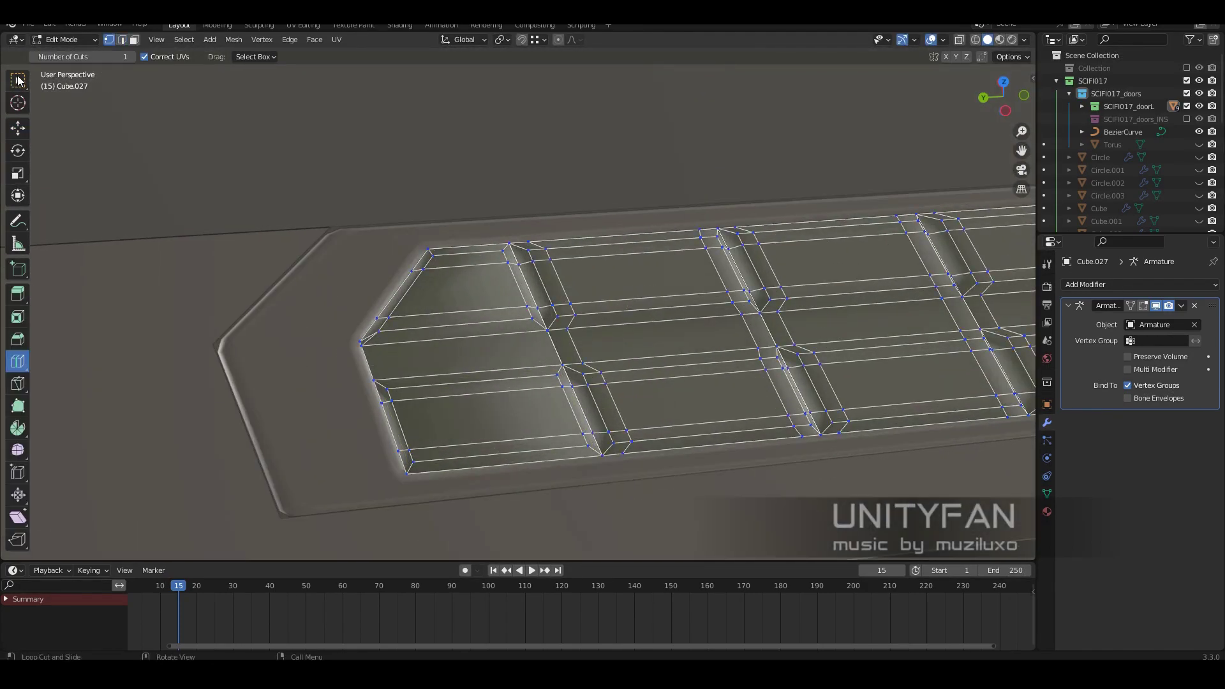
click(17, 80)
middle_drag(485, 357, 533, 448)
Step: Knife two slanted cuts across the panel's angled end, then view the door in Object Mode
key(k)
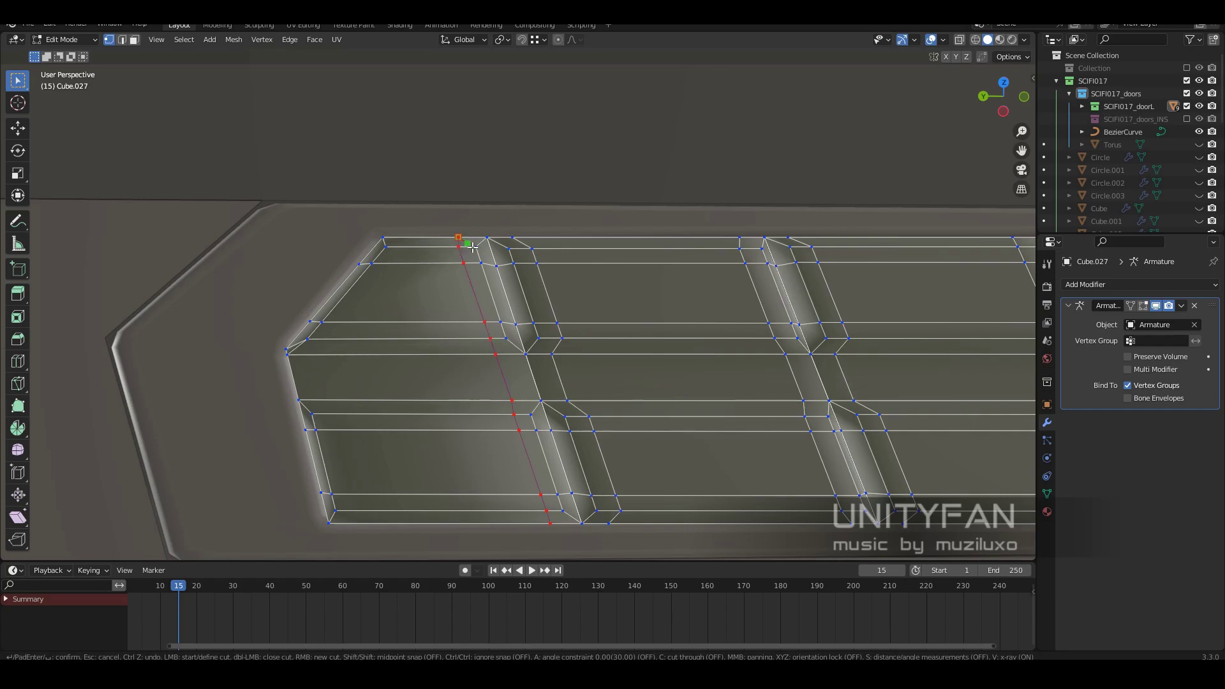
key(Return)
middle_drag(472, 247, 603, 338)
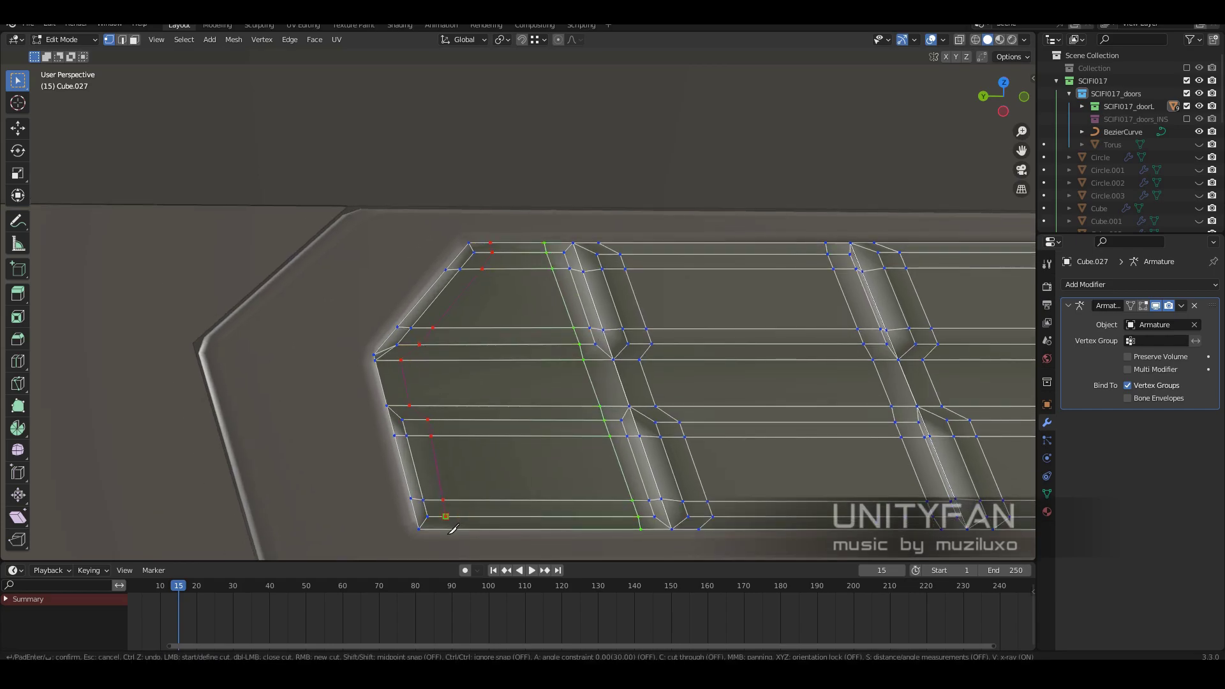
key(Return)
scroll(452, 528, down, 3)
middle_drag(452, 529, 738, 424)
scroll(680, 377, up, 4)
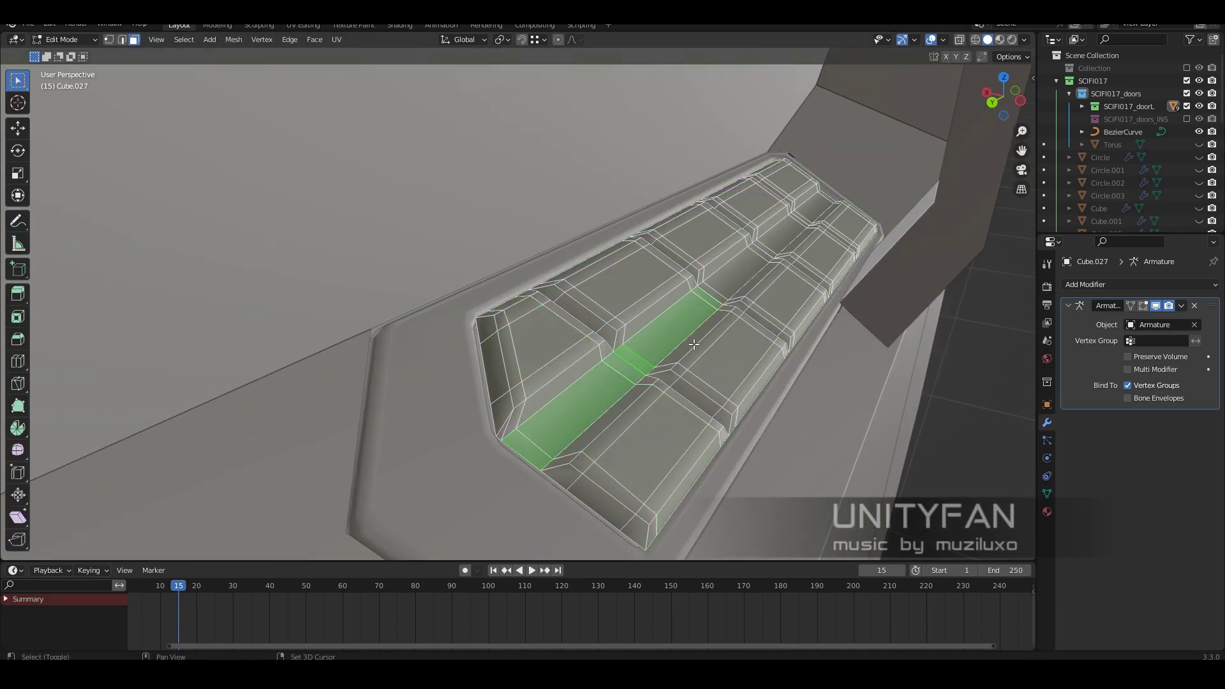
middle_drag(694, 344, 665, 295)
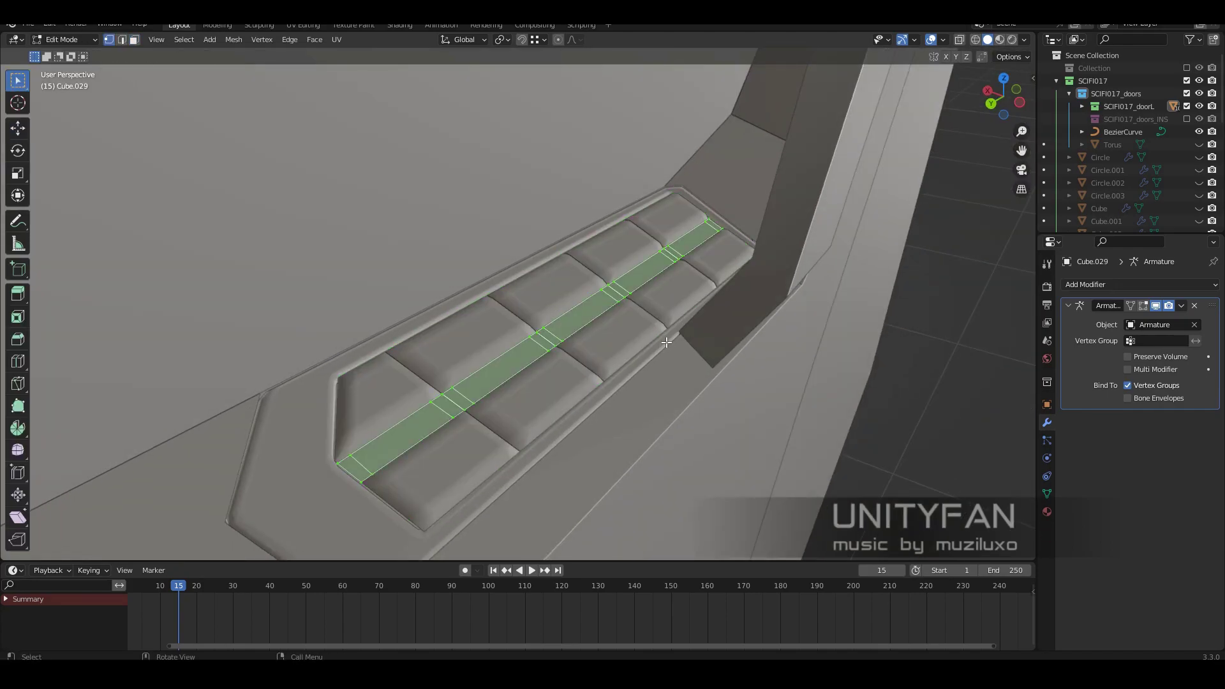
click(603, 369)
key(Tab)
mouse_move(664, 381)
middle_down()
mouse_move(652, 363)
mouse_move(504, 416)
mouse_move(530, 407)
middle_up()
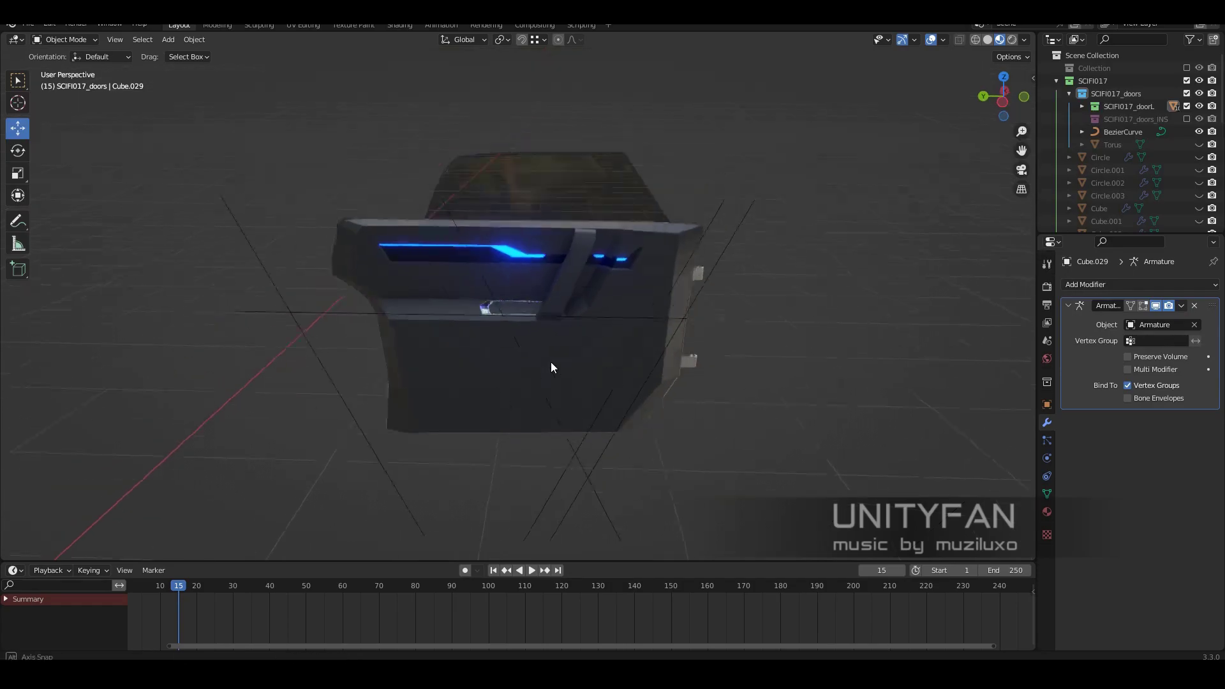
Step: Duplicate a button face on the panel and assign it the glowing light_blue material
click(607, 366)
key(KP_Decimal)
key(Tab)
mouse_move(649, 370)
middle_down()
mouse_move(535, 380)
mouse_move(557, 357)
mouse_move(259, 134)
middle_up()
scroll(493, 384, up, 5)
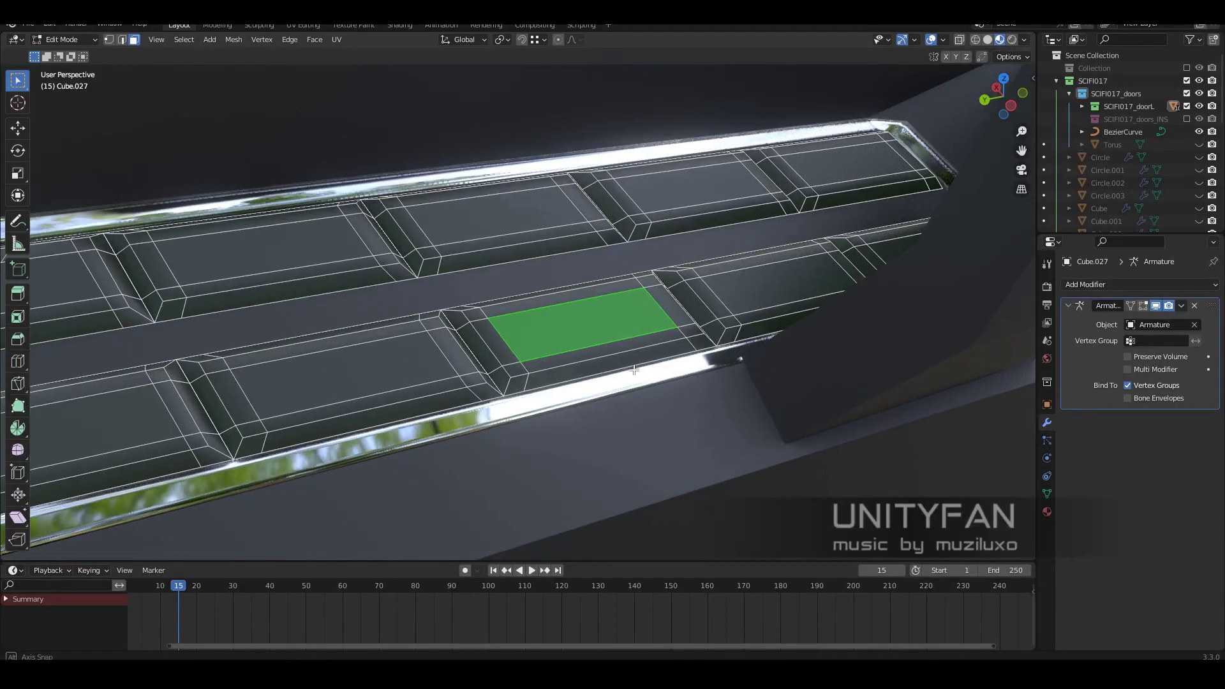
key(g)
click(673, 343)
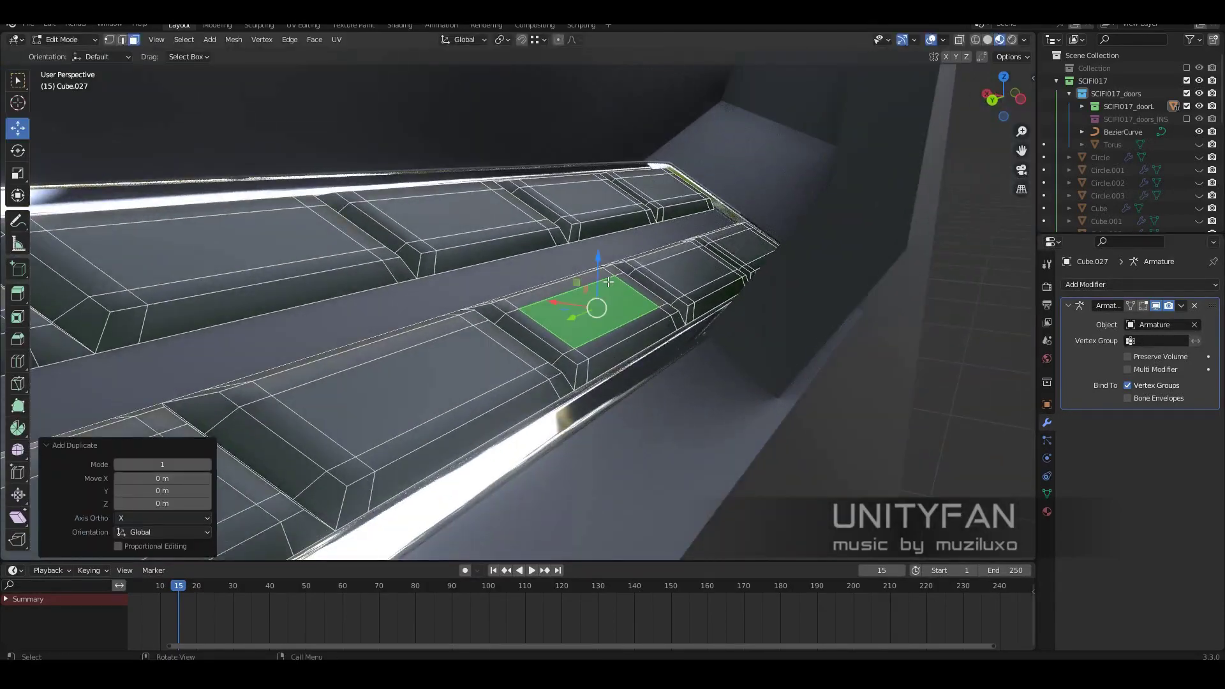
middle_drag(672, 344, 1019, 523)
click(1090, 380)
middle_drag(613, 332, 643, 350)
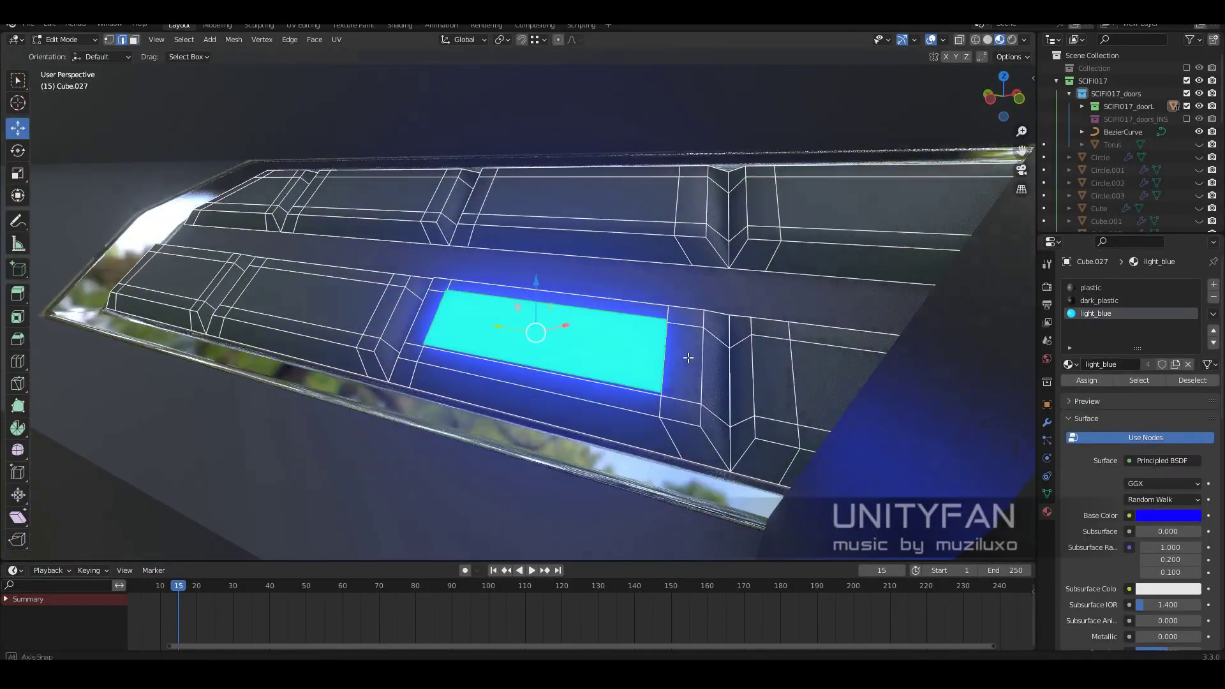
Step: Position the thin light_blue strip on its button
mouse_move(497, 334)
middle_down()
mouse_move(663, 431)
mouse_move(603, 355)
middle_up()
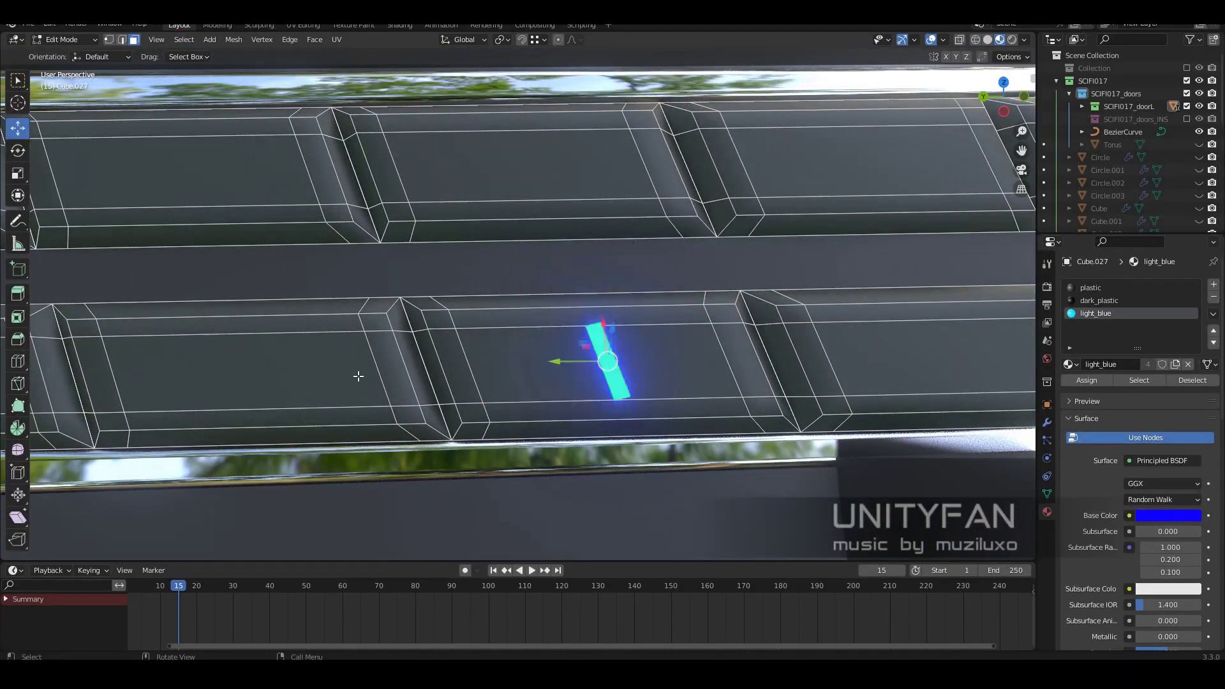
middle_drag(358, 377, 395, 460)
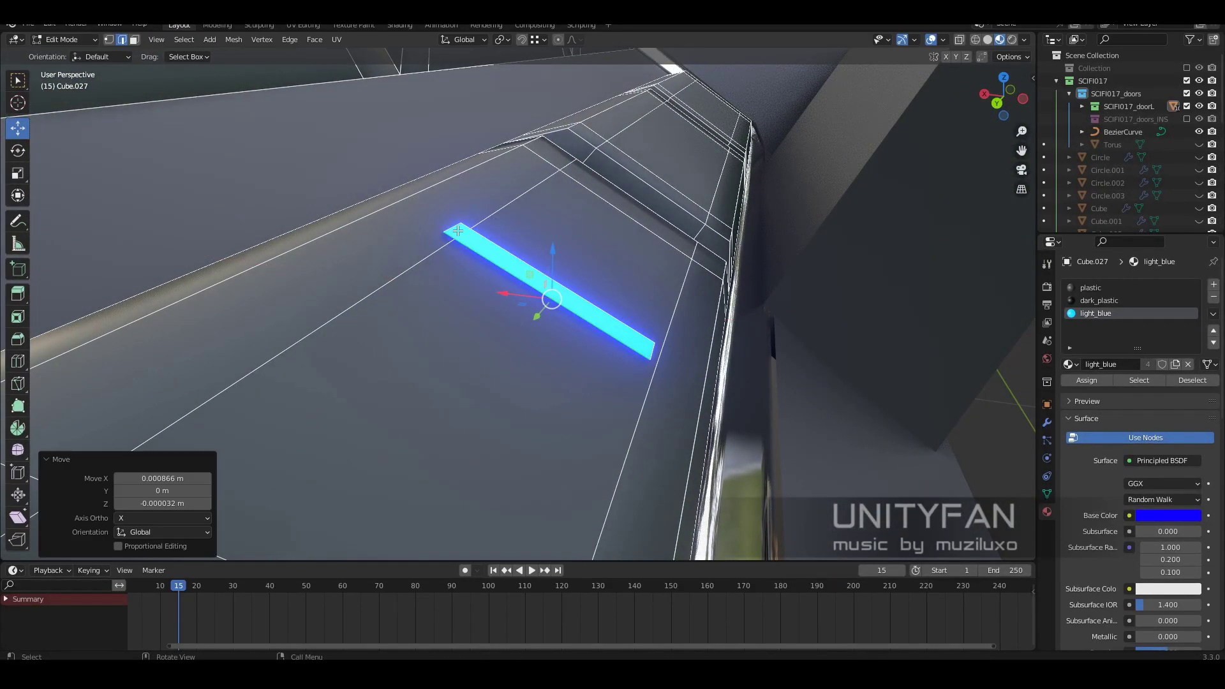
click(654, 353)
middle_drag(654, 353, 539, 361)
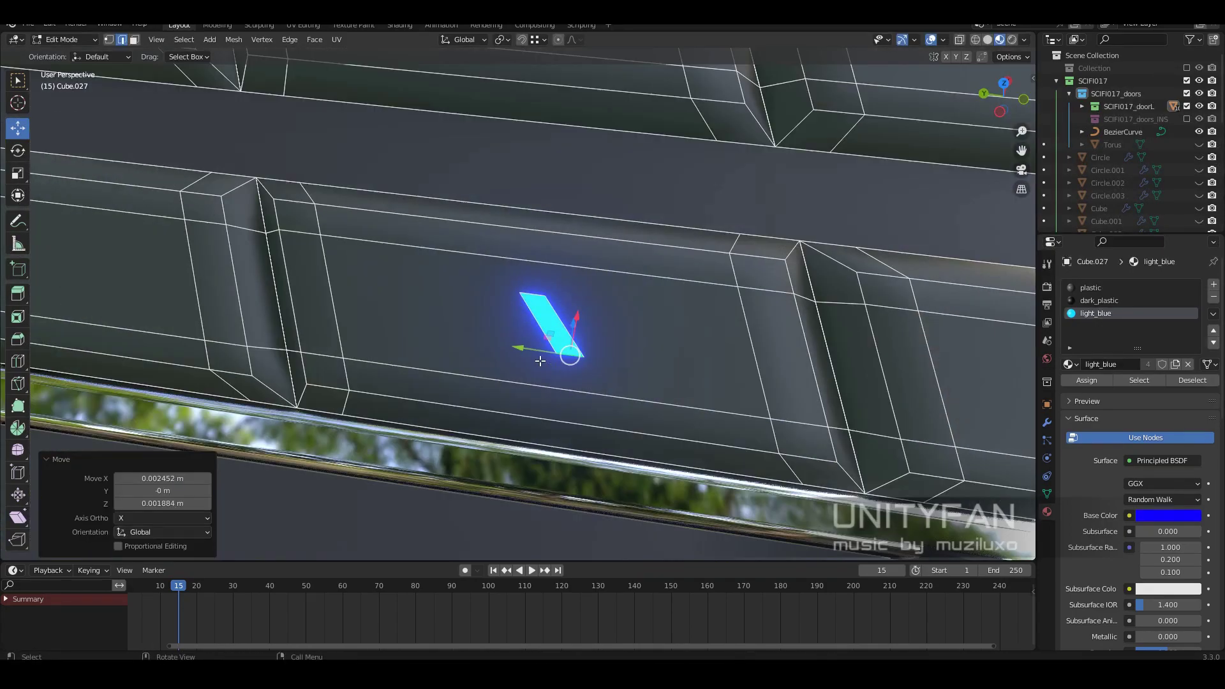
mouse_move(510, 310)
middle_down()
mouse_move(660, 335)
mouse_move(554, 335)
mouse_move(618, 336)
mouse_move(669, 363)
middle_up()
key(3)
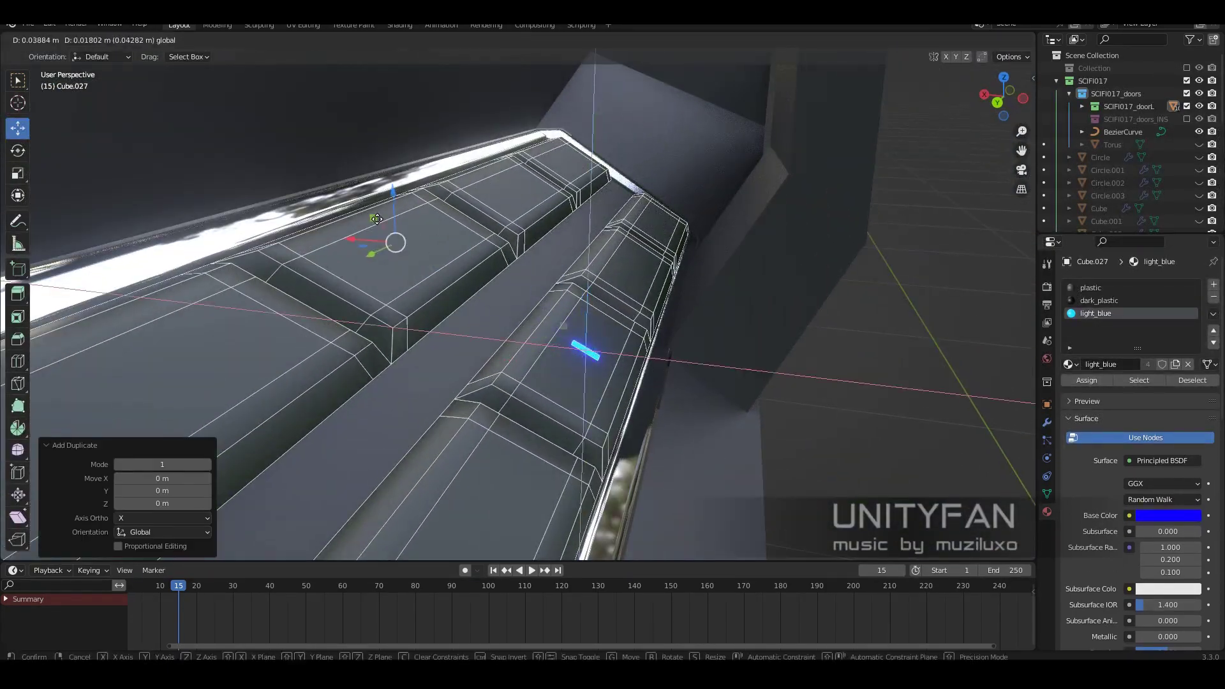
click(418, 198)
mouse_move(417, 199)
middle_down()
mouse_move(444, 265)
mouse_move(379, 413)
middle_up()
click(449, 268)
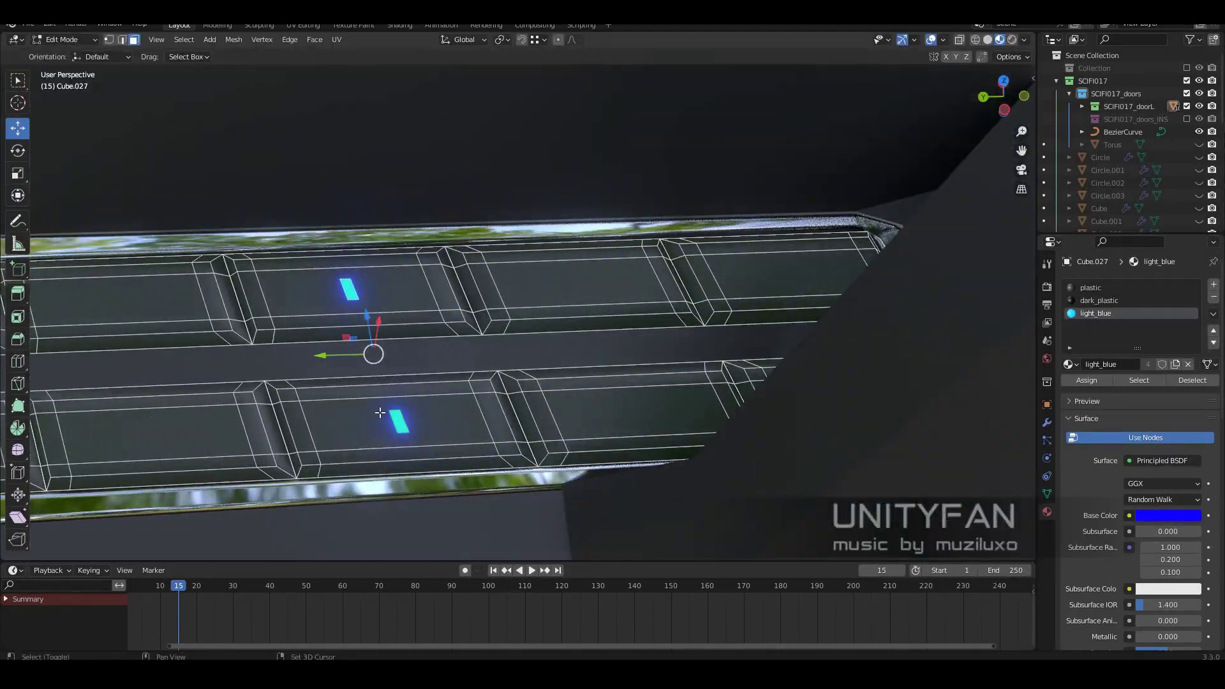
Step: Copy the light strip onto further buttons, moving the copies along Y
click(615, 407)
mouse_move(615, 407)
middle_down()
mouse_move(530, 373)
mouse_move(496, 400)
middle_up()
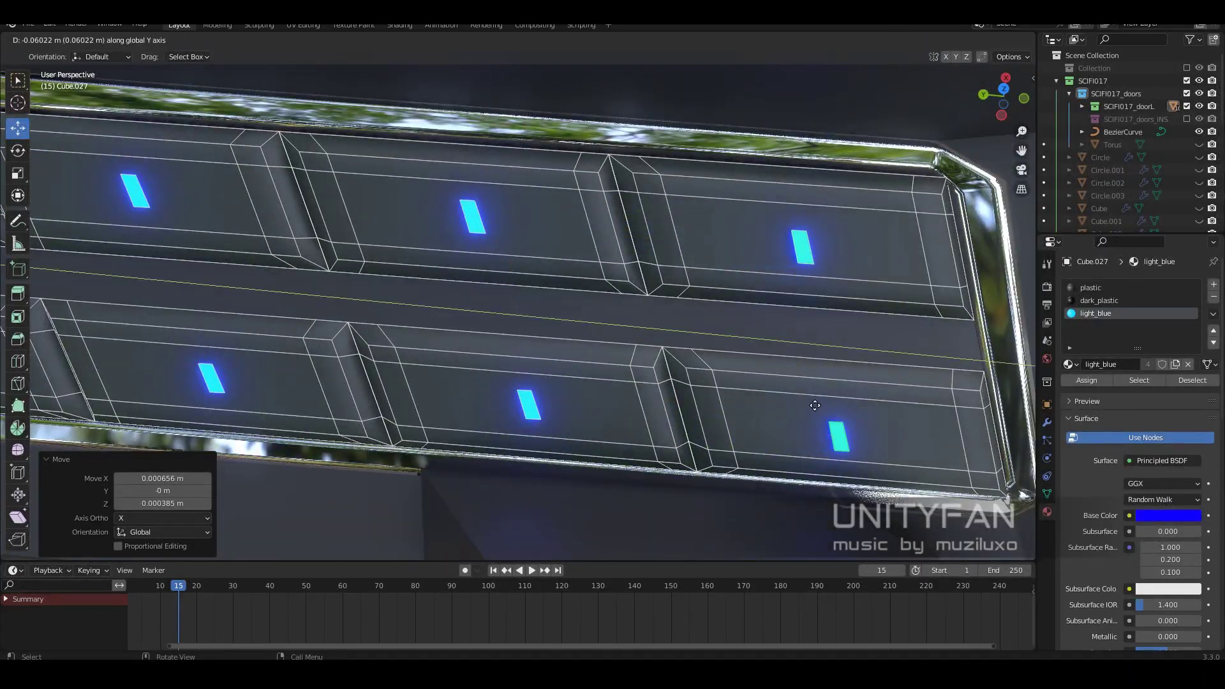
click(814, 406)
mouse_move(815, 406)
middle_down()
mouse_move(596, 435)
mouse_move(613, 340)
middle_up()
click(577, 436)
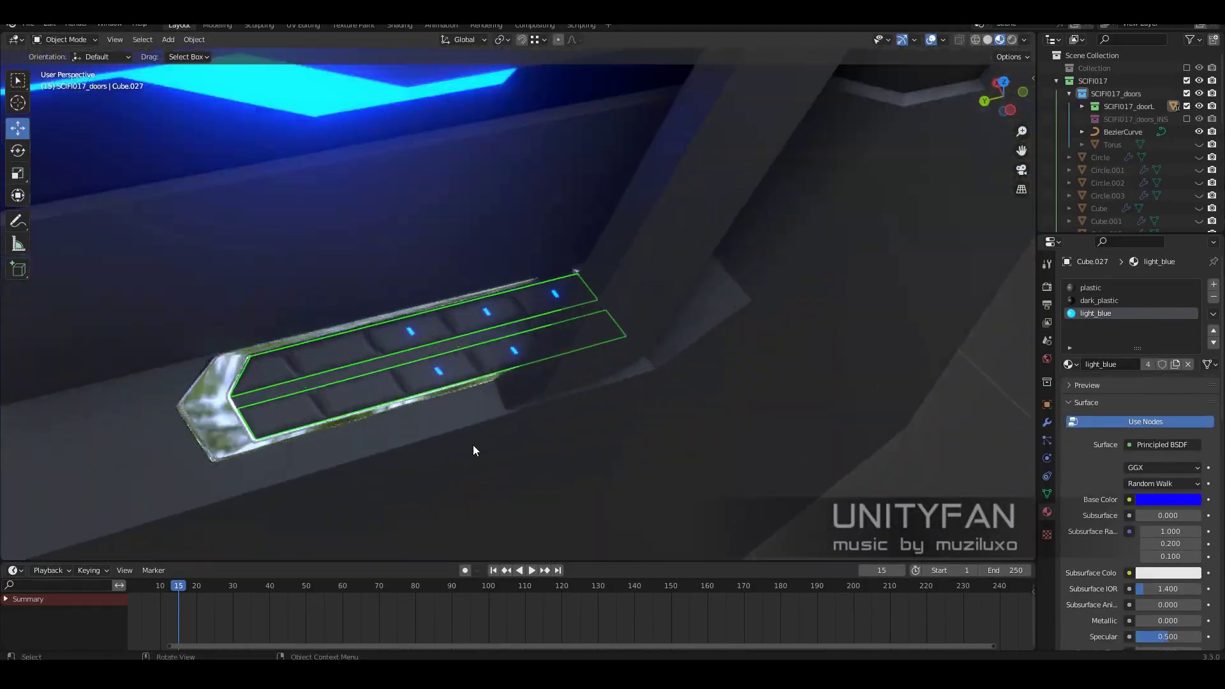
key(Escape)
key(shift+d)
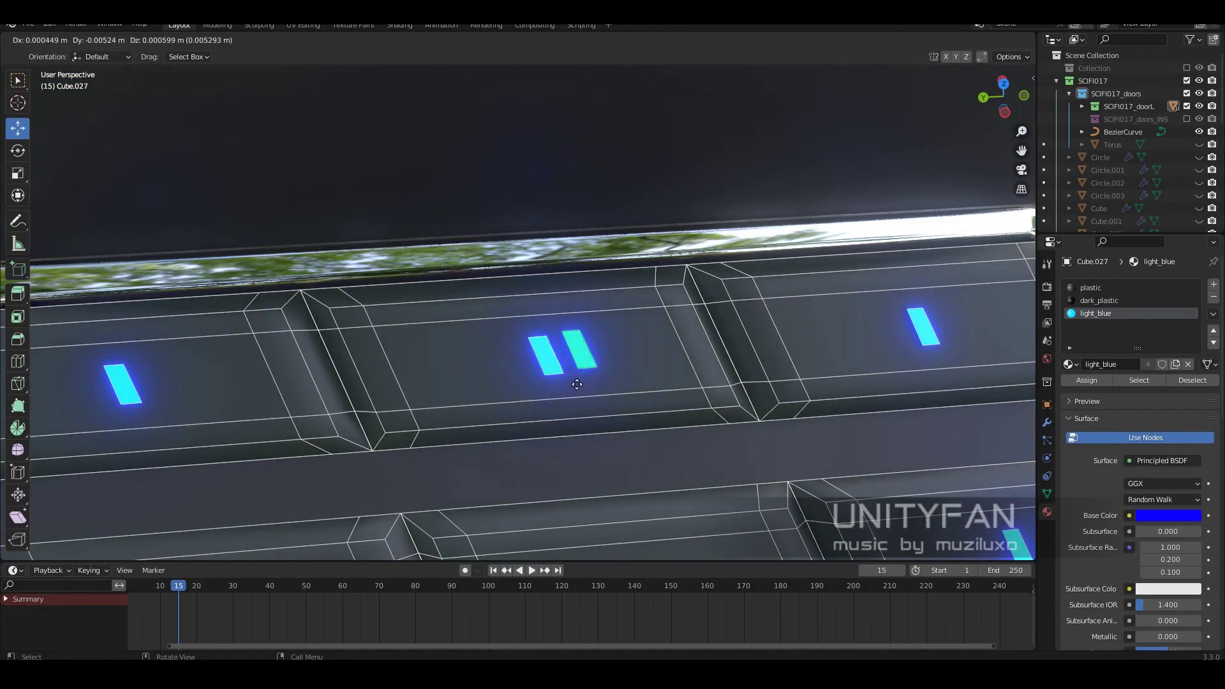
click(506, 378)
mouse_move(506, 377)
middle_down()
mouse_move(640, 371)
mouse_move(663, 444)
mouse_move(548, 353)
mouse_move(557, 378)
middle_up()
click(548, 351)
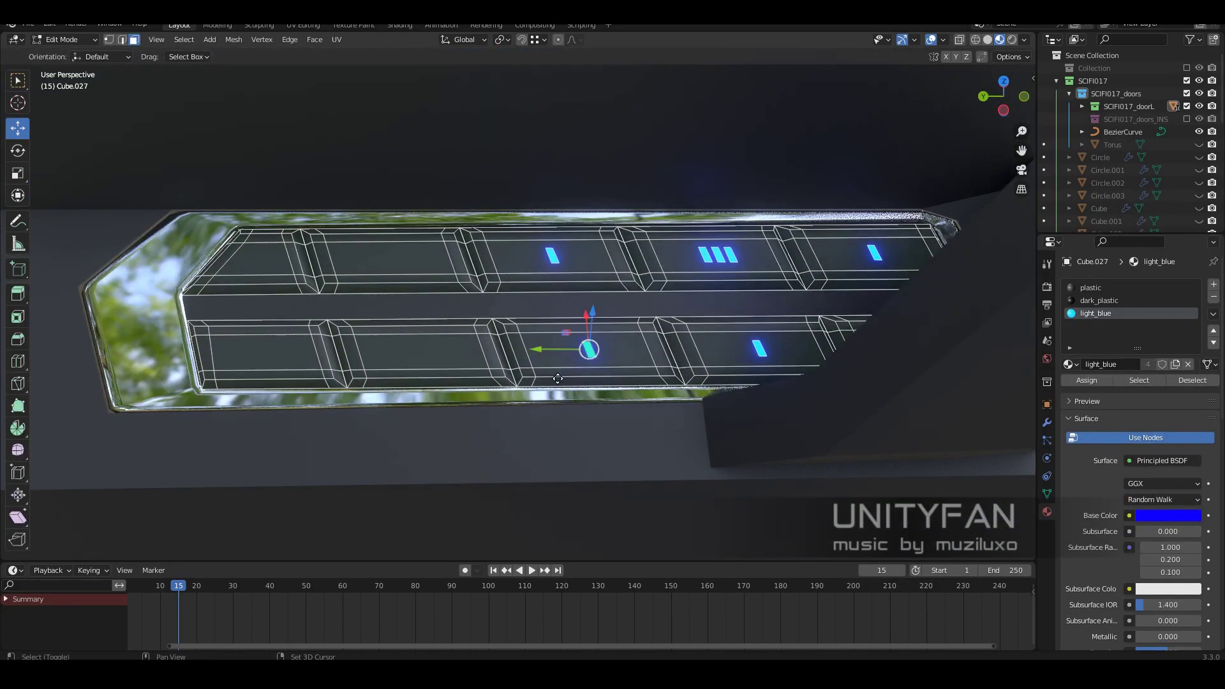
click(276, 378)
mouse_move(276, 378)
middle_down()
mouse_move(481, 337)
mouse_move(357, 294)
mouse_move(447, 357)
mouse_move(430, 385)
middle_up()
key(g)
key(y)
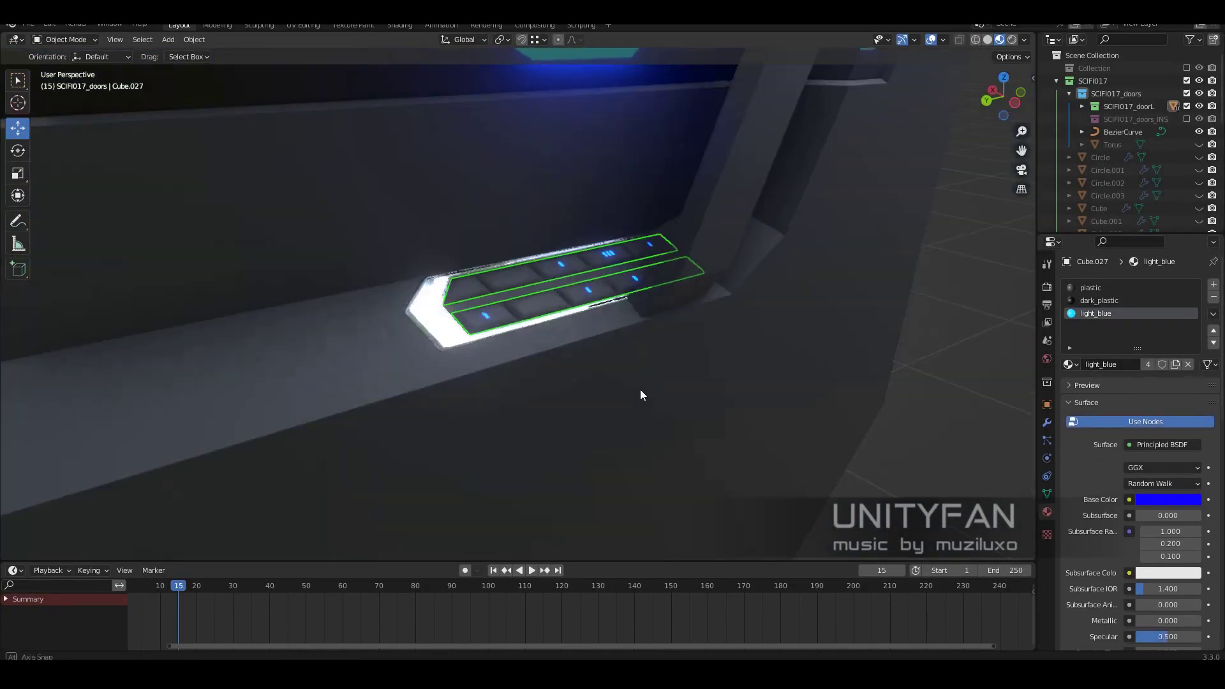
Step: Select the door trim and orbit to a frontal view to check the lights
mouse_move(640, 395)
middle_down()
mouse_move(712, 441)
mouse_move(625, 443)
middle_up()
click(530, 396)
middle_drag(530, 397, 575, 383)
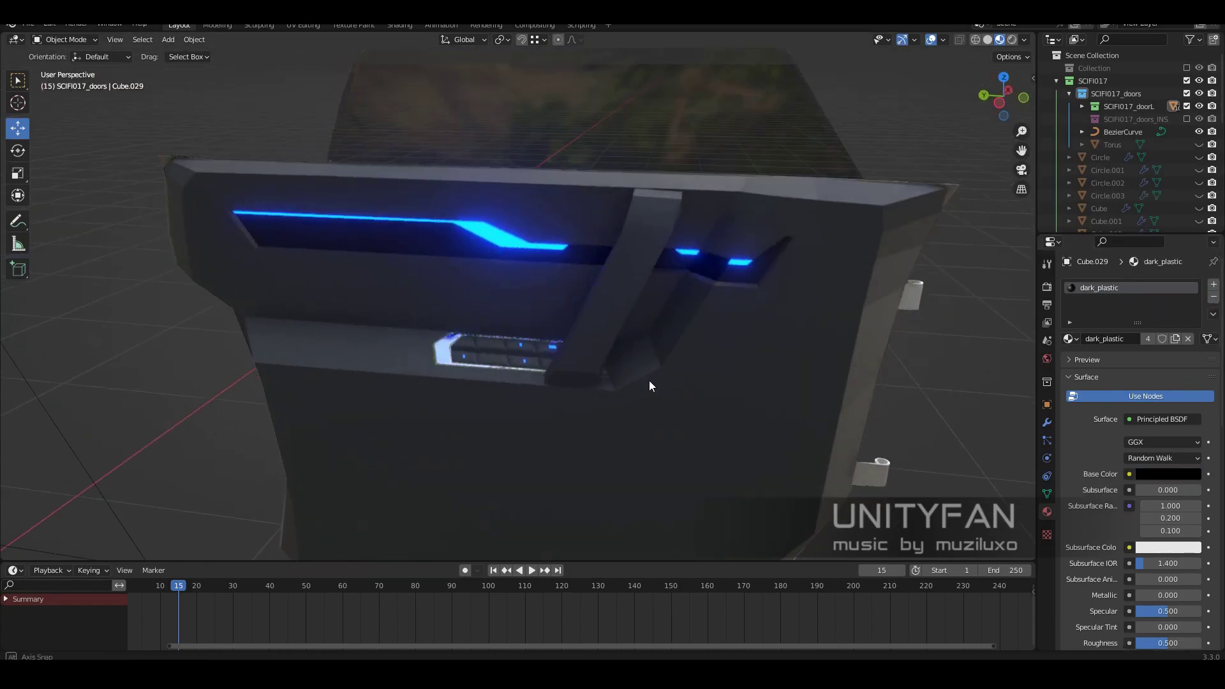
mouse_move(649, 381)
middle_down()
mouse_move(645, 395)
mouse_move(645, 369)
mouse_move(733, 371)
mouse_move(587, 359)
middle_up()
Step: Select the door panel and its neighbouring piece, entering and leaving their mesh editing
click(696, 375)
key(Tab)
key(Tab)
click(576, 396)
key(Tab)
scroll(666, 345, up, 3)
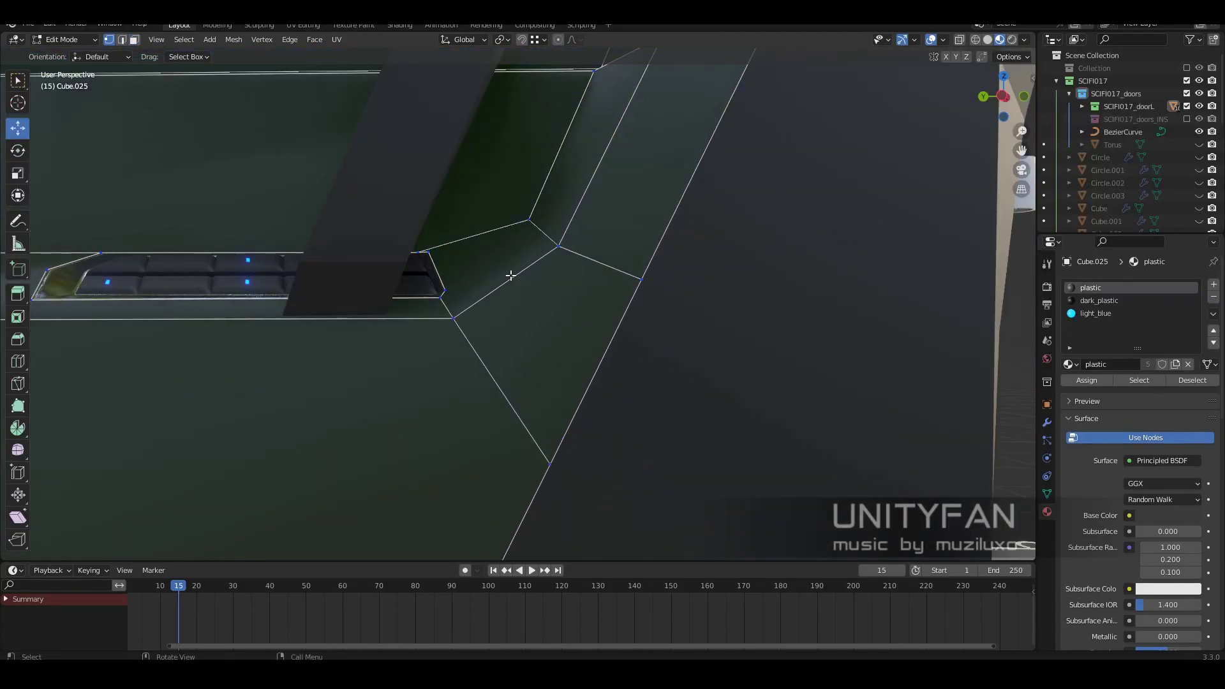
Step: In side orthographic view, nudge the chrome frame's vertices slightly along the X axis
key(ctrl+KP_3)
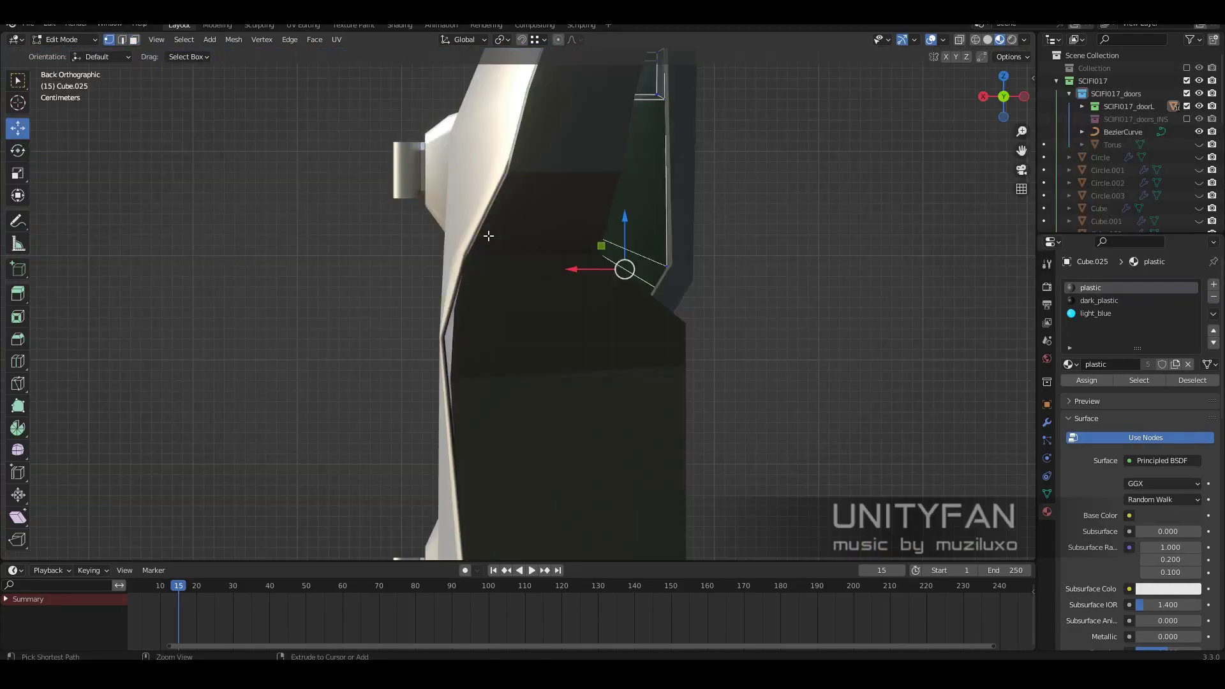
key(g)
key(x)
click(523, 275)
mouse_move(523, 274)
middle_down()
mouse_move(507, 303)
mouse_move(455, 222)
mouse_move(426, 368)
middle_up()
scroll(506, 304, up, 3)
click(449, 248)
Step: Finish the frame's corner move using see-through wireframe shading, then return to solid shading
key(shift+z)
scroll(520, 369, up, 4)
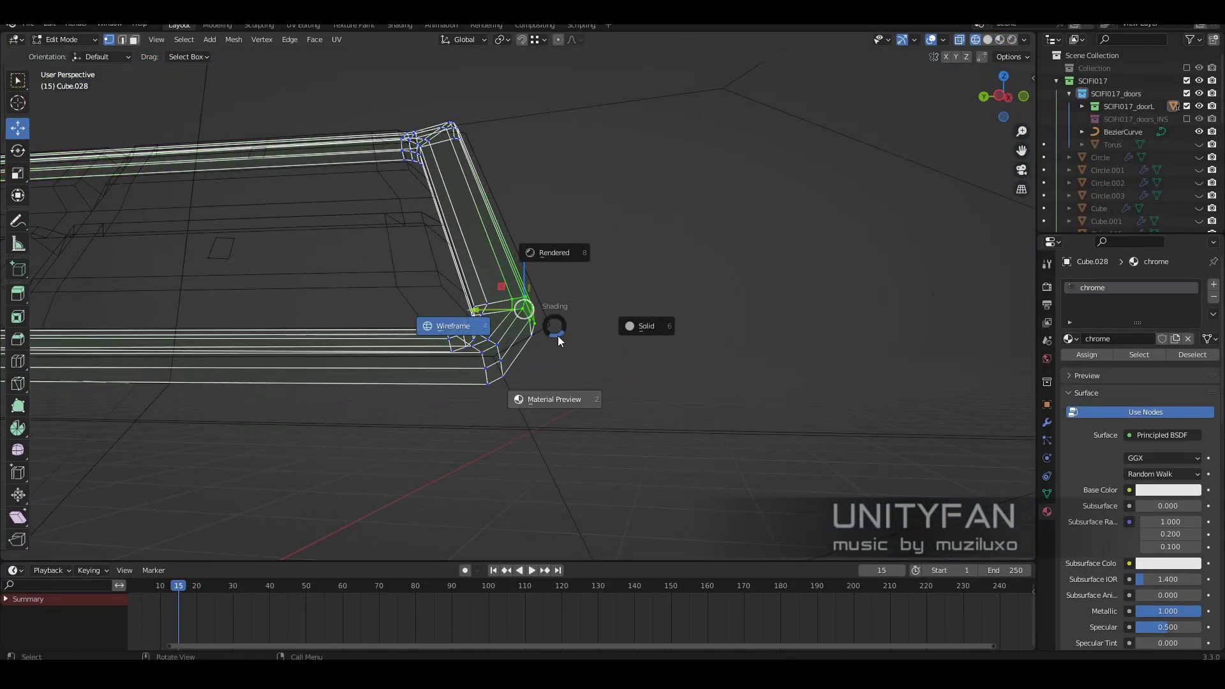
click(530, 324)
key(shift+z)
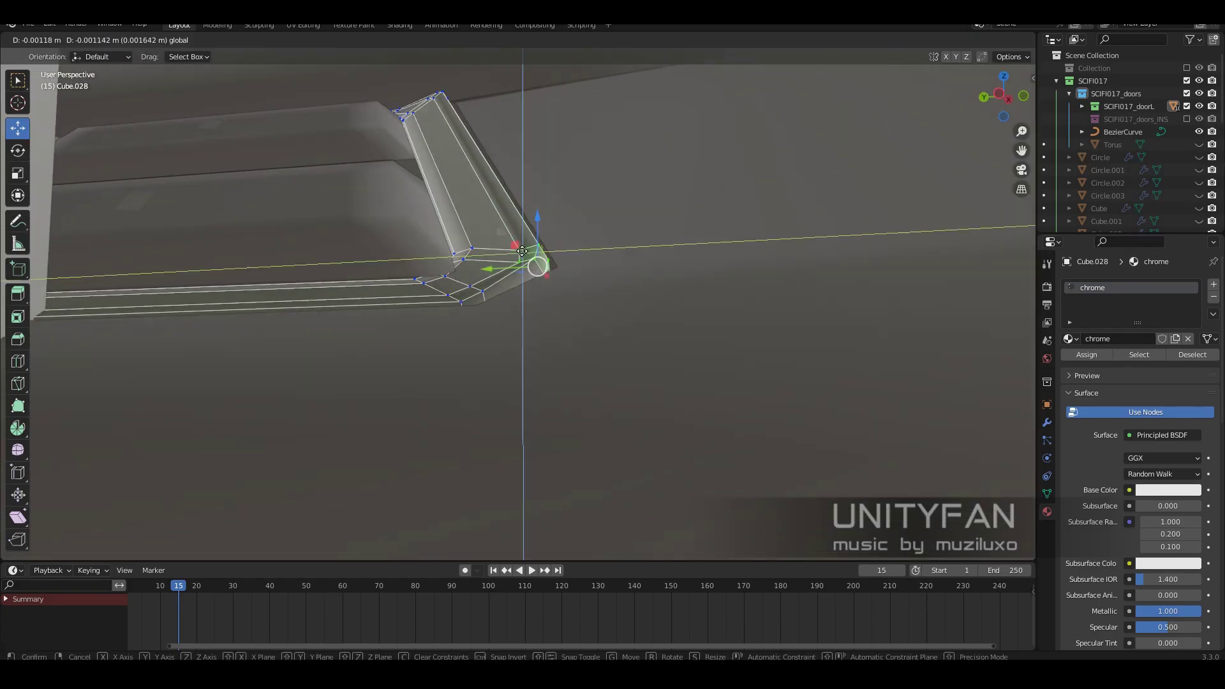
key(z)
click(463, 297)
key(shift+z)
key(g)
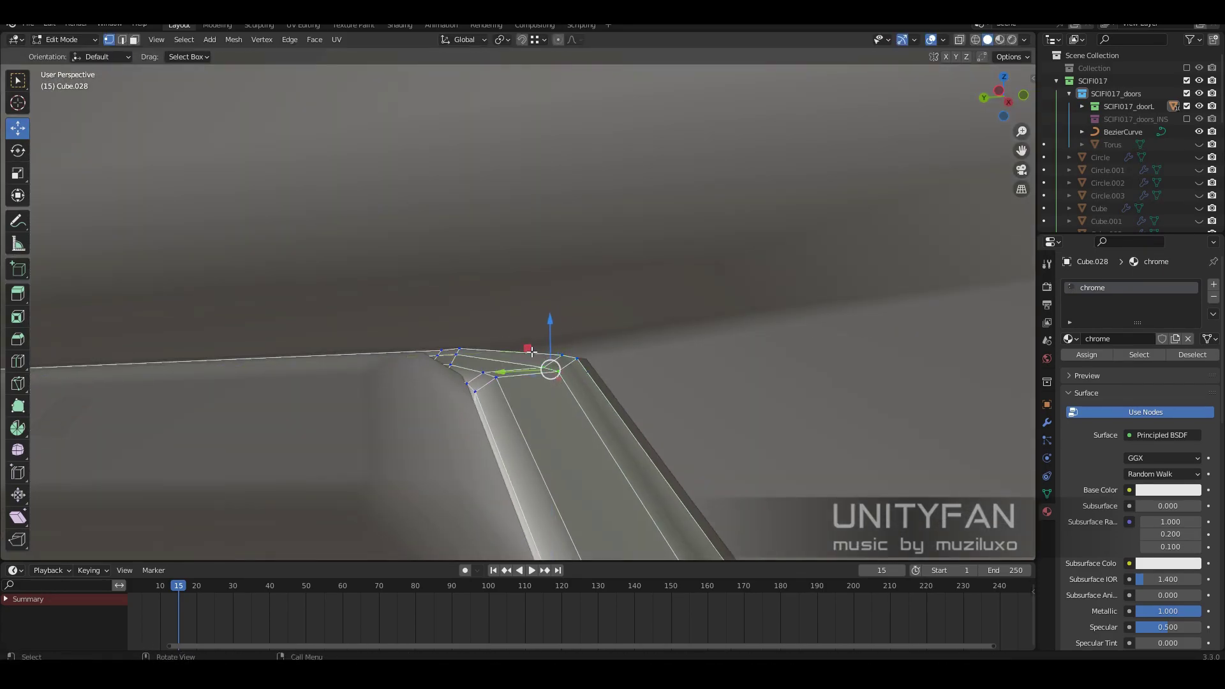
scroll(532, 352, down, 3)
mouse_move(531, 352)
middle_down()
mouse_move(562, 370)
mouse_move(486, 387)
mouse_move(555, 409)
middle_up()
Step: In face mode on Cube.025, select the groove's angled end face and long strip
key(alt+q)
scroll(555, 408, up, 2)
key(3)
click(561, 414)
scroll(619, 275, up, 2)
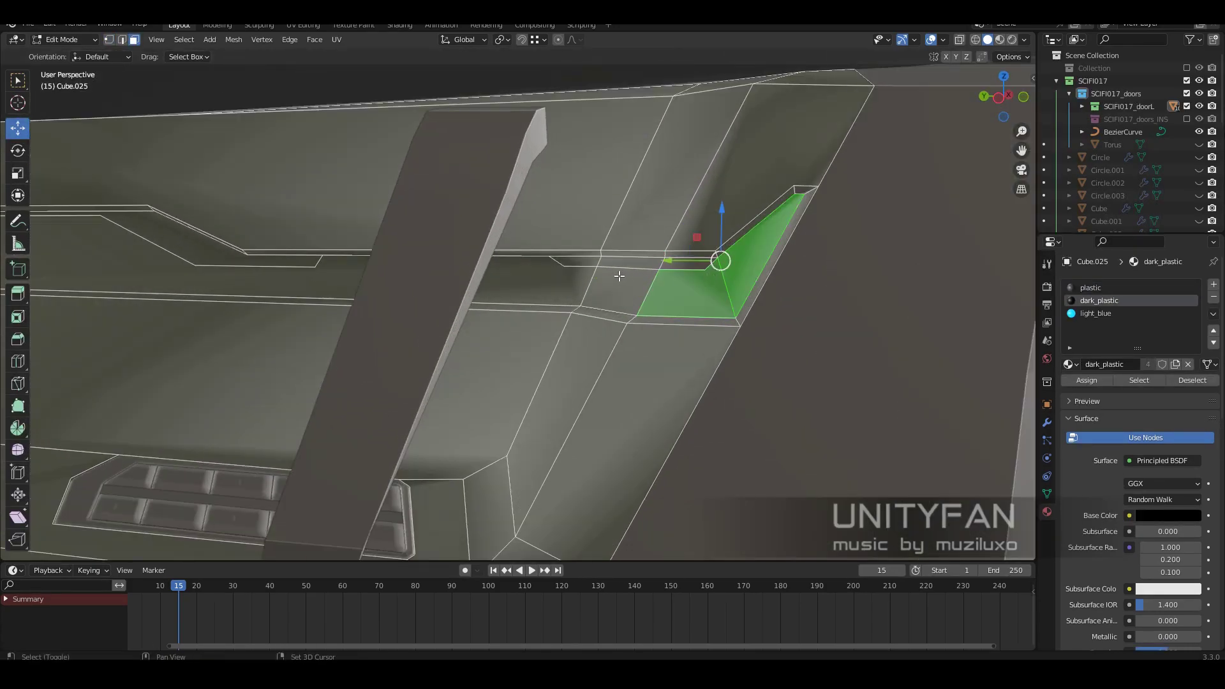
alt+click(619, 275)
mouse_move(619, 276)
middle_down()
mouse_move(574, 332)
mouse_move(638, 338)
middle_up()
scroll(701, 341, down, 2)
Step: Extend the groove face selection past the handle, then re-enter the door panel's mesh
middle_drag(714, 342, 522, 377)
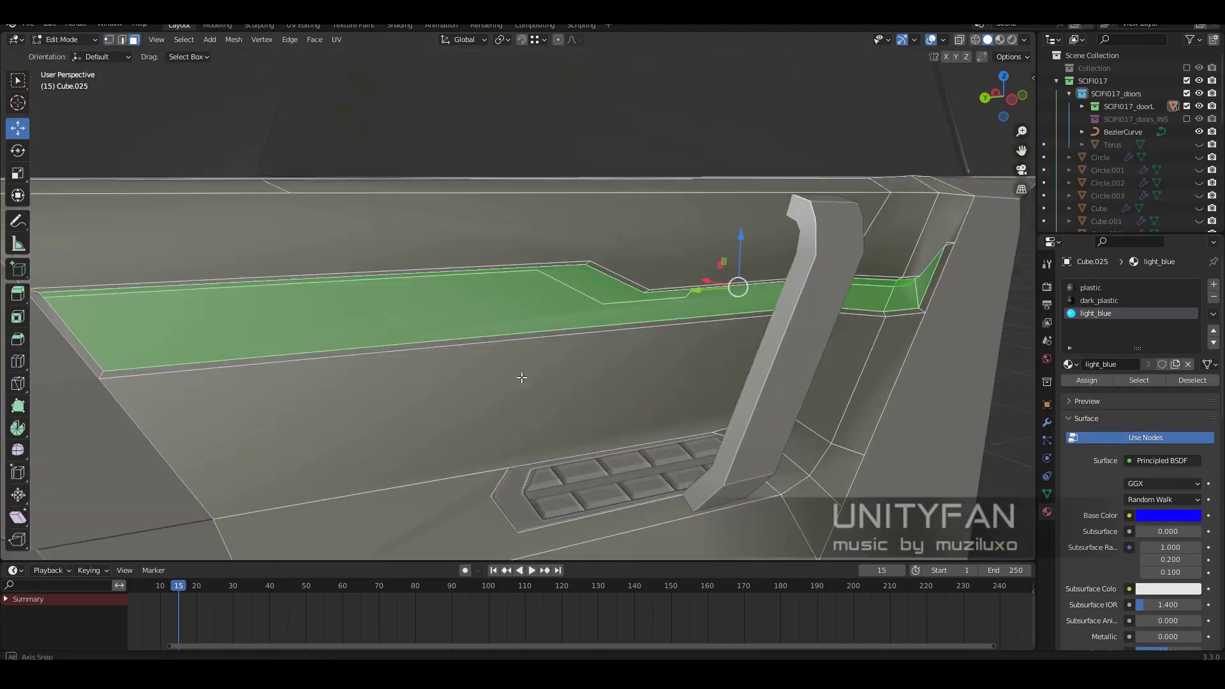
scroll(522, 377, up, 3)
ctrl+click(391, 342)
scroll(391, 342, down, 3)
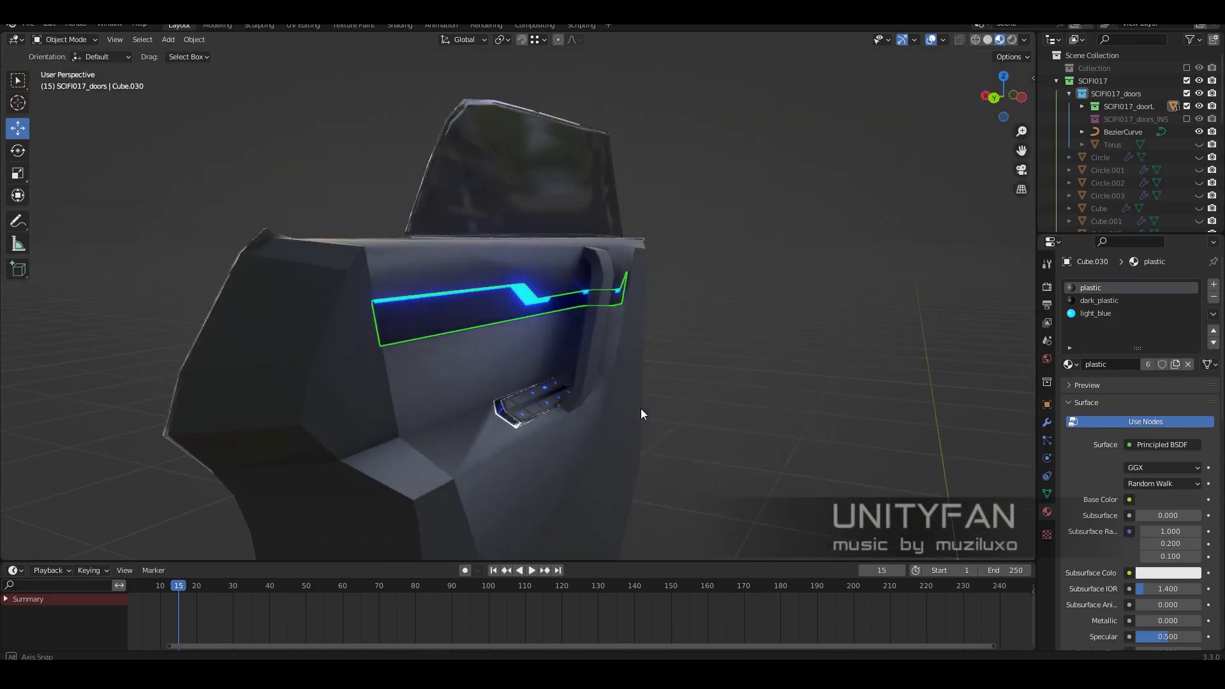
mouse_move(640, 409)
middle_down()
mouse_move(667, 368)
mouse_move(670, 407)
mouse_move(637, 386)
mouse_move(625, 409)
middle_up()
click(659, 403)
key(Tab)
scroll(638, 396, up, 2)
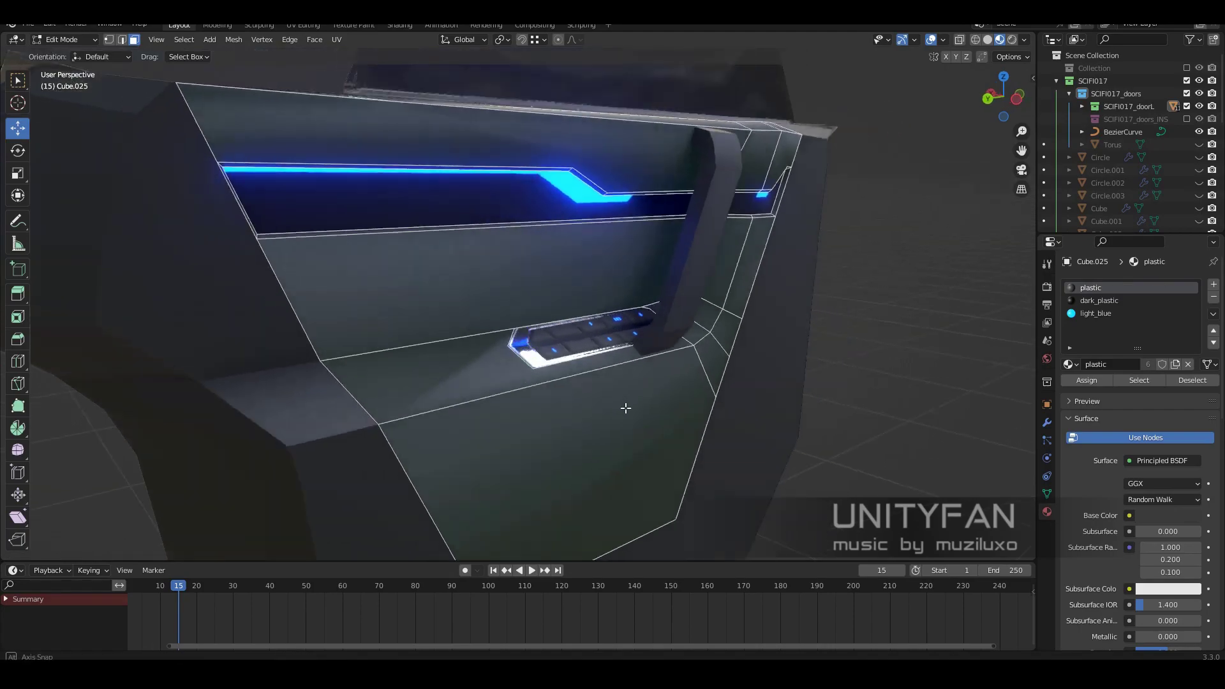
Step: Move an edge path near the panel's lower-right corner slightly along the X axis
scroll(215, 167, down, 3)
mouse_move(215, 168)
middle_down()
mouse_move(396, 383)
mouse_move(509, 399)
mouse_move(599, 386)
mouse_move(610, 296)
middle_up()
scroll(396, 383, up, 3)
ctrl+click(599, 385)
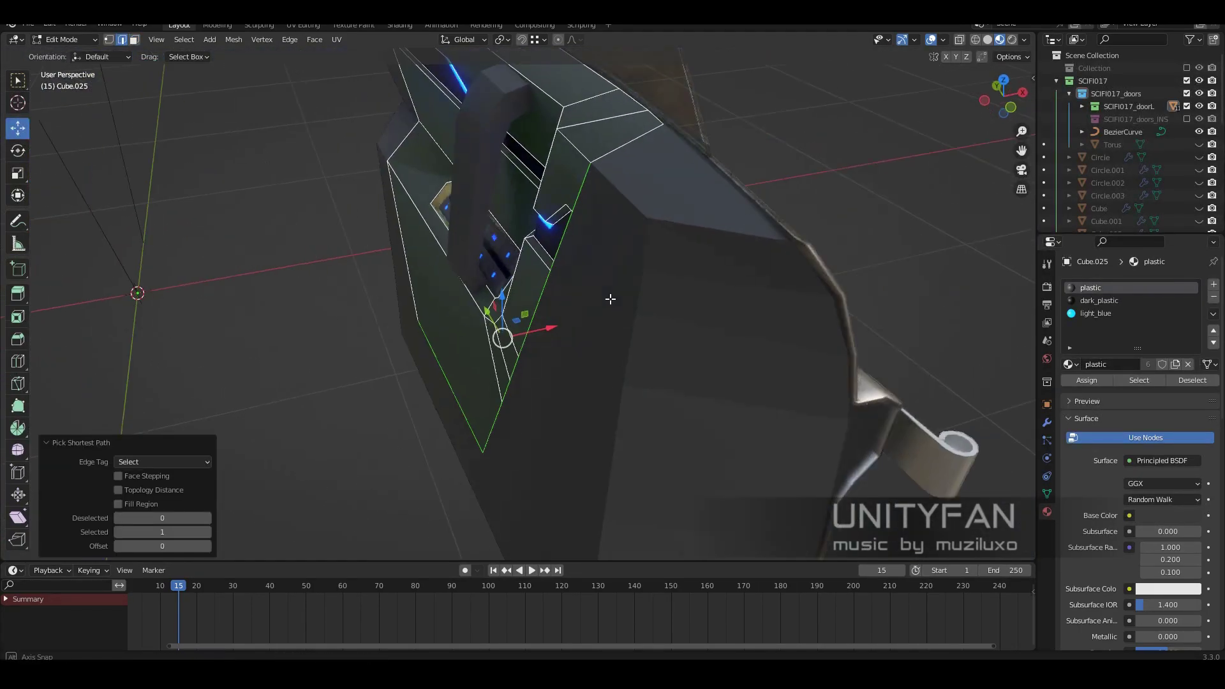
key(g)
key(x)
click(600, 347)
middle_drag(599, 347, 523, 328)
key(z)
click(536, 326)
Step: In see-through wireframe shading, merge the selected panel vertices and return to Object Mode
key(z)
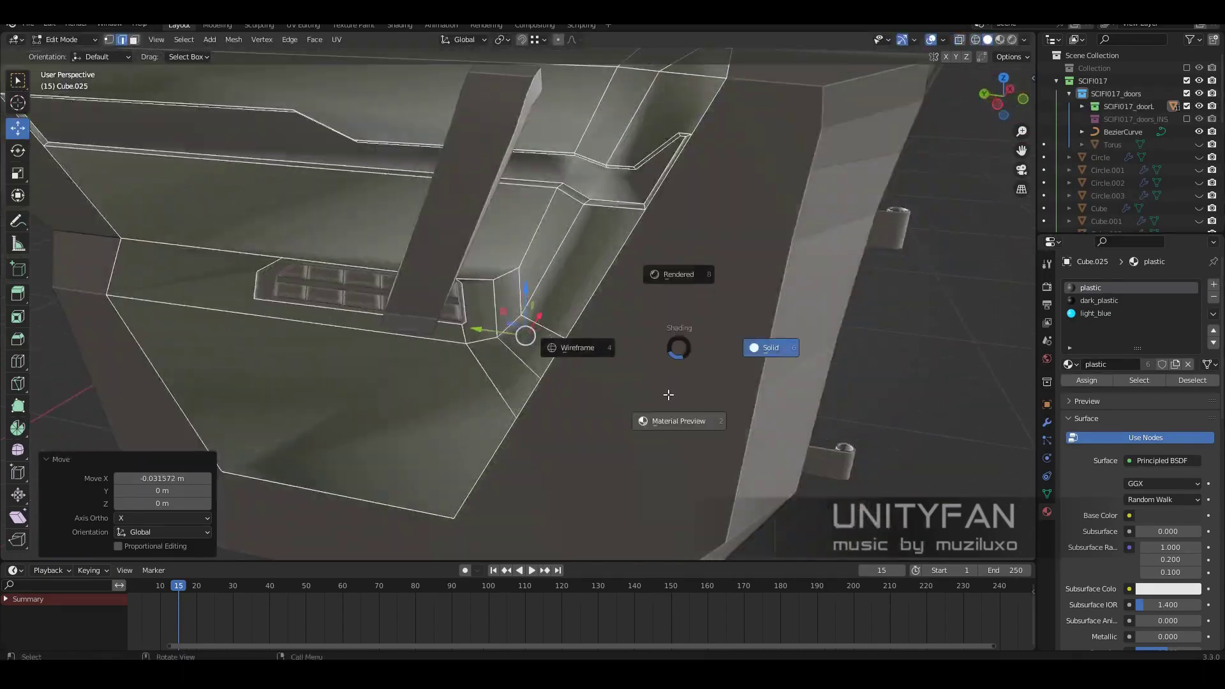
click(564, 351)
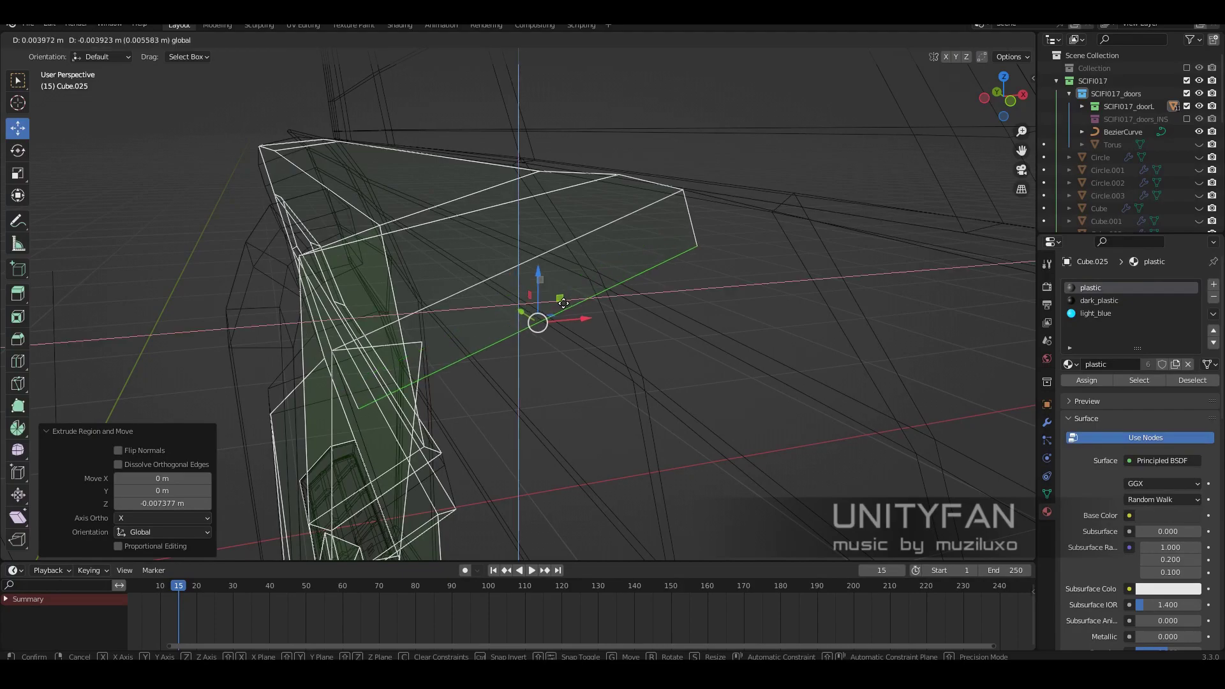
shift+click(447, 327)
key(m)
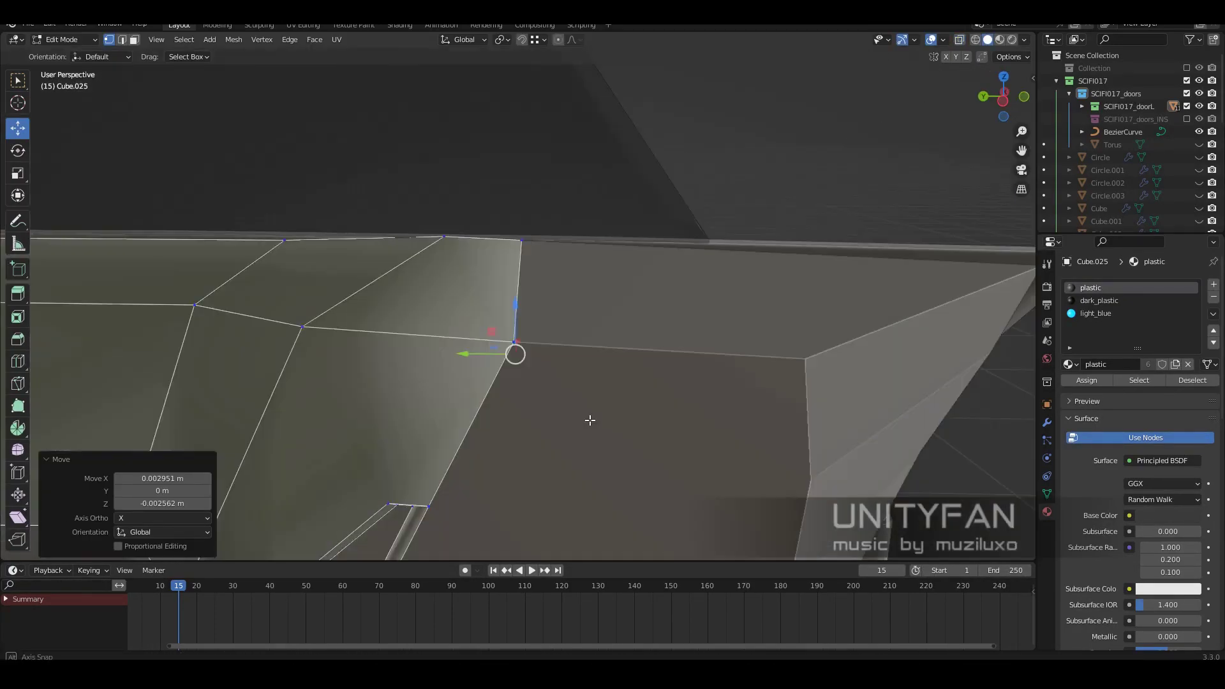
key(Tab)
Step: Switch to Material Preview, then select an edge path along the trim in wireframe
key(z)
click(611, 398)
key(Tab)
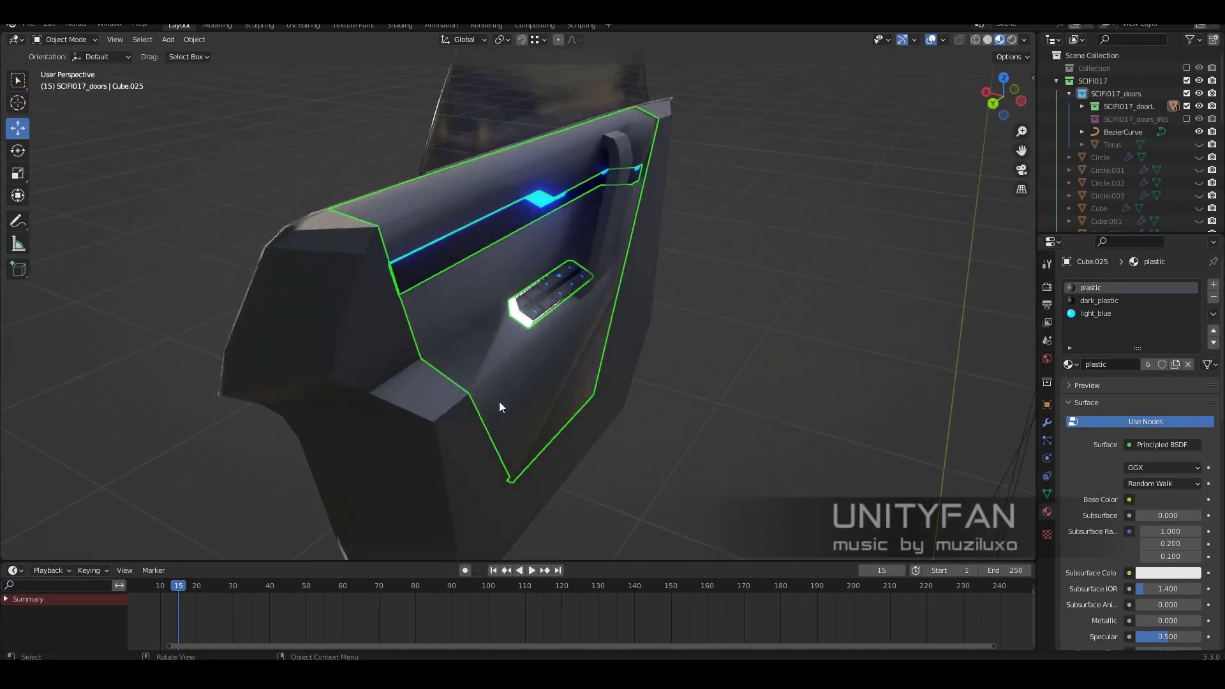
middle_drag(499, 401, 456, 345)
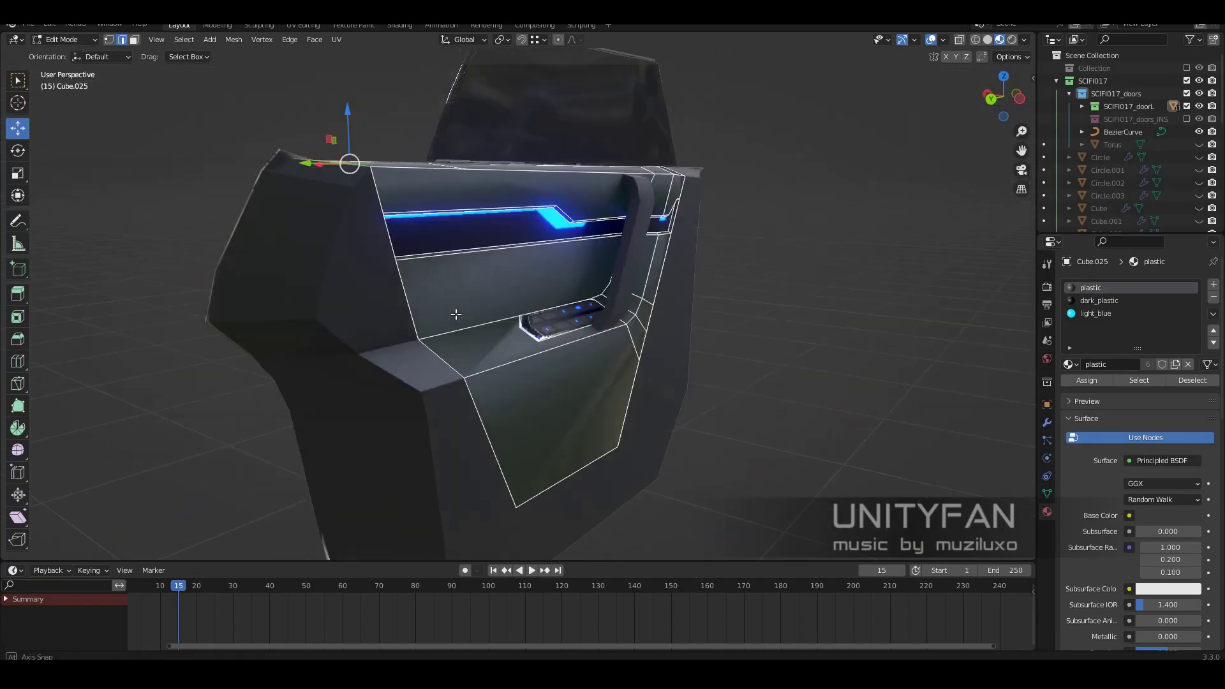
ctrl+click(458, 342)
key(shift+z)
Step: Select and move the panel's short top edge, then return to Material Preview
middle_drag(472, 191, 539, 400)
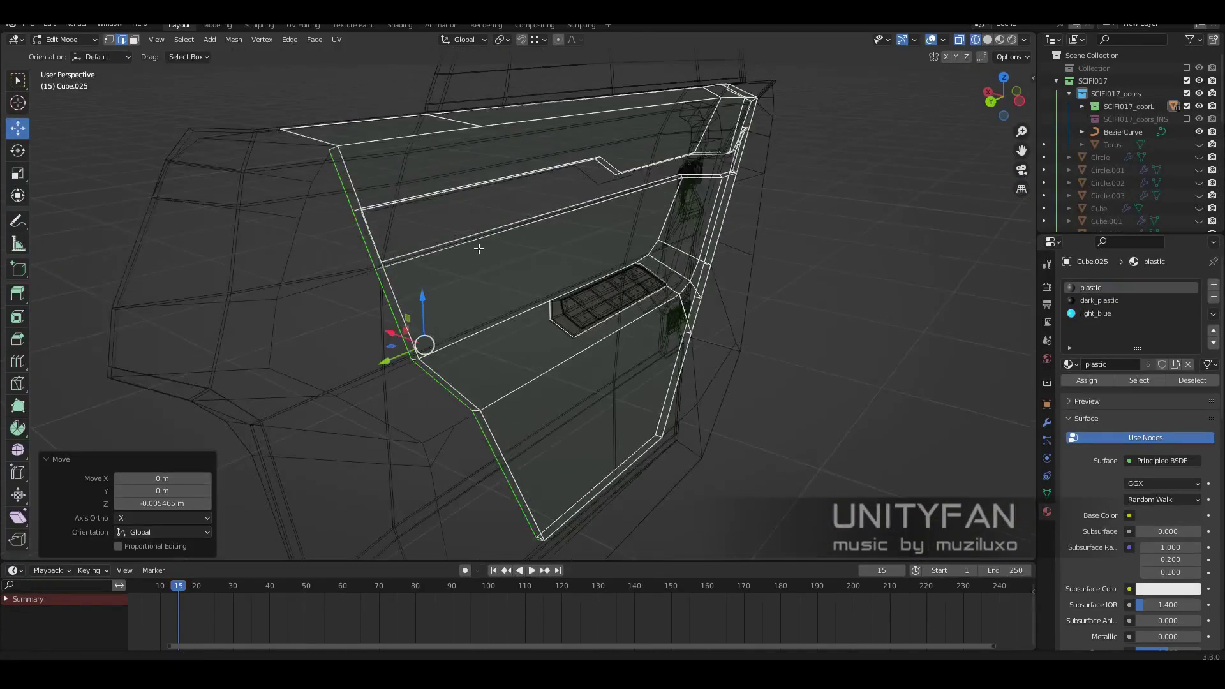
middle_drag(479, 248, 396, 198)
click(388, 192)
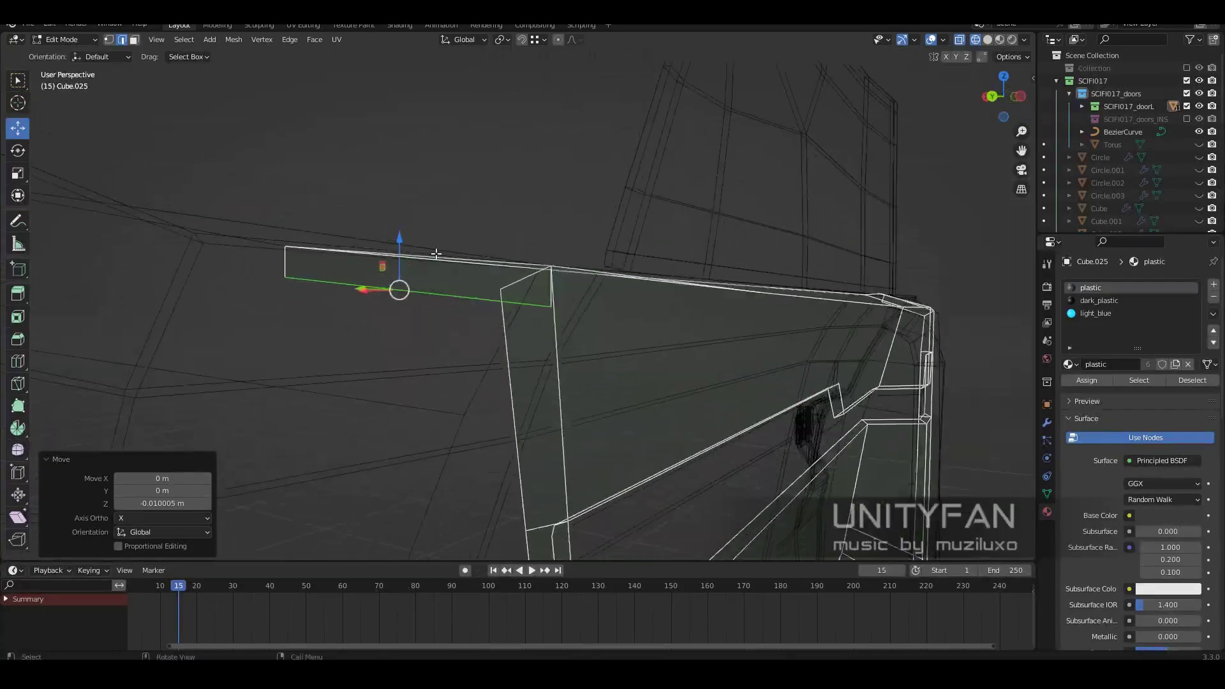
click(488, 328)
middle_drag(488, 328, 527, 309)
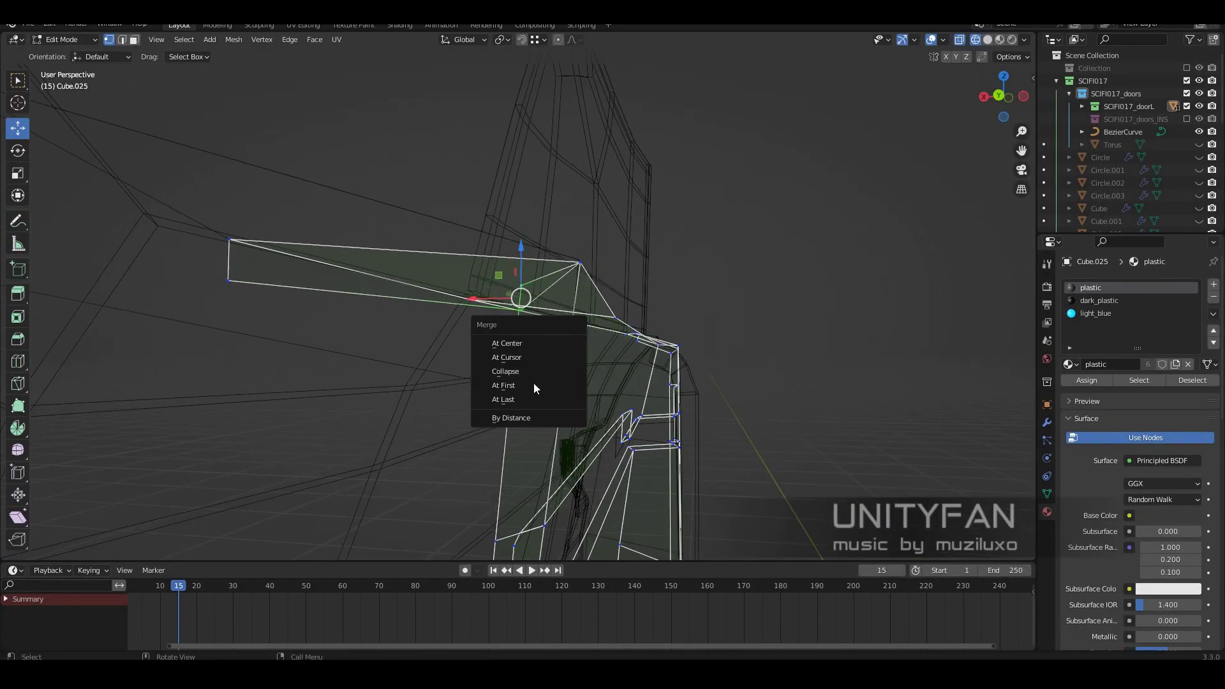
click(548, 408)
mouse_move(547, 408)
middle_down()
mouse_move(669, 415)
mouse_move(474, 275)
middle_up()
Step: Knife-cut two edges running down to the glowing light strip
scroll(530, 317, up, 3)
click(444, 319)
key(Return)
scroll(779, 331, down, 3)
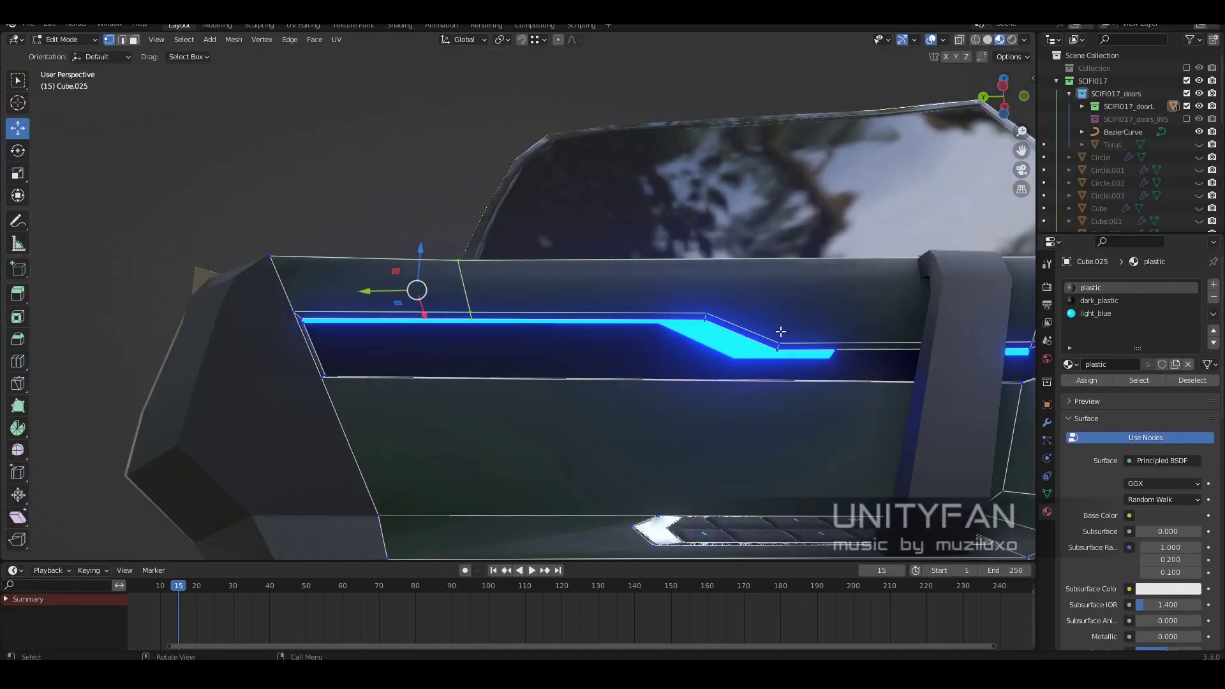
middle_drag(779, 330, 643, 370)
scroll(643, 370, up, 3)
click(567, 262)
key(Return)
Step: Add the final knife cut point and zoom out to view the whole door
scroll(567, 306, down, 3)
scroll(567, 340, up, 3)
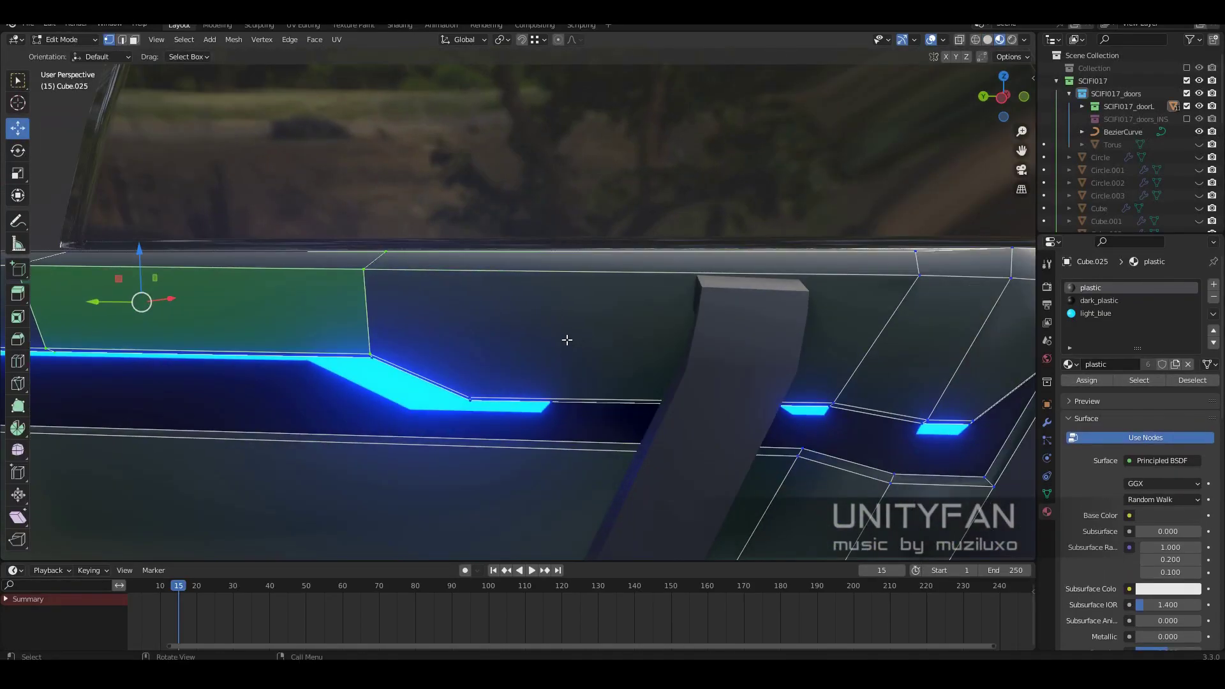
middle_drag(522, 243, 608, 400)
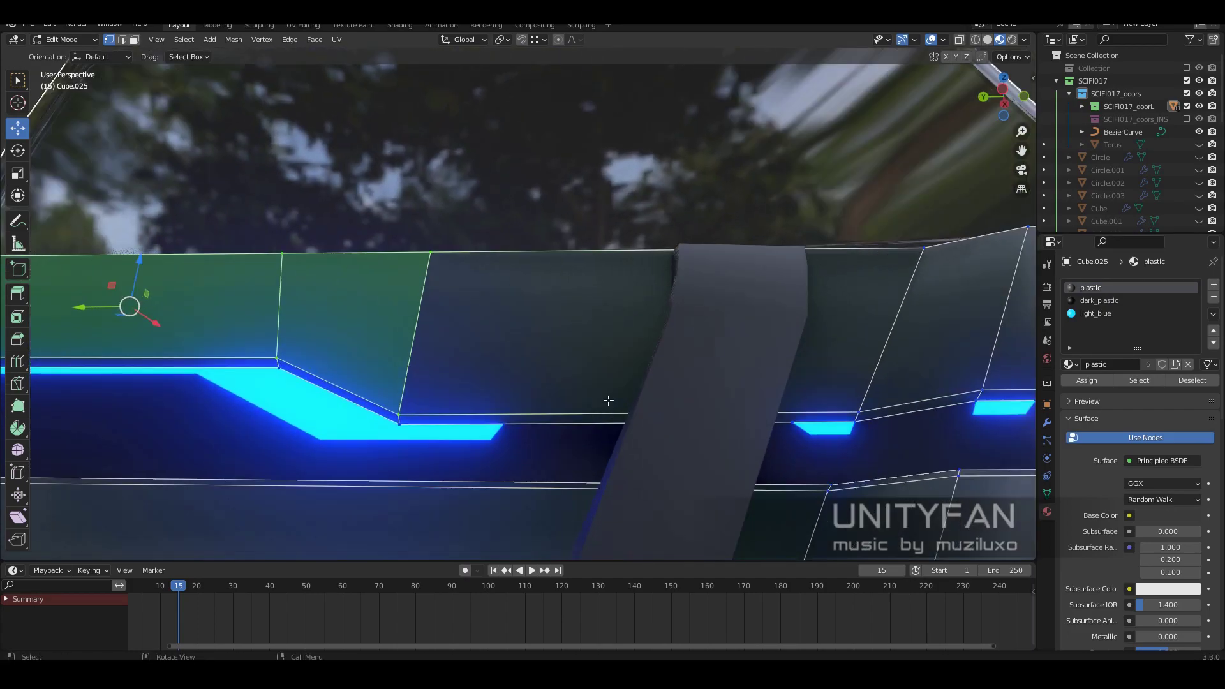
click(504, 423)
key(Return)
scroll(510, 423, down, 3)
mouse_move(574, 319)
middle_down()
mouse_move(704, 319)
mouse_move(459, 301)
middle_up()
scroll(493, 354, down, 3)
scroll(492, 355, up, 3)
middle_drag(493, 355, 208, 102)
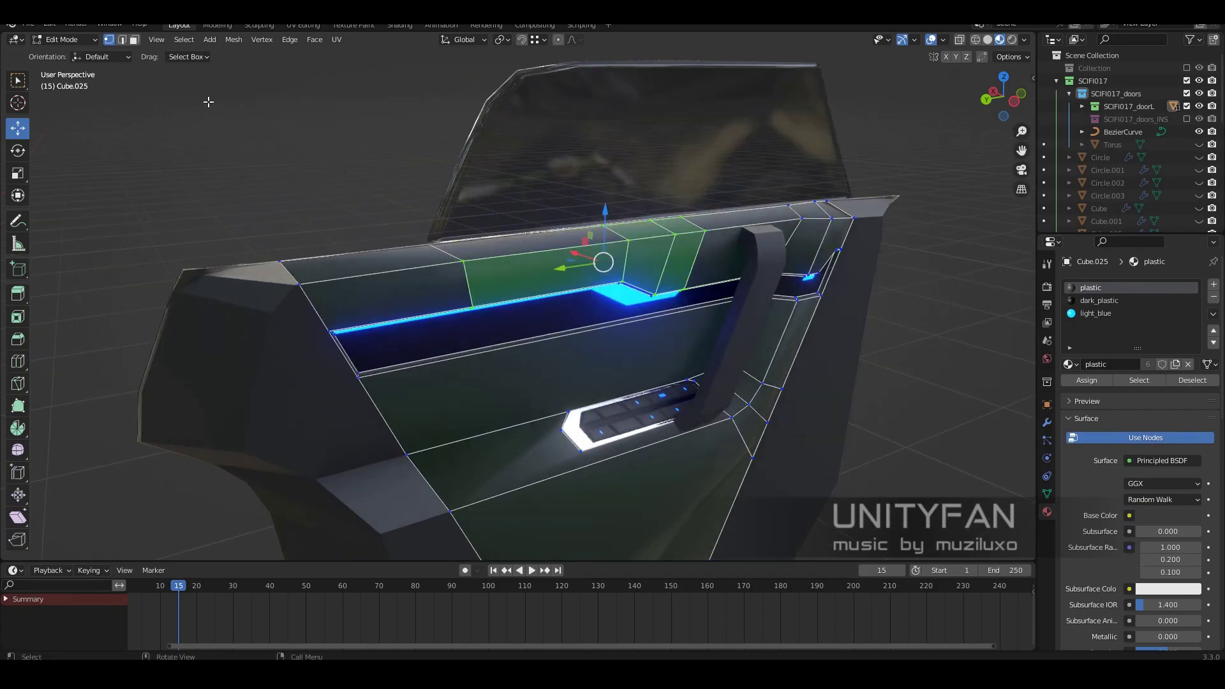
Step: Inspect the door's top edge loop from the side, then deselect all in vertex mode
alt+click(355, 283)
middle_drag(354, 282, 565, 354)
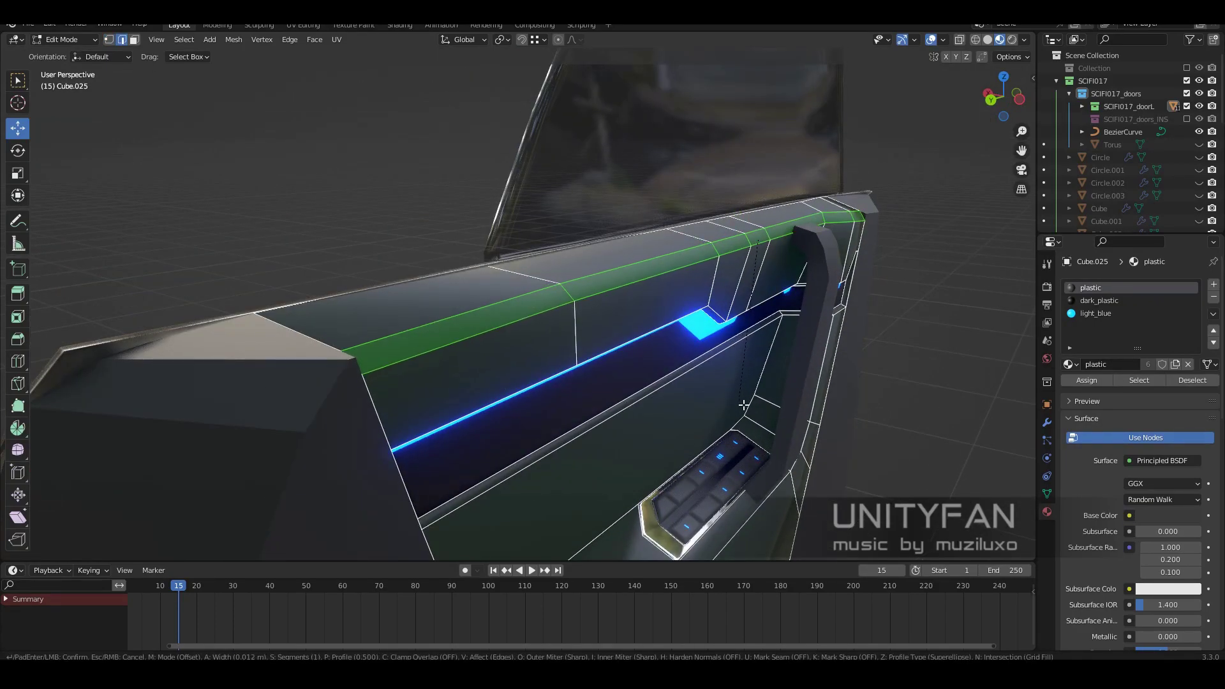
mouse_move(383, 405)
middle_down()
mouse_move(407, 398)
mouse_move(332, 361)
mouse_move(230, 336)
middle_up()
scroll(430, 406, down, 3)
scroll(430, 405, up, 3)
key(shift+z)
key(1)
key(alt+a)
Step: Knife-cut a new edge from the vertical edge toward the handle end, then exit to Object Mode
key(k)
click(462, 294)
mouse_move(461, 294)
middle_down()
mouse_move(705, 282)
mouse_move(591, 339)
mouse_move(547, 322)
middle_up()
scroll(705, 281, up, 2)
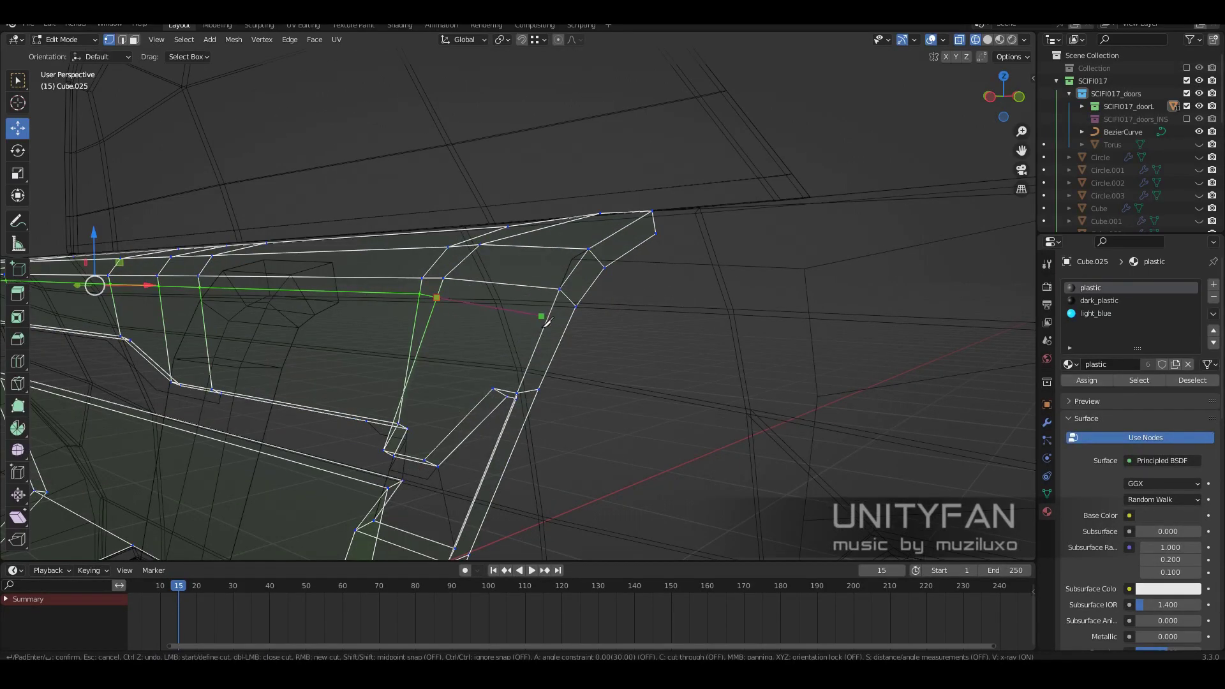
key(Return)
scroll(570, 327, down, 3)
key(Tab)
Step: Inspect the door panel in Material Preview and wireframe, then enter Edit Mode with edge selection
key(z)
click(651, 440)
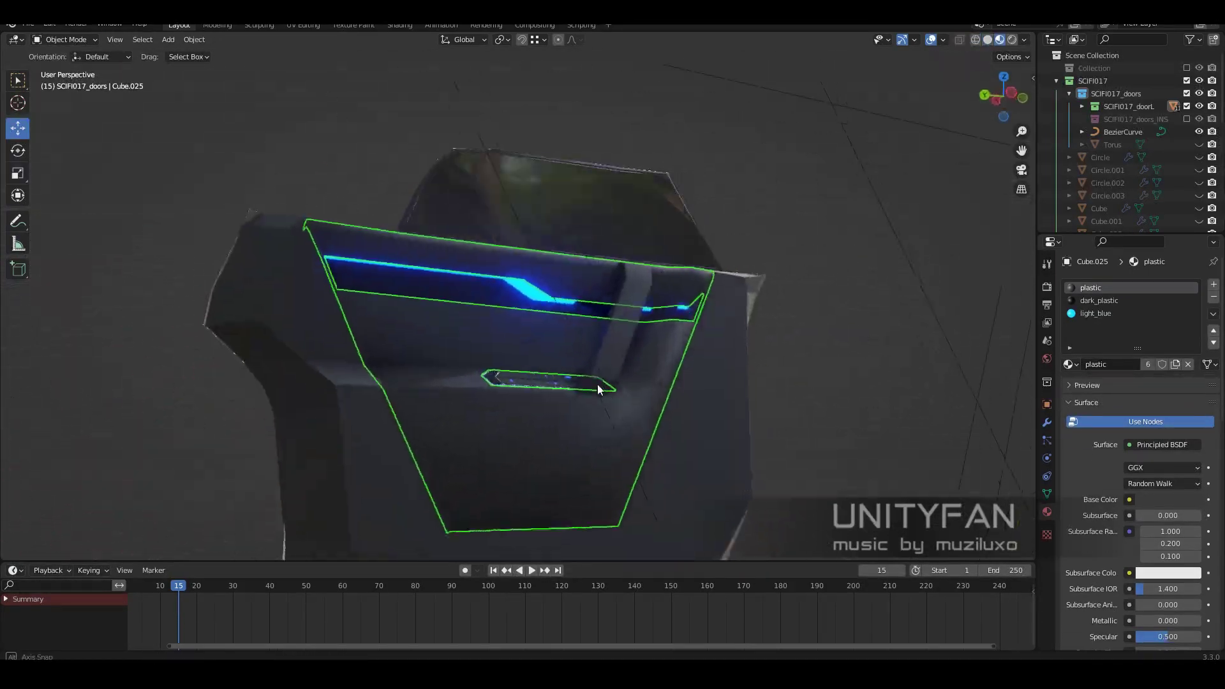
mouse_move(532, 421)
middle_down()
mouse_move(654, 400)
mouse_move(630, 374)
mouse_move(545, 389)
middle_up()
key(Tab)
scroll(545, 388, up, 3)
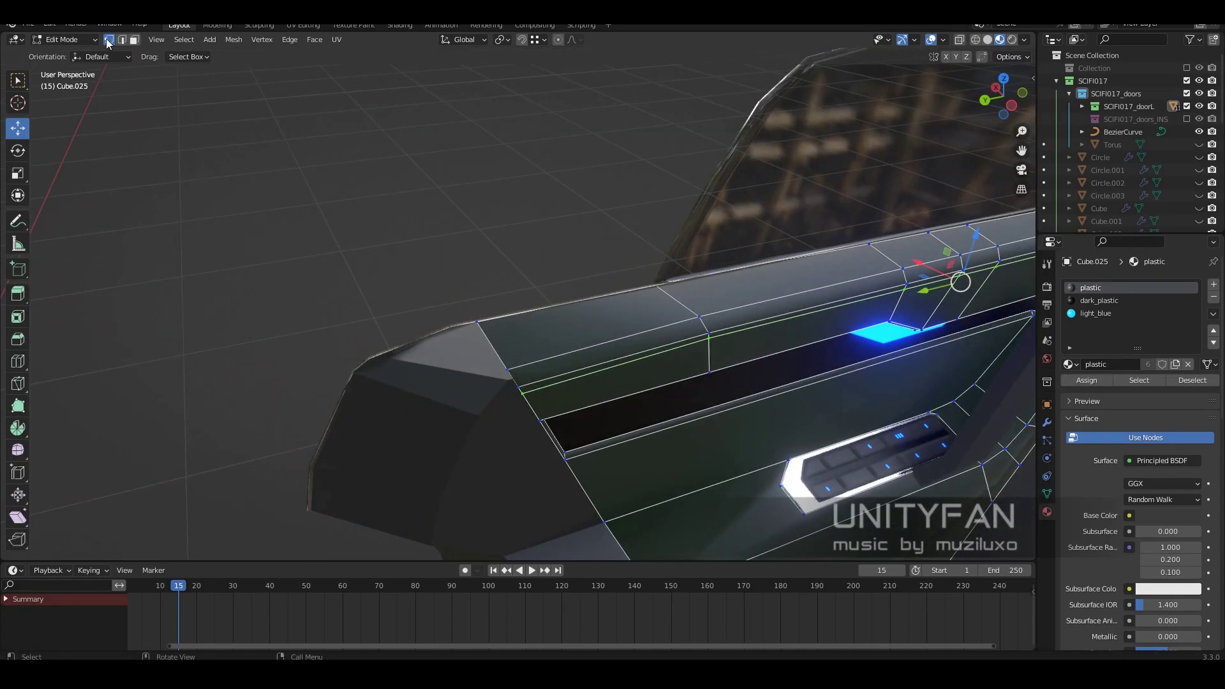
key(shift+z)
middle_drag(485, 357, 520, 395)
middle_drag(775, 266, 473, 310)
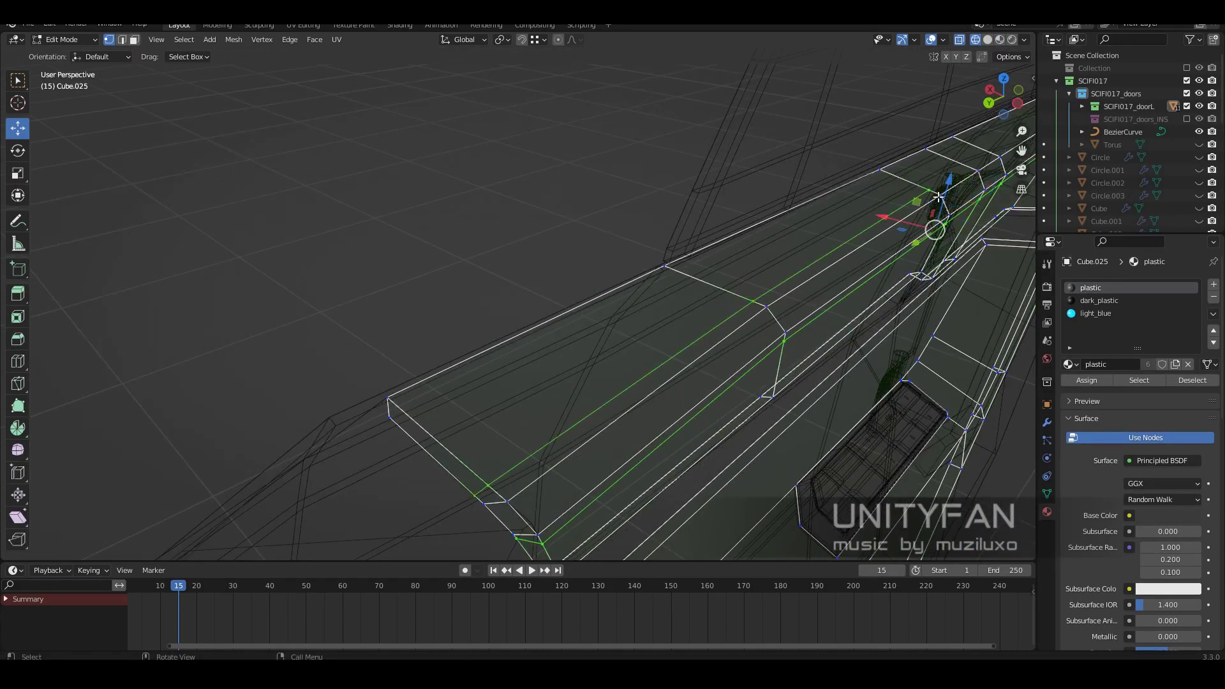
scroll(495, 277, up, 3)
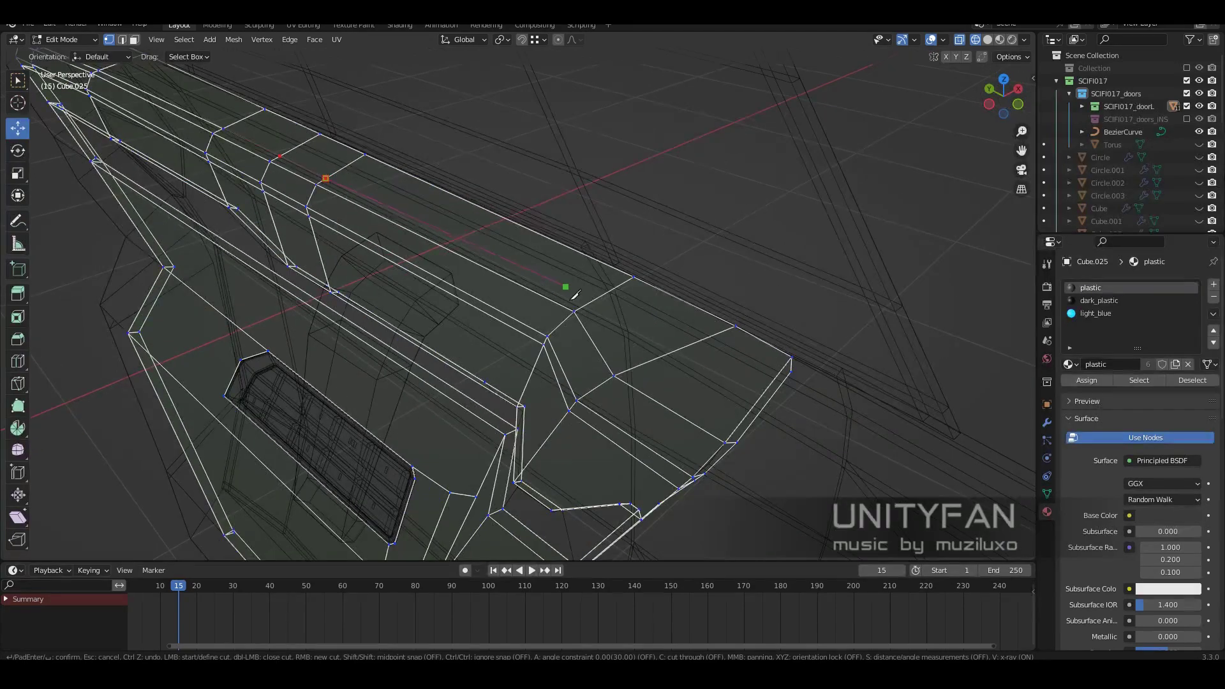
key(shift+z)
mouse_move(744, 377)
middle_down()
mouse_move(626, 370)
mouse_move(710, 334)
mouse_move(589, 369)
mouse_move(593, 340)
mouse_move(785, 363)
middle_up()
key(2)
Step: Undo the earlier bevel and try a knife cut, checking it in wireframe and Material Preview
key(ctrl+z)
mouse_move(726, 329)
middle_down()
mouse_move(652, 346)
mouse_move(622, 276)
mouse_move(657, 293)
mouse_move(644, 318)
mouse_move(657, 363)
middle_up()
key(1)
scroll(464, 314, up, 1)
key(k)
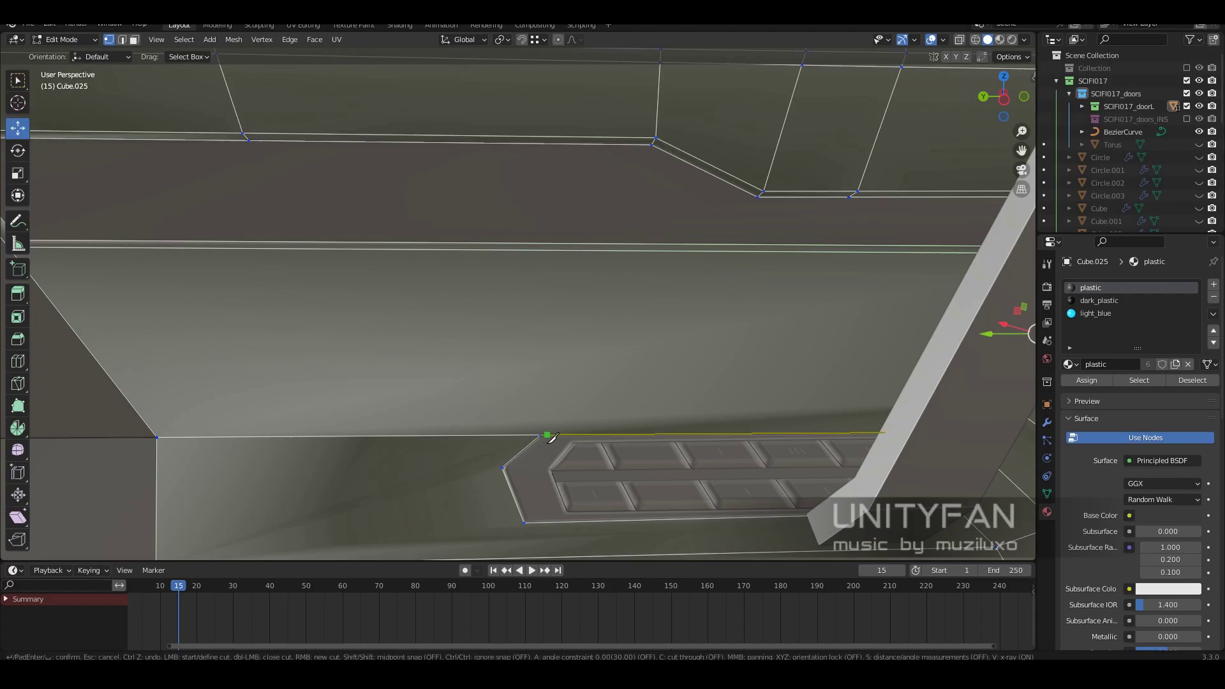
middle_drag(521, 247, 582, 327)
key(z)
click(510, 391)
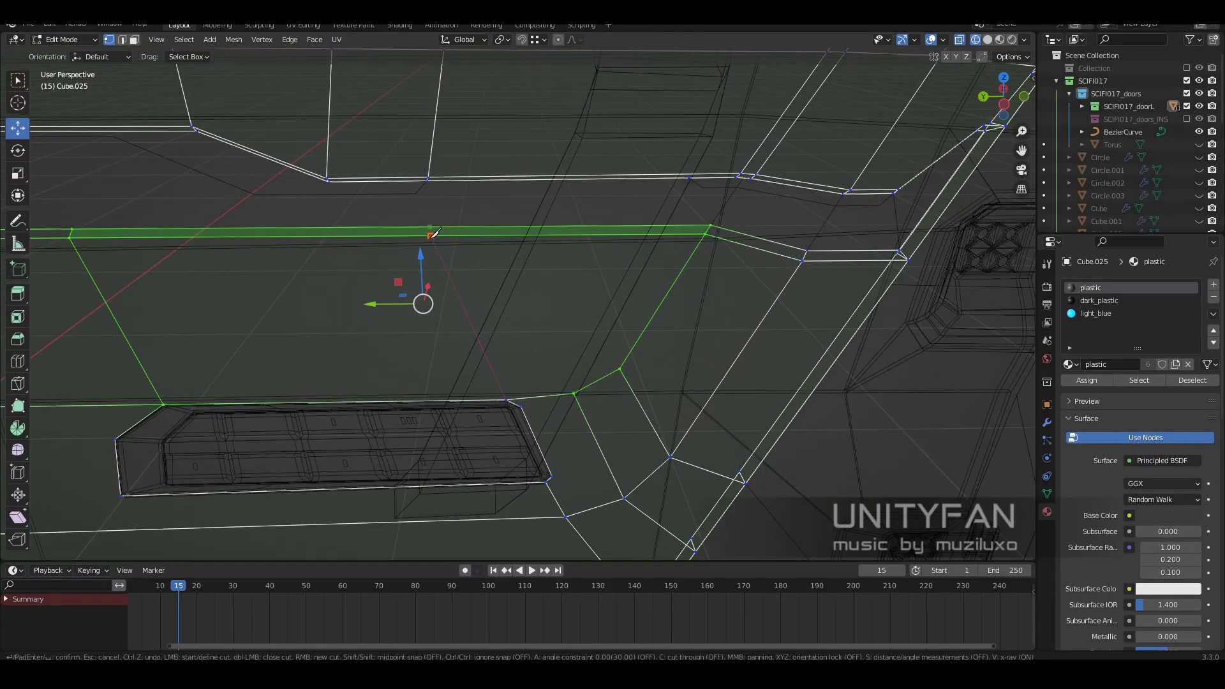
middle_drag(572, 231, 625, 285)
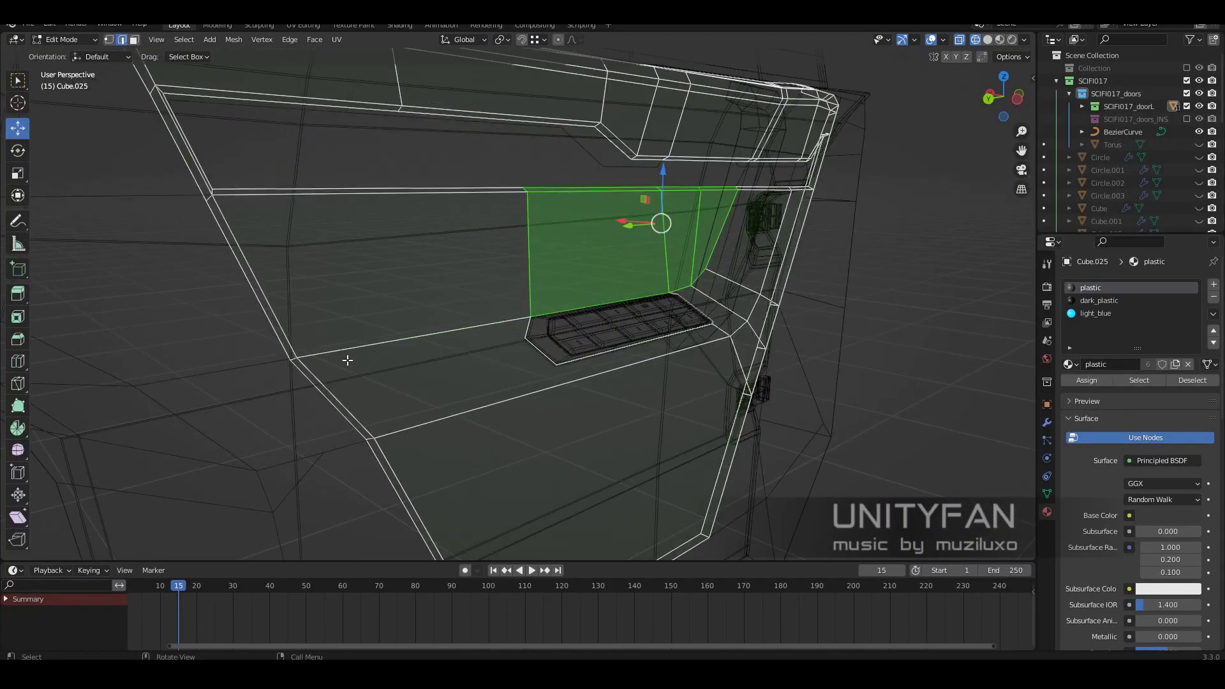
click(638, 315)
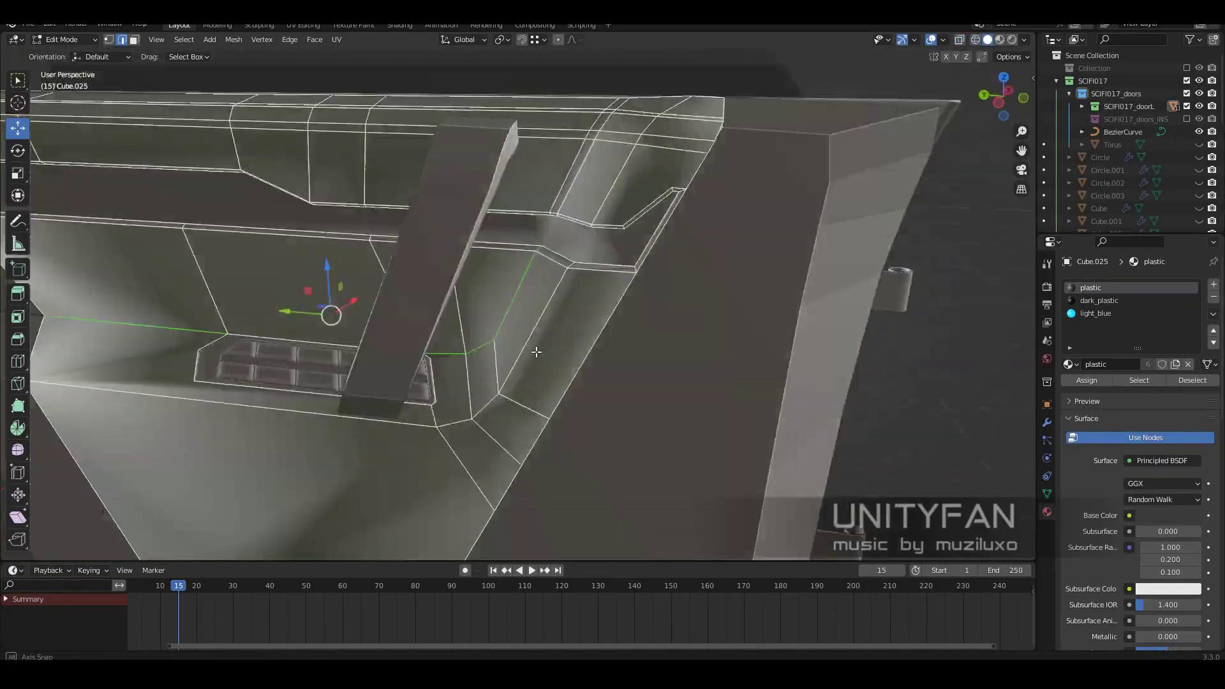
middle_drag(638, 315, 519, 386)
key(Tab)
key(Tab)
mouse_move(643, 403)
middle_down()
mouse_move(598, 412)
mouse_move(476, 331)
mouse_move(544, 295)
middle_up()
Step: Bevel the selected border edge loop with a width of 0.00213 m
key(ctrl+b)
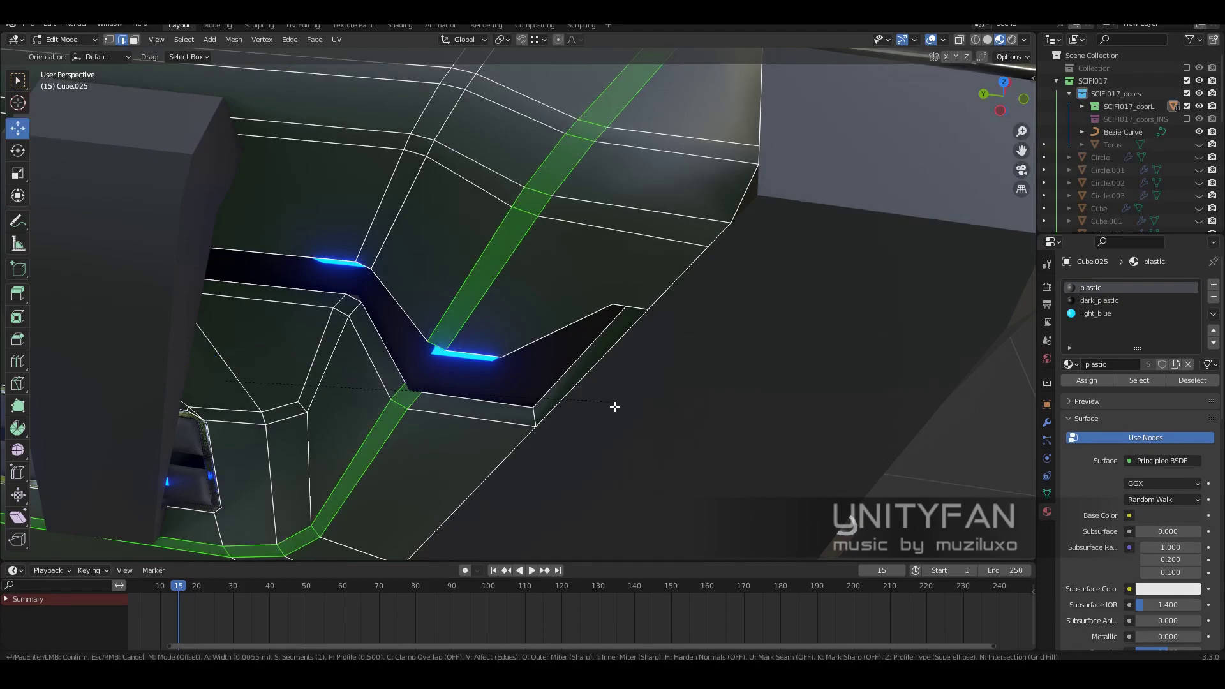
click(613, 405)
mouse_move(612, 404)
middle_down()
mouse_move(558, 372)
mouse_move(533, 374)
mouse_move(523, 322)
middle_up()
key(Tab)
Step: Check the new bevel band across the whole door in wireframe and solid shading
key(shift+z)
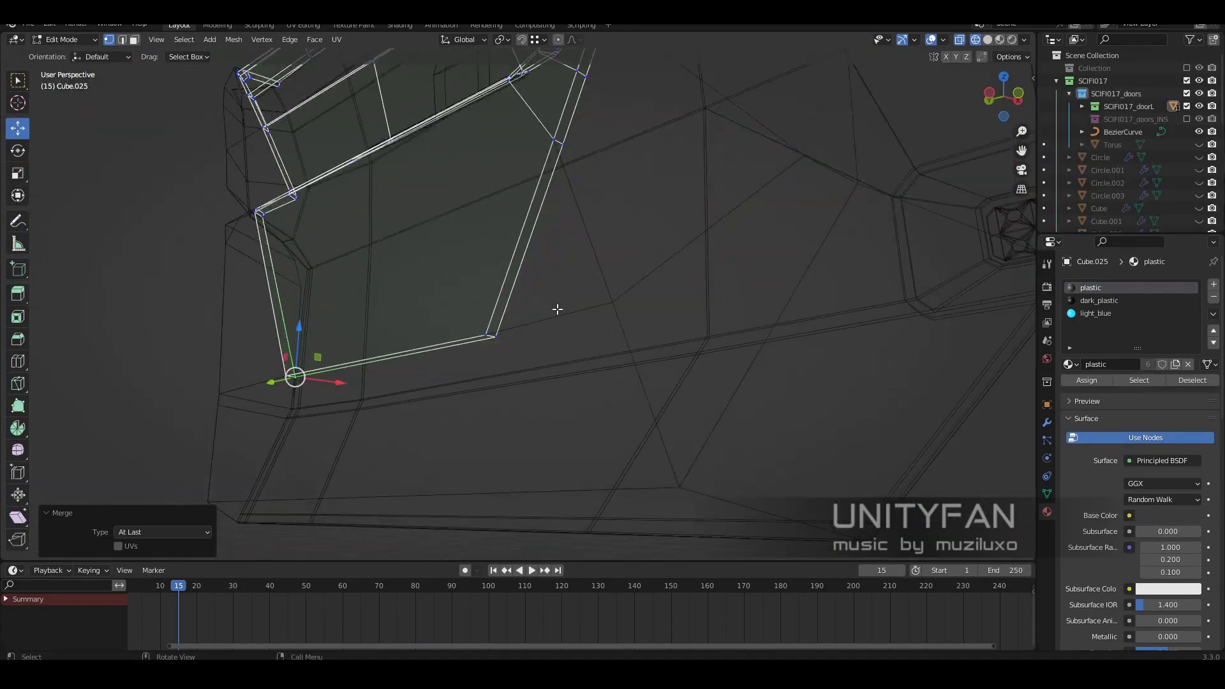
key(shift+z)
mouse_move(821, 415)
middle_down()
mouse_move(727, 405)
mouse_move(591, 424)
middle_up()
key(shift+z)
key(shift+z)
key(Tab)
key(Tab)
scroll(591, 424, up, 3)
key(shift+z)
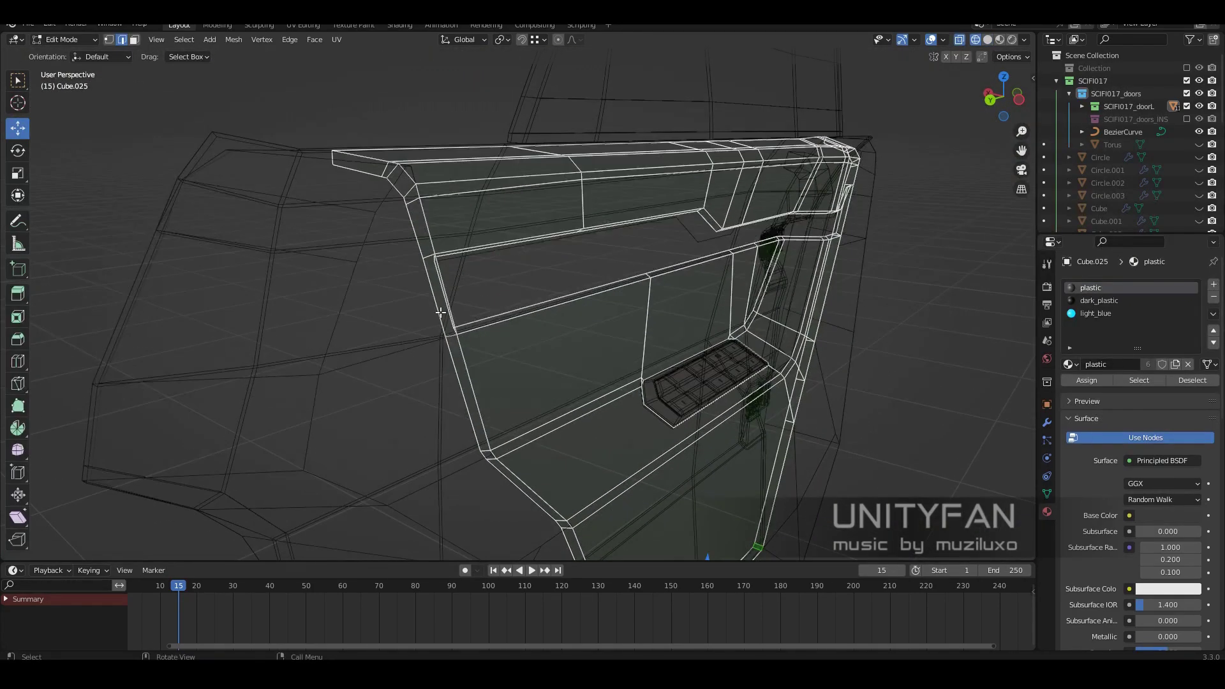
key(shift+z)
middle_drag(623, 285, 574, 284)
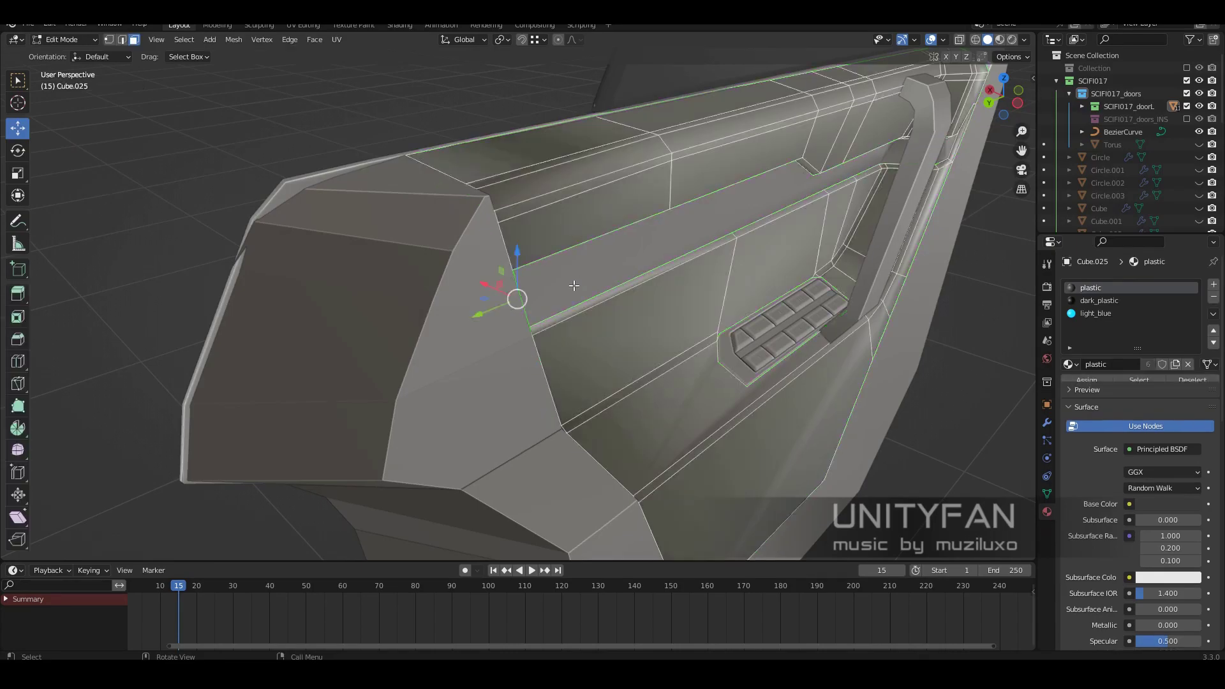
key(shift+z)
Step: Switch to edge selection and inspect the vent area in solid and wireframe shading
key(2)
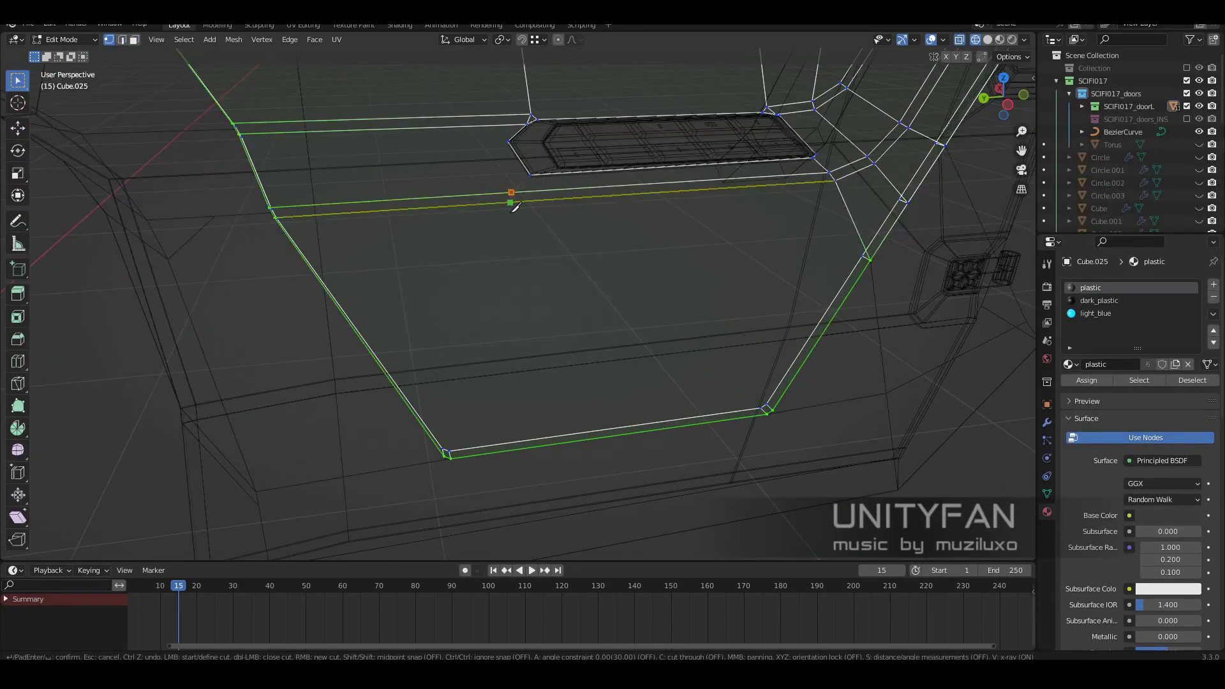
key(z)
mouse_move(534, 303)
middle_down()
mouse_move(555, 375)
mouse_move(601, 368)
middle_up()
click(452, 375)
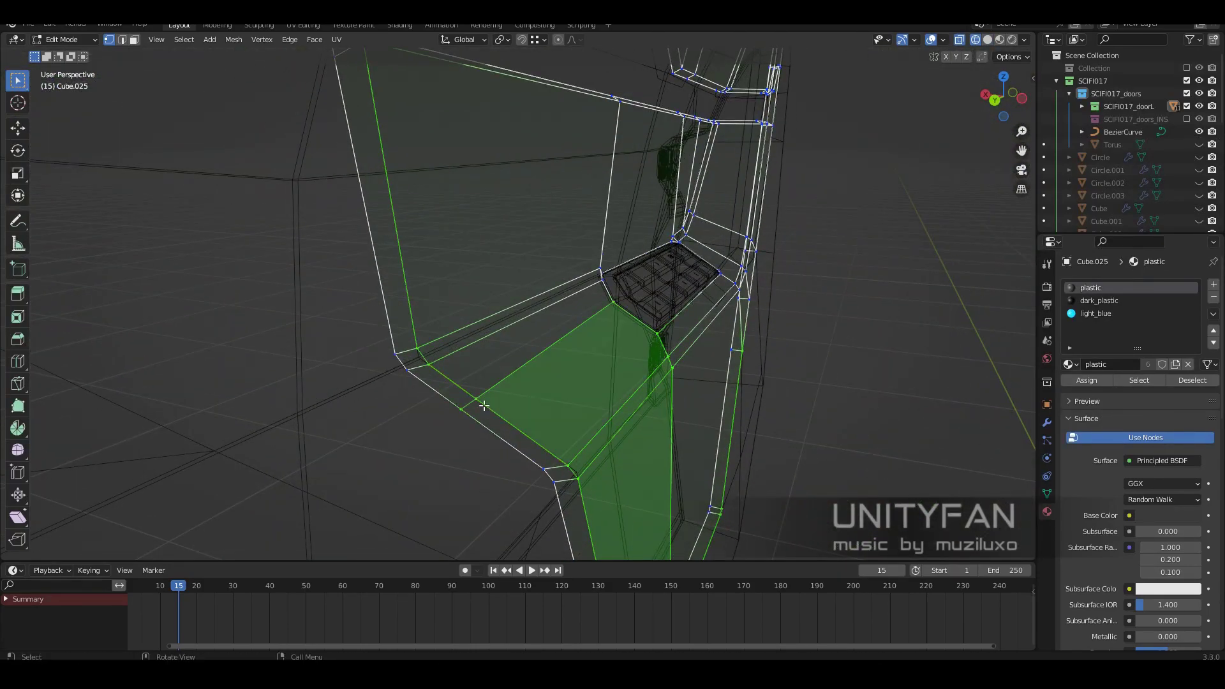
key(shift+z)
mouse_move(484, 406)
middle_down()
mouse_move(566, 459)
mouse_move(492, 433)
middle_up()
key(shift+z)
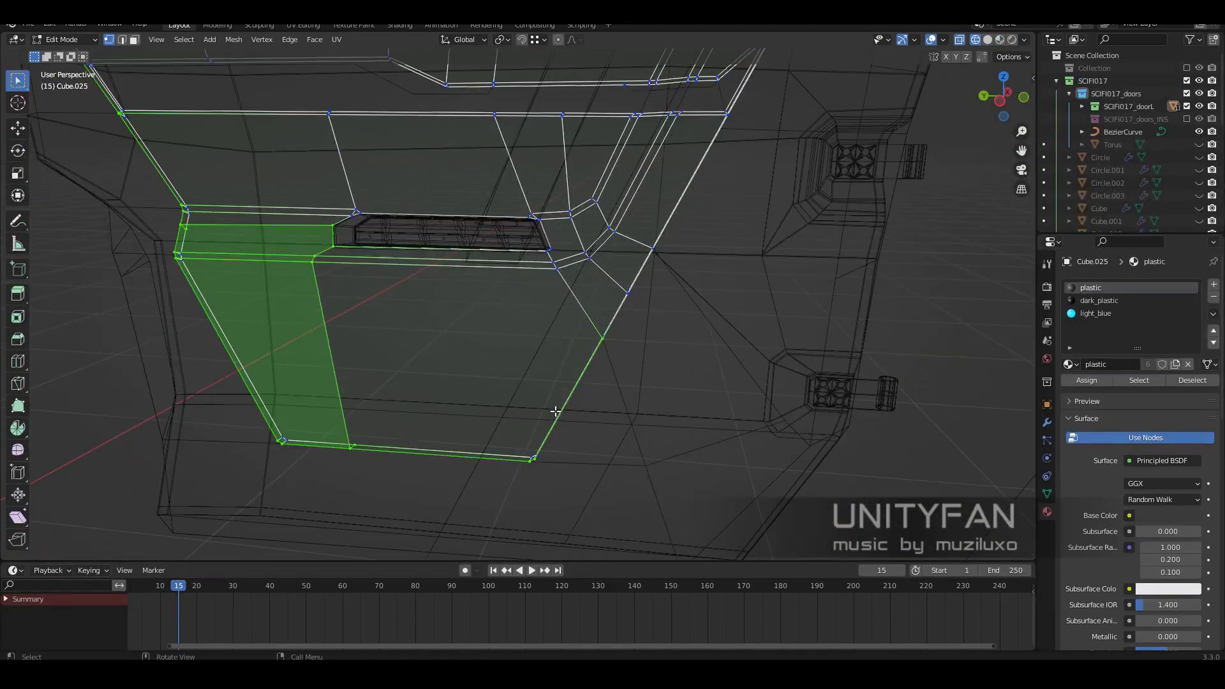
middle_drag(555, 412, 628, 403)
key(shift+z)
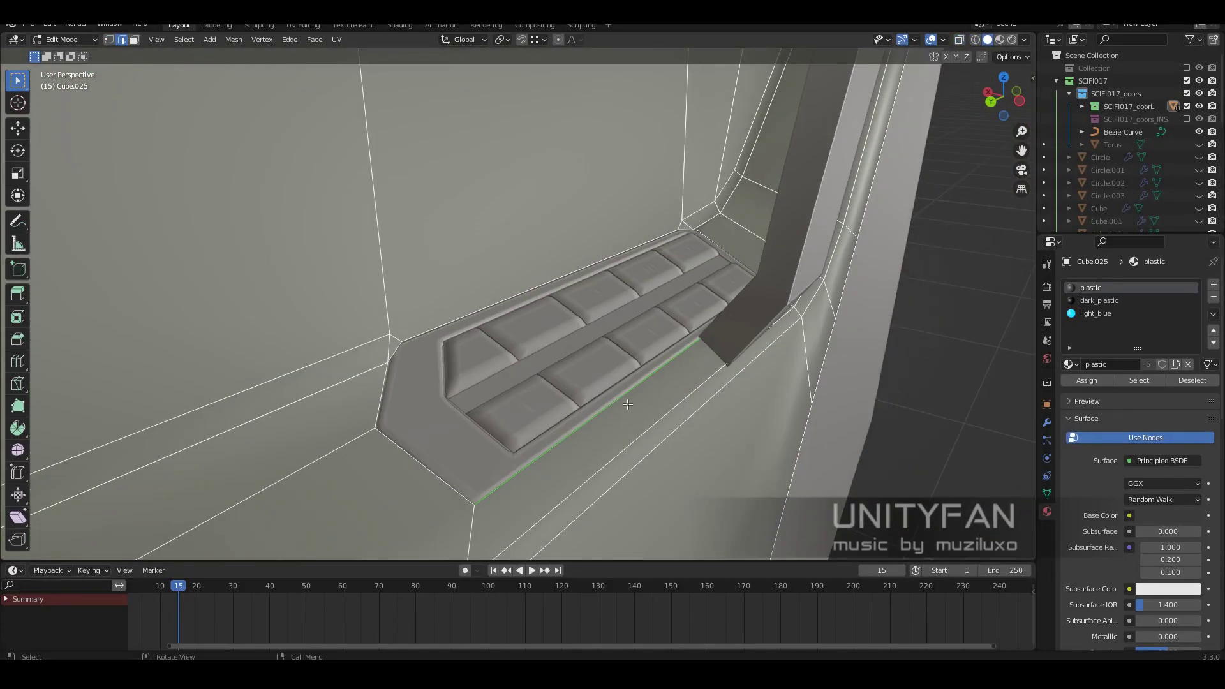
Step: Activate the Move tool and examine the vent close up in solid and wireframe shading
click(17, 128)
key(shift+z)
middle_drag(574, 268, 606, 281)
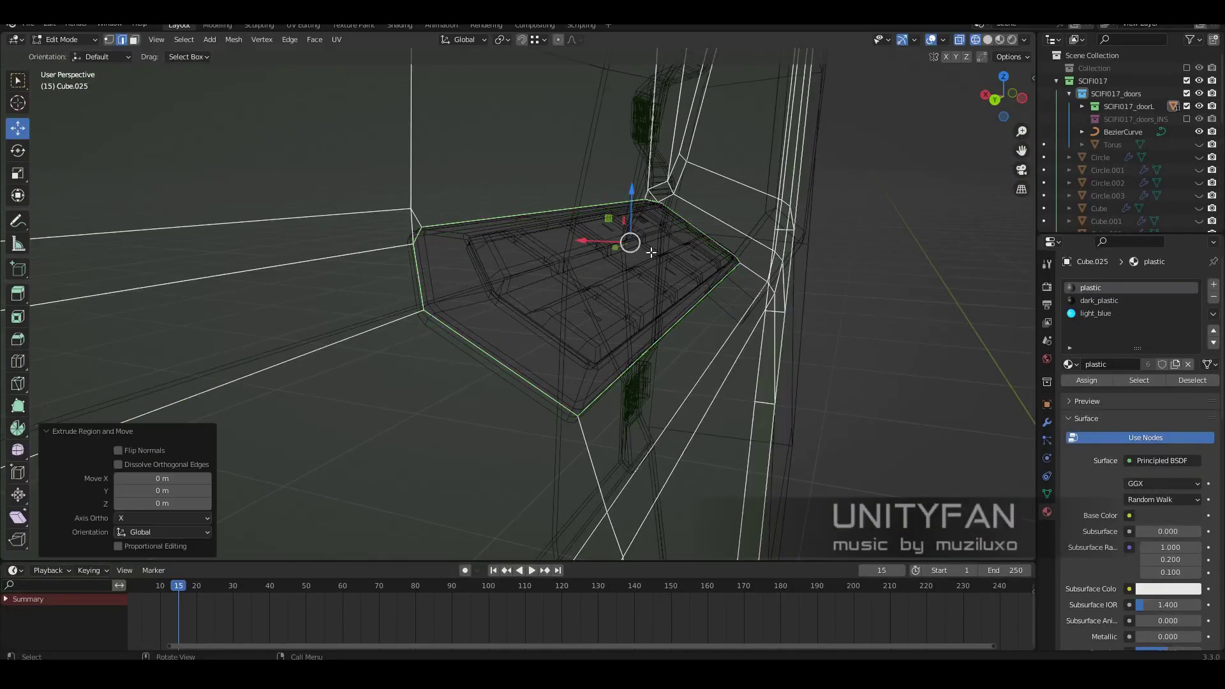
right_click(611, 232)
key(shift+z)
middle_drag(612, 232, 729, 262)
key(shift+z)
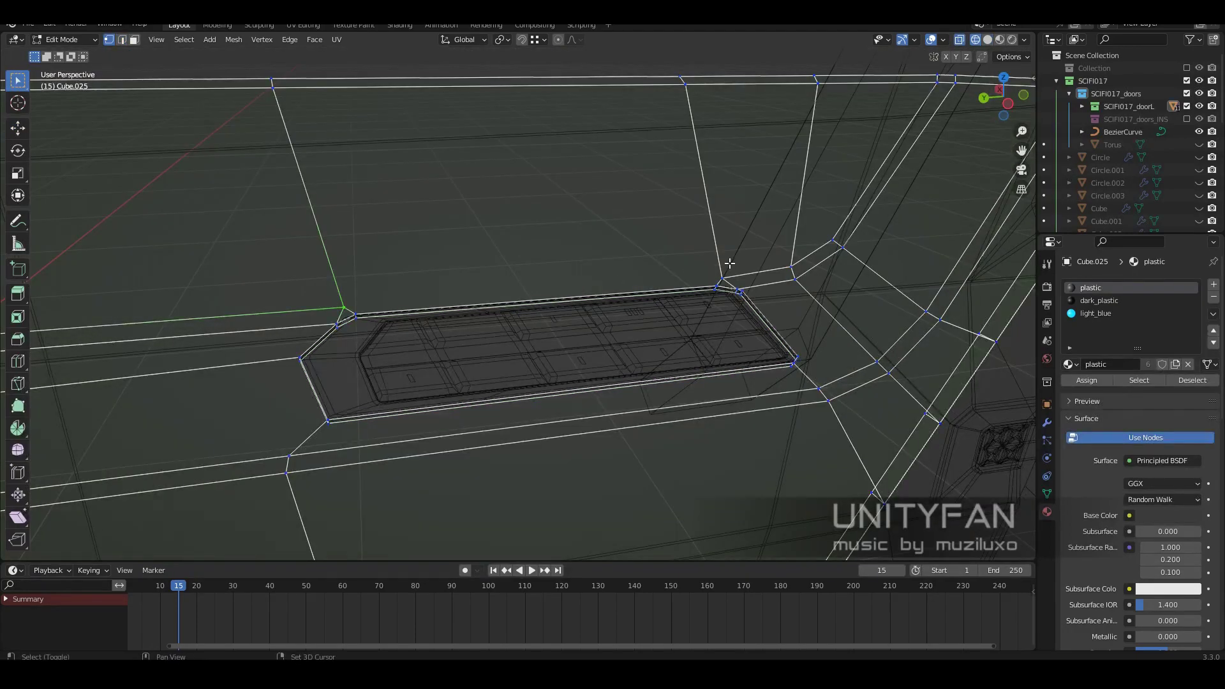
click(790, 289)
mouse_move(790, 288)
middle_down()
mouse_move(697, 370)
mouse_move(491, 221)
middle_up()
key(shift+z)
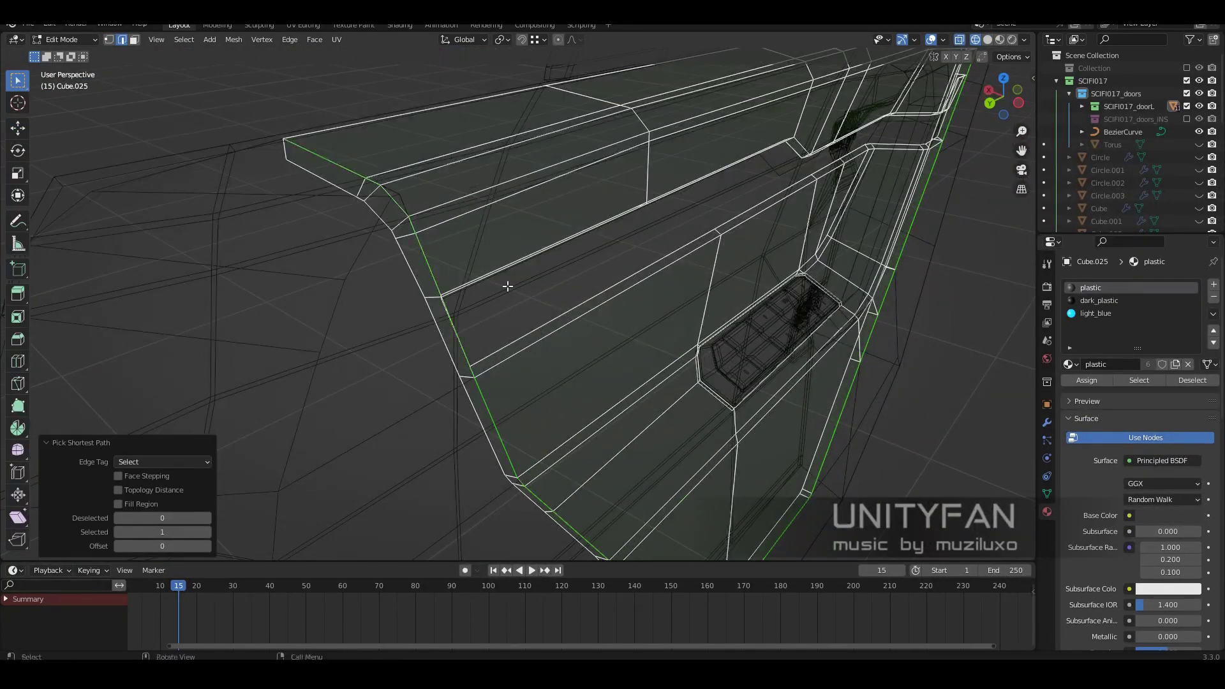
Step: Frame the bevelled edge in solid shading and collapse the bevel options panel
key(shift+z)
middle_drag(508, 287, 741, 402)
scroll(677, 351, down, 5)
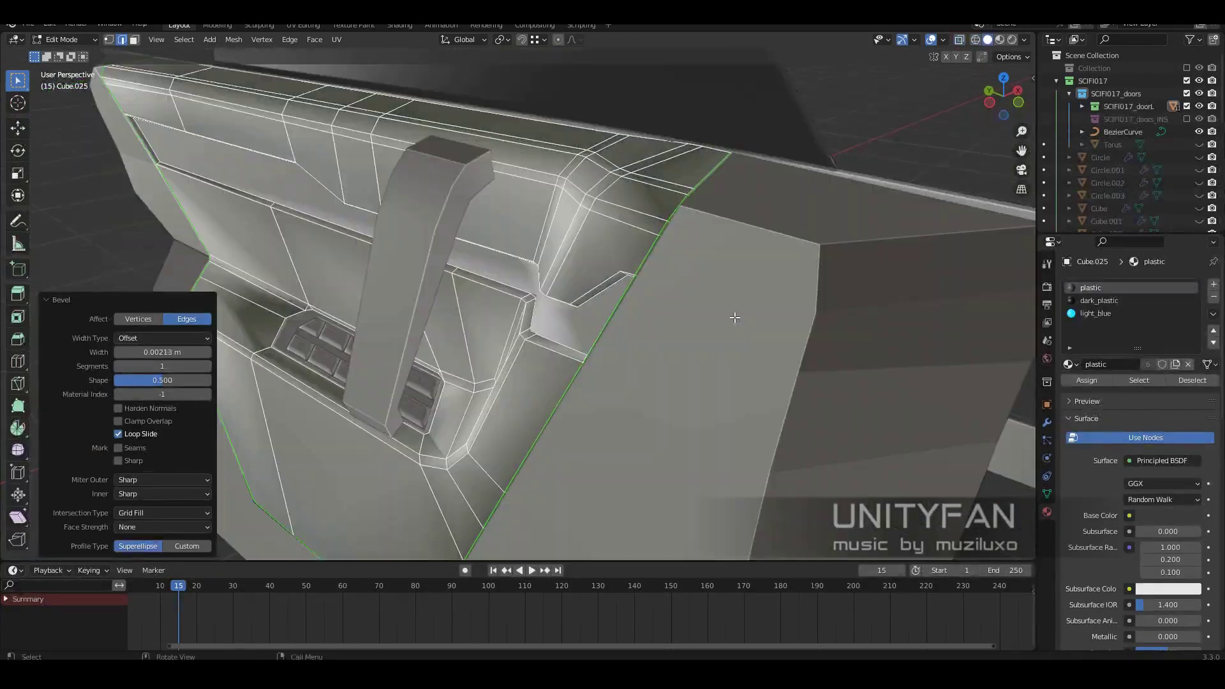
mouse_move(732, 317)
middle_down()
mouse_move(625, 383)
mouse_move(694, 347)
mouse_move(358, 312)
middle_up()
scroll(654, 328, up, 5)
click(84, 303)
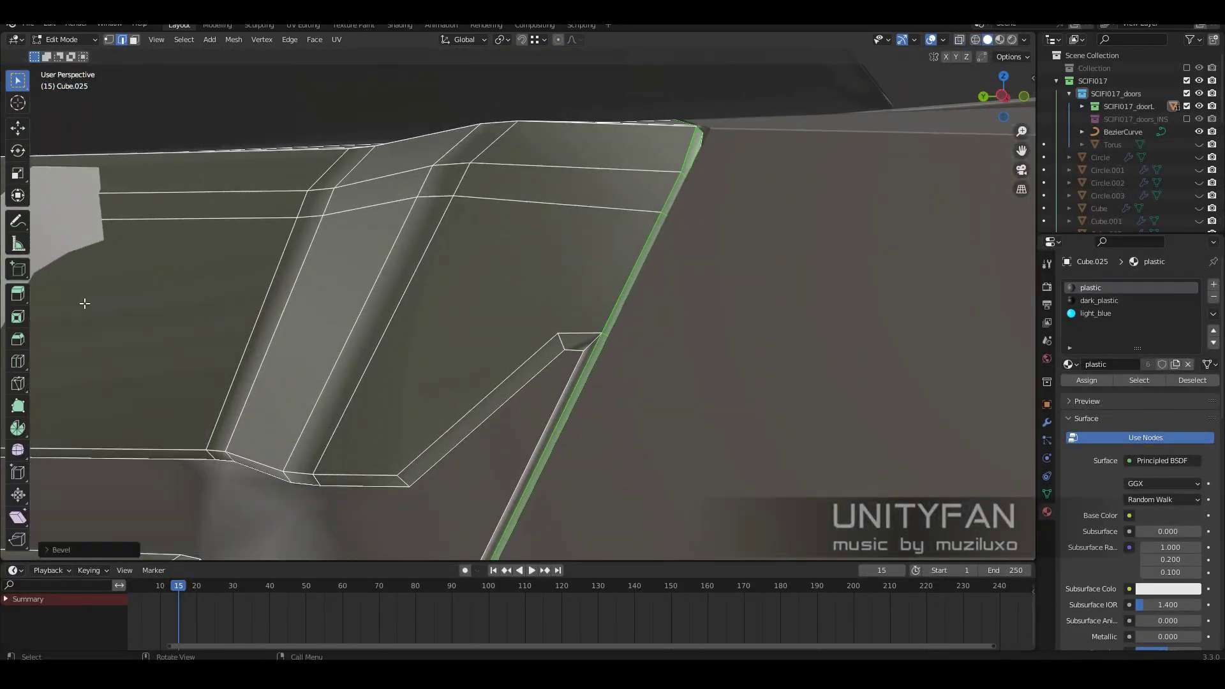
Step: Confirm knife cuts along Cube.025's slanted side edges, tying in the bevel loops
middle_drag(552, 347, 535, 388)
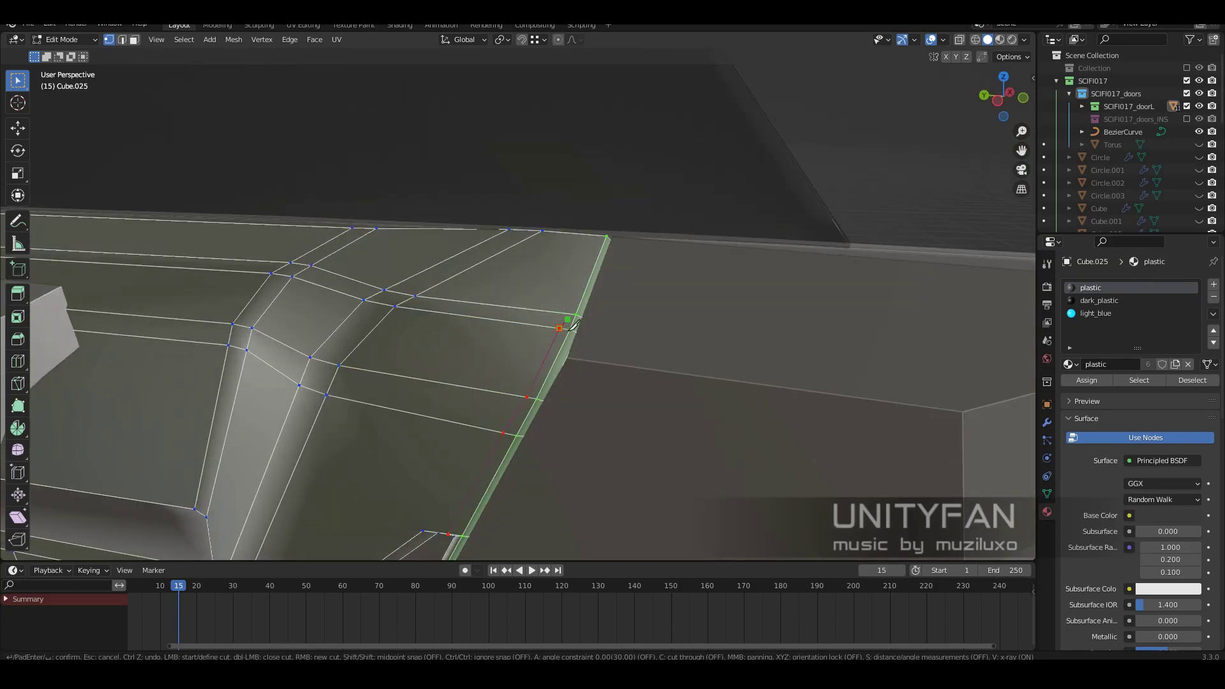
key(Return)
scroll(574, 325, down, 3)
mouse_move(573, 325)
middle_down()
mouse_move(613, 241)
mouse_move(659, 276)
mouse_move(508, 350)
mouse_move(547, 432)
mouse_move(594, 400)
middle_up()
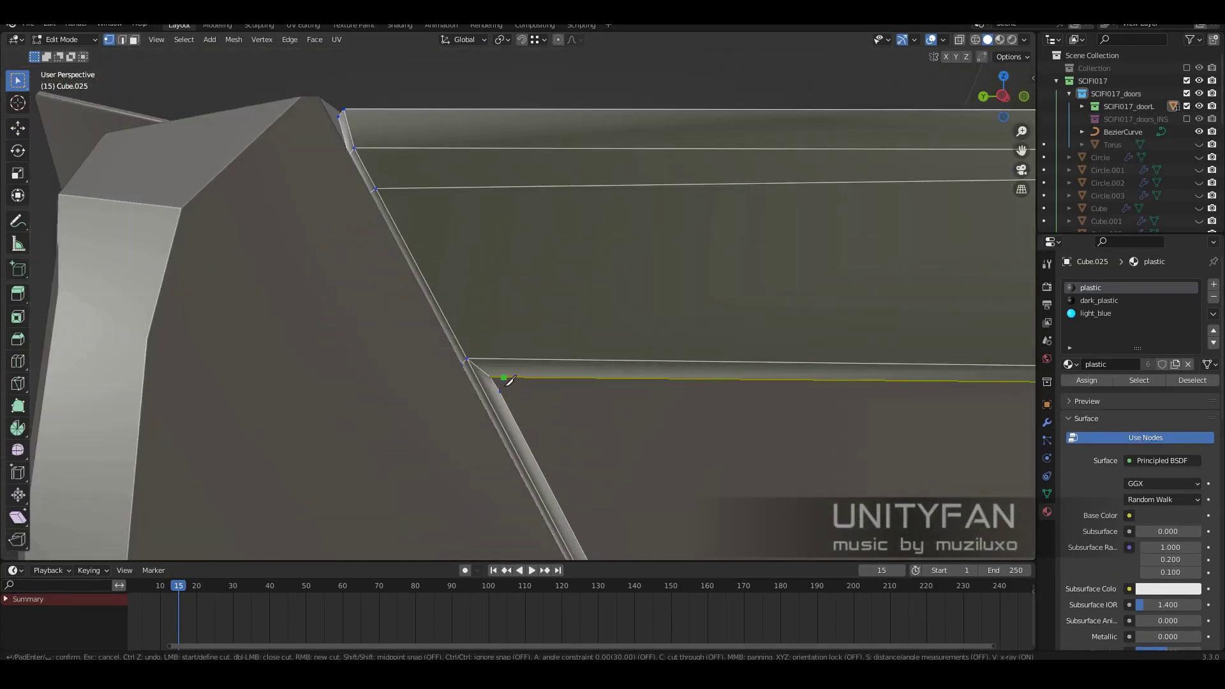
key(Return)
middle_drag(369, 136, 424, 298)
scroll(571, 337, up, 3)
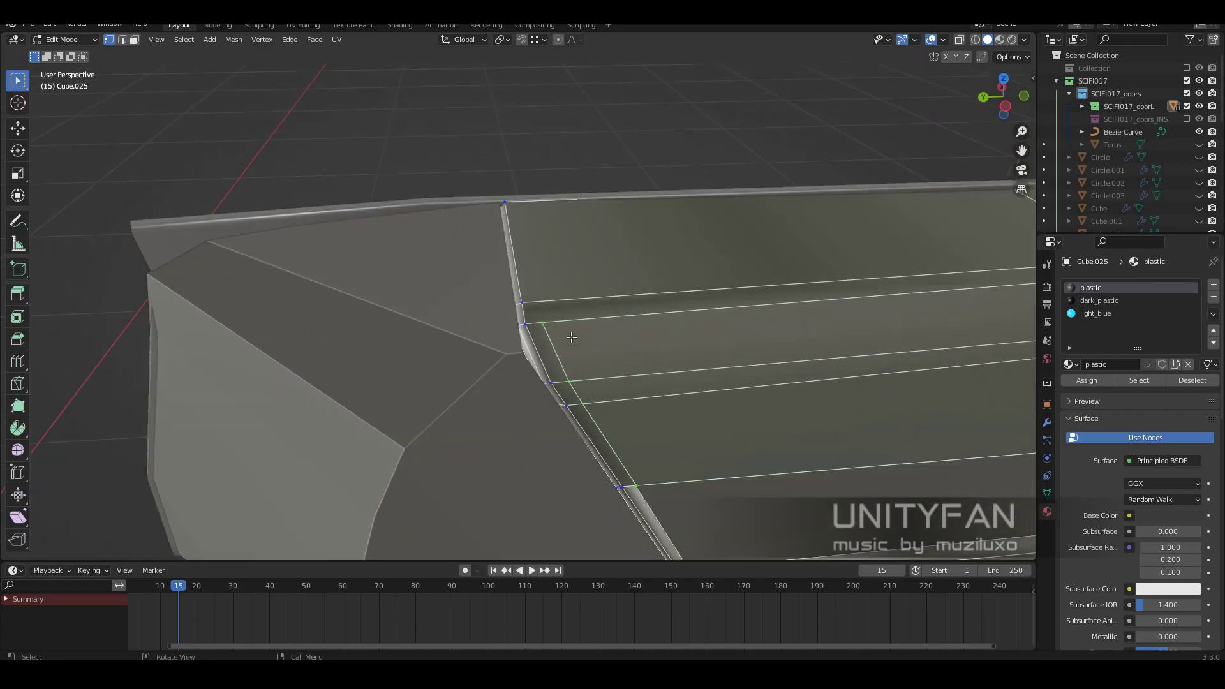
mouse_move(550, 202)
middle_down()
mouse_move(553, 328)
mouse_move(430, 162)
middle_up()
Step: Begin another knife cut near the bevelled edge and preview its path
key(k)
middle_drag(627, 517, 593, 344)
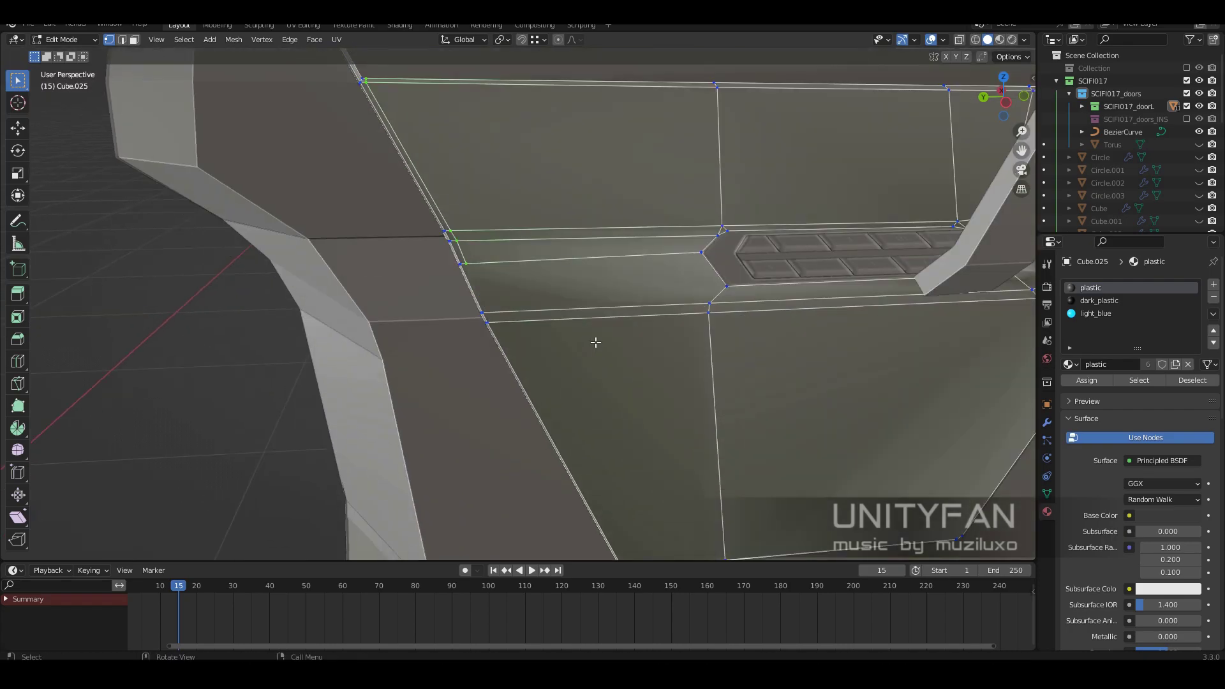
scroll(454, 248, up, 3)
scroll(624, 281, down, 3)
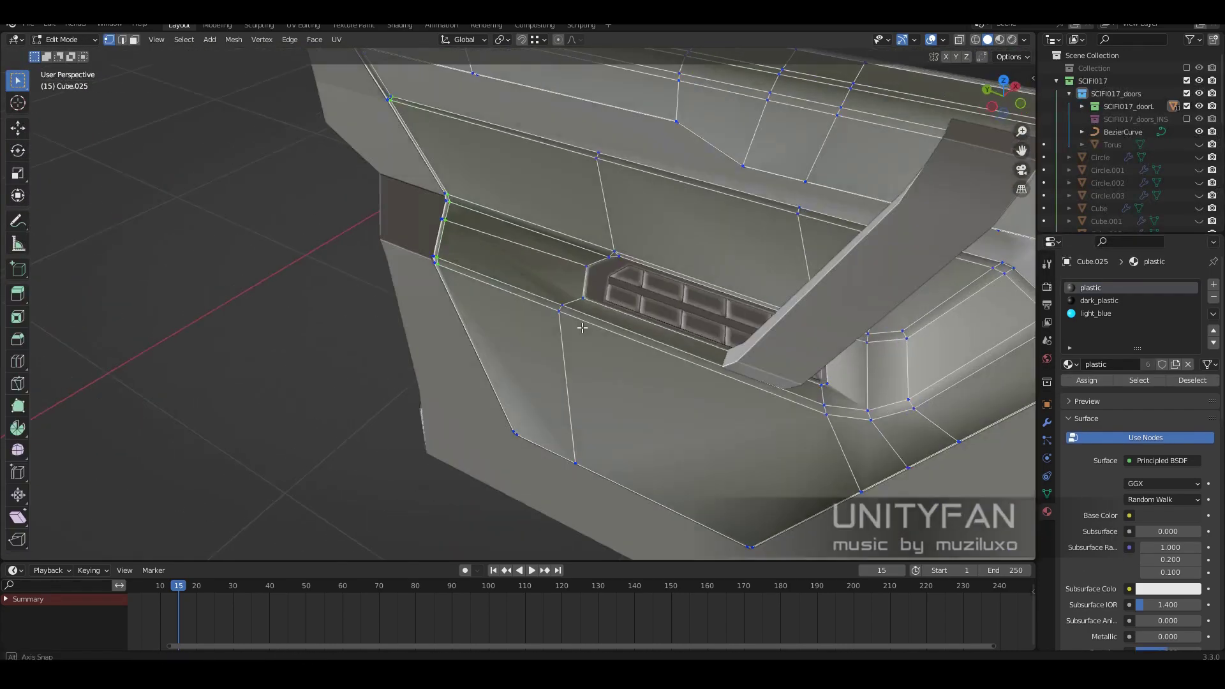
Step: View the glowing groove in Material Preview with an orthographic view
key(z)
scroll(670, 338, up, 3)
mouse_move(670, 338)
middle_down()
mouse_move(561, 382)
mouse_move(450, 371)
middle_up()
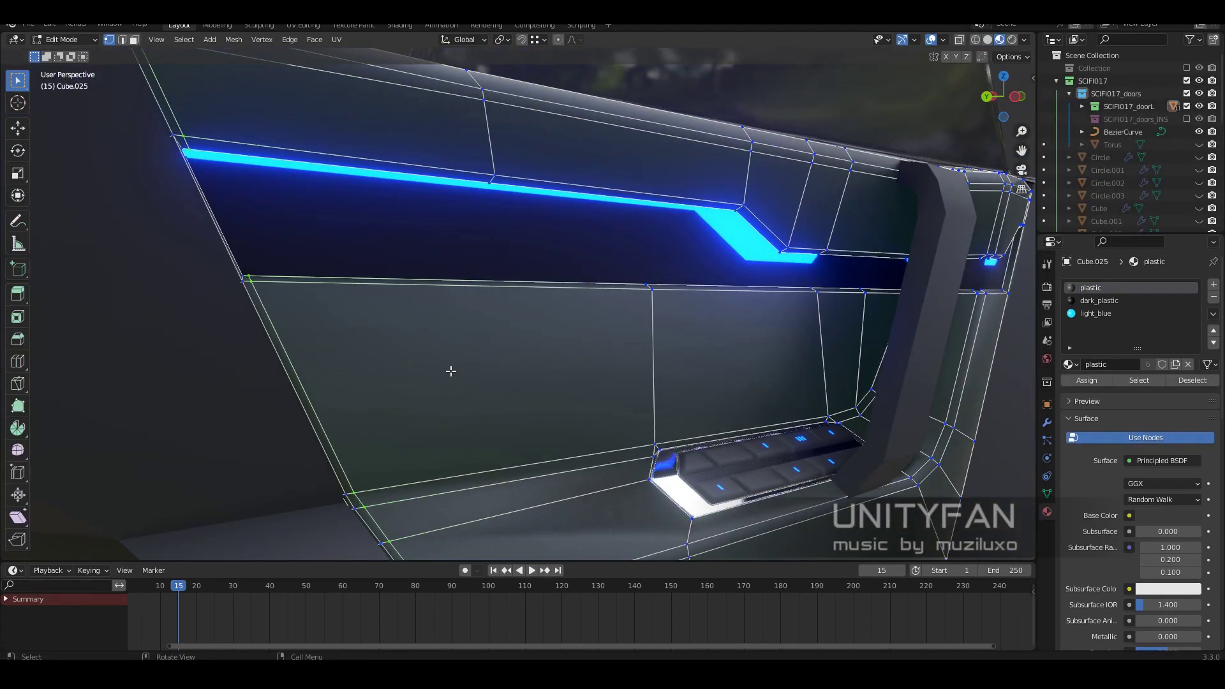
scroll(821, 305, down, 3)
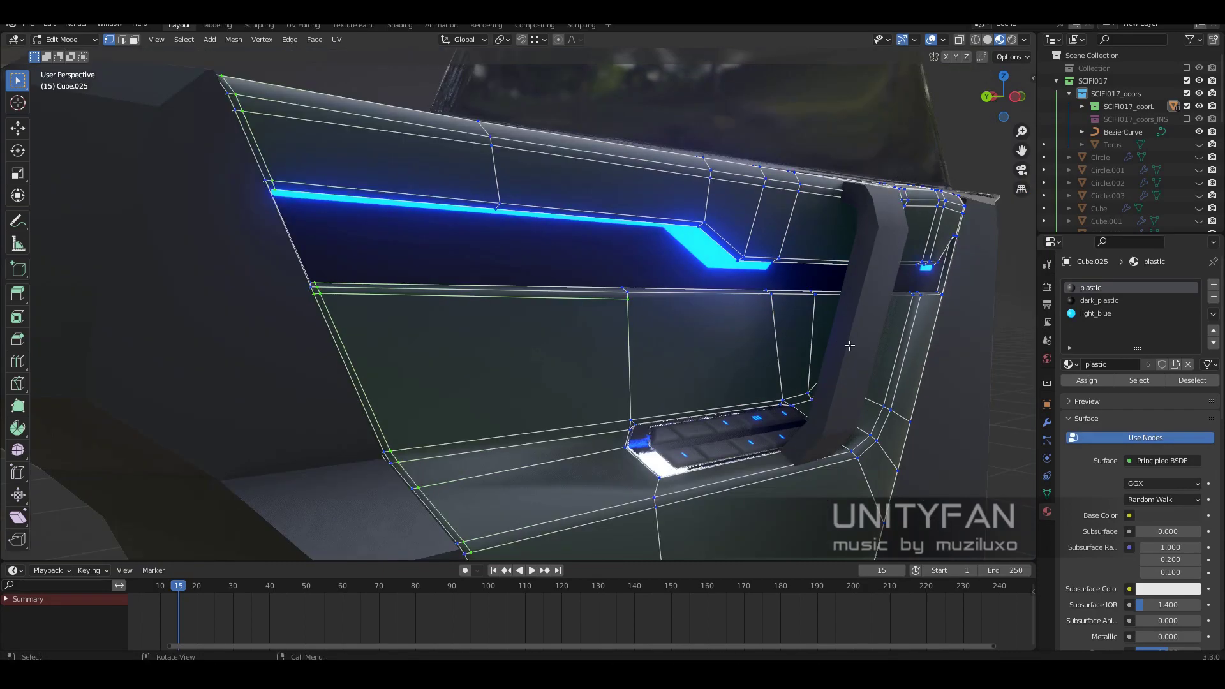
middle_drag(821, 305, 656, 358)
key(KP_5)
scroll(656, 358, up, 4)
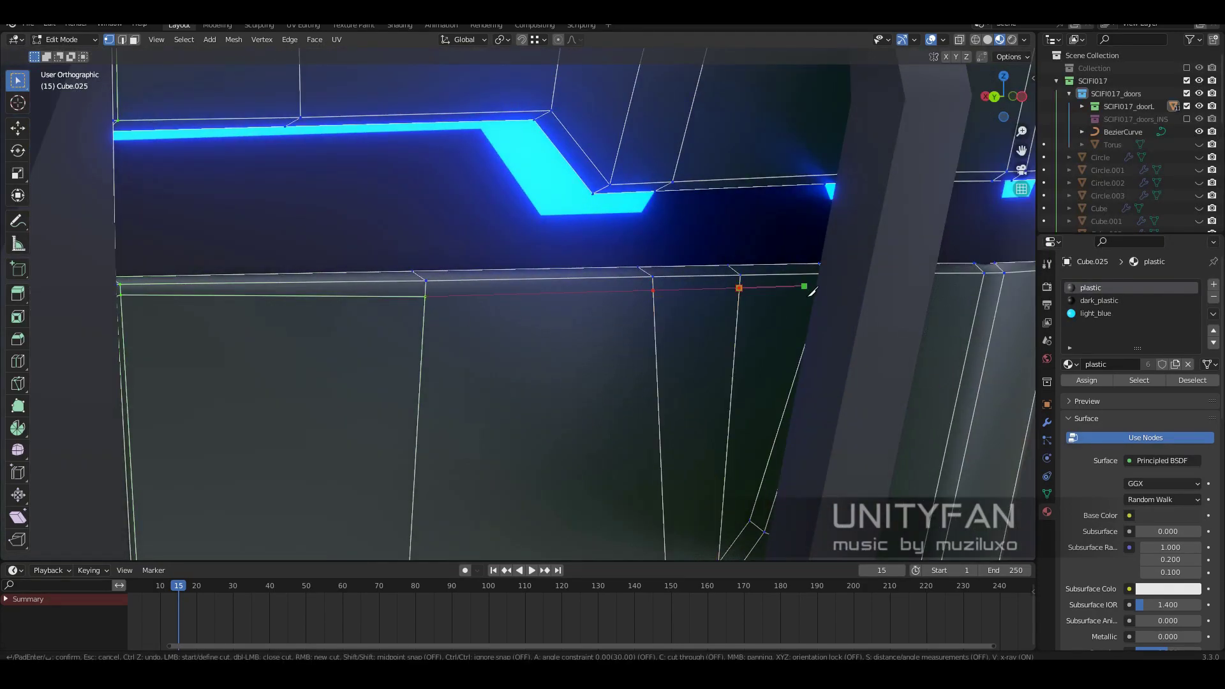
scroll(833, 290, down, 3)
middle_drag(833, 290, 554, 351)
scroll(554, 350, up, 3)
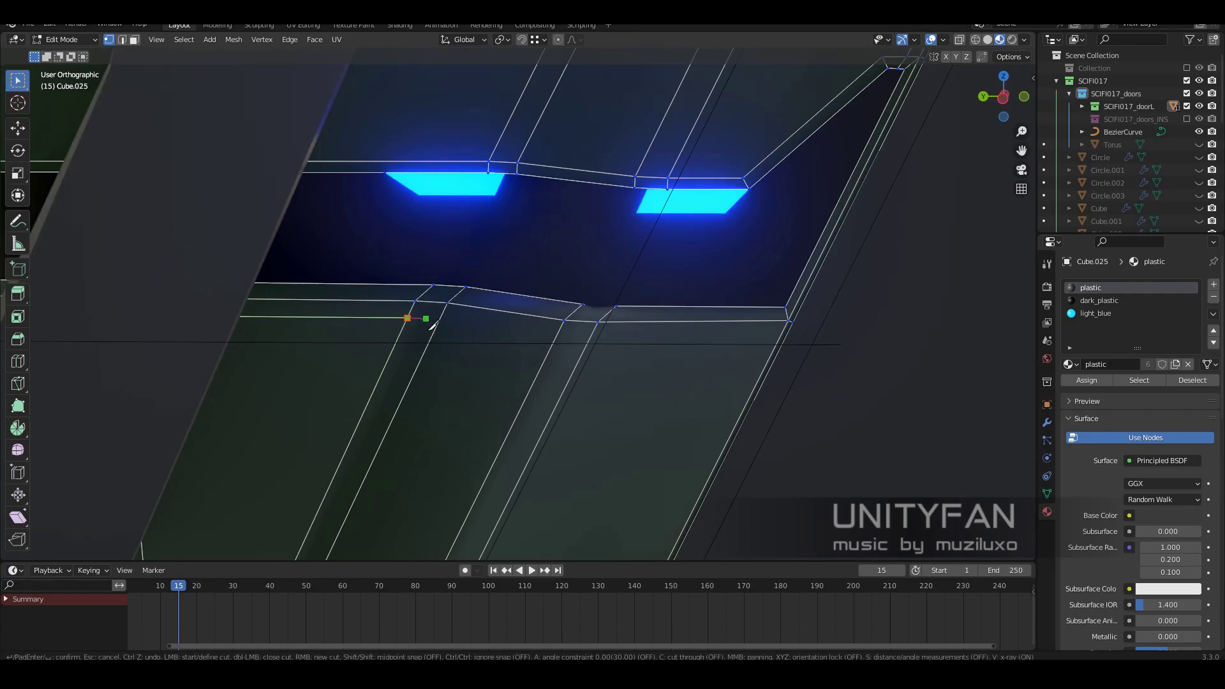
Step: Confirm the pending knife cut and reframe the panel around it
key(Return)
scroll(793, 344, down, 3)
mouse_move(572, 353)
middle_down()
mouse_move(618, 341)
mouse_move(646, 359)
mouse_move(587, 378)
mouse_move(583, 343)
middle_up()
scroll(646, 359, up, 3)
scroll(587, 378, down, 3)
scroll(583, 344, up, 4)
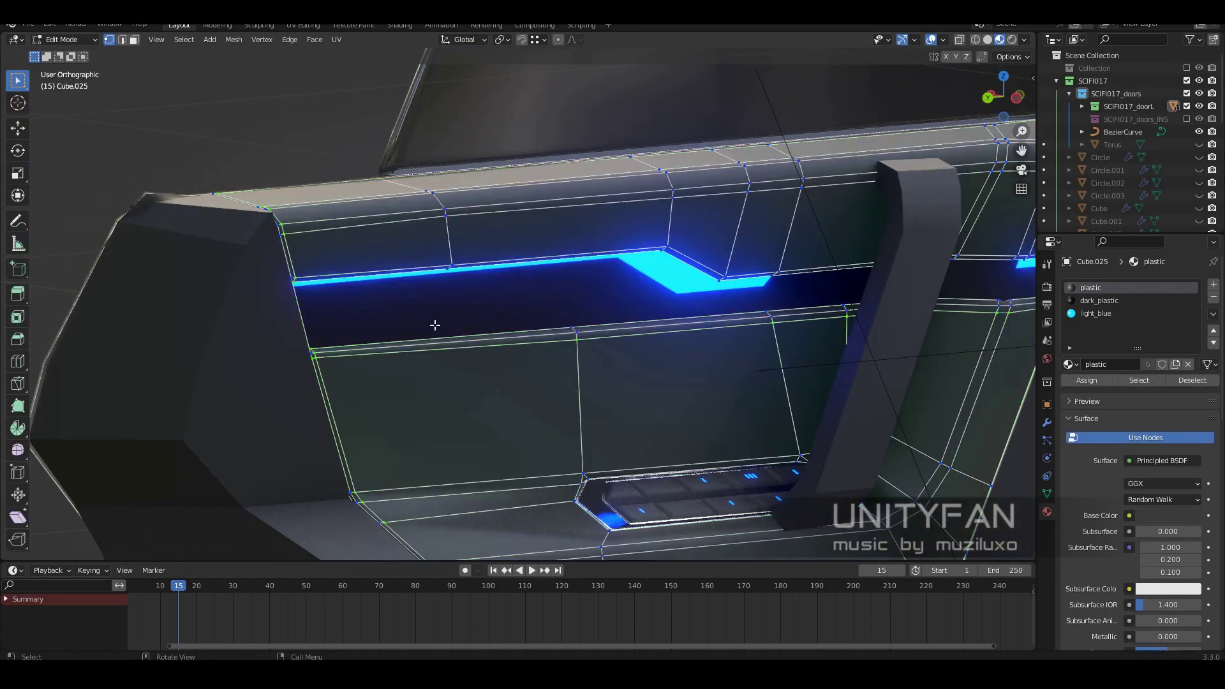
scroll(370, 334, up, 2)
Step: Knife-cut along the light strip to its bend, checking in wireframe, then return to solid shading
key(k)
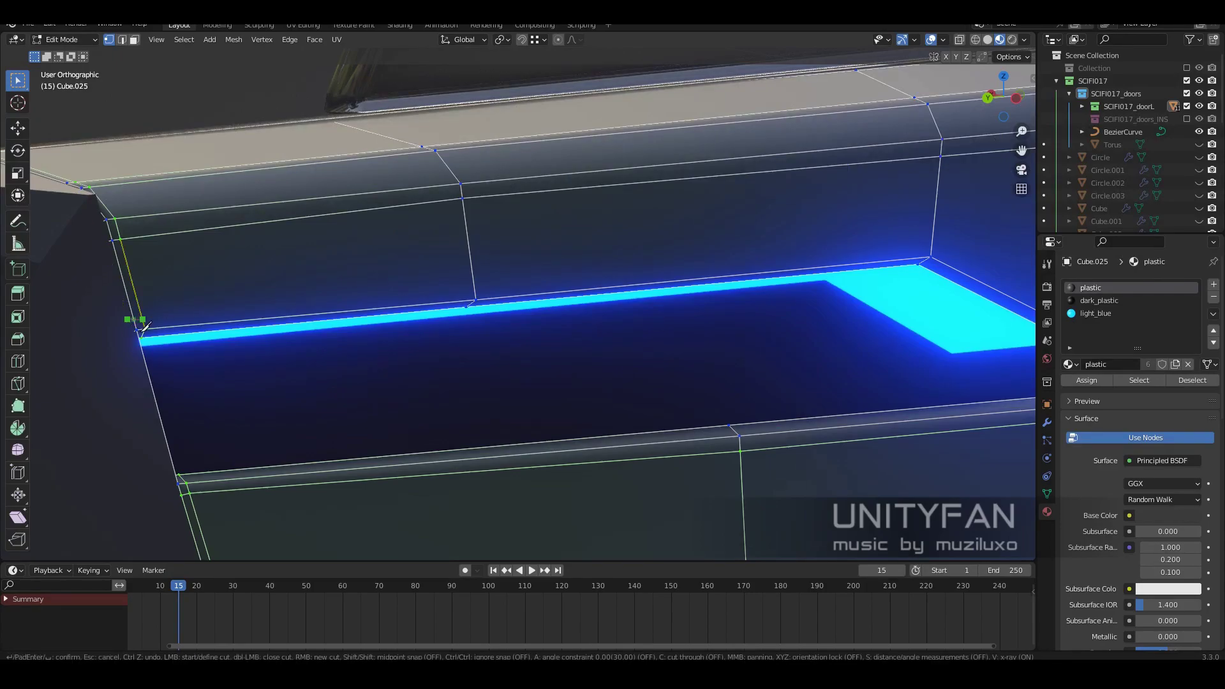
shift+middle_drag(940, 277, 617, 351)
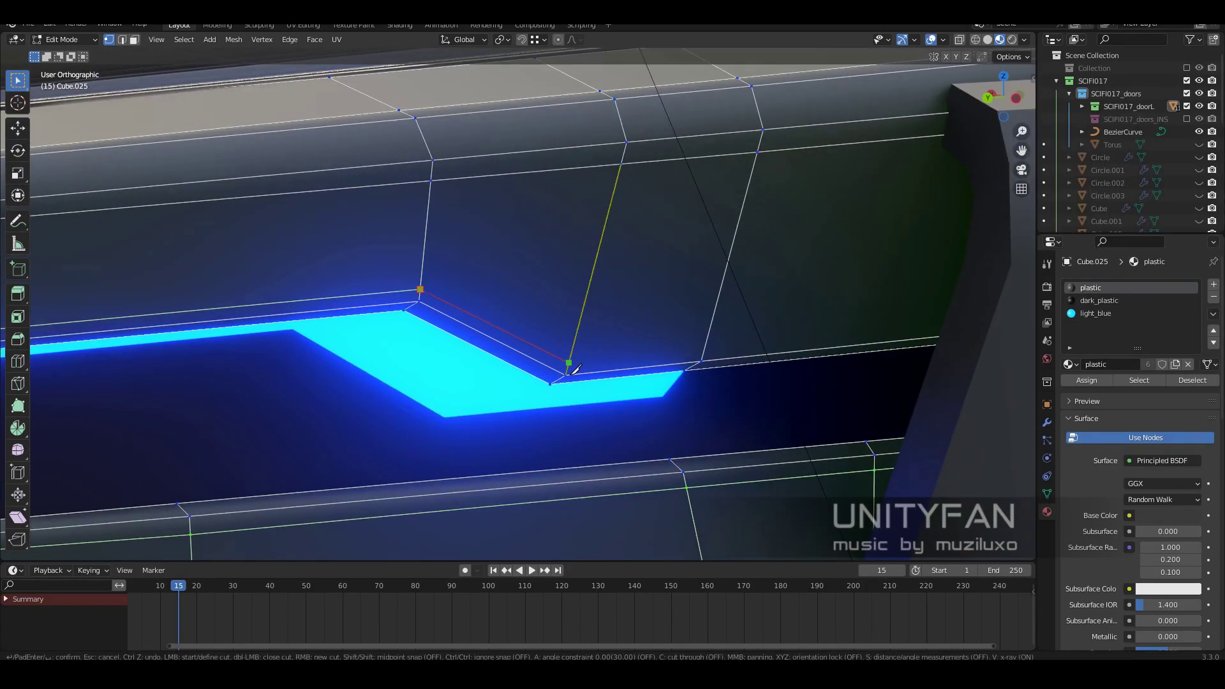
scroll(707, 353, down, 3)
key(shift+z)
scroll(516, 345, up, 3)
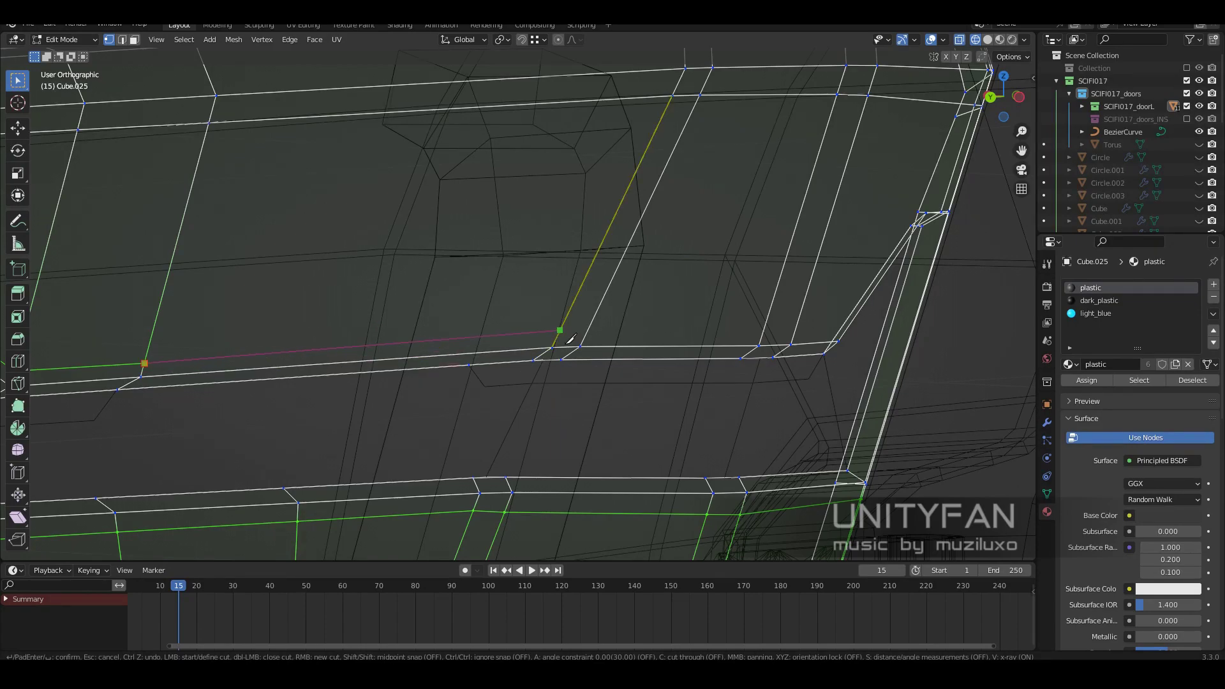
key(Return)
key(z)
click(917, 345)
mouse_move(652, 345)
middle_down()
mouse_move(608, 320)
mouse_move(546, 373)
mouse_move(485, 382)
middle_up()
Step: Knife-cut from the groove's stepped corner up to the panel's top bevelled edge
key(k)
click(468, 386)
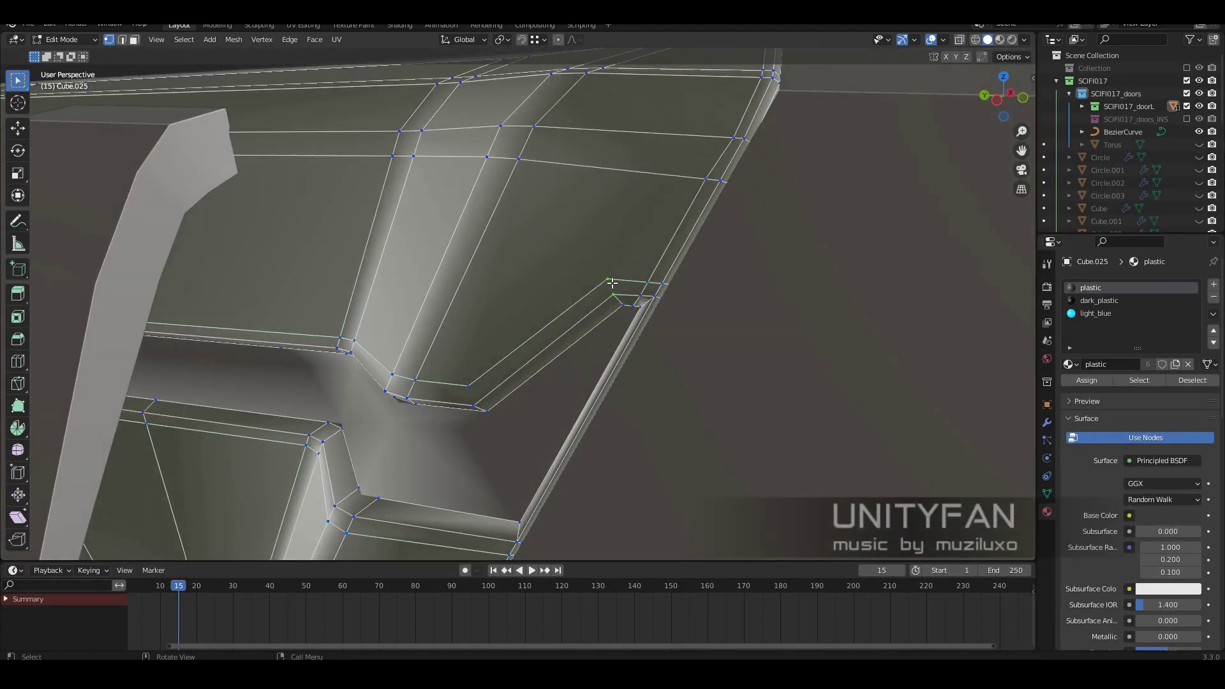
mouse_move(511, 385)
middle_down()
mouse_move(566, 350)
mouse_move(504, 466)
middle_up()
key(k)
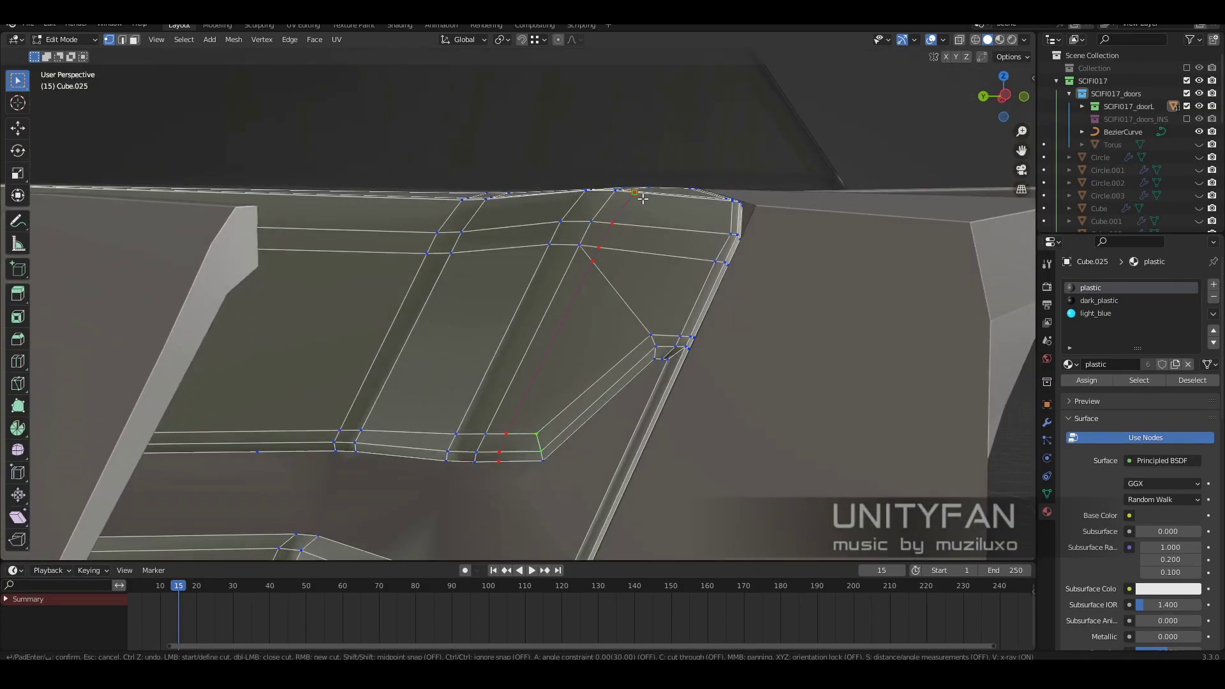
click(642, 198)
key(Return)
middle_drag(643, 198, 566, 323)
Step: Leave Edit Mode to view the glowing groove in Material Preview, then re-enter Edit Mode
key(Tab)
scroll(538, 381, down, 5)
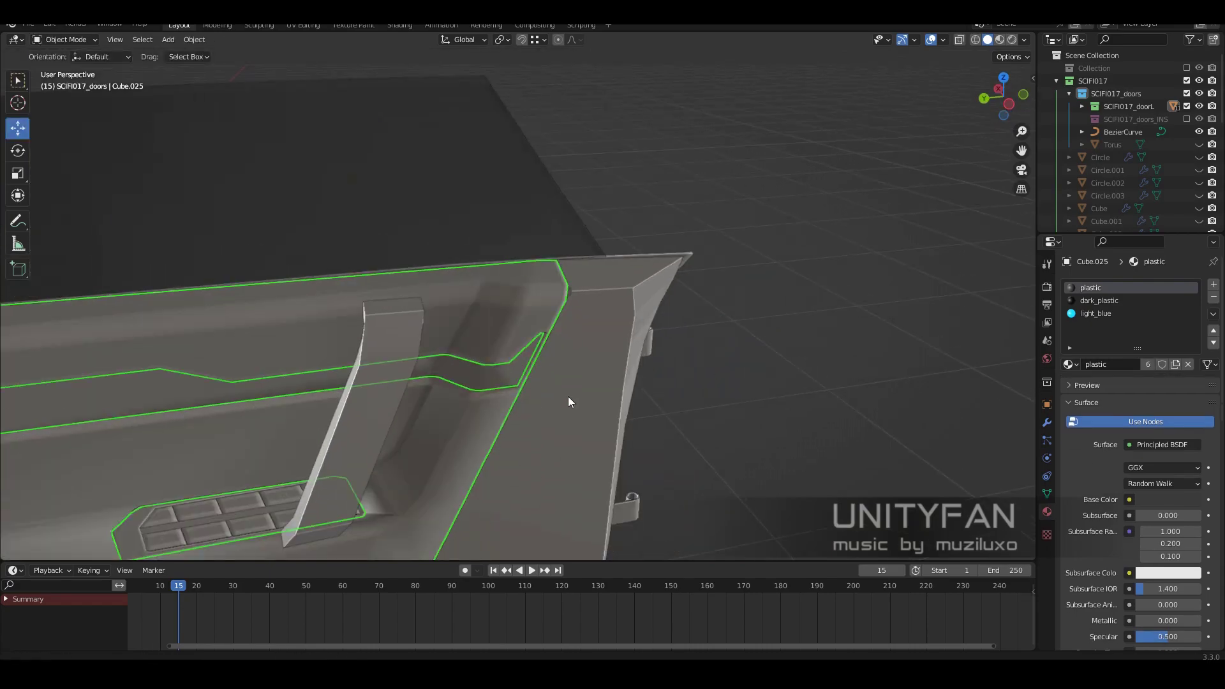
middle_drag(567, 396, 606, 304)
key(z)
mouse_move(564, 412)
middle_down()
mouse_move(736, 345)
mouse_move(604, 372)
mouse_move(581, 321)
mouse_move(506, 309)
mouse_move(511, 266)
mouse_move(429, 314)
middle_up()
key(Tab)
scroll(605, 372, up, 3)
Step: In orthographic view, knife-cut along the bottom edge starting from the corner vertex
key(KP_5)
click(217, 243)
scroll(377, 465, up, 3)
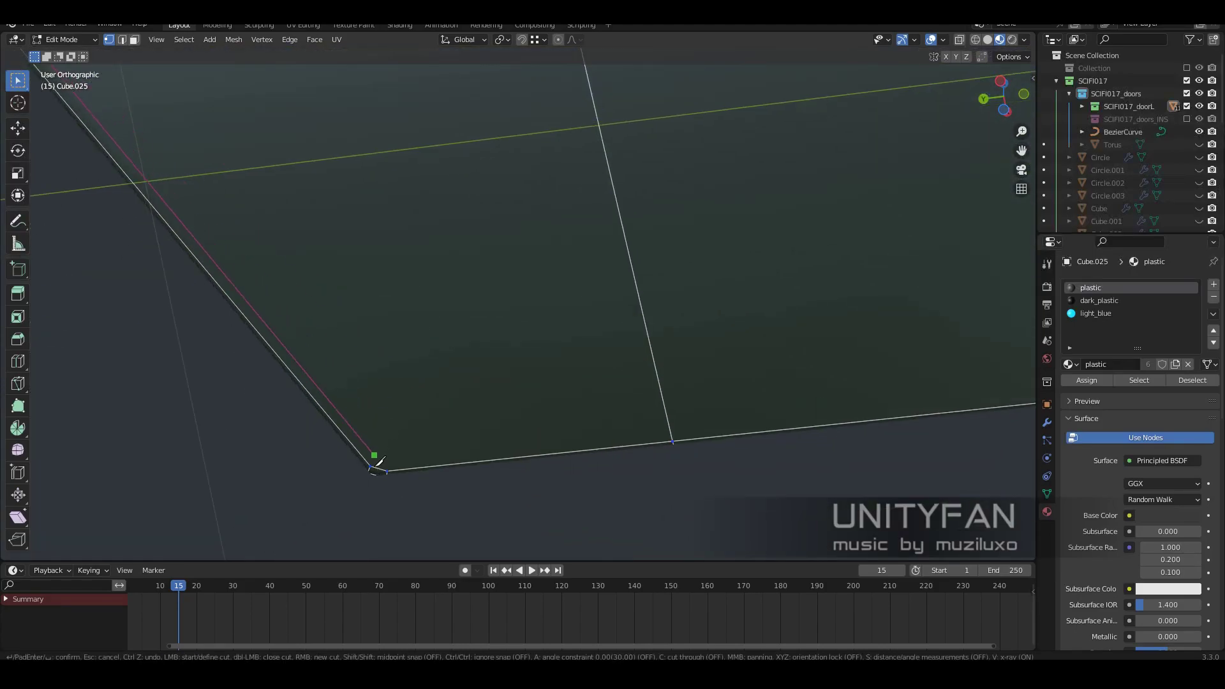
key(Return)
Step: Orbit around the lower panel's bottom corner until its edge is in view
mouse_move(546, 467)
middle_down()
mouse_move(566, 298)
mouse_move(487, 430)
middle_up()
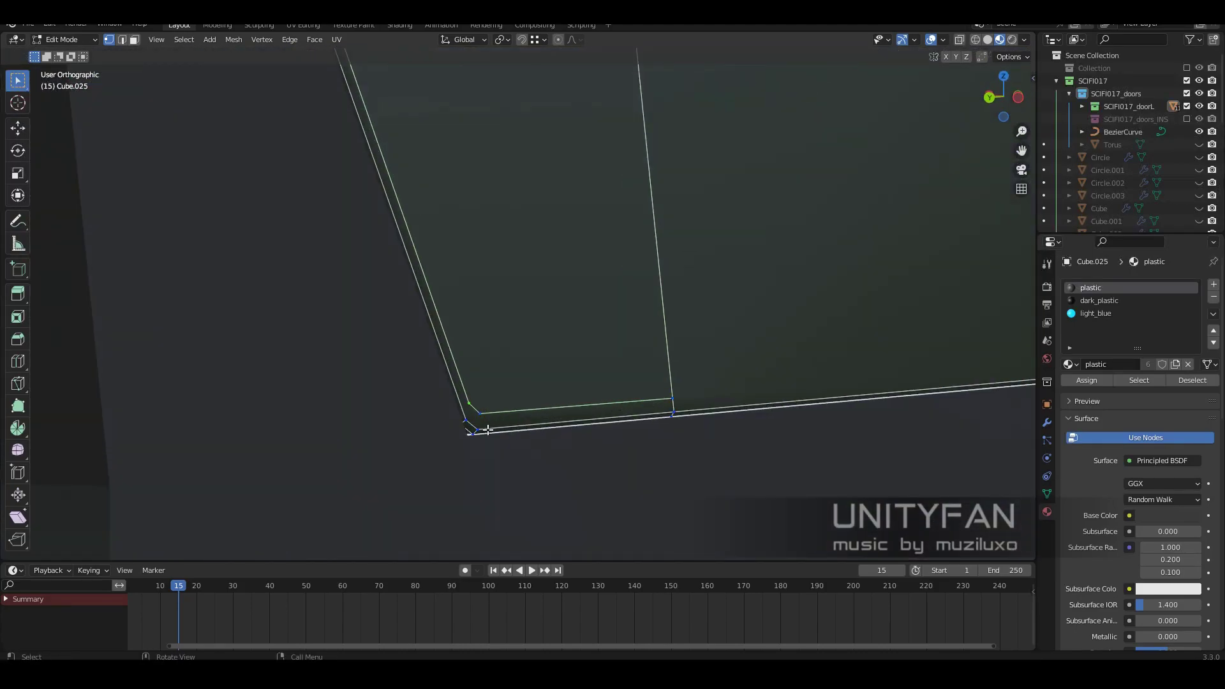
mouse_move(675, 389)
middle_down()
mouse_move(599, 363)
mouse_move(636, 402)
middle_up()
scroll(576, 358, down, 3)
scroll(668, 360, up, 3)
middle_drag(668, 360, 640, 371)
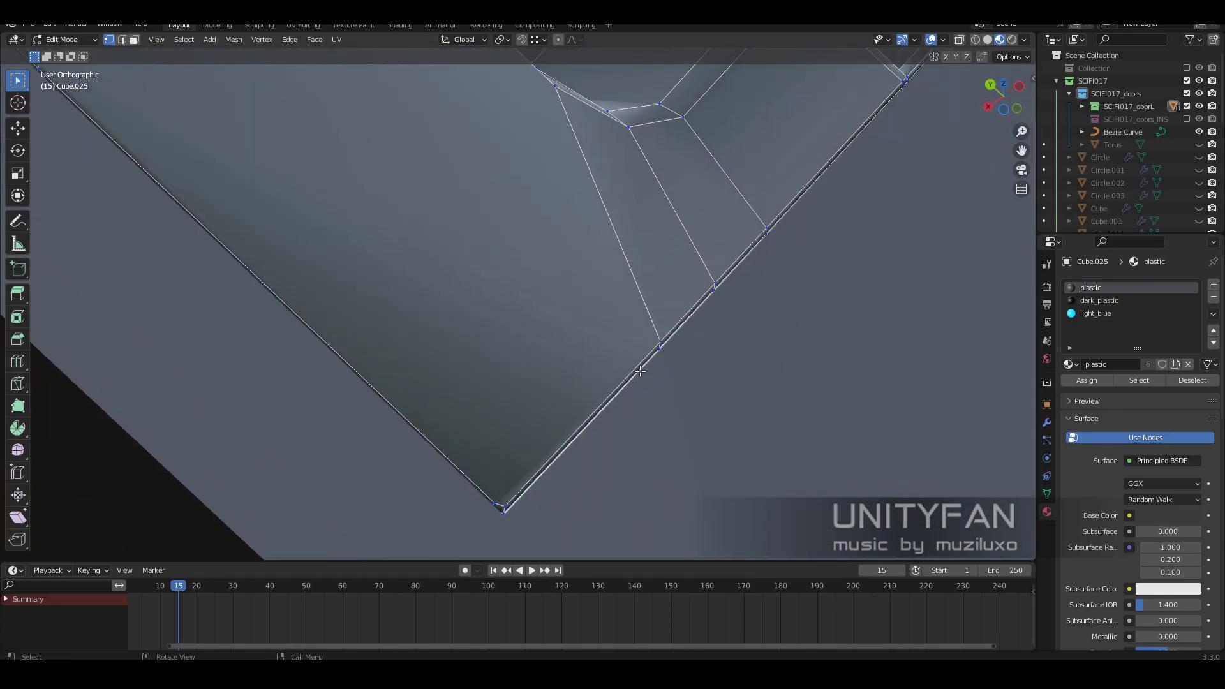
middle_drag(767, 243, 849, 128)
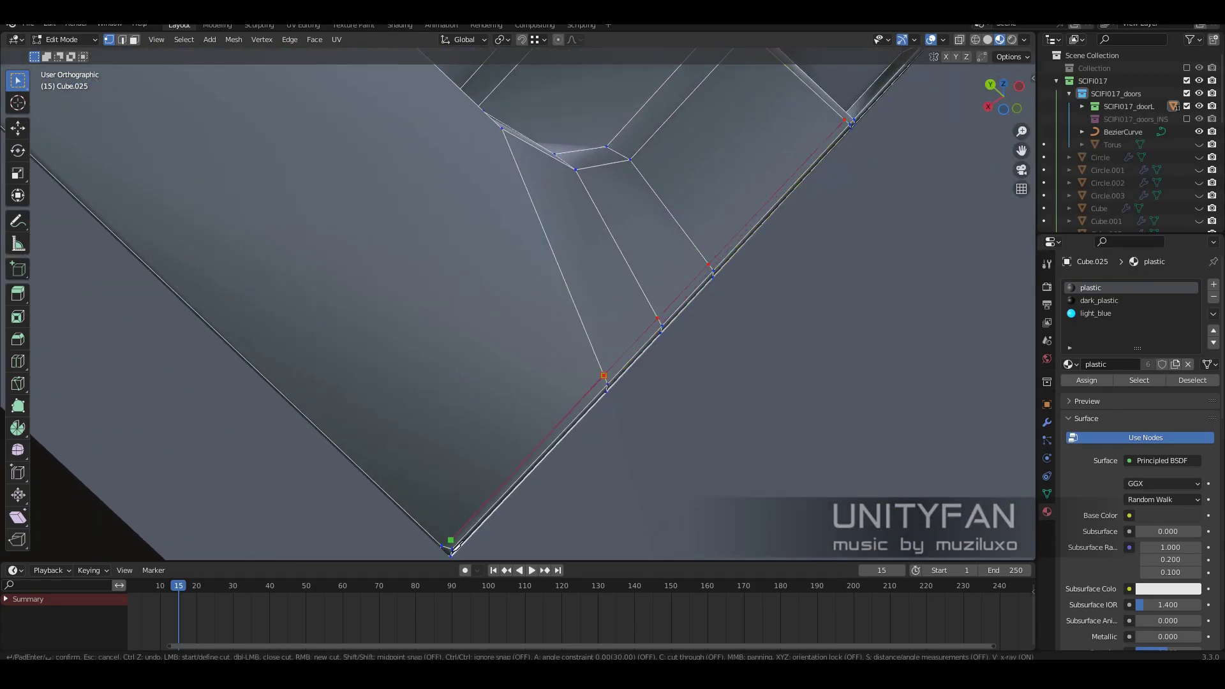
middle_drag(468, 541, 636, 270)
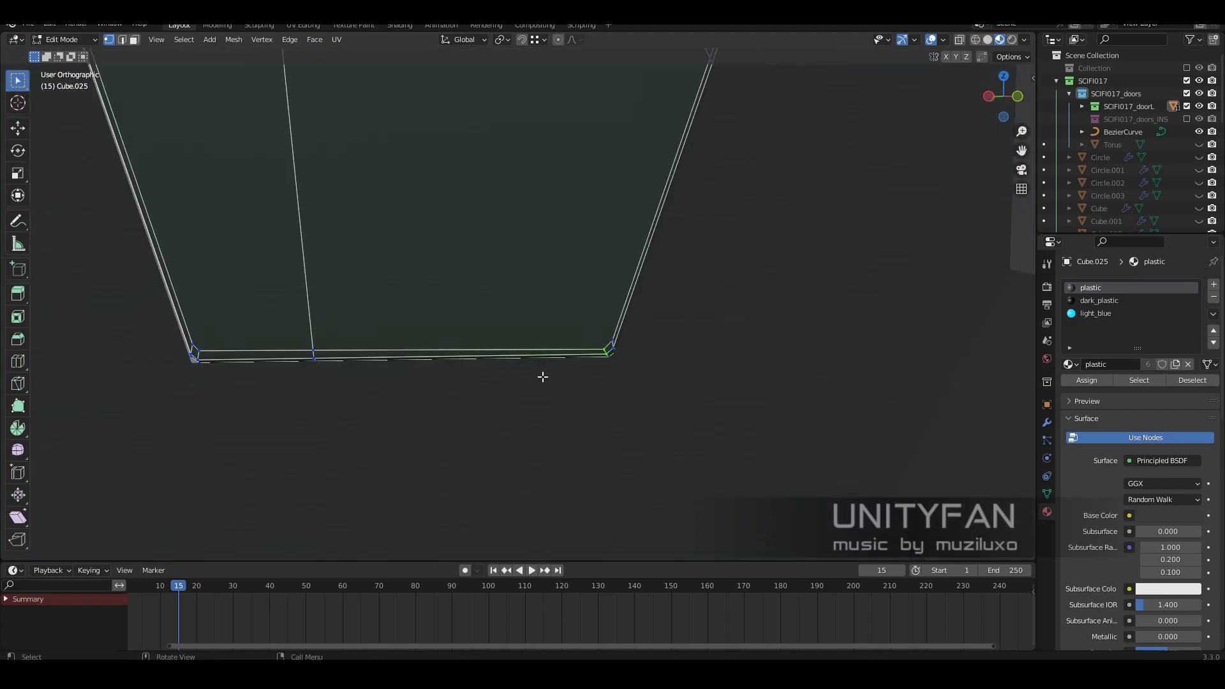
mouse_move(542, 377)
middle_down()
mouse_move(611, 429)
mouse_move(612, 363)
mouse_move(644, 346)
mouse_move(379, 364)
mouse_move(241, 344)
middle_up()
Step: Knife-cut down to the bottom bevelled edge around the armrest button recess
key(k)
key(Return)
middle_drag(689, 341, 573, 393)
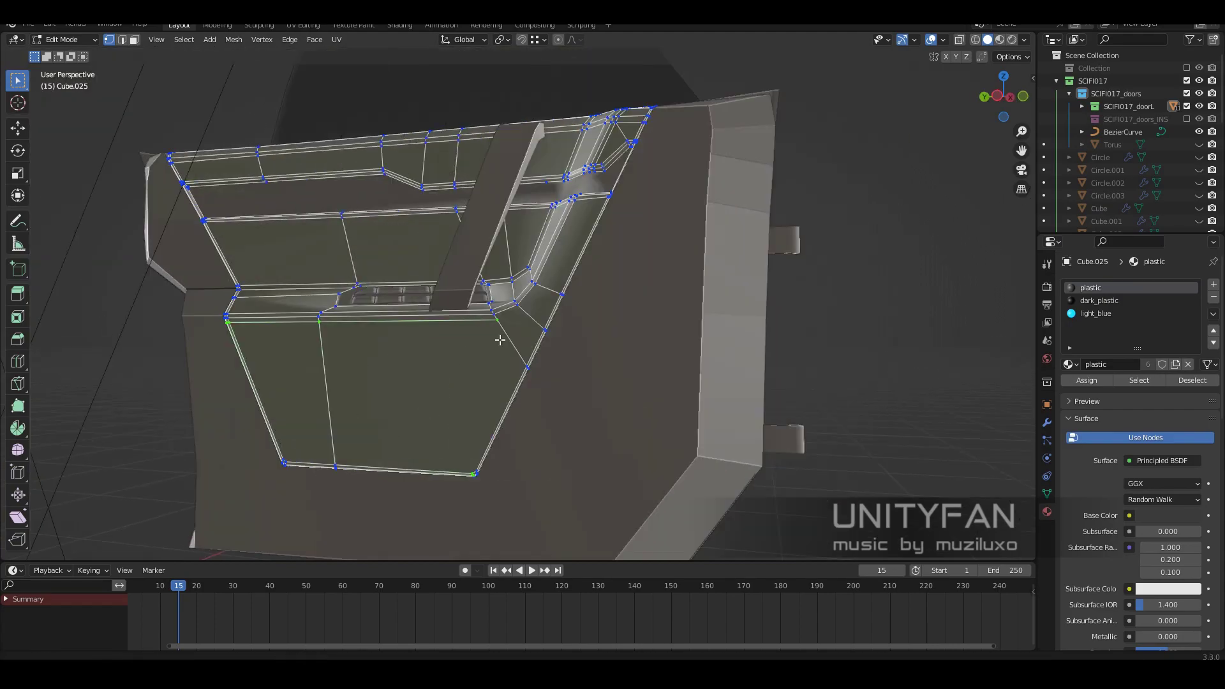
middle_drag(440, 426, 536, 318)
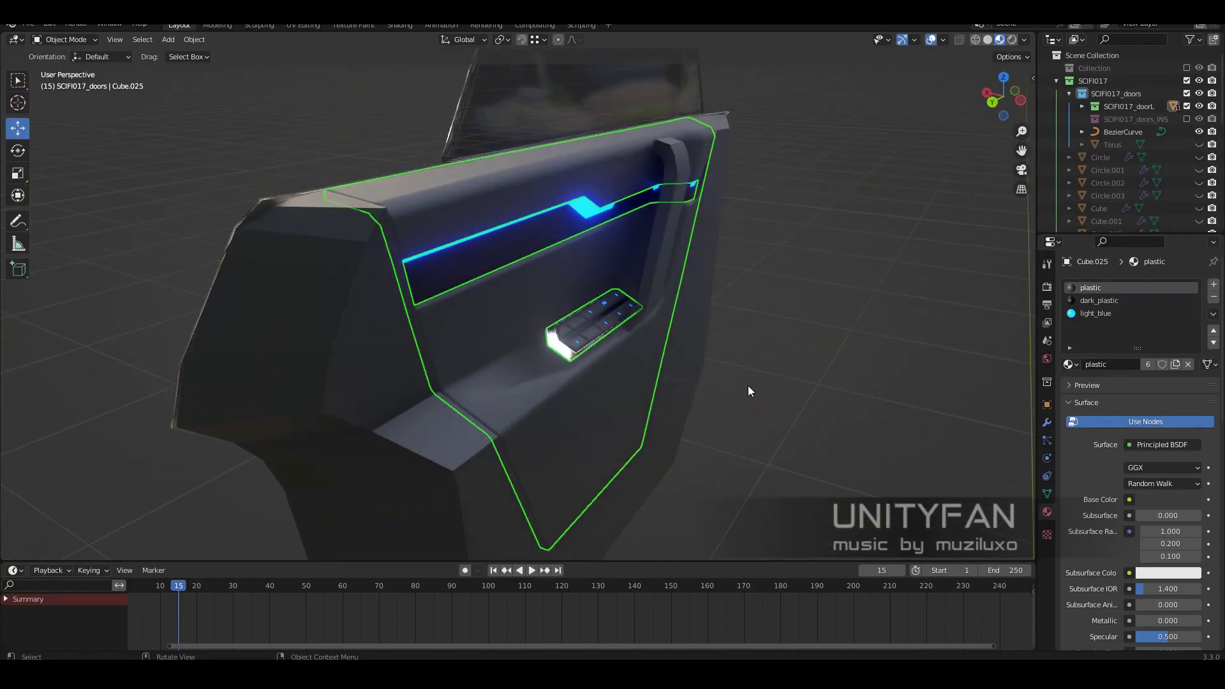
mouse_move(748, 386)
middle_down()
mouse_move(596, 342)
mouse_move(515, 346)
mouse_move(767, 356)
mouse_move(689, 365)
mouse_move(783, 334)
mouse_move(732, 317)
middle_up()
Step: Knife-cut support edges around the corners of the button panel recess
key(Tab)
scroll(534, 318, up, 5)
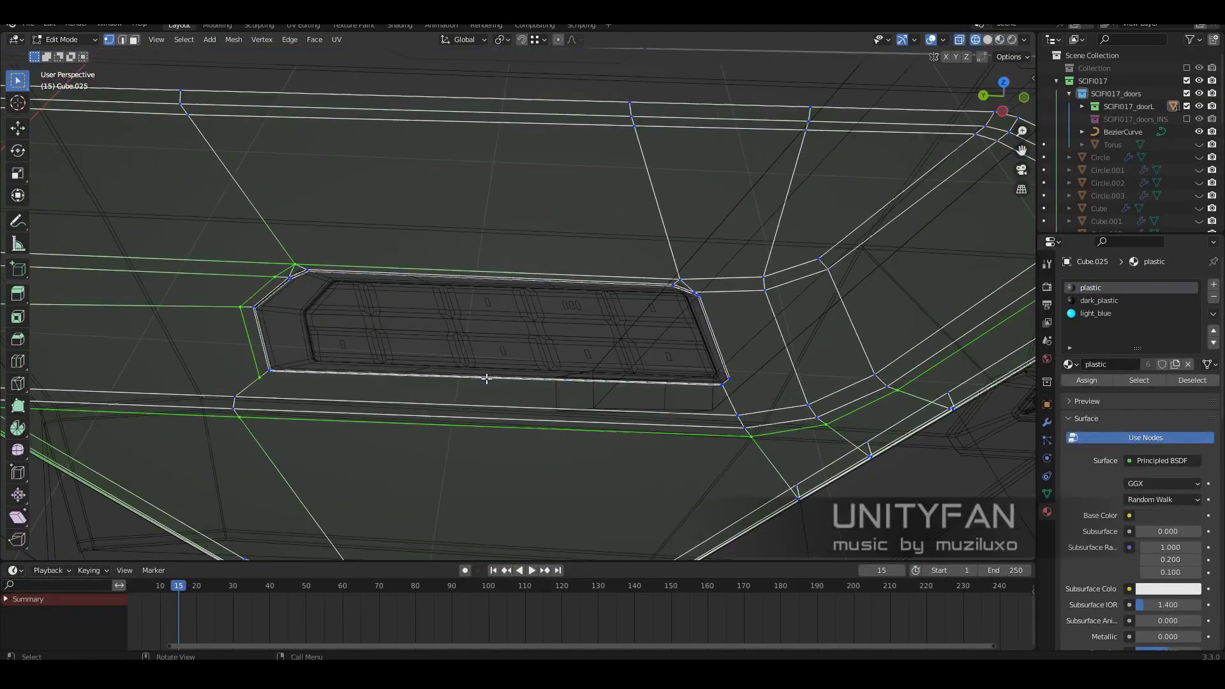
scroll(604, 406, up, 2)
key(Return)
middle_drag(521, 252, 746, 325)
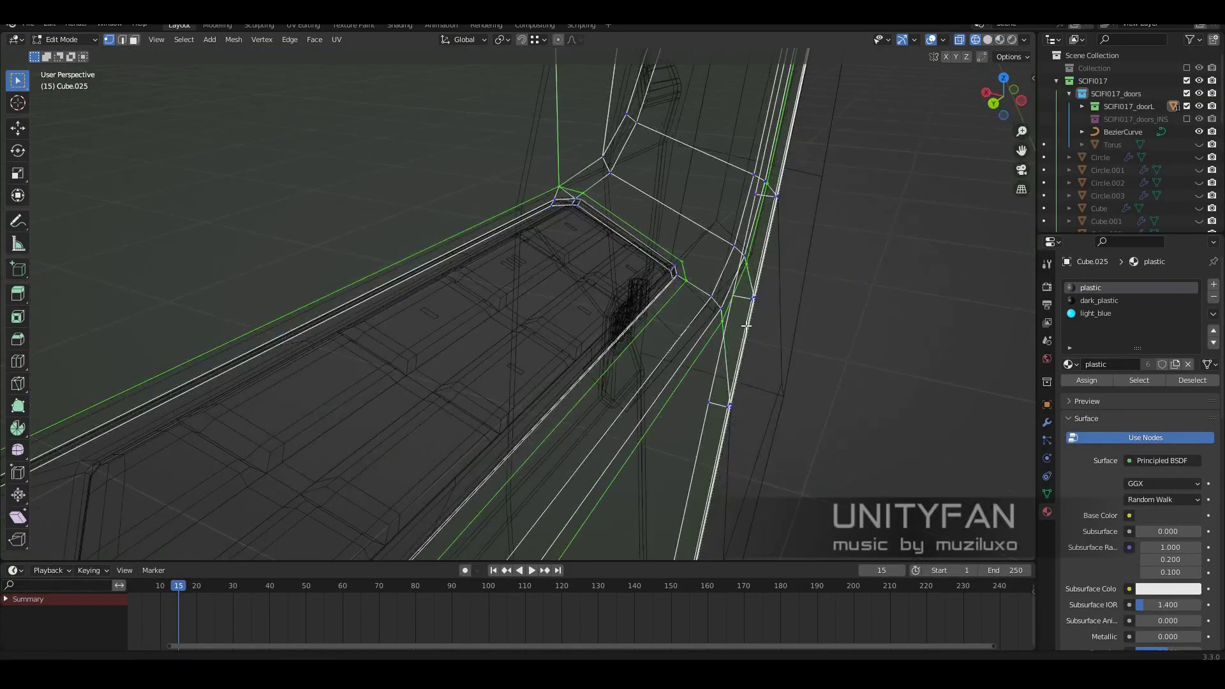
middle_drag(668, 331, 461, 391)
key(k)
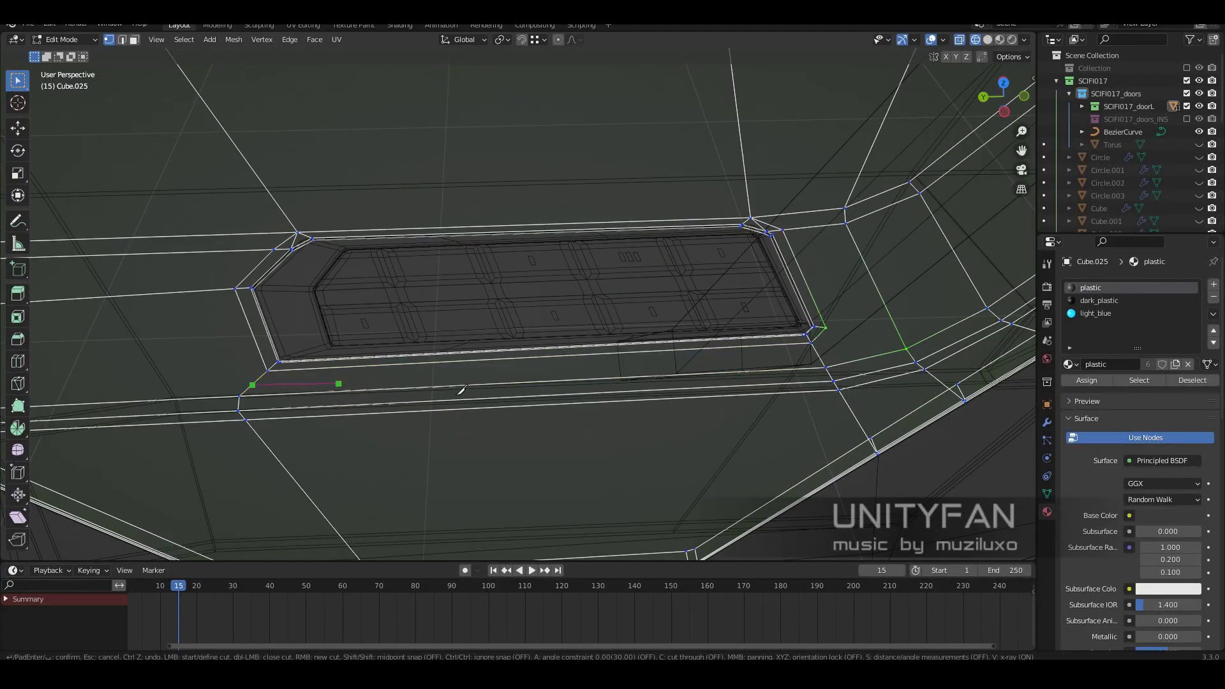
key(shift+z)
middle_drag(906, 345, 571, 409)
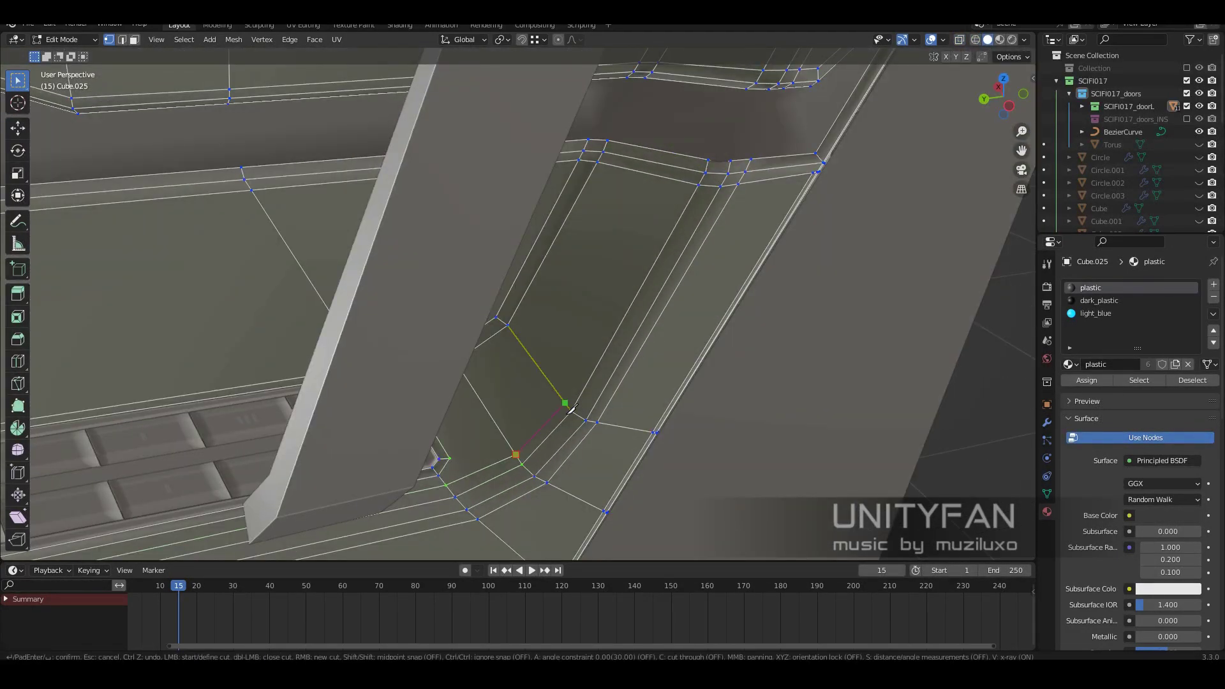
key(Return)
mouse_move(699, 171)
middle_down()
mouse_move(444, 314)
mouse_move(338, 191)
mouse_move(684, 300)
mouse_move(689, 431)
mouse_move(739, 397)
mouse_move(711, 356)
mouse_move(680, 412)
mouse_move(695, 388)
middle_up()
key(shift+z)
Step: Select the edge loop framing the button panel and bevel it
key(2)
key(z)
click(779, 300)
key(ctrl+b)
click(684, 438)
scroll(684, 438, down, 4)
Step: Select the light strip Cube.030 in Edit Mode and merge its overlapping vertices
key(Tab)
key(z)
click(776, 433)
mouse_move(776, 433)
middle_down()
mouse_move(742, 435)
mouse_move(740, 390)
mouse_move(699, 404)
mouse_move(531, 254)
middle_up()
scroll(699, 404, up, 3)
click(531, 254)
key(Tab)
key(shift+z)
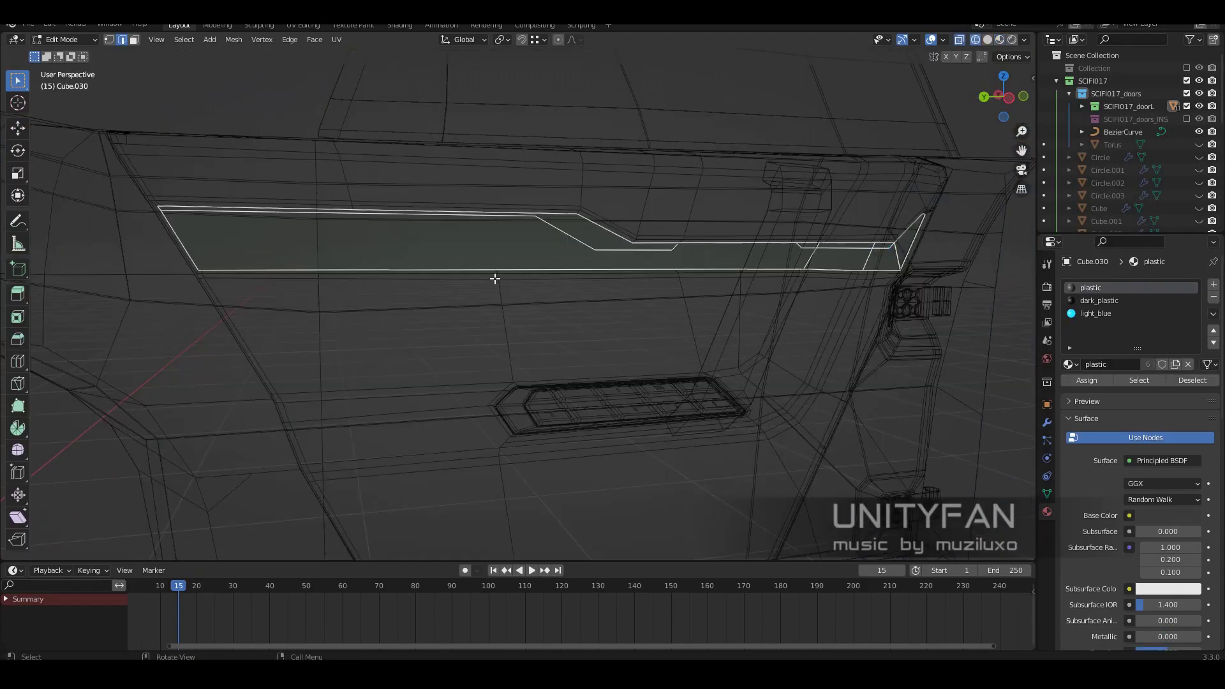
click(482, 324)
scroll(611, 345, up, 3)
Step: Knife-cut new cross edges across the groove strip
key(k)
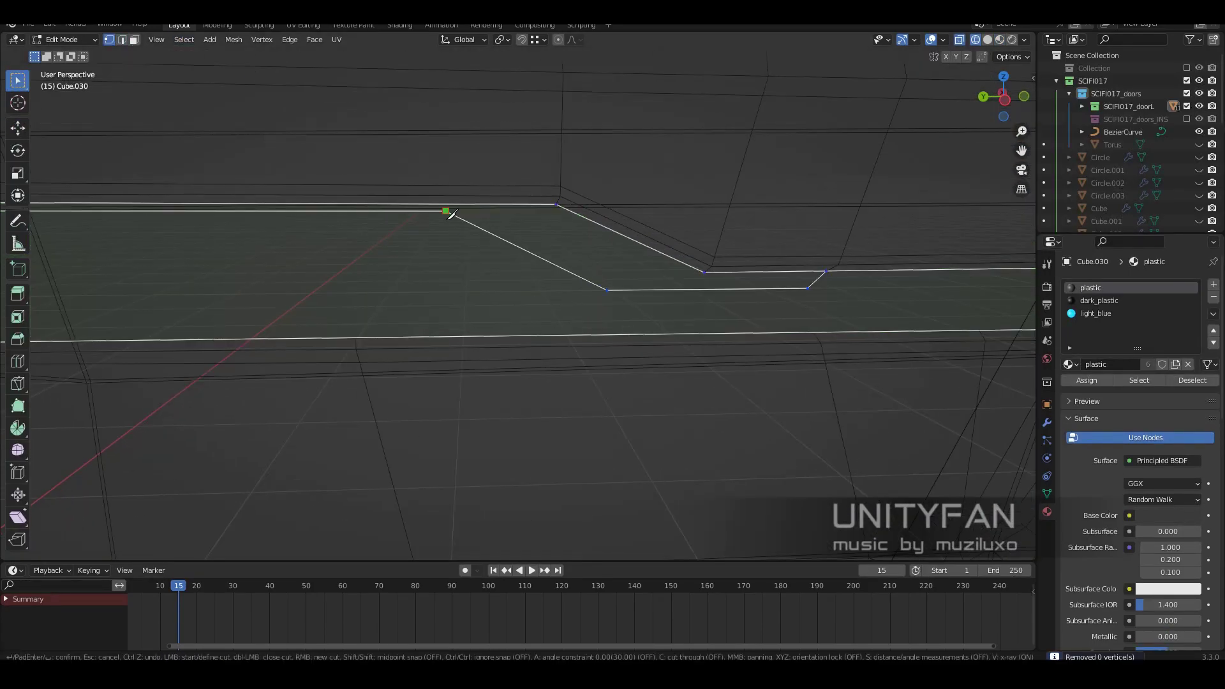
scroll(713, 327, down, 4)
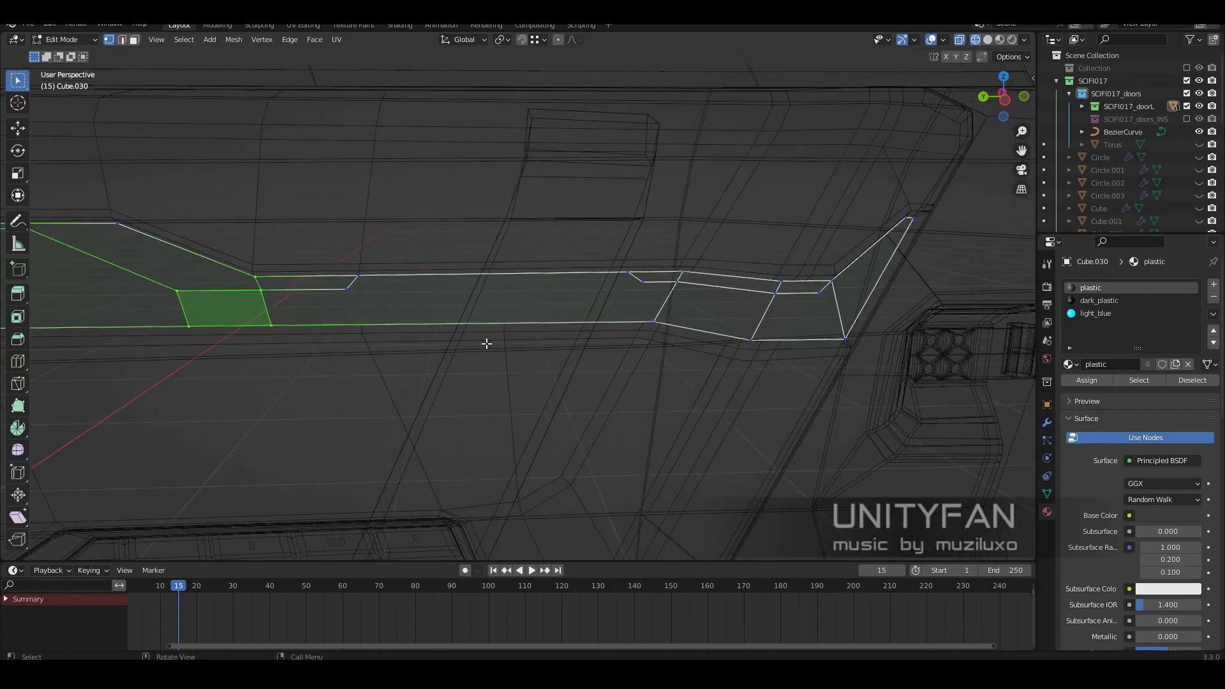
scroll(807, 310, up, 4)
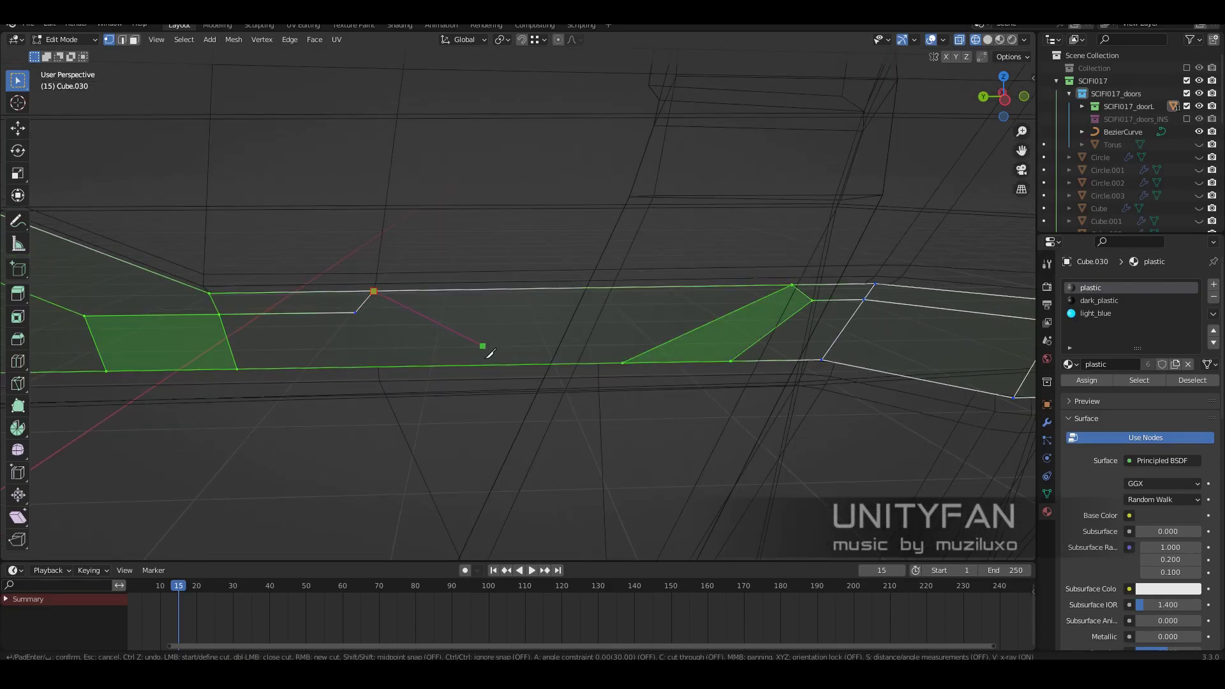
key(Return)
key(shift+z)
middle_drag(359, 313, 447, 331)
key(z)
scroll(557, 350, up, 3)
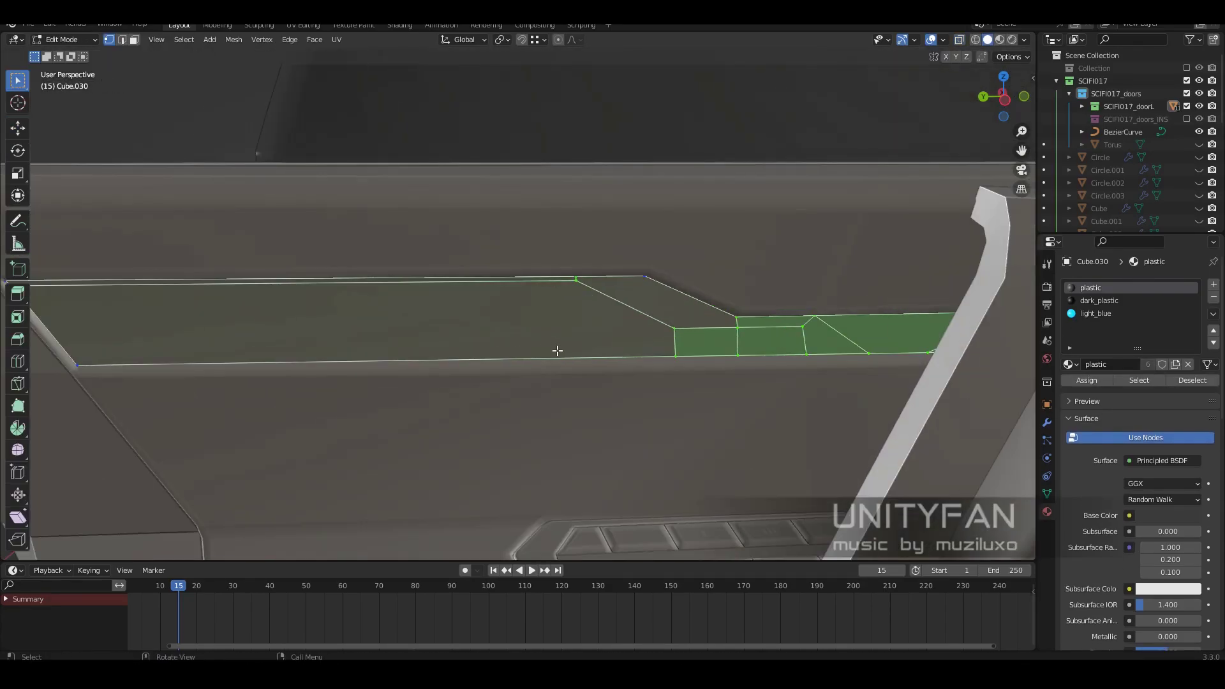
key(Return)
scroll(637, 355, down, 4)
key(z)
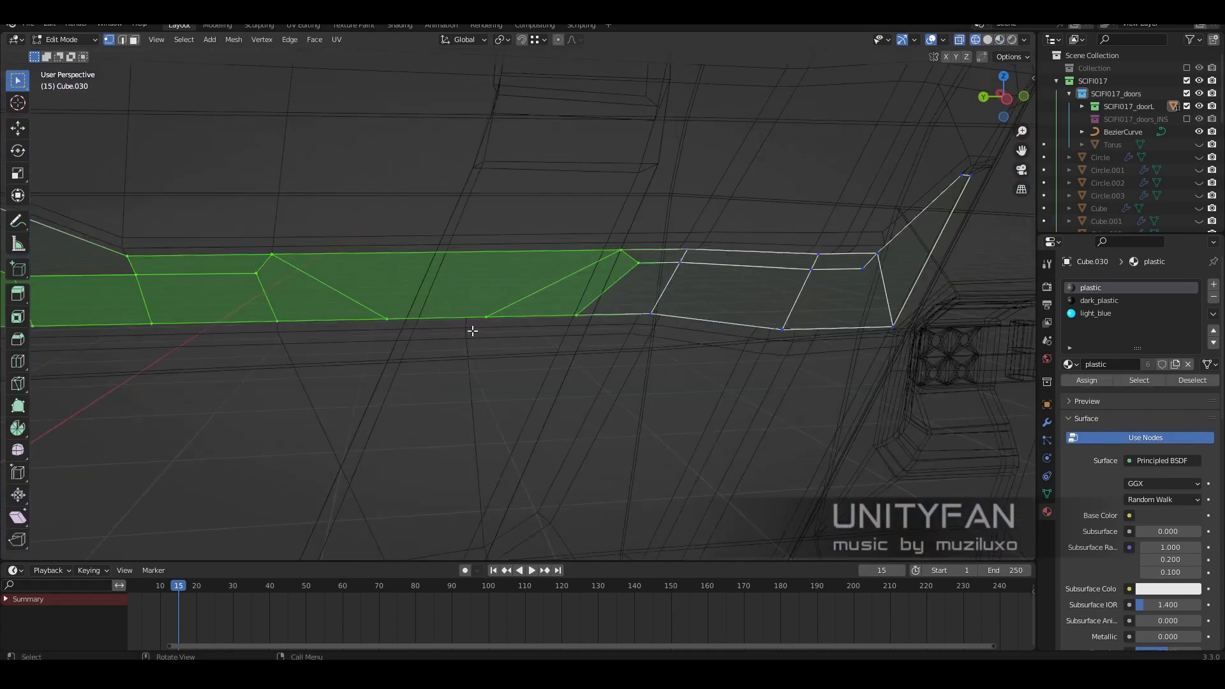
key(shift+z)
scroll(470, 331, up, 4)
Step: Select edges across the strip and dissolve its unneeded faces
key(2)
click(567, 299)
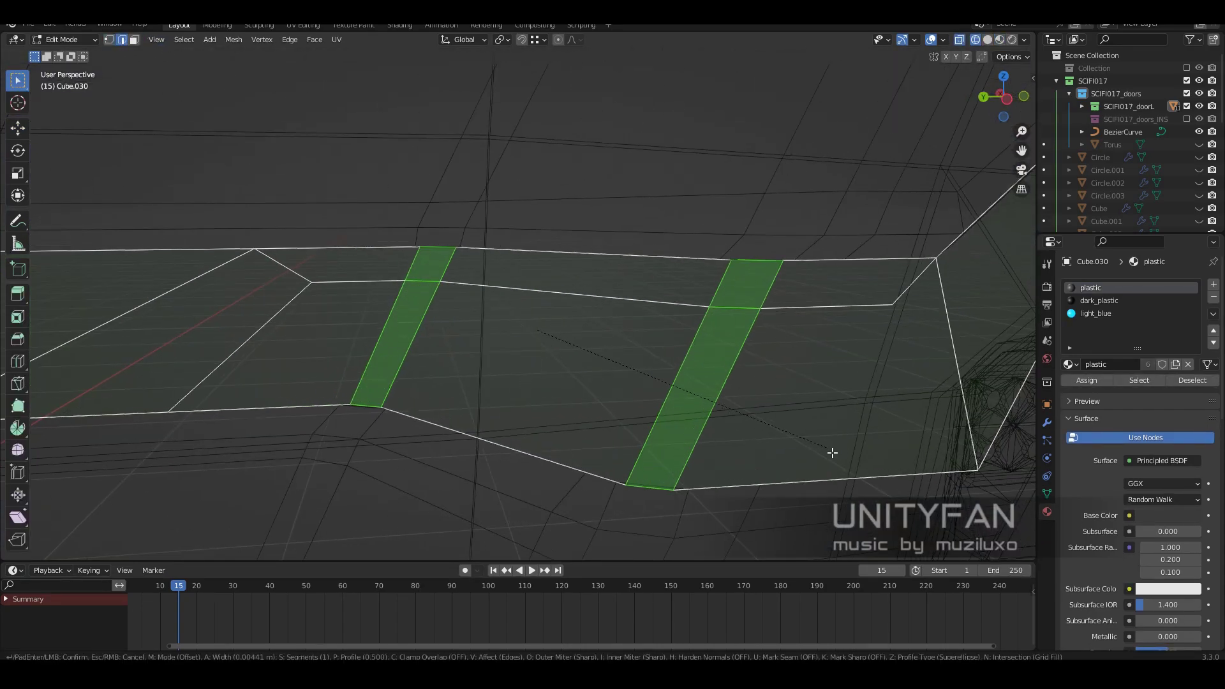
middle_drag(835, 455, 112, 62)
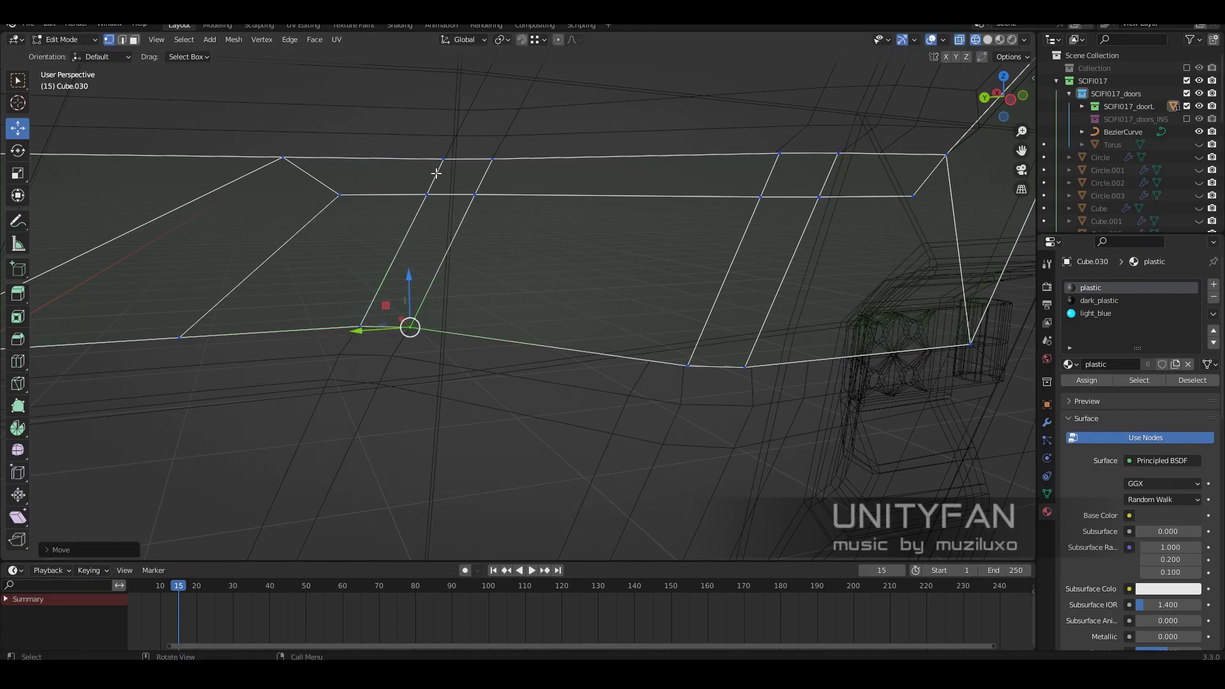
shift+middle_drag(501, 162, 485, 440)
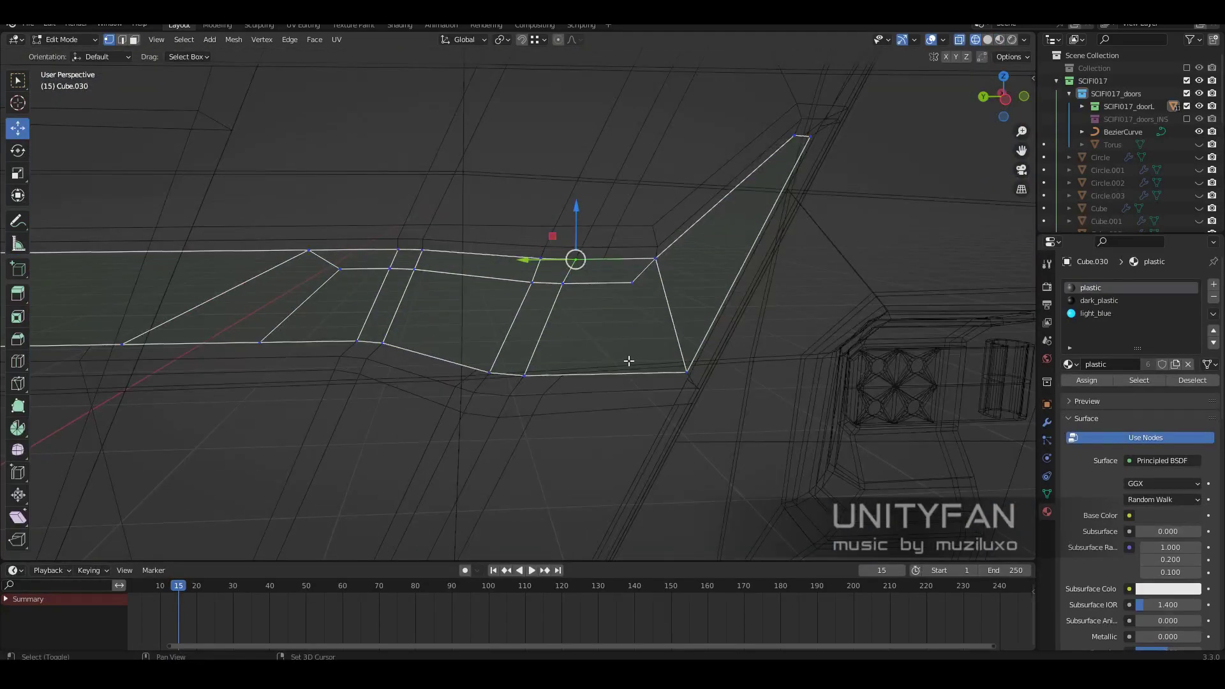
key(x)
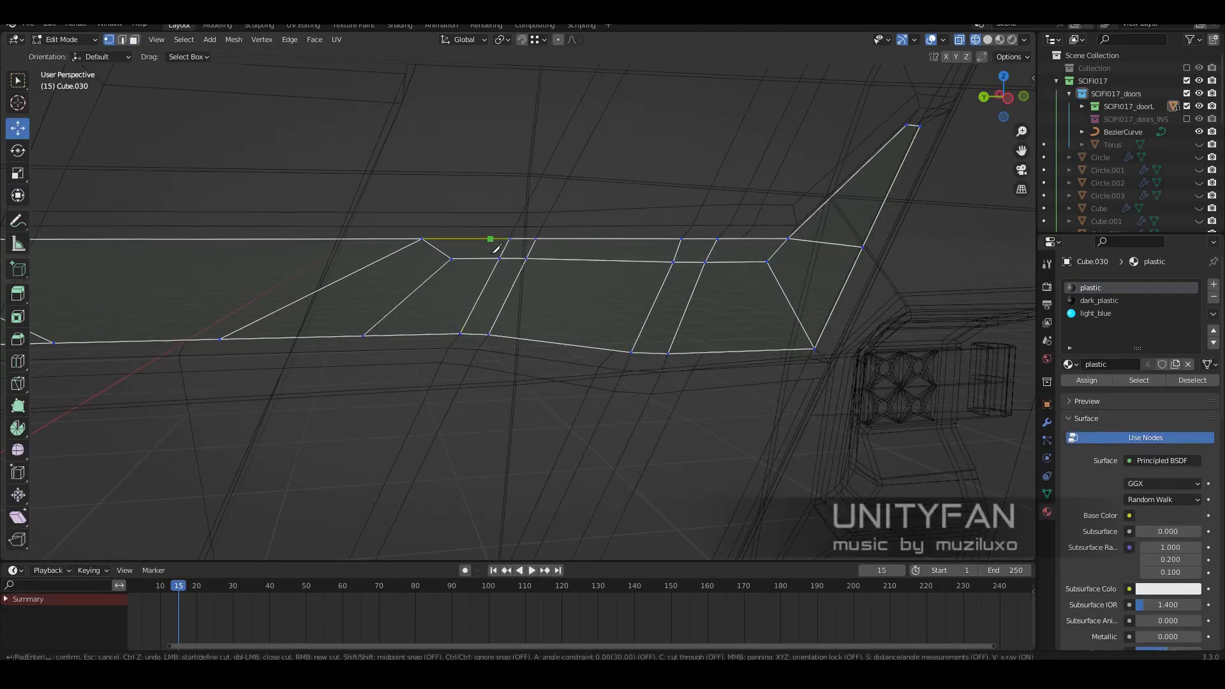
middle_drag(545, 327, 542, 350)
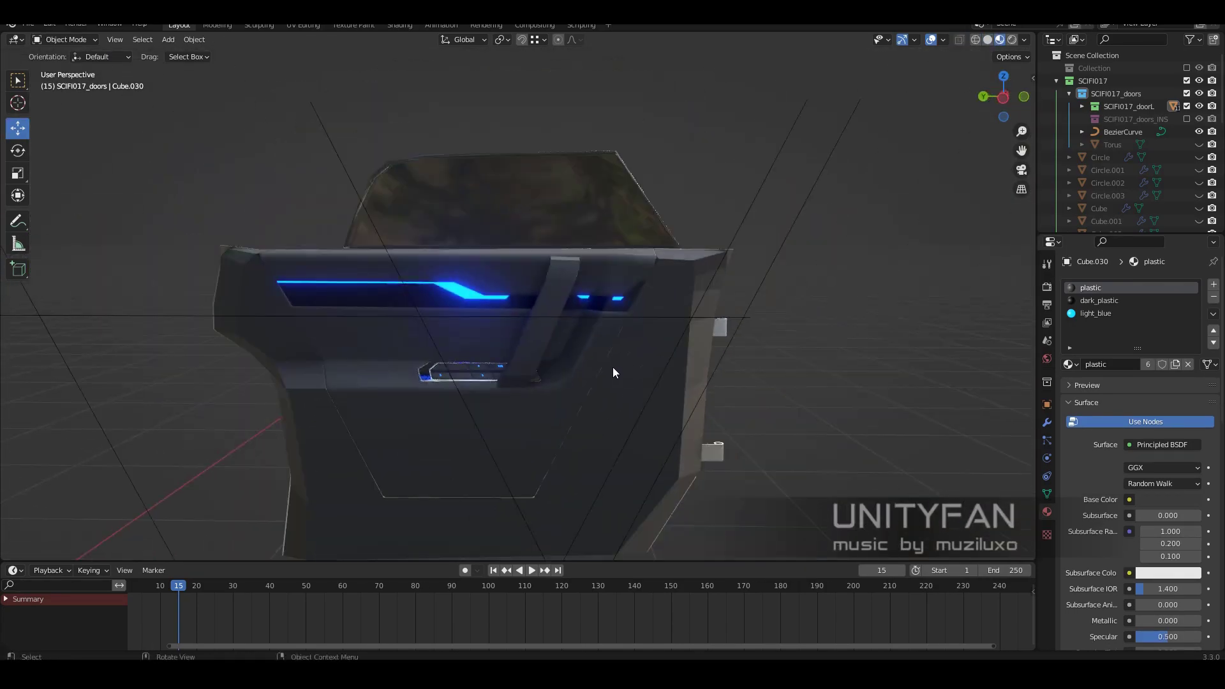
Step: Box-select the handle's top section and move it to bend toward the panel
middle_drag(612, 366, 679, 354)
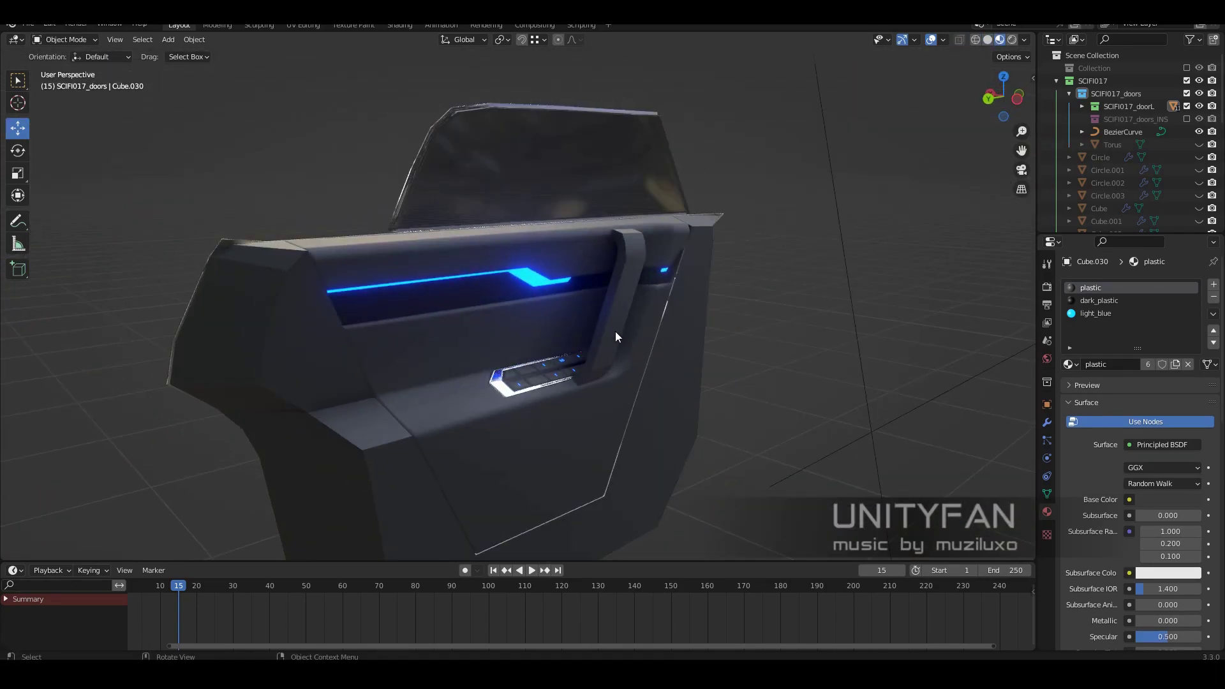
mouse_move(607, 334)
middle_down()
mouse_move(580, 291)
mouse_move(472, 319)
middle_up()
click(495, 354)
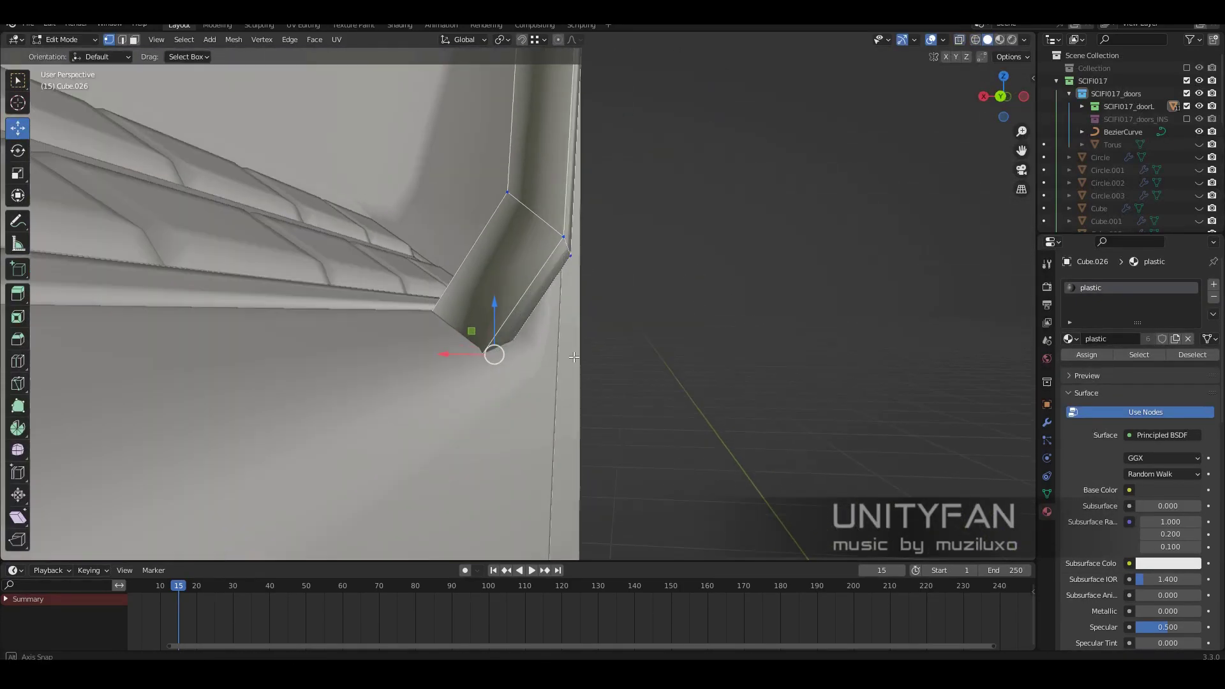
mouse_move(573, 357)
middle_down()
mouse_move(501, 333)
mouse_move(567, 370)
middle_up()
key(a)
key(shift+z)
key(shift+z)
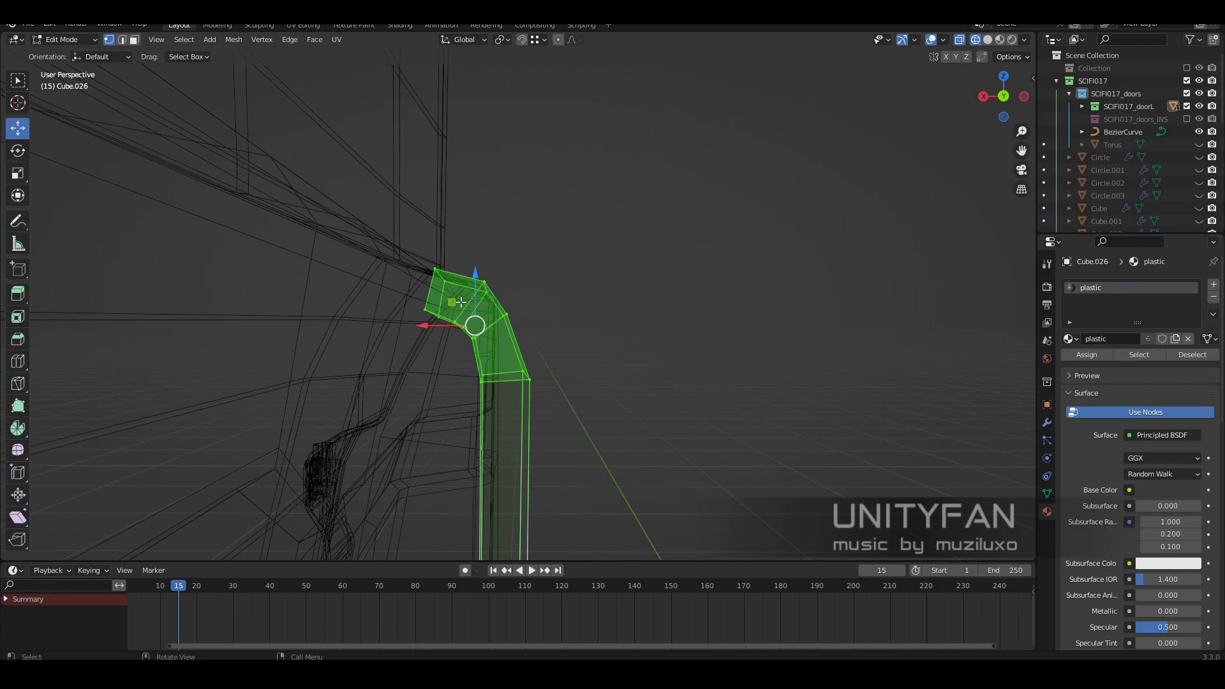
key(shift+z)
middle_drag(461, 301, 485, 332)
key(shift+z)
drag(456, 248, 506, 349)
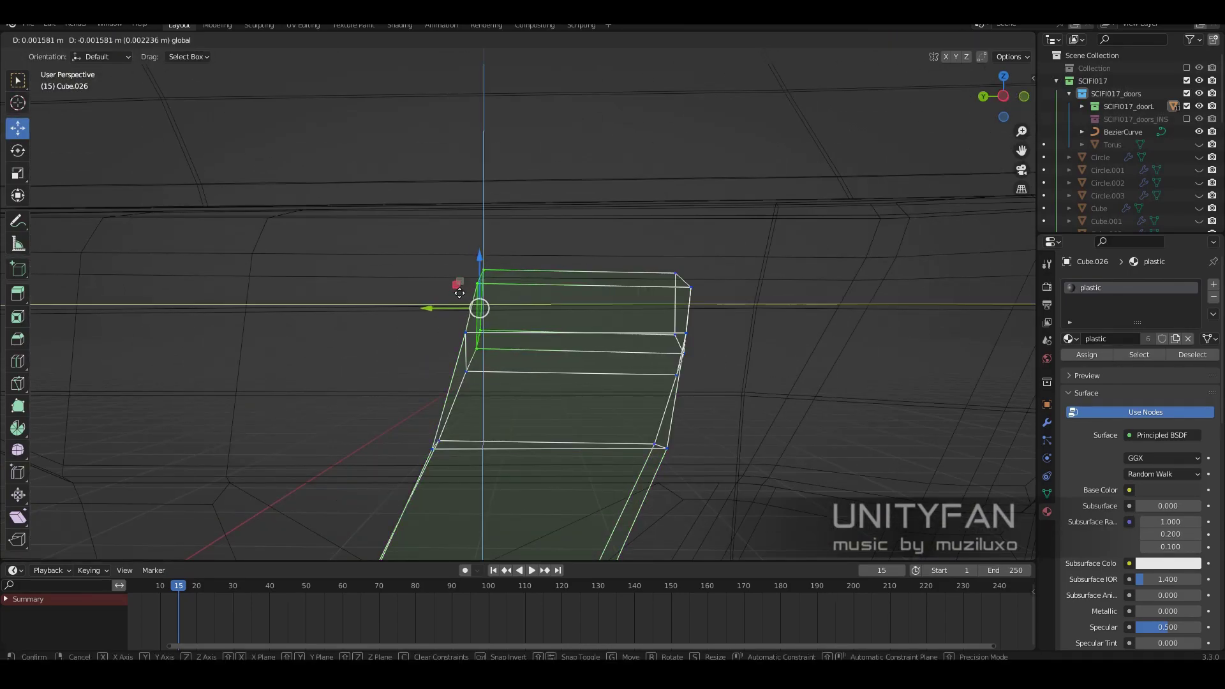
click(459, 293)
mouse_move(459, 293)
middle_down()
mouse_move(565, 335)
mouse_move(521, 311)
middle_up()
click(530, 313)
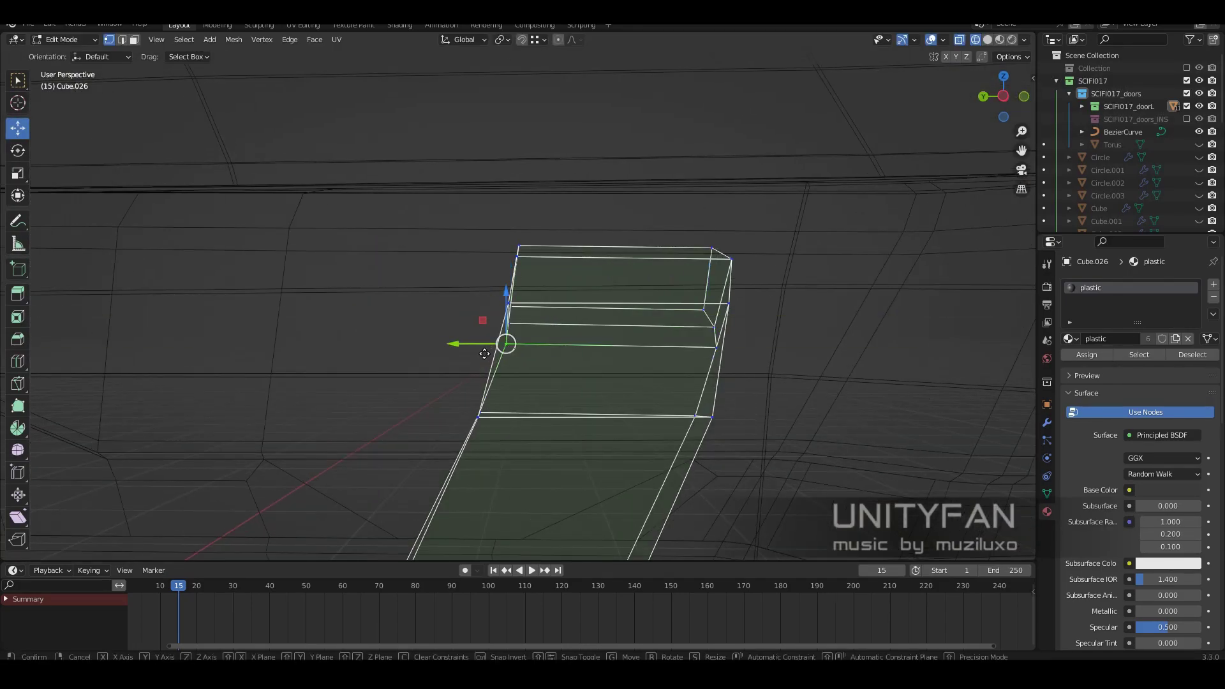
Step: Add edge loops near the handle's bend and slide them to round it
key(shift+z)
mouse_move(603, 359)
middle_down()
mouse_move(537, 408)
mouse_move(547, 309)
mouse_move(70, 202)
middle_up()
key(z)
click(574, 287)
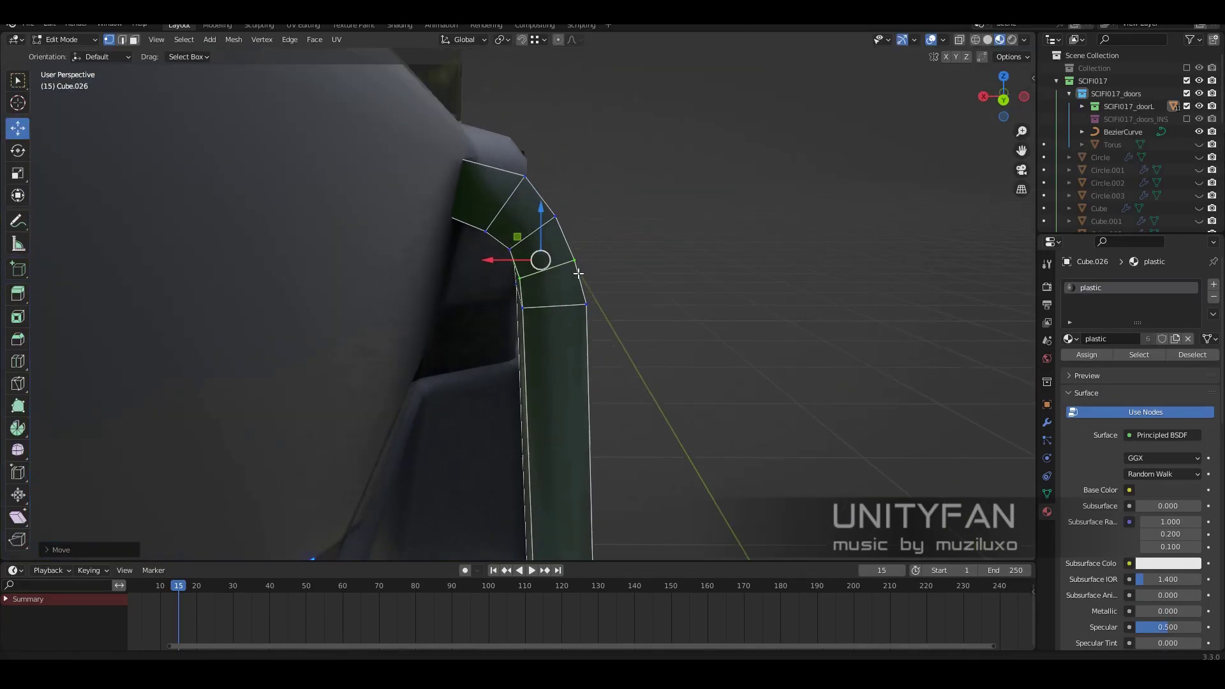
mouse_move(573, 287)
middle_down()
mouse_move(588, 235)
mouse_move(611, 233)
mouse_move(469, 352)
middle_up()
ctrl+click(469, 351)
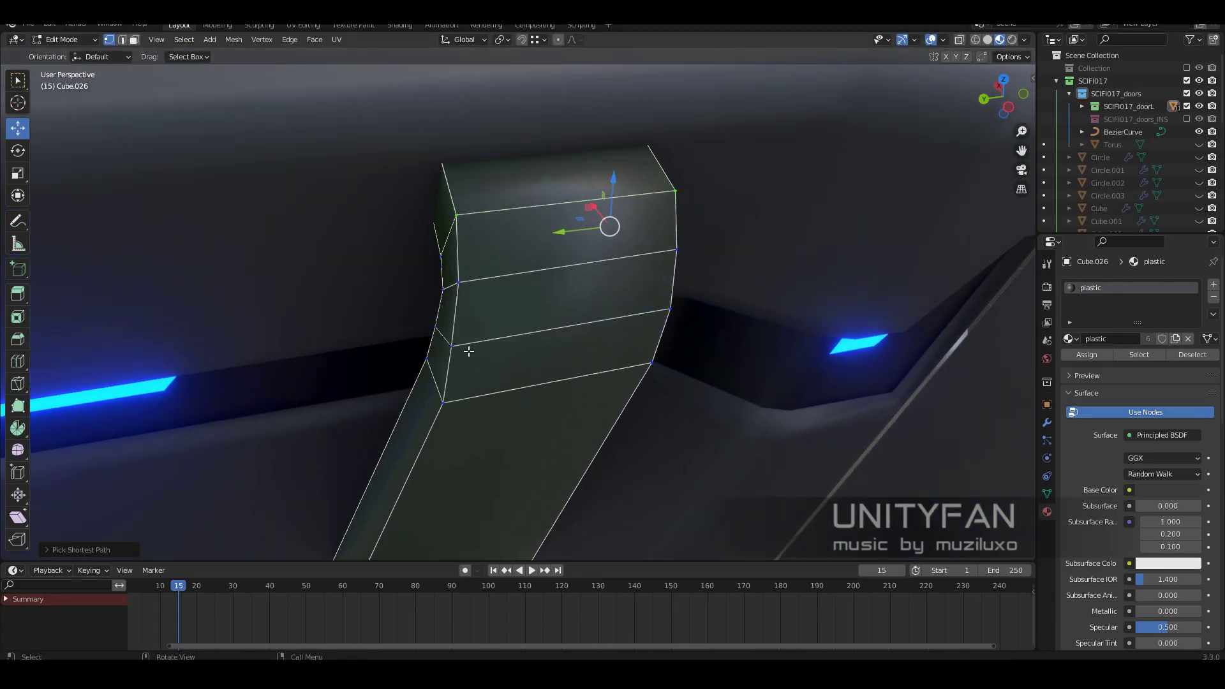
click(418, 289)
click(18, 361)
middle_drag(593, 128, 548, 255)
click(527, 203)
key(shift+z)
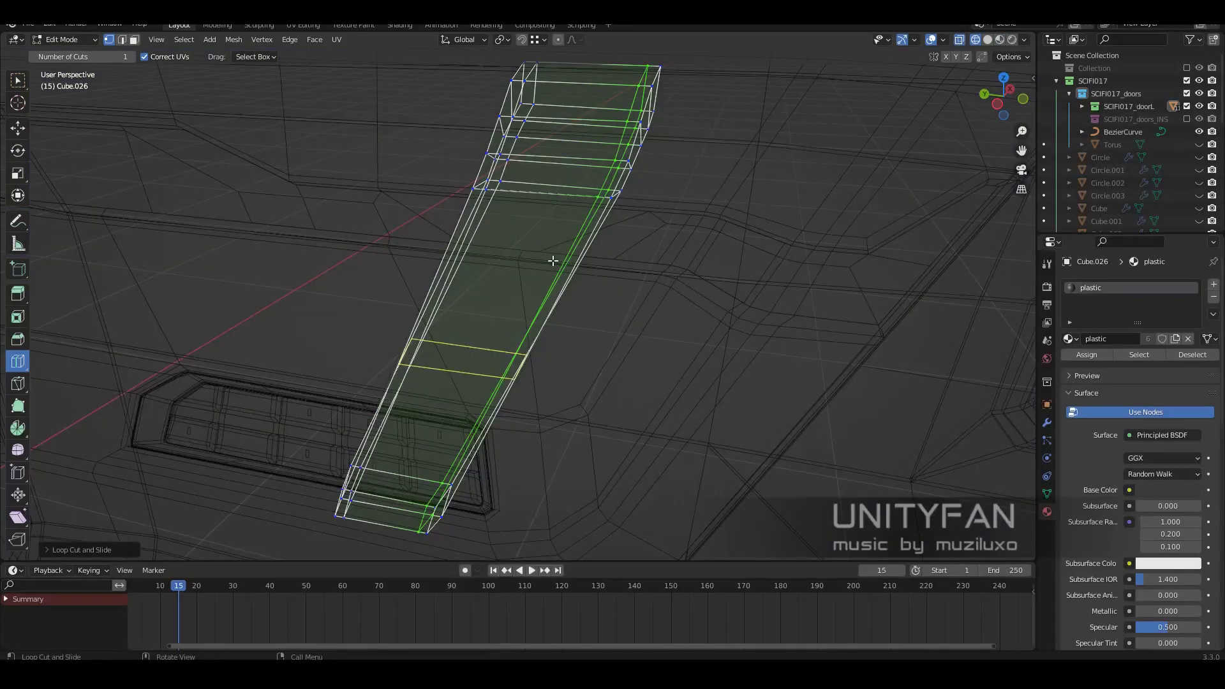
Step: Select loops on the handle's lower bend and add another loop cut near its top
click(18, 80)
mouse_move(485, 287)
middle_down()
mouse_move(561, 382)
mouse_move(18, 252)
middle_up()
key(shift+z)
middle_drag(578, 250, 437, 266)
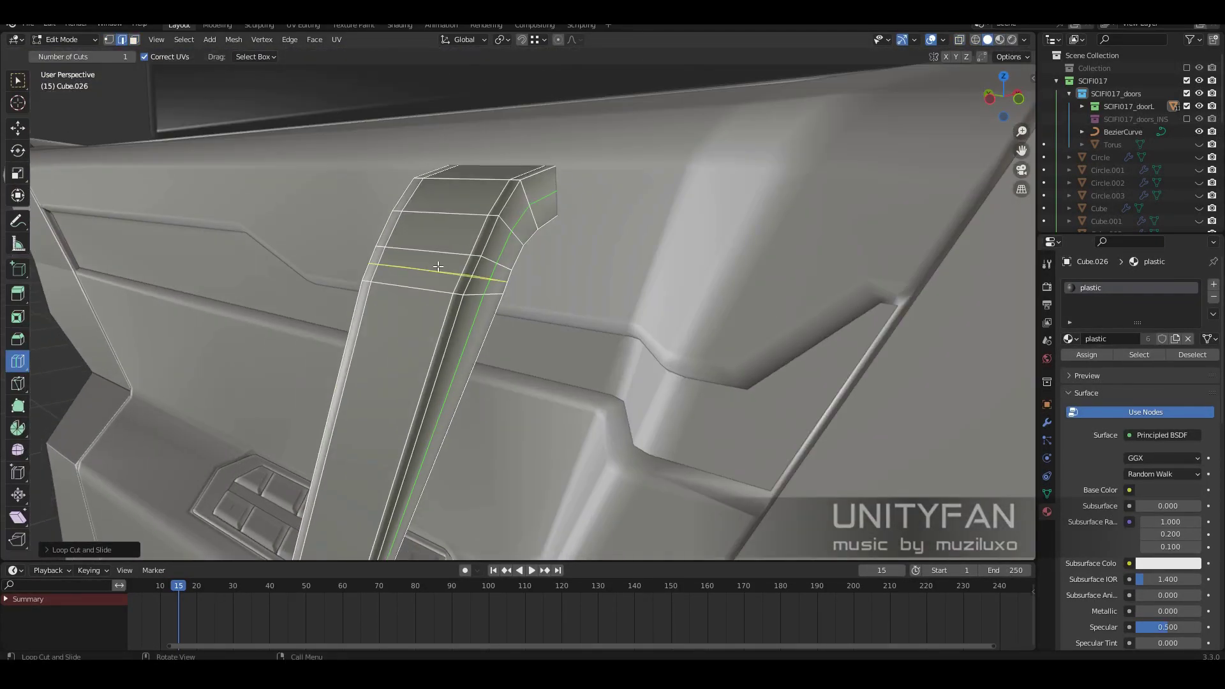
middle_drag(473, 329, 557, 295)
alt+click(561, 292)
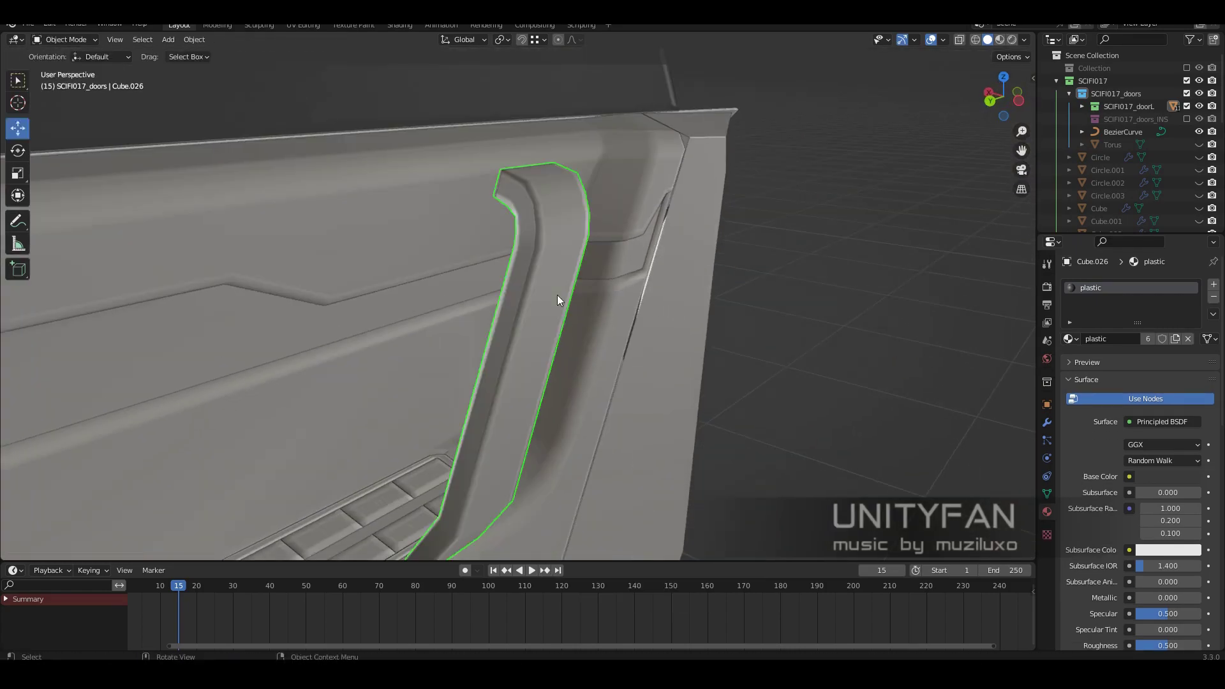
key(z)
click(563, 354)
mouse_move(563, 354)
middle_down()
mouse_move(585, 246)
mouse_move(548, 190)
middle_up()
scroll(584, 285, up, 3)
alt+click(585, 285)
key(ctrl+r)
Step: Confirm the last handle loop cut and leave Edit Mode to view the whole door
click(496, 367)
key(Tab)
scroll(463, 338, down, 3)
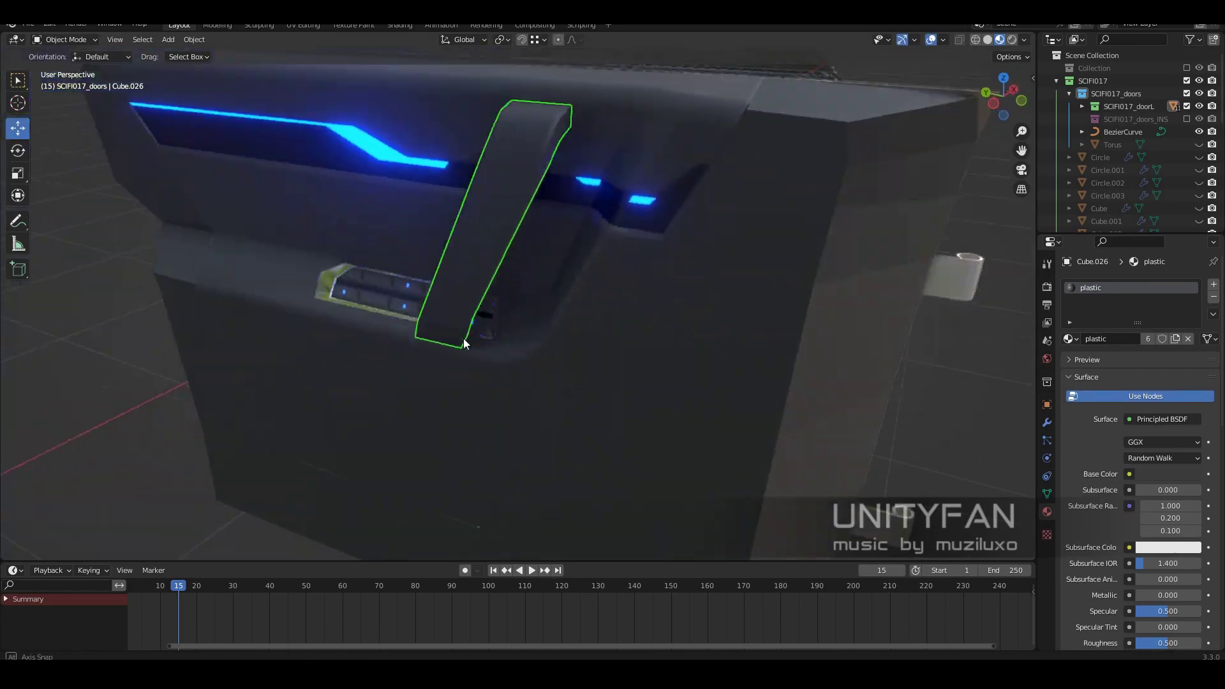
middle_drag(463, 338, 484, 332)
scroll(744, 323, down, 5)
middle_drag(744, 322, 480, 332)
scroll(480, 332, up, 6)
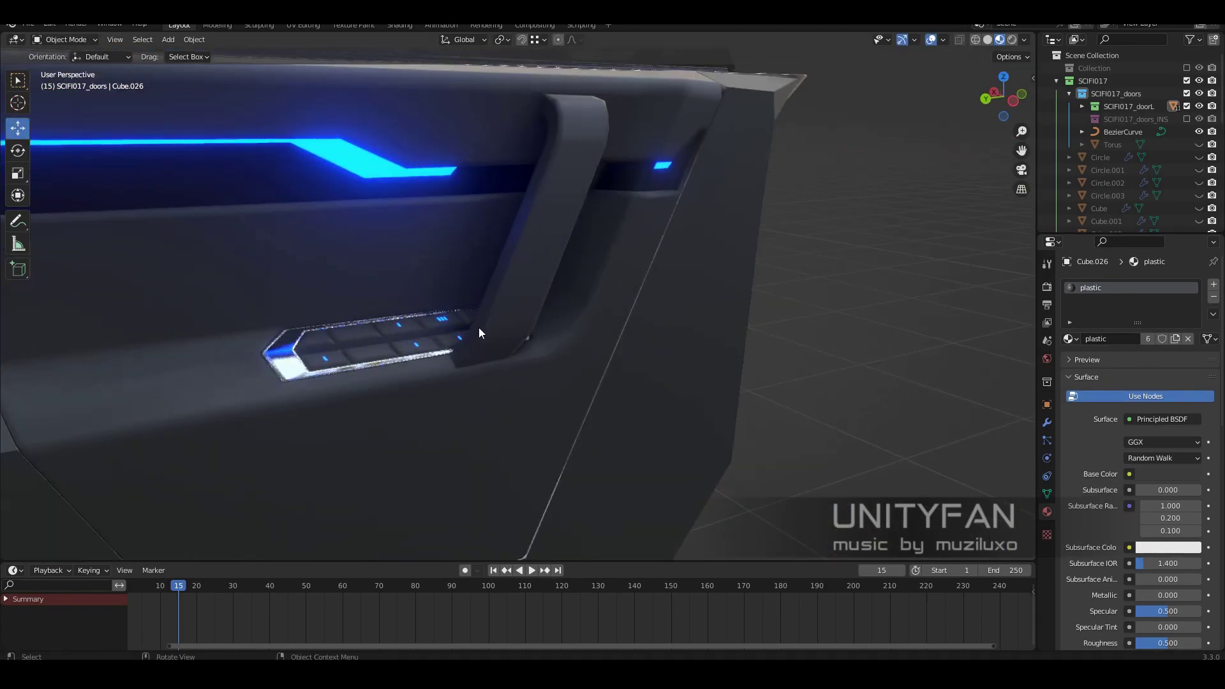
drag(647, 278, 644, 281)
scroll(629, 308, down, 4)
Step: Select the upper trim panel Cube.025 and enter its Edit Mode
click(641, 320)
scroll(641, 320, up, 2)
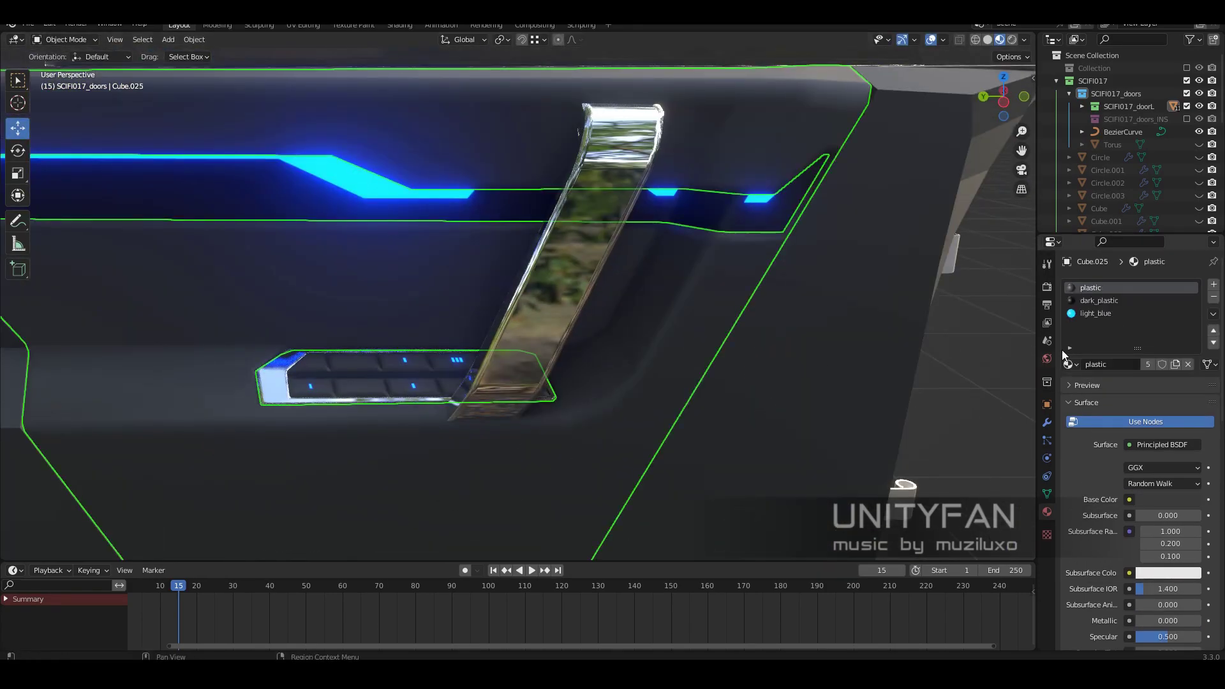
scroll(808, 334, down, 3)
mouse_move(701, 325)
middle_down()
mouse_move(809, 334)
mouse_move(706, 385)
middle_up()
scroll(705, 385, up, 3)
click(788, 332)
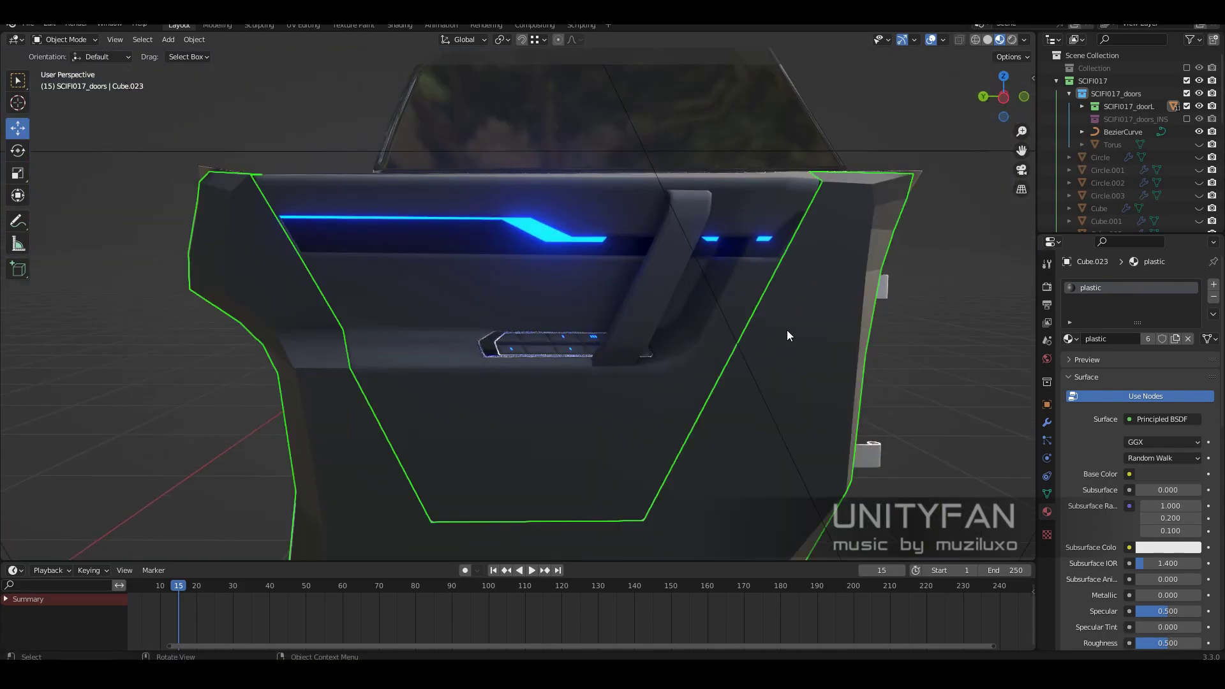
middle_drag(788, 333, 555, 319)
key(Tab)
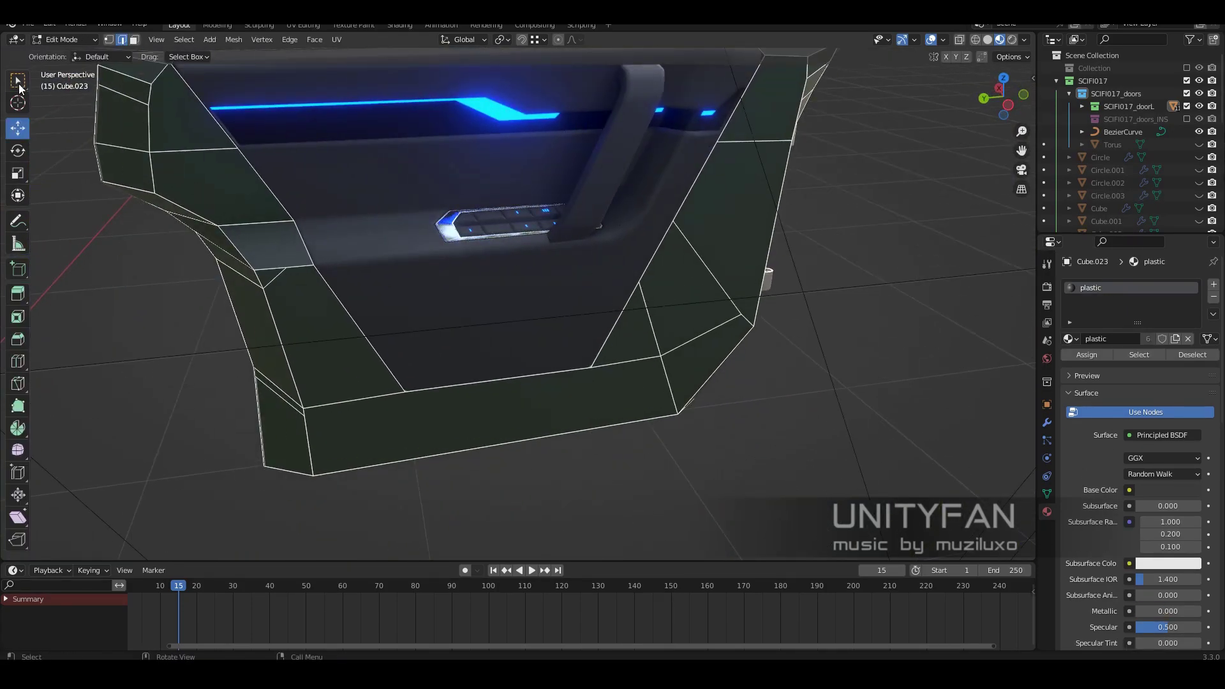
click(1046, 423)
middle_drag(753, 358, 710, 351)
key(Tab)
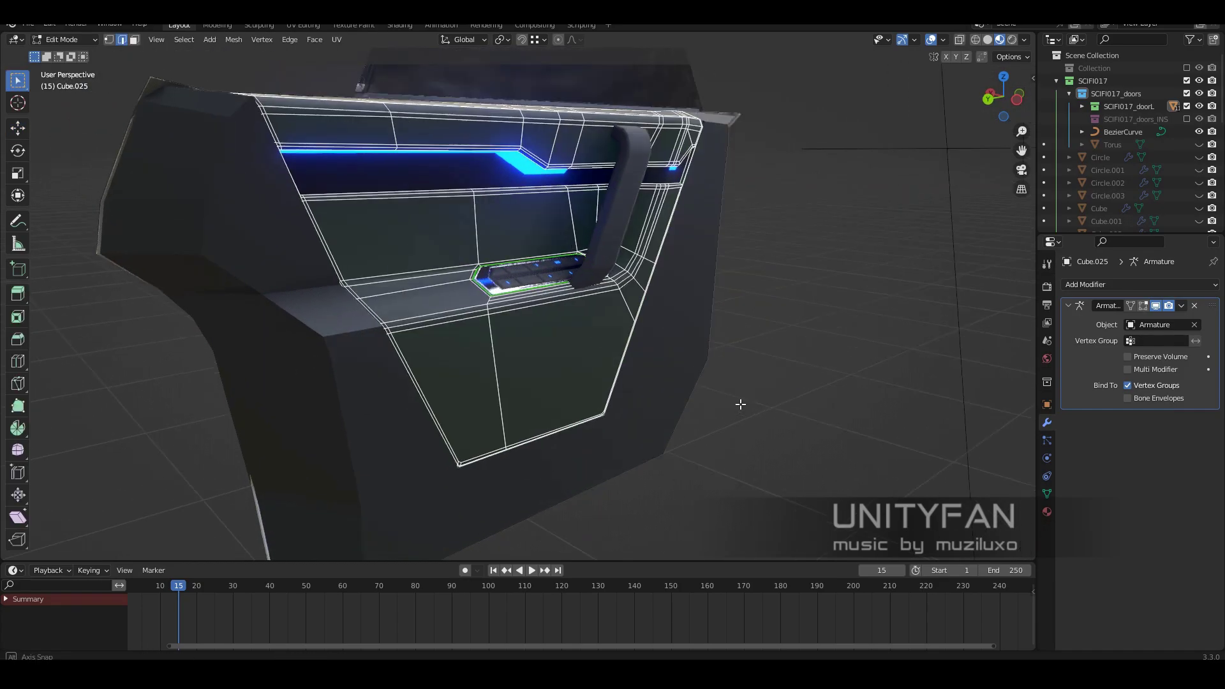
Step: Bevel the sharp corner vertices at the groove's bends
scroll(583, 347, up, 5)
key(z)
middle_drag(369, 166, 680, 306)
key(1)
alt+click(588, 266)
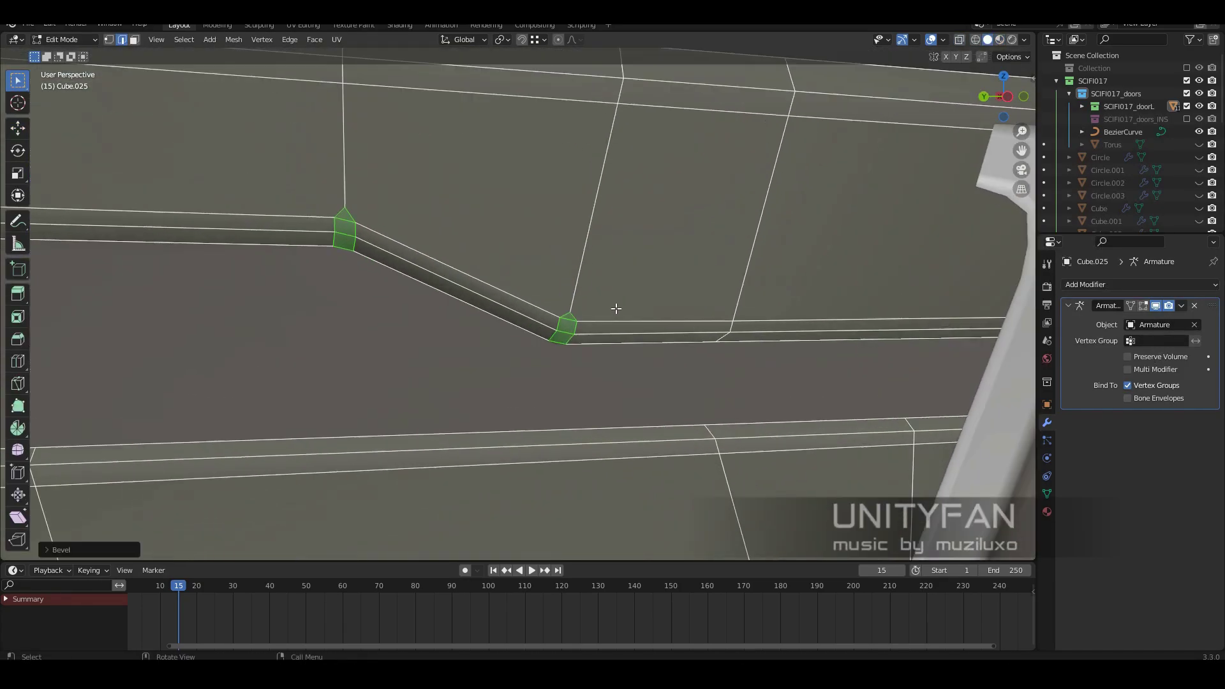
scroll(556, 407, up, 2)
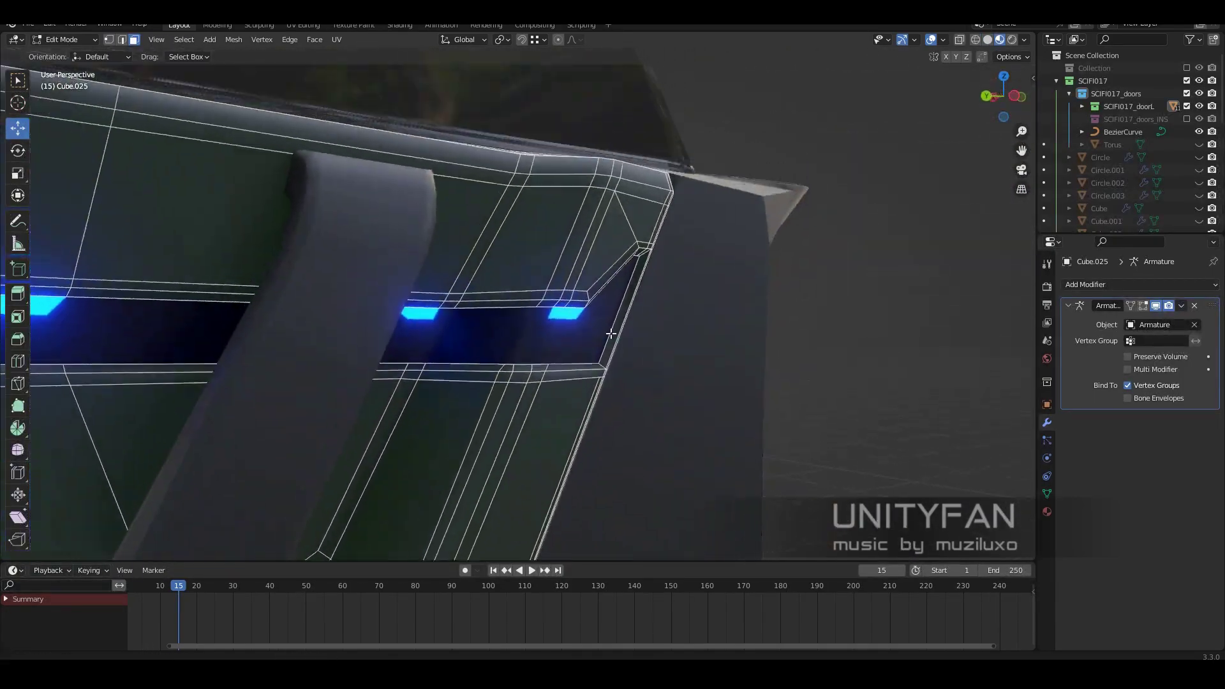
Step: Knife-cut new edges into the panel and dissolve the stray vertices
key(k)
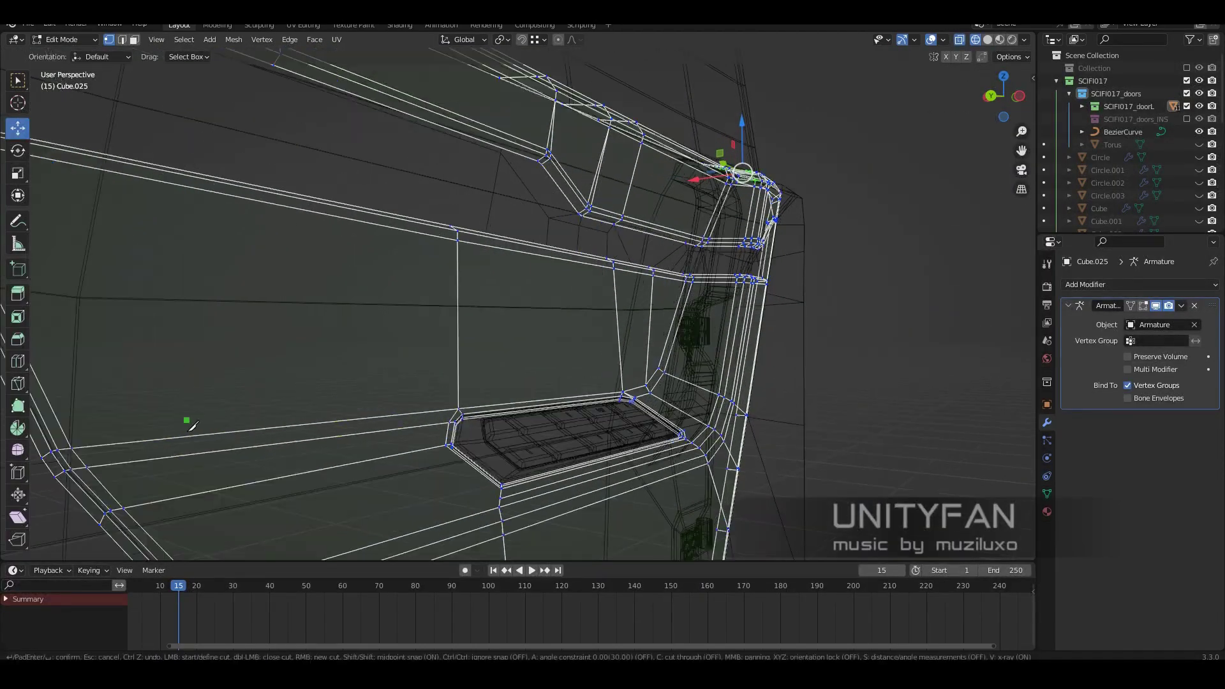
shift+middle_drag(190, 426, 205, 401)
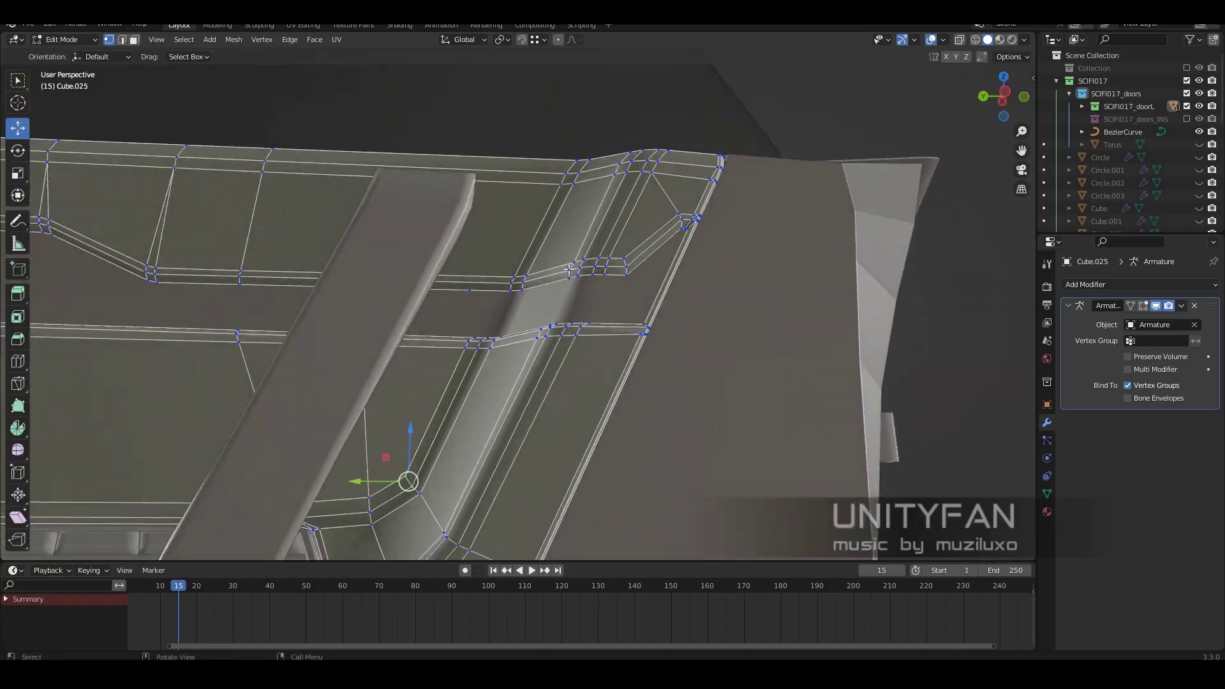
key(x)
click(475, 362)
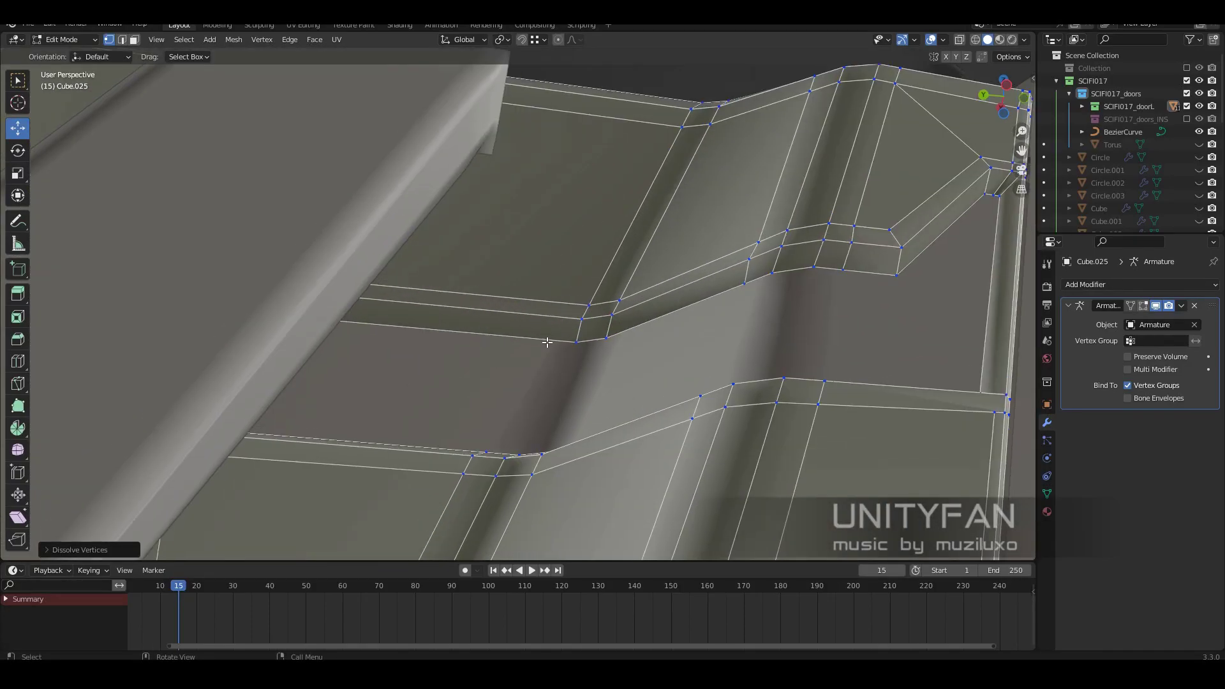
mouse_move(567, 314)
middle_down()
mouse_move(663, 165)
mouse_move(614, 311)
middle_up()
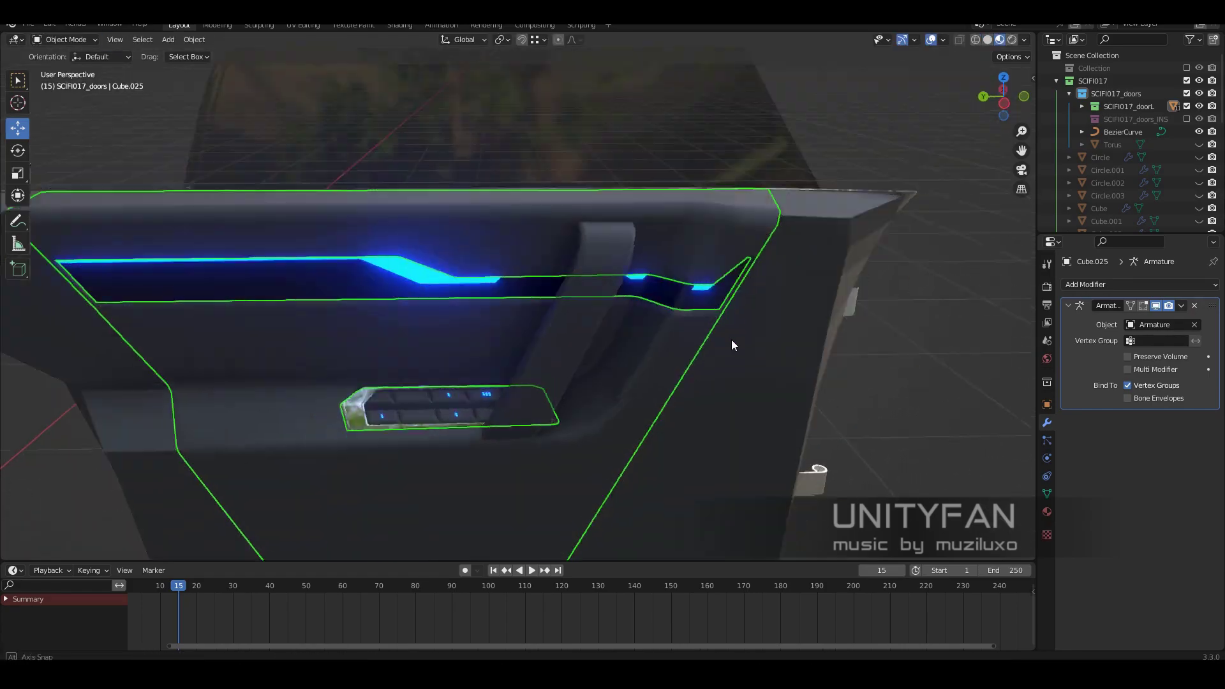
mouse_move(731, 339)
middle_down()
mouse_move(623, 346)
mouse_move(698, 312)
mouse_move(665, 365)
middle_up()
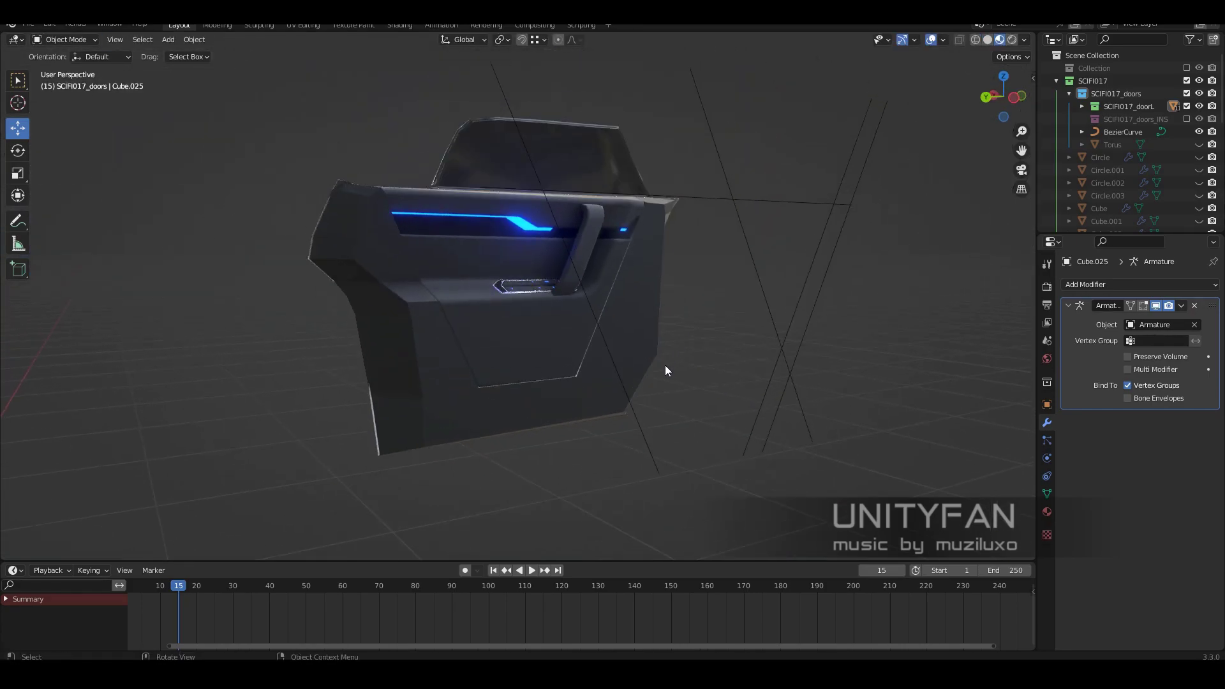
scroll(665, 370, up, 5)
key(Tab)
Step: Enter Edit Mode on outer trim Cube.023, select an edge path, and enable X-ray
middle_drag(574, 347, 598, 385)
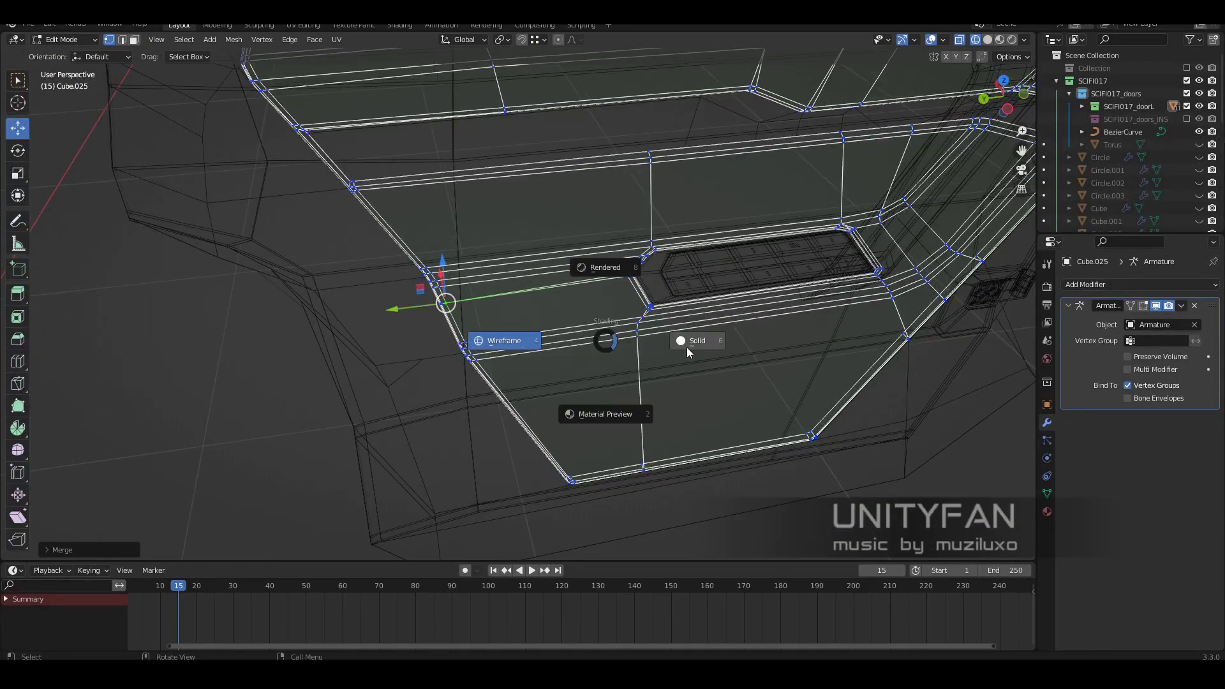
middle_drag(686, 347, 629, 326)
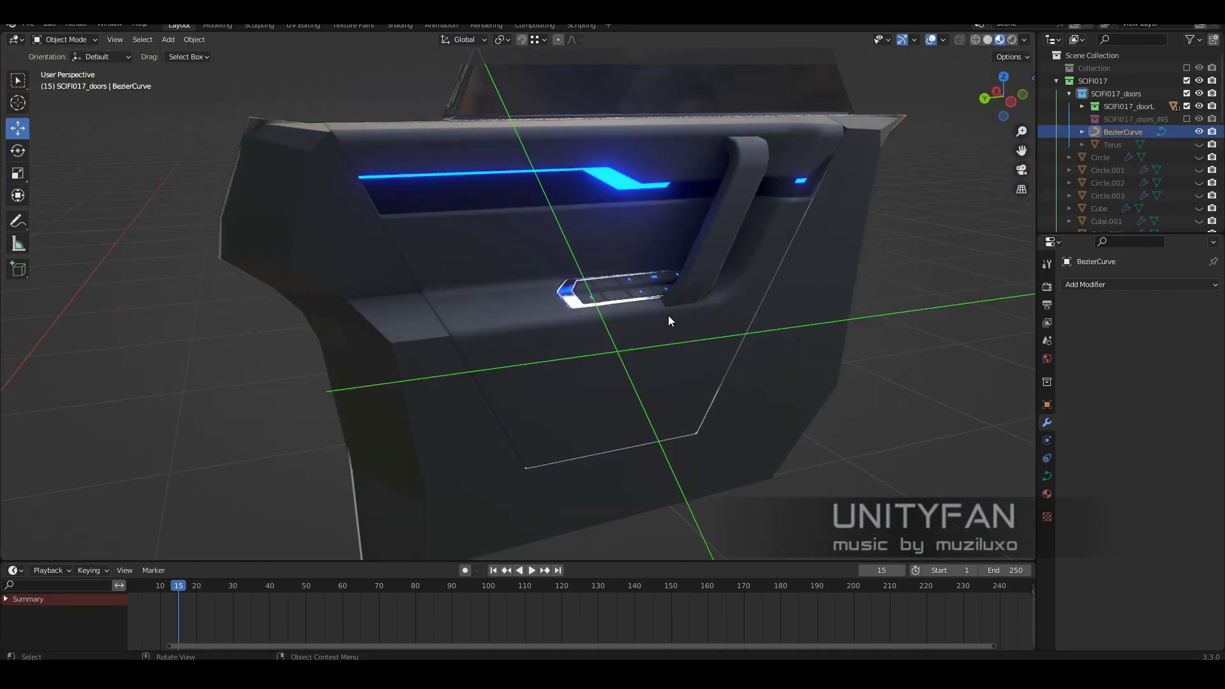
middle_drag(434, 383, 499, 372)
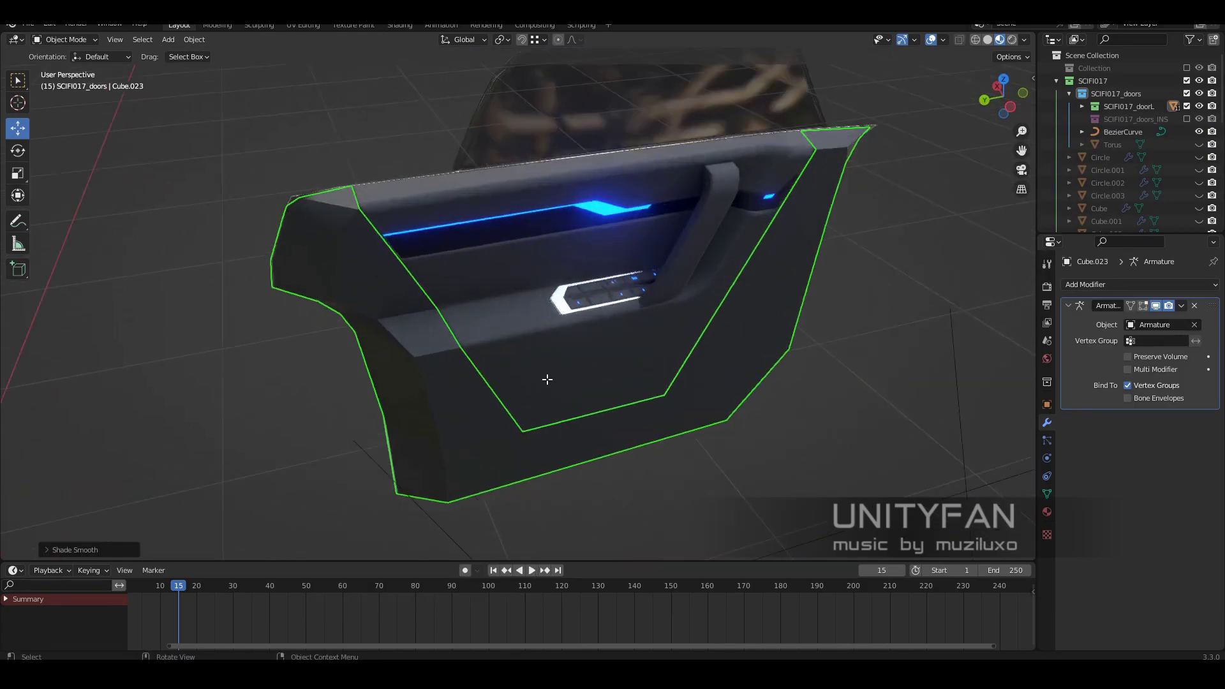
key(Tab)
mouse_move(533, 315)
middle_down()
mouse_move(427, 241)
mouse_move(485, 332)
mouse_move(513, 262)
middle_up()
ctrl+click(511, 347)
key(alt+z)
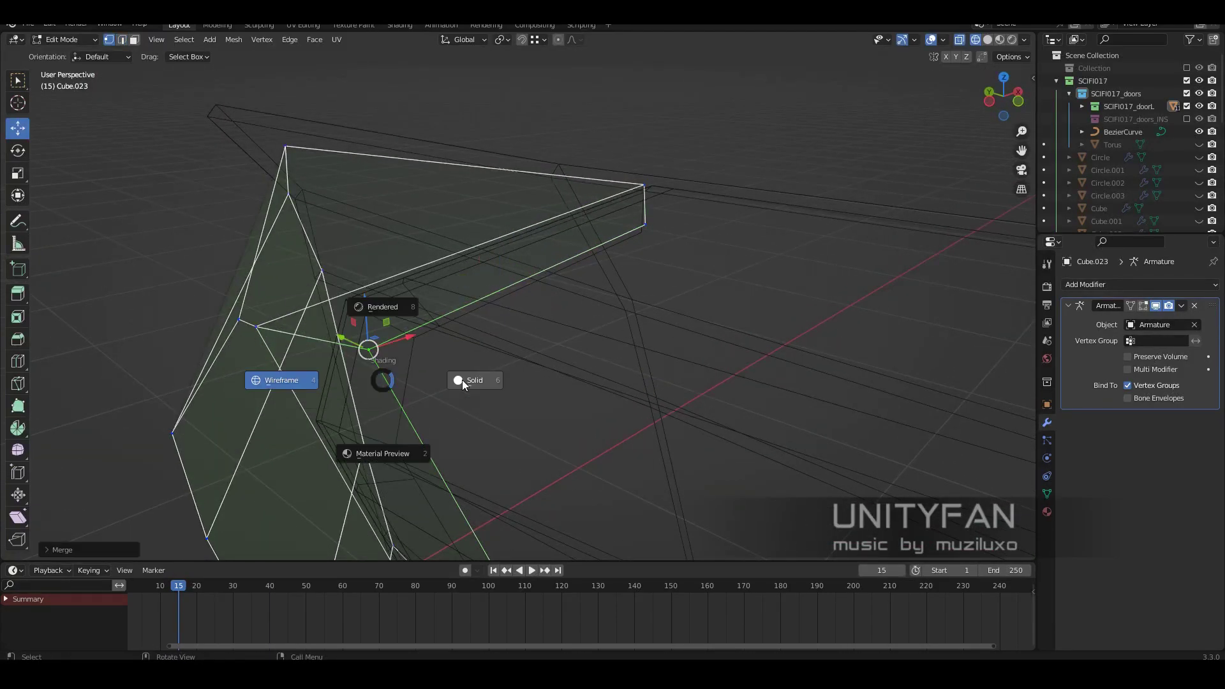
Step: Select an edge path along the outer trim in edge mode with see-through display
click(462, 380)
key(alt+z)
middle_drag(479, 321, 433, 357)
key(2)
ctrl+click(692, 459)
key(z)
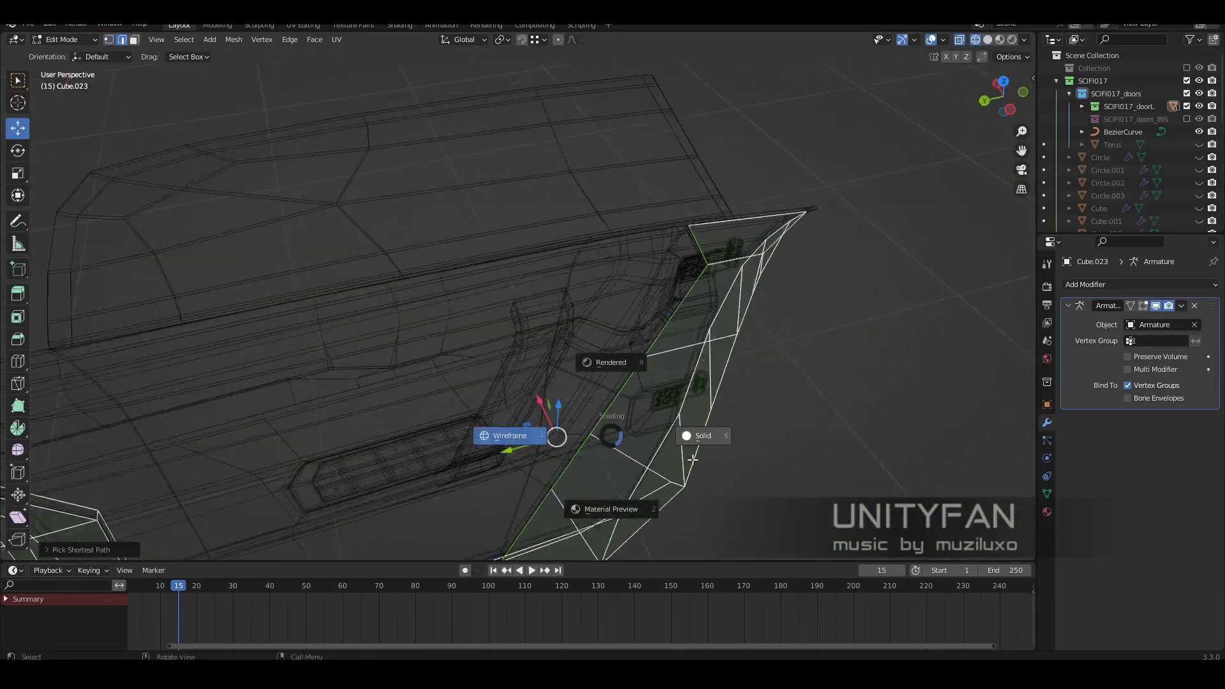
click(692, 460)
middle_drag(692, 459, 482, 323)
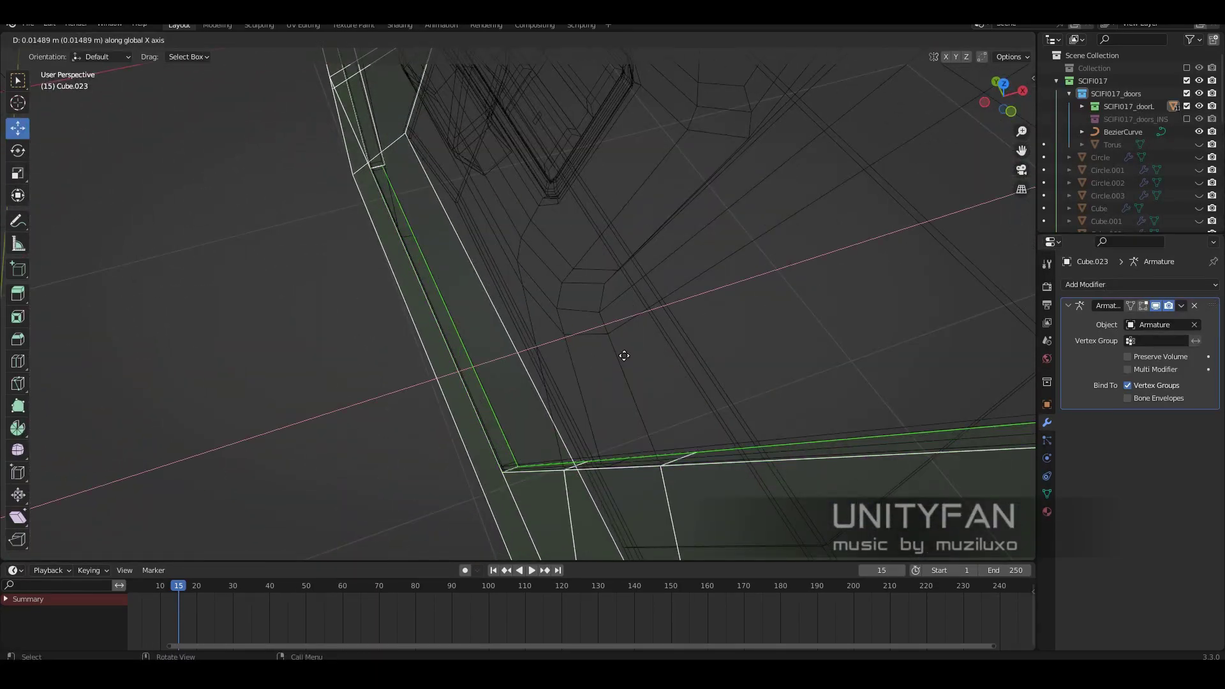
Step: Move and extrude the trim's corner vertices into place from the side view
click(110, 43)
key(alt+z)
key(alt+z)
key(ctrl+KP_3)
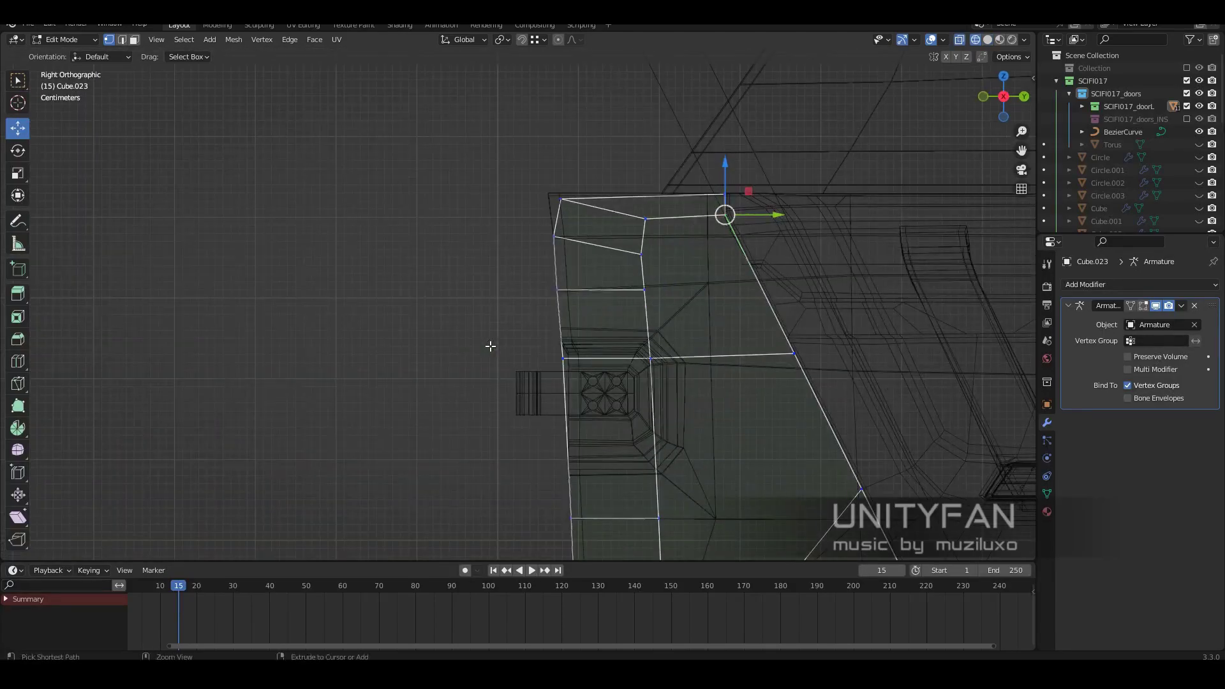
click(578, 175)
mouse_move(577, 176)
middle_down()
mouse_move(675, 334)
mouse_move(613, 411)
middle_up()
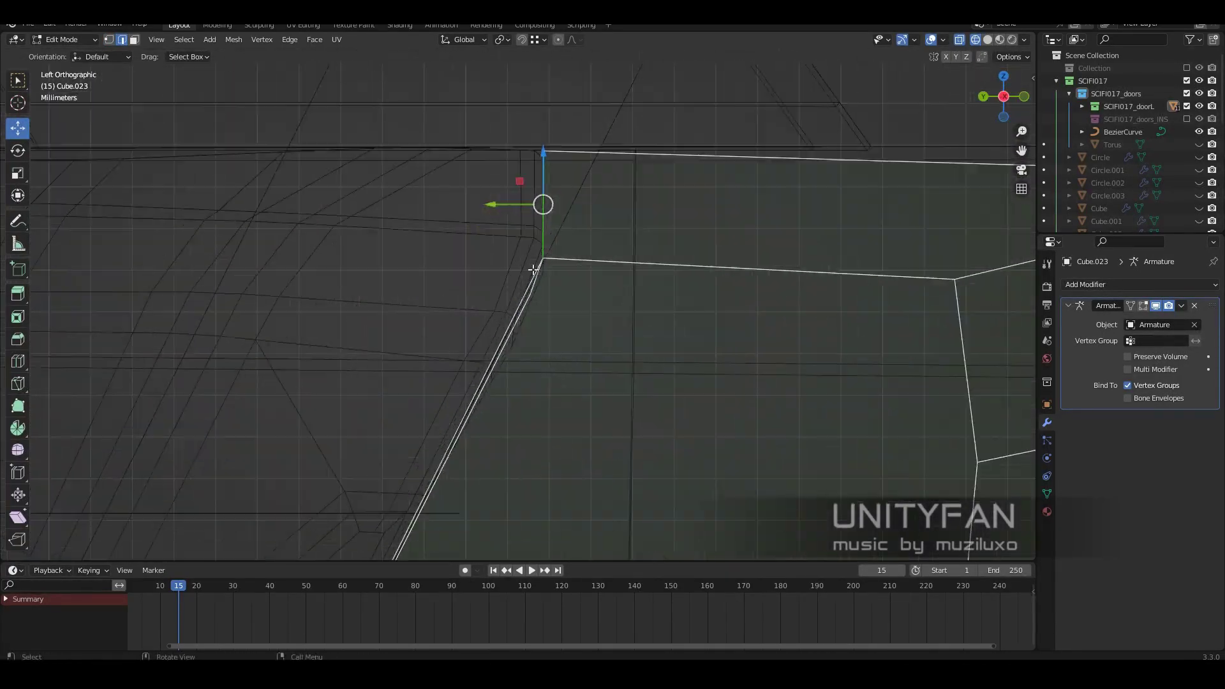
click(557, 277)
middle_drag(557, 276, 460, 178)
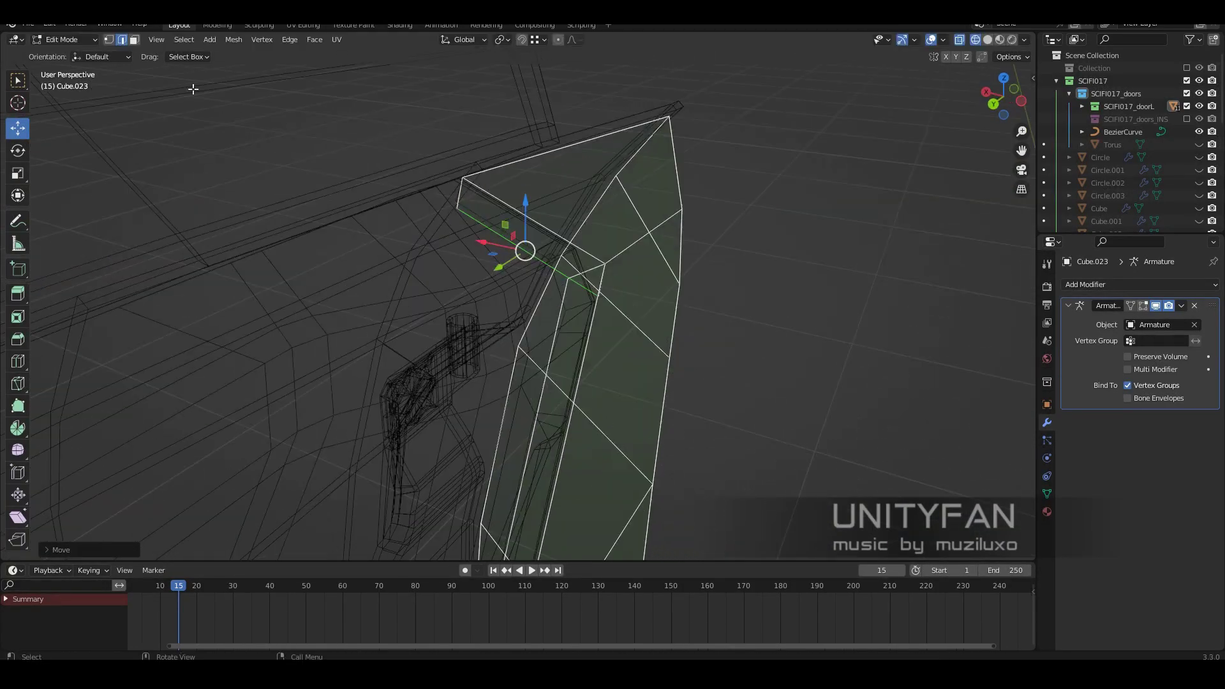
Step: Knife-cut a new edge across the lower part of the trim
key(shift+z)
middle_drag(689, 358, 578, 377)
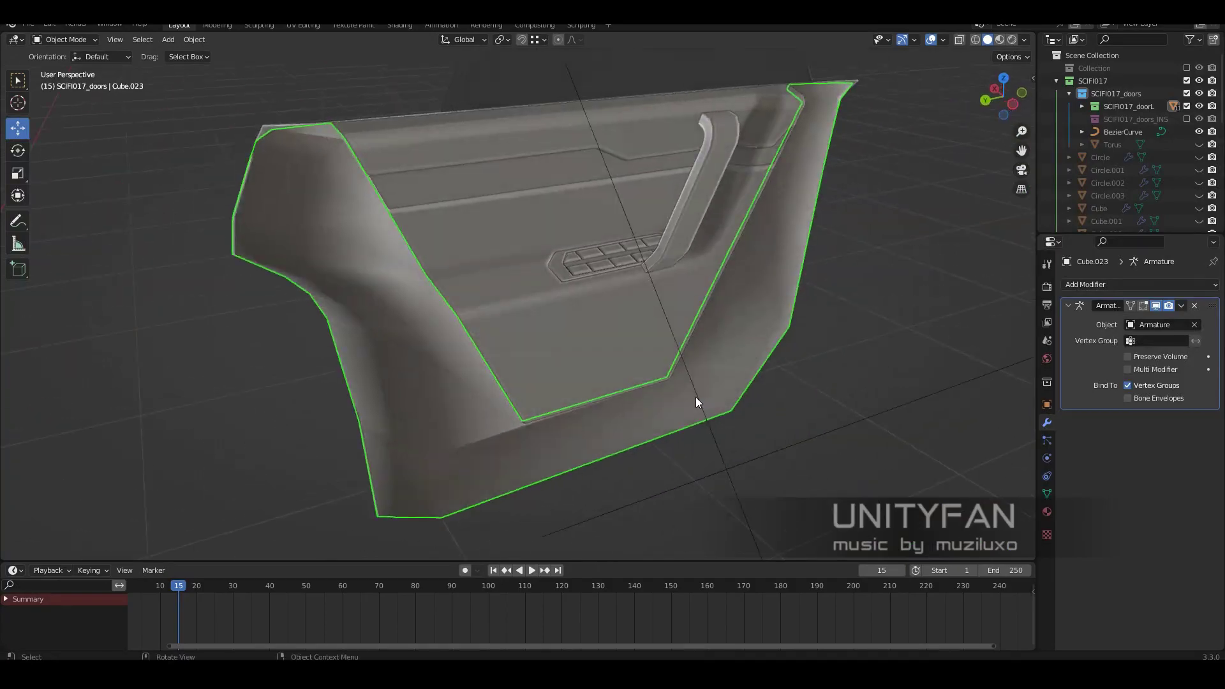
middle_drag(695, 397, 546, 384)
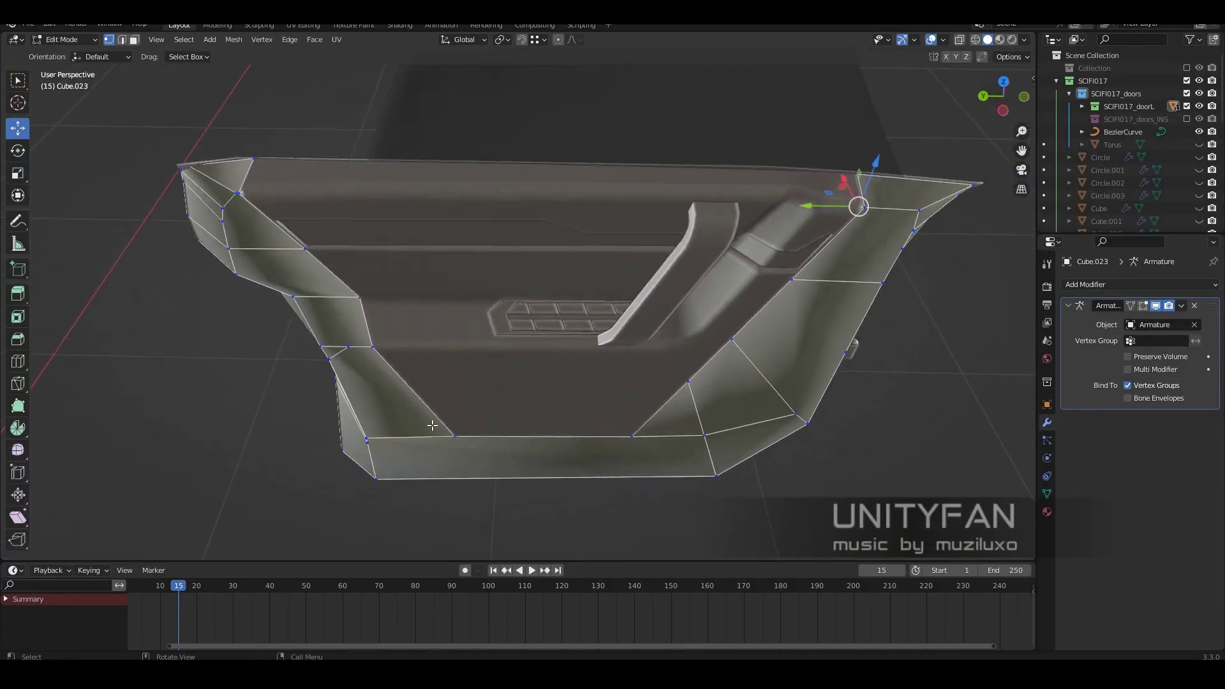
key(z)
key(Escape)
middle_drag(559, 333, 564, 294)
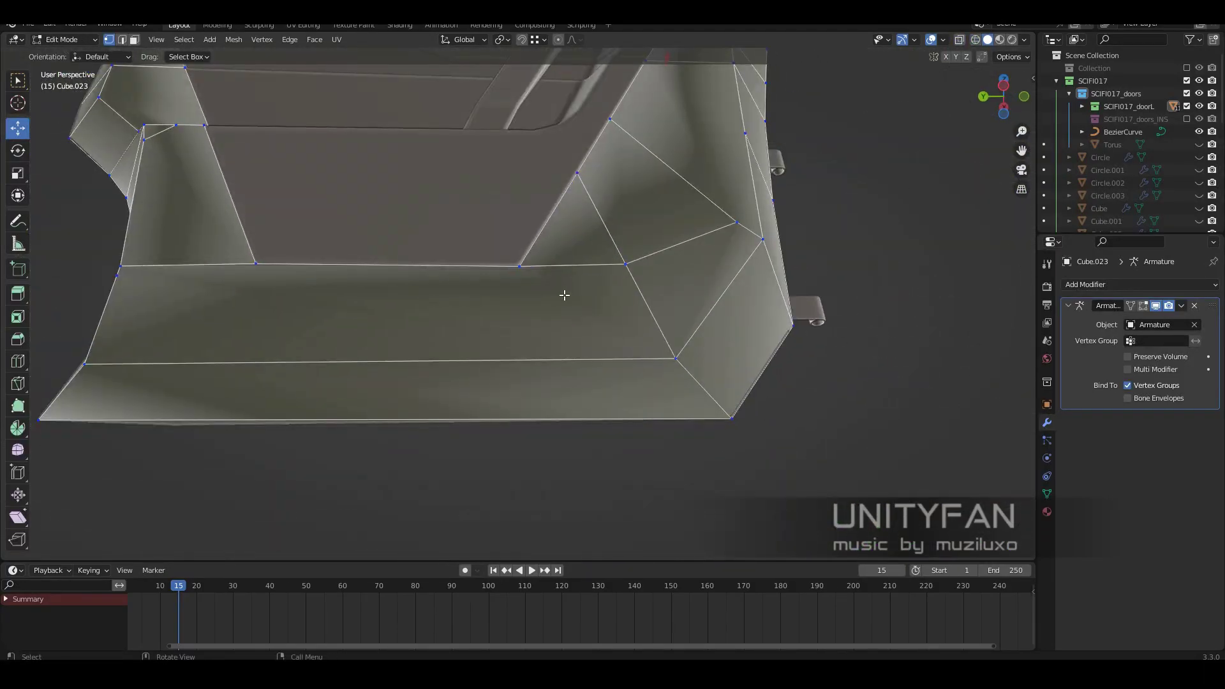
click(527, 420)
key(Return)
middle_drag(532, 419, 473, 346)
key(Return)
scroll(426, 482, down, 5)
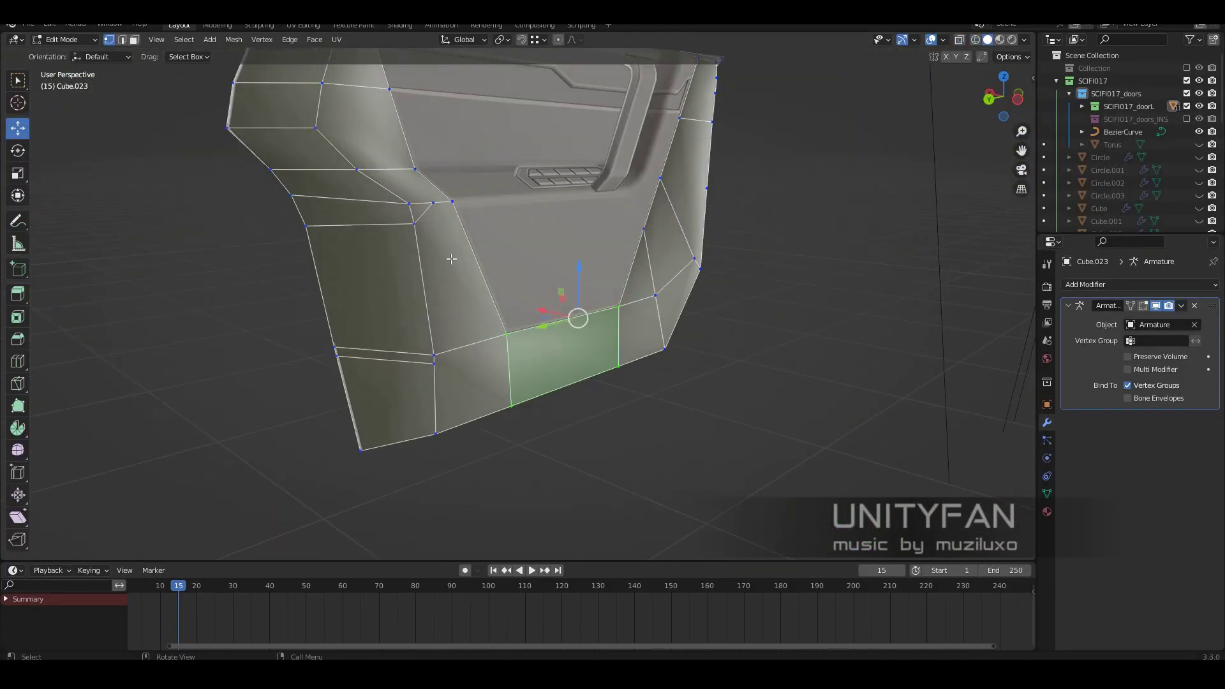
Step: Box-select another edge path along the trim in see-through mode
middle_drag(426, 482, 217, 77)
key(shift+z)
key(w)
key(shift+z)
mouse_move(465, 198)
middle_down()
mouse_move(472, 323)
mouse_move(585, 369)
mouse_move(544, 410)
middle_up()
ctrl+click(554, 386)
Step: Add a Weighted Normal modifier to Cube.023 and shade it smooth
key(Tab)
scroll(554, 387, down, 2)
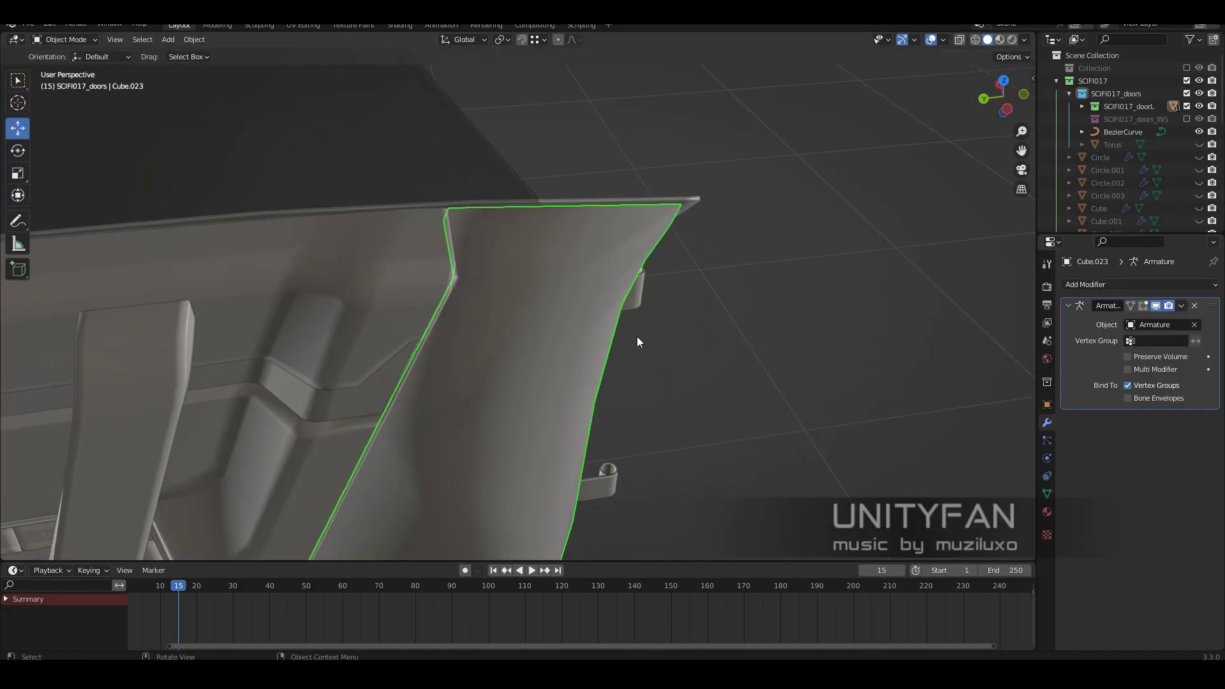
click(1139, 284)
click(852, 377)
right_click(536, 408)
click(536, 409)
Step: Attempt bevelling the trim's selected edges, cancelling and undoing the tries
key(Tab)
scroll(670, 419, up, 4)
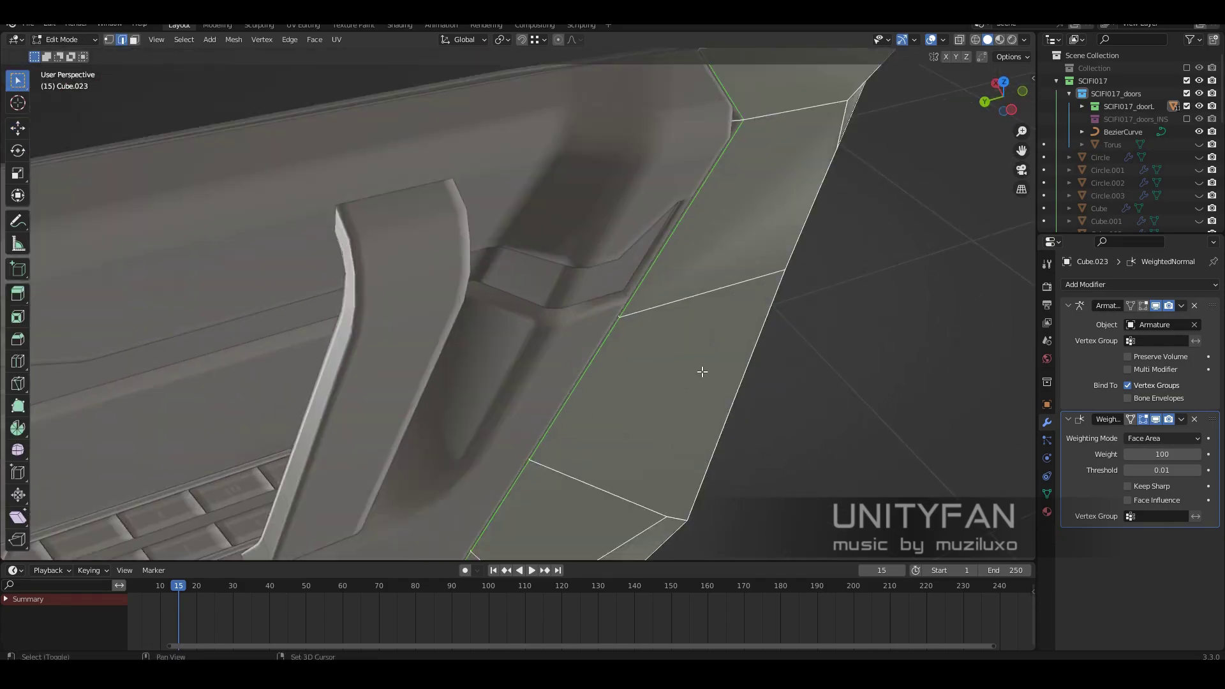
key(ctrl+b)
key(Escape)
mouse_move(735, 466)
middle_down()
mouse_move(597, 395)
mouse_move(562, 342)
mouse_move(592, 416)
mouse_move(535, 281)
mouse_move(533, 389)
mouse_move(535, 281)
mouse_move(618, 323)
mouse_move(668, 392)
mouse_move(792, 423)
middle_up()
scroll(534, 280, up, 3)
key(ctrl+b)
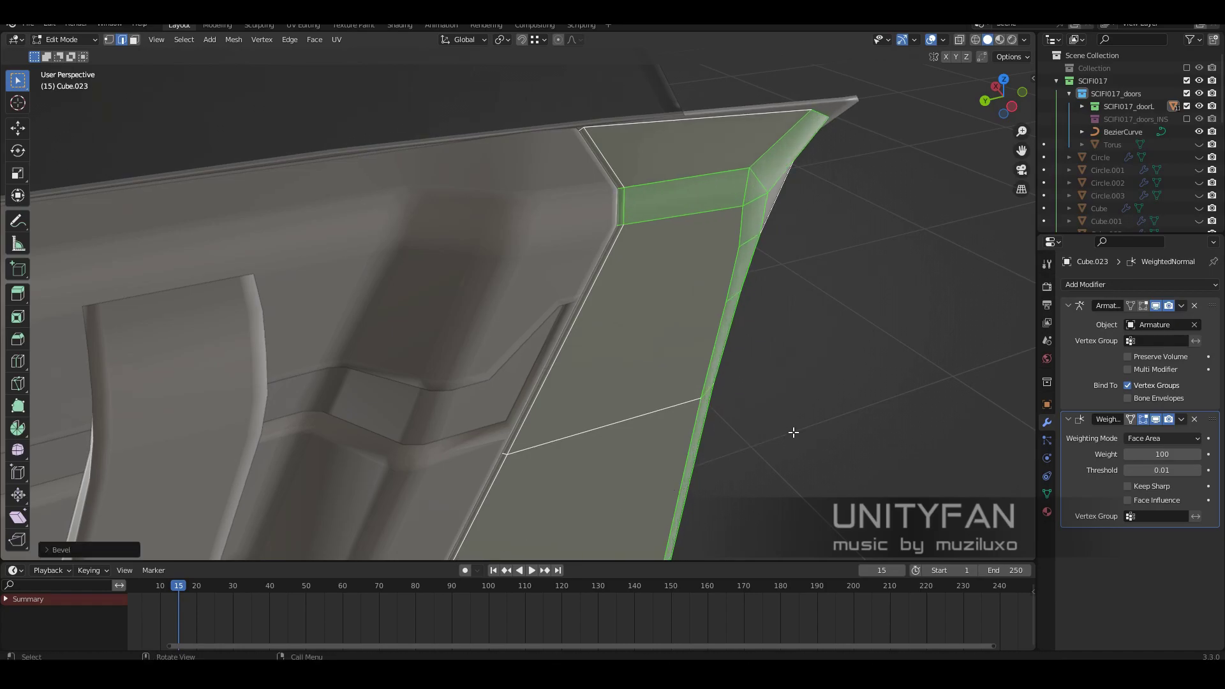
key(ctrl+z)
scroll(588, 389, down, 5)
mouse_move(588, 388)
middle_down()
mouse_move(454, 366)
mouse_move(447, 345)
mouse_move(572, 314)
mouse_move(377, 364)
middle_up()
scroll(446, 347, up, 6)
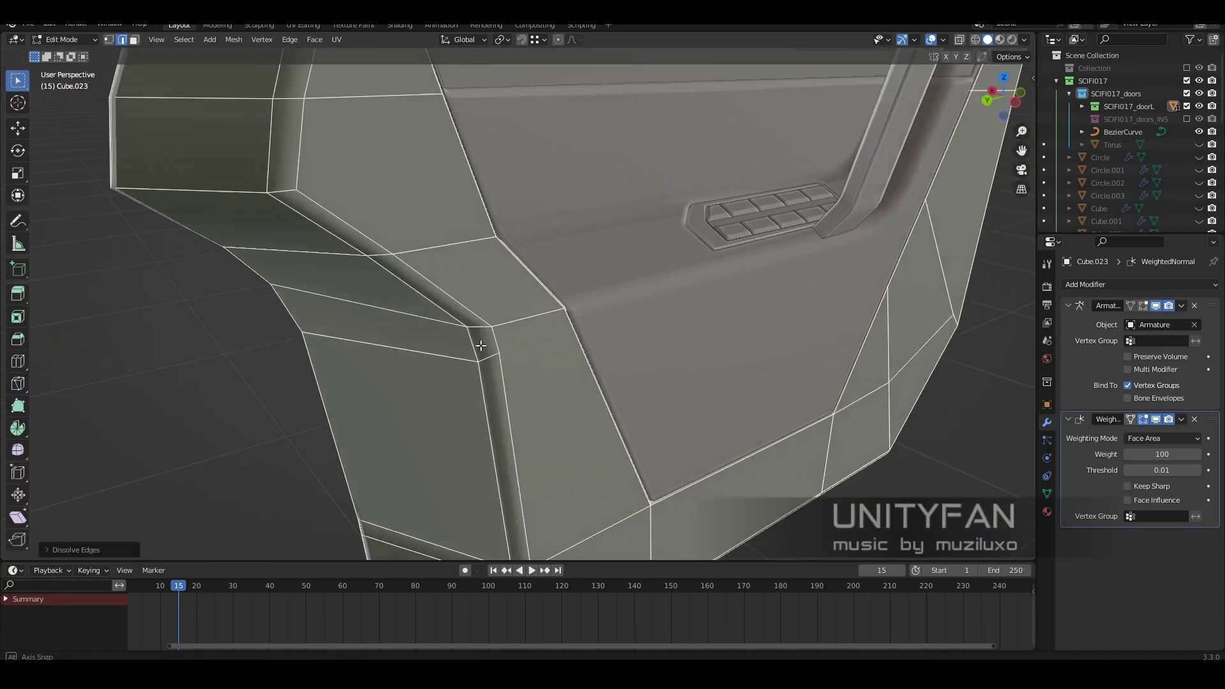
Step: Select a trim corner edge in wireframe, then return to solid shading
key(shift+z)
click(504, 350)
key(z)
click(572, 314)
scroll(377, 364, up, 3)
middle_drag(464, 418, 415, 402)
Step: Merge the stray corner vertices at the last selected vertex
key(1)
scroll(539, 289, up, 3)
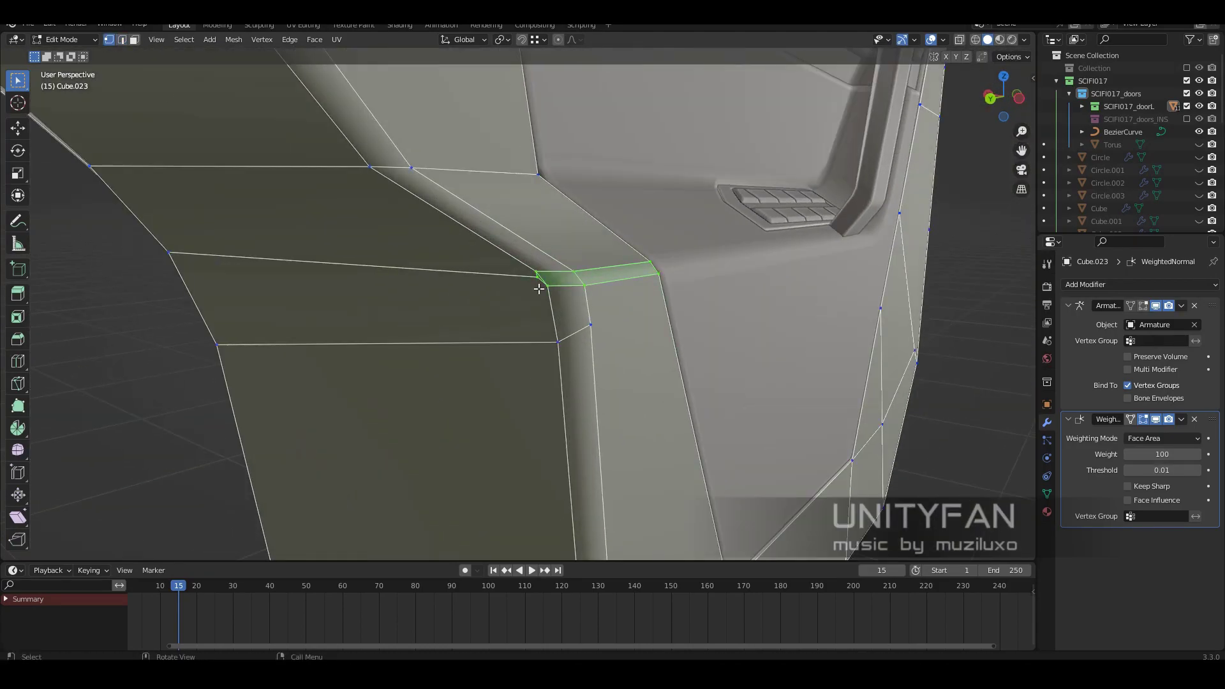
click(244, 297)
scroll(545, 362, down, 5)
middle_drag(545, 363, 521, 245)
scroll(521, 245, up, 5)
Step: Bevel the trim's corner edge and lower corner edge narrowly
key(2)
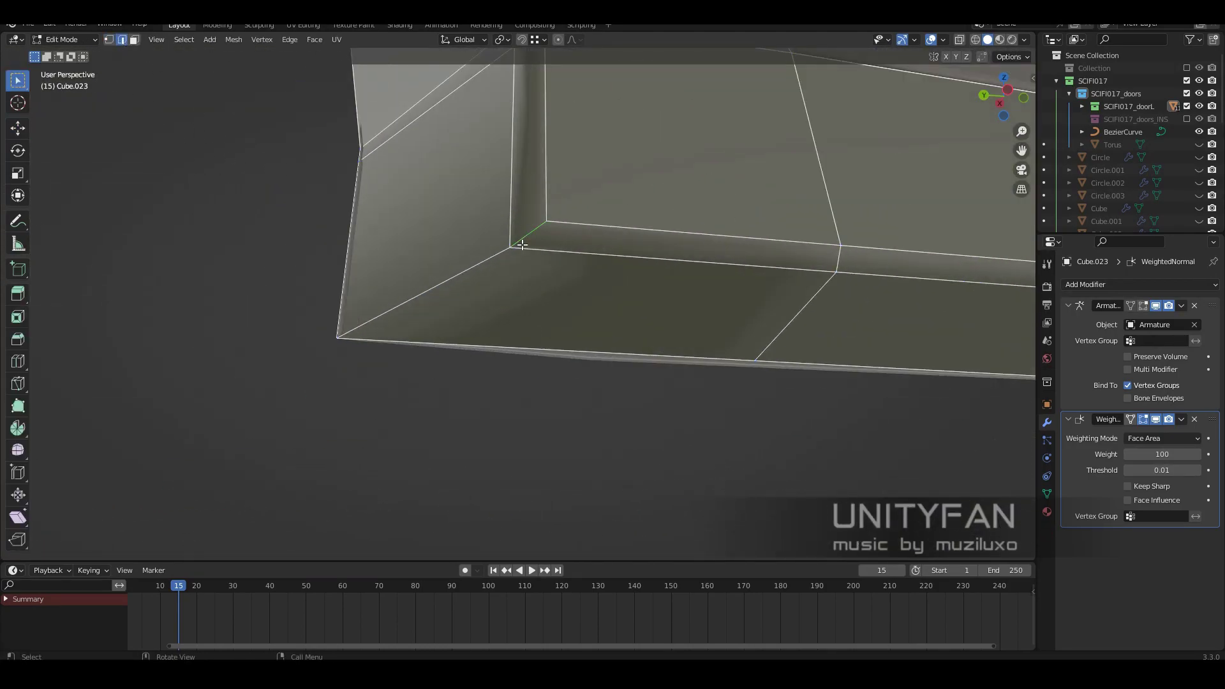
click(647, 364)
middle_drag(647, 363, 557, 321)
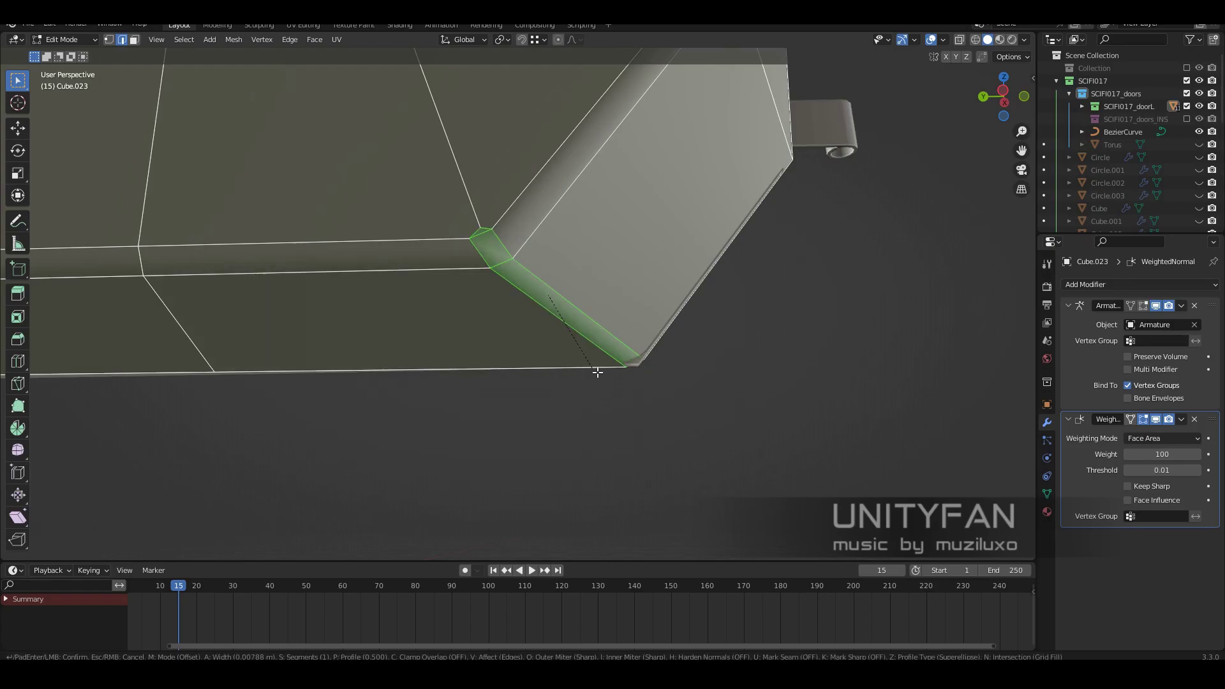
click(597, 371)
middle_drag(597, 372, 357, 210)
Step: Merge the remaining stray vertices on the lower edge At Last
key(m)
click(451, 279)
scroll(556, 322, down, 3)
middle_drag(556, 323, 522, 367)
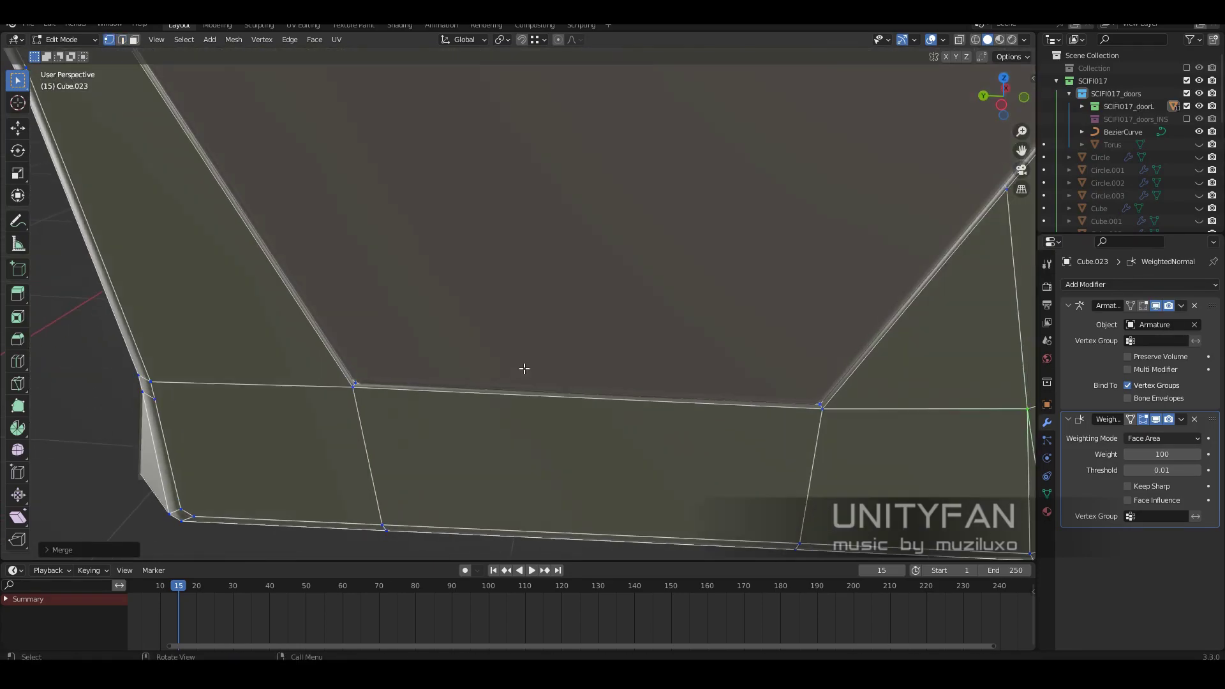
scroll(522, 367, up, 5)
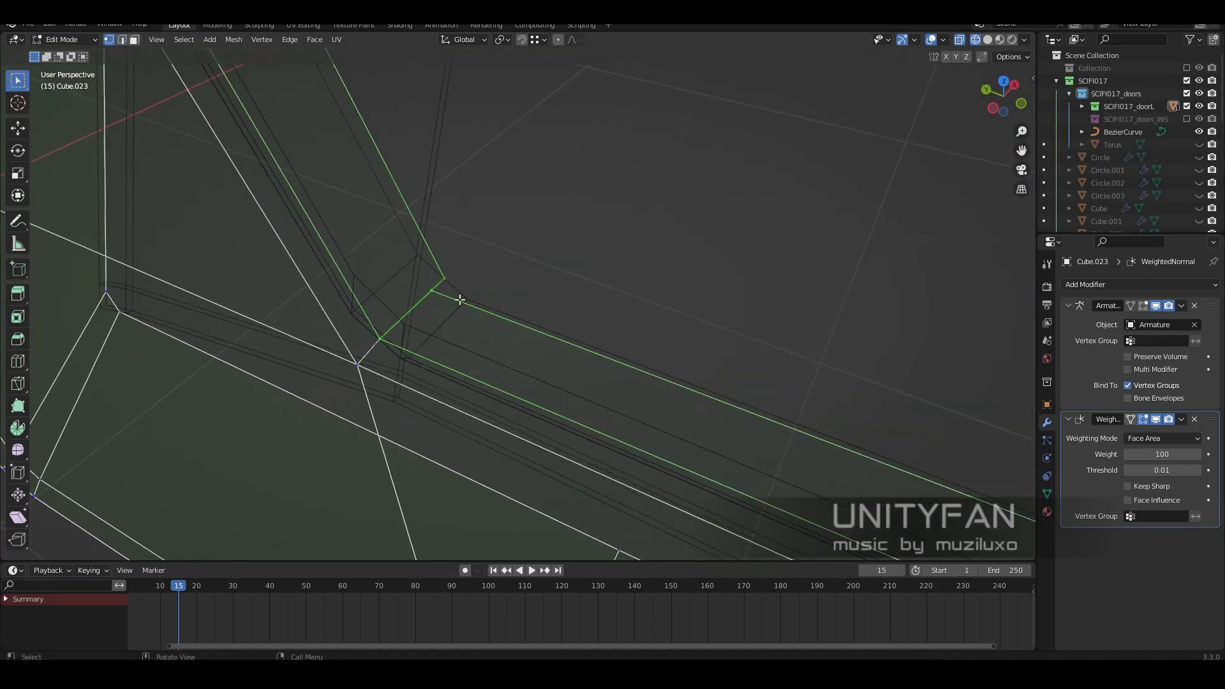
click(456, 275)
scroll(456, 274, down, 3)
Step: Return to Object Mode and orbit around the finished door panel
key(2)
scroll(631, 383, up, 4)
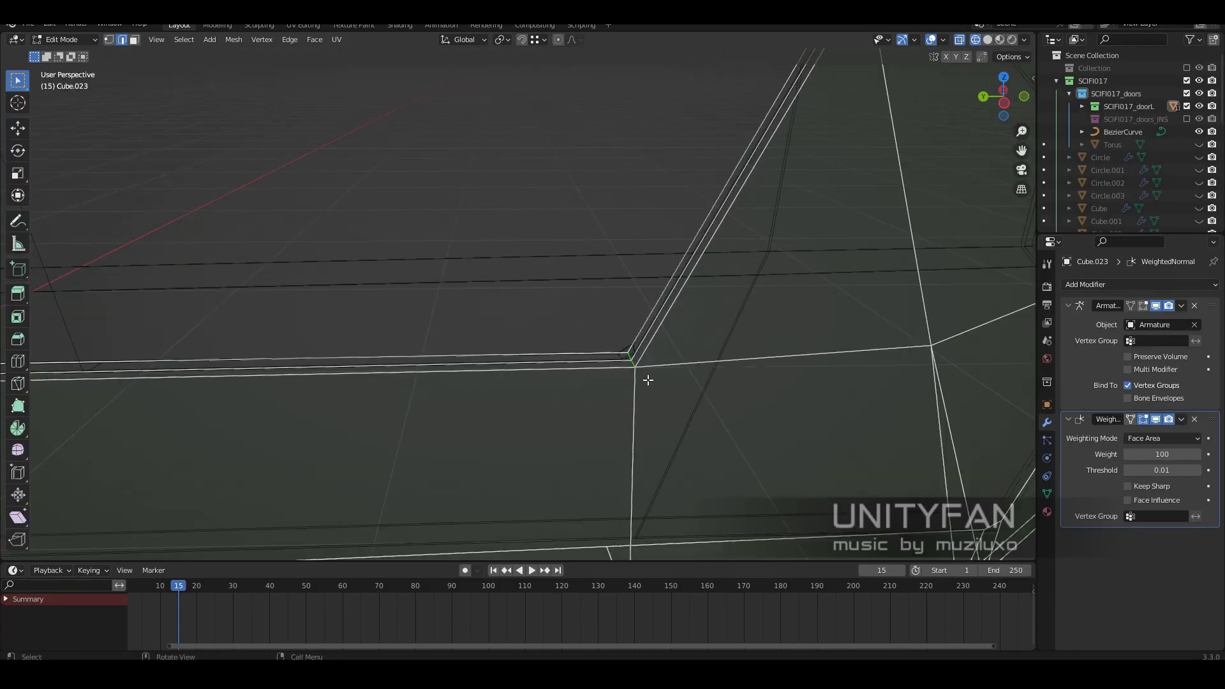
key(shift+z)
scroll(577, 384, down, 4)
scroll(391, 366, up, 4)
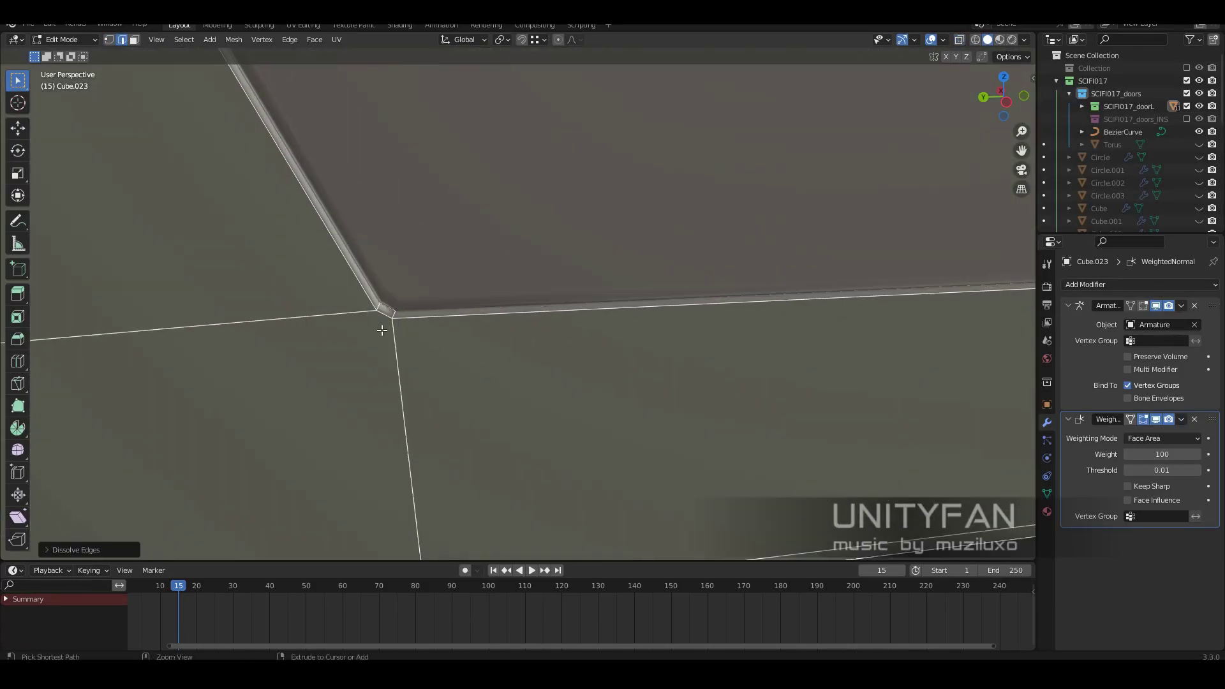
scroll(383, 325, down, 3)
key(1)
scroll(532, 337, down, 1)
key(Tab)
scroll(532, 337, down, 3)
mouse_move(585, 416)
middle_down()
mouse_move(759, 325)
mouse_move(661, 336)
mouse_move(758, 392)
middle_up()
Step: View the door panel with its materials and glowing groove in Material Preview
key(z)
scroll(742, 345, up, 3)
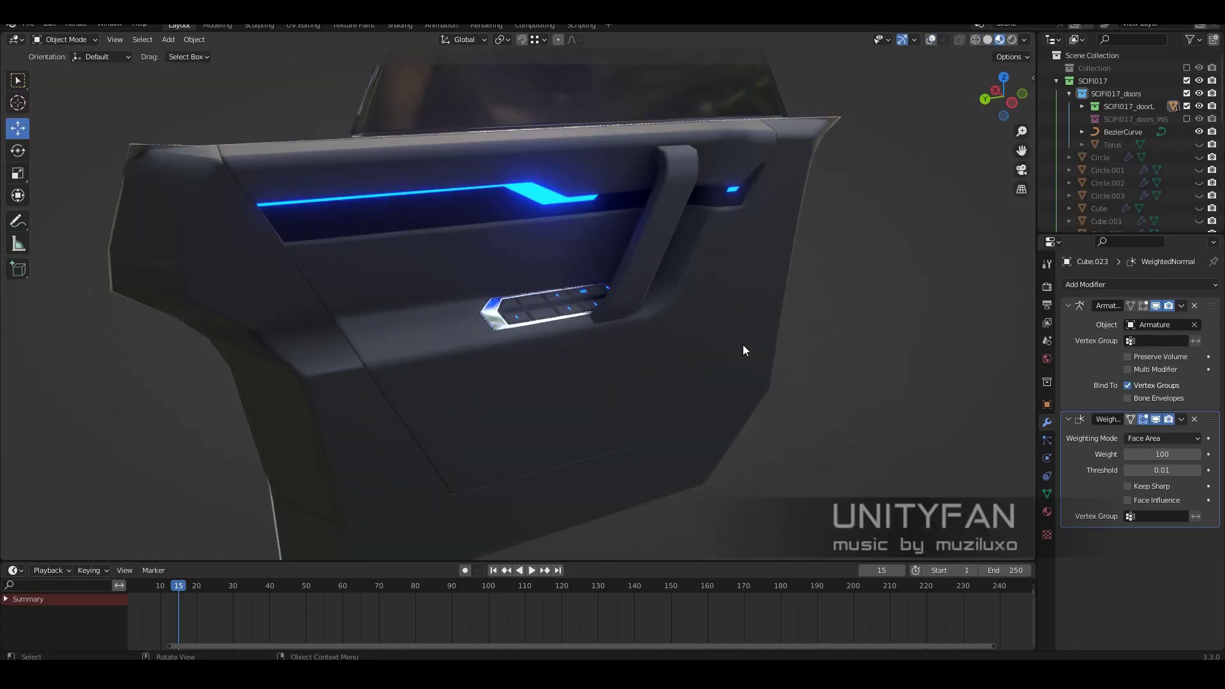
mouse_move(742, 344)
middle_down()
mouse_move(762, 365)
mouse_move(633, 332)
mouse_move(630, 351)
mouse_move(657, 331)
mouse_move(709, 392)
middle_up()
scroll(652, 339, down, 2)
scroll(710, 392, down, 2)
Step: Exclude SCIFI017_doorL, include SCIFI017_doors_INS, and orbit around the car's cockpit
click(1186, 106)
click(1186, 119)
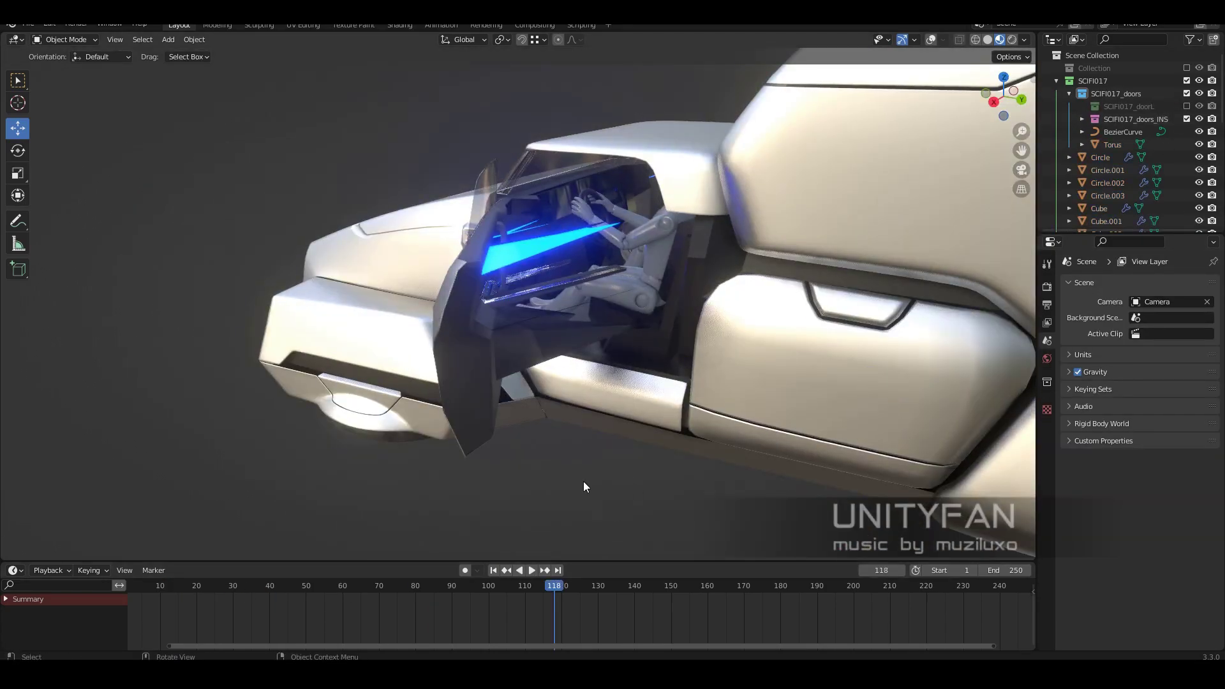
mouse_move(583, 481)
middle_down()
mouse_move(534, 456)
mouse_move(560, 426)
mouse_move(600, 450)
middle_up()
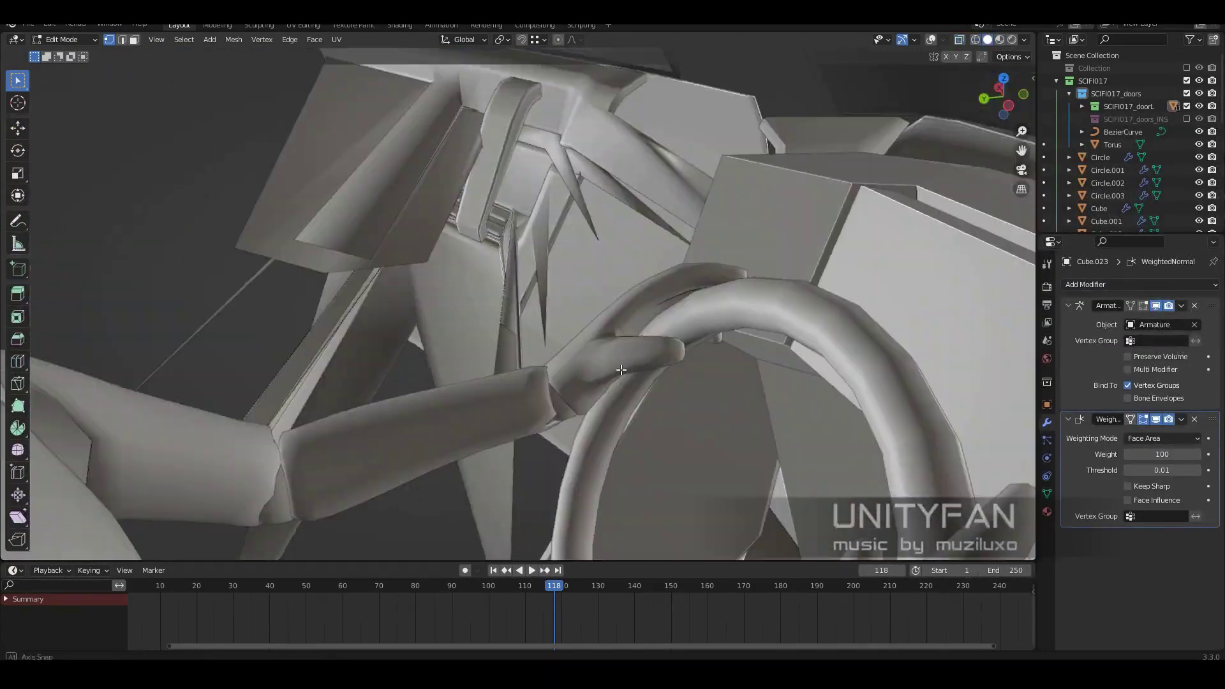
middle_drag(621, 370, 783, 345)
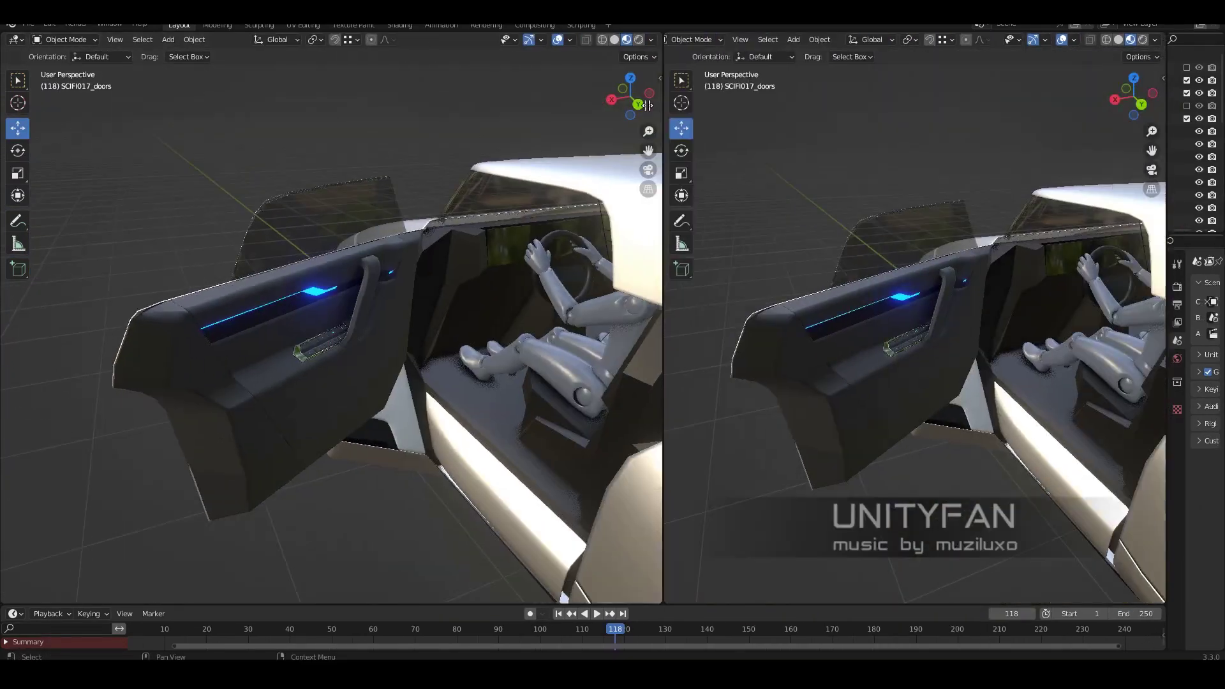
Step: Resize the side-by-side views, zoom both onto the door, and angle the right view
drag(647, 106, 595, 191)
scroll(476, 224, up, 3)
scroll(484, 250, up, 2)
scroll(899, 323, up, 3)
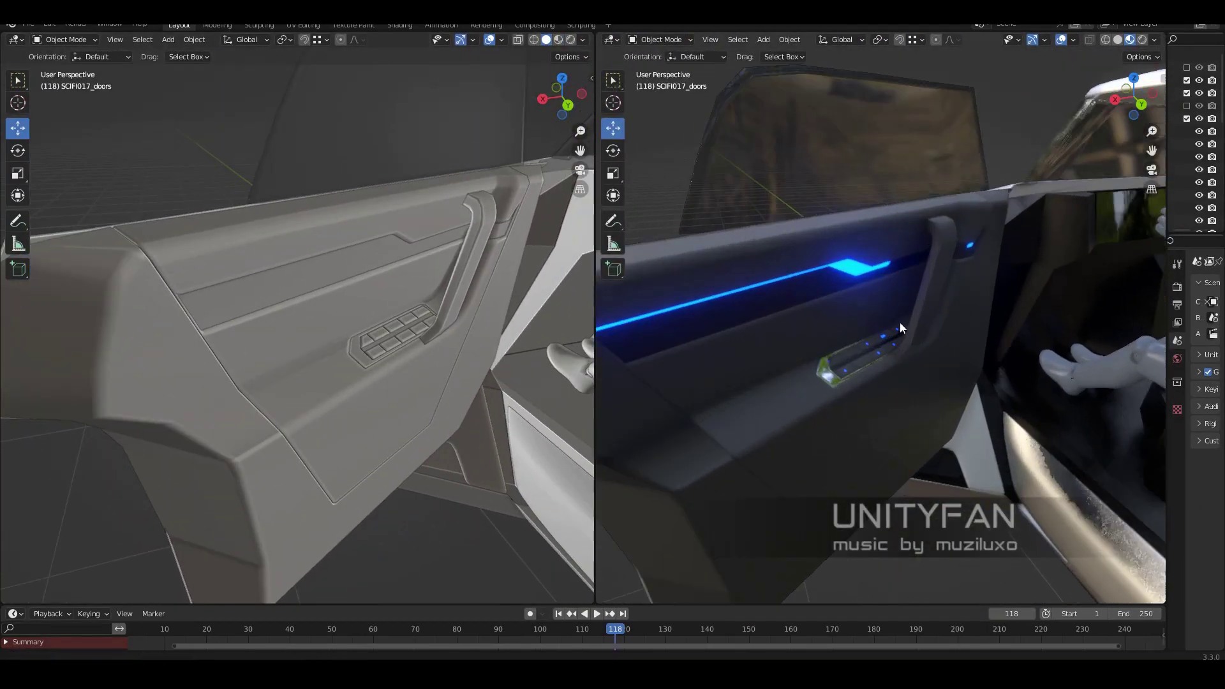
middle_drag(899, 322, 922, 323)
mouse_move(595, 332)
mouse_down()
mouse_move(493, 344)
mouse_move(544, 377)
mouse_up()
scroll(401, 355, up, 1)
middle_drag(801, 388, 802, 389)
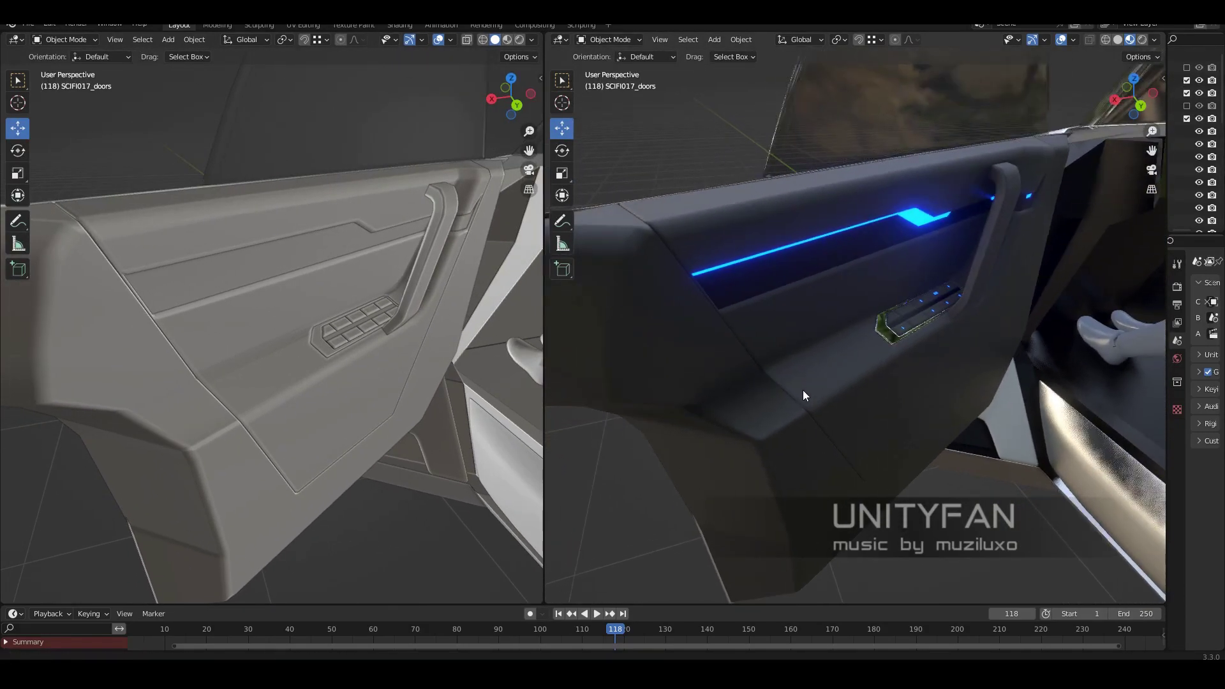
click(30, 26)
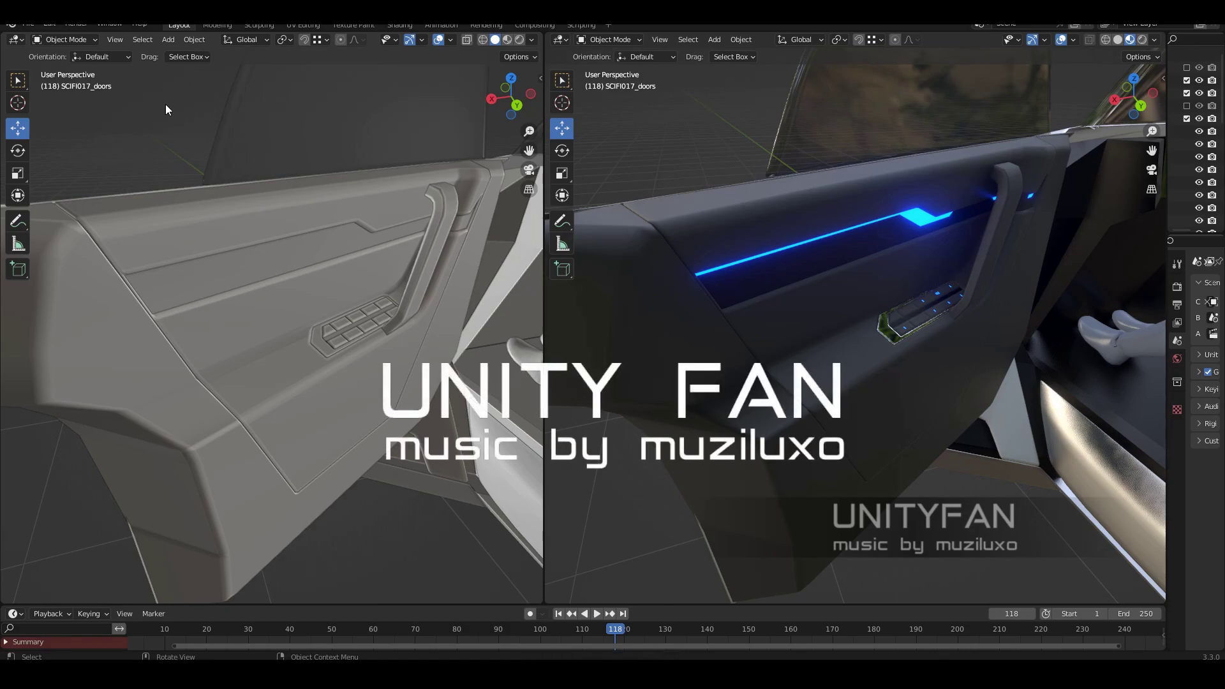